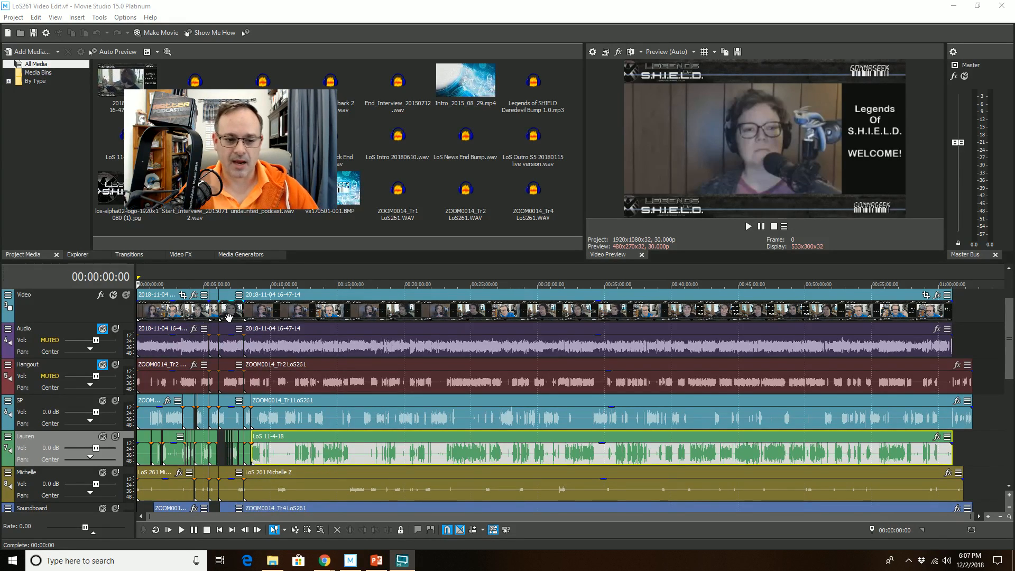
# - Examine the audio tracks around 00:07:46:17 and select the LoS 11-4-18 event there
pyautogui.scroll(2, 287, 414)
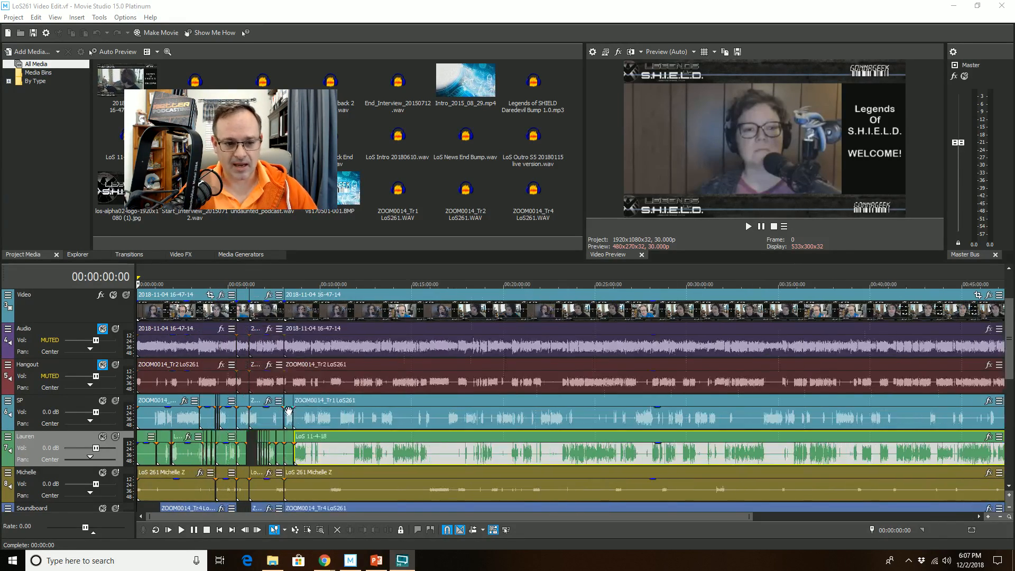
pyautogui.scroll(3, 307, 414)
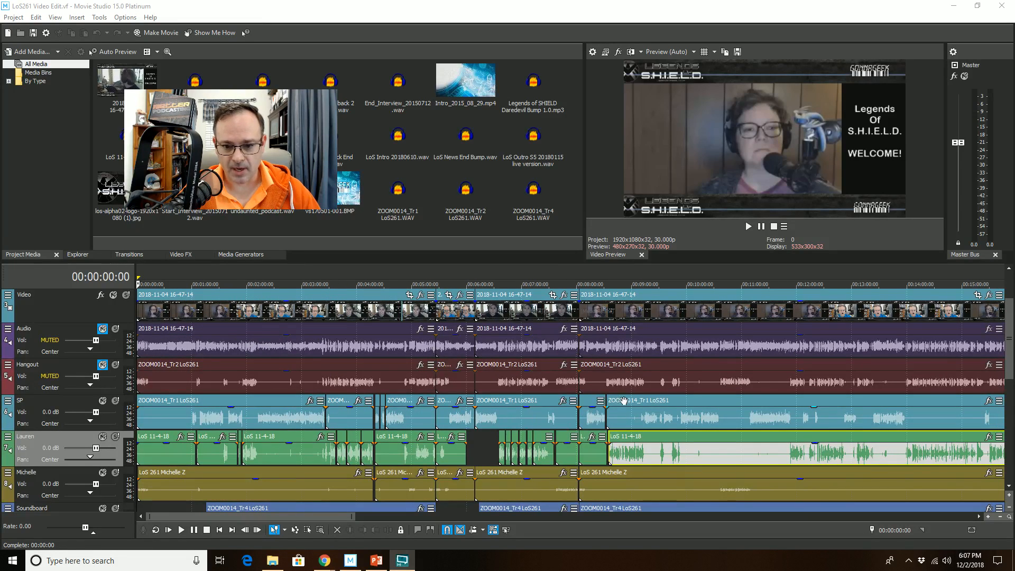
pyautogui.click(607, 375)
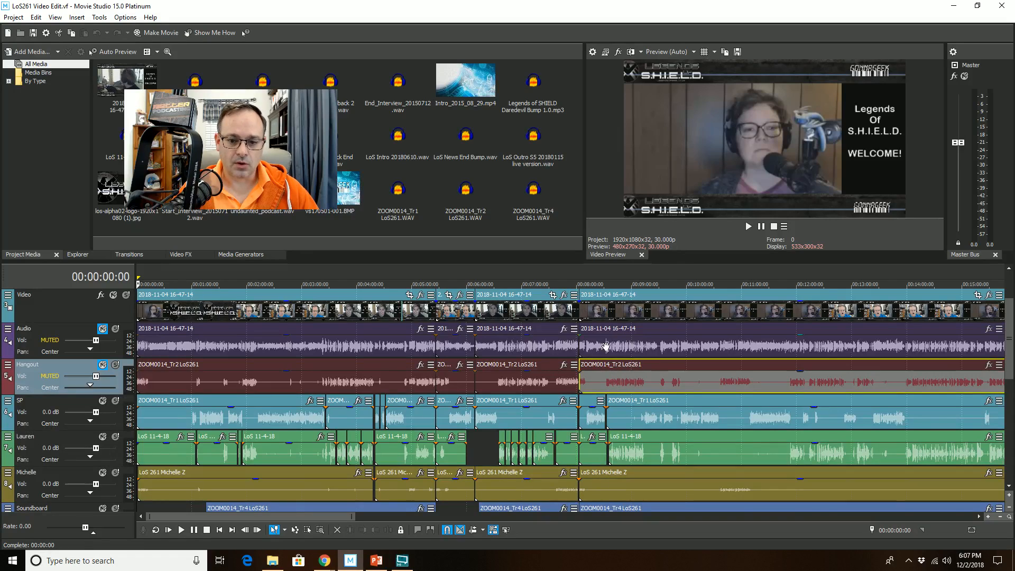
pyautogui.click(605, 281)
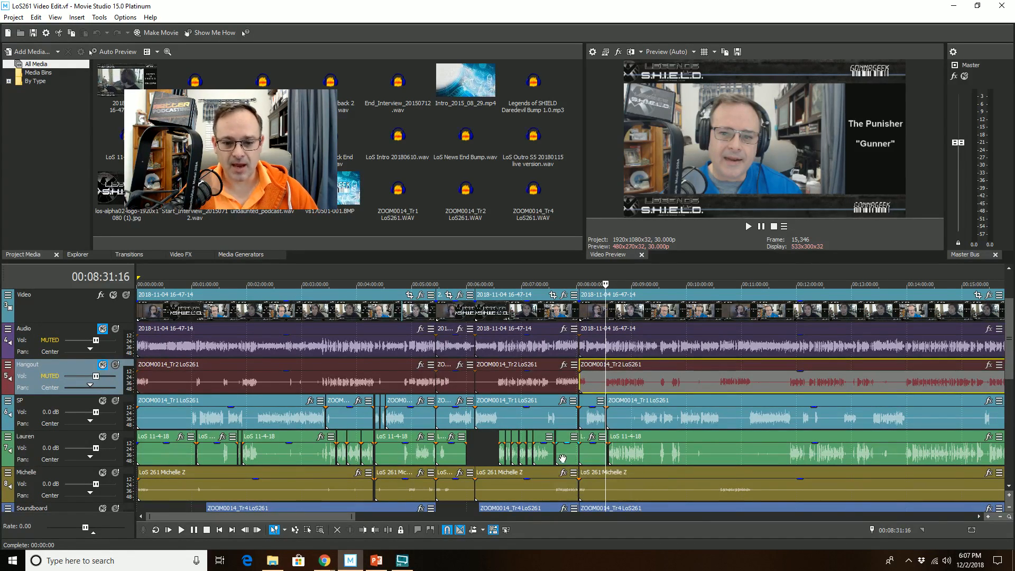
pyautogui.click(564, 284)
pyautogui.scroll(5, 605, 379)
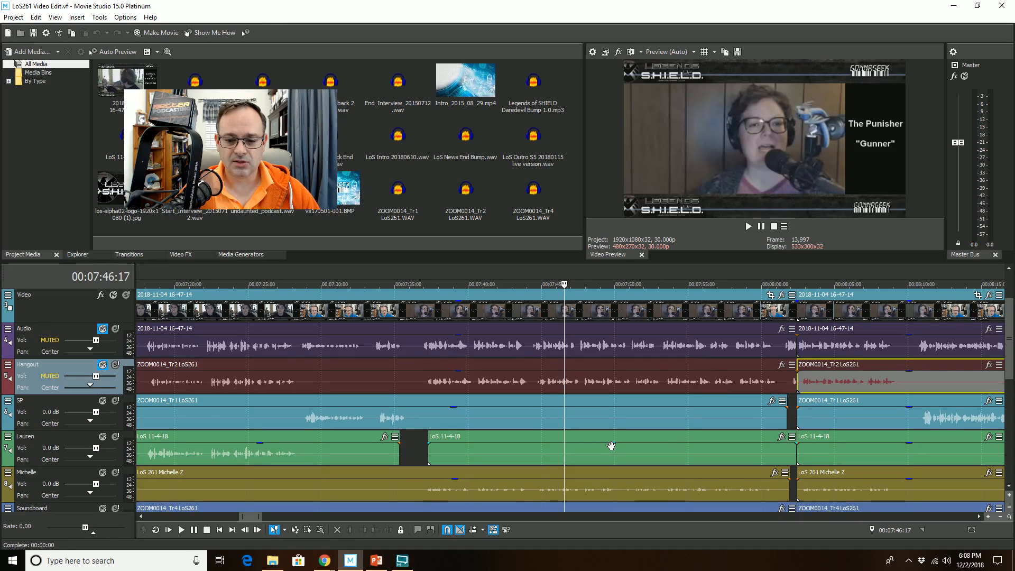
pyautogui.moveTo(610, 446); pyautogui.dragTo(612, 474)
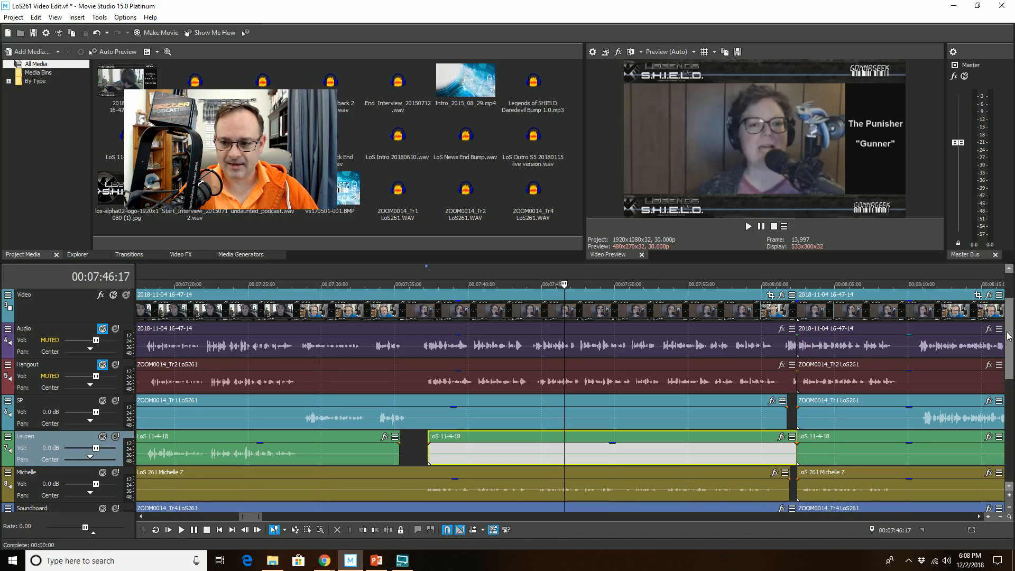
pyautogui.moveTo(1008, 338); pyautogui.dragTo(1009, 350)
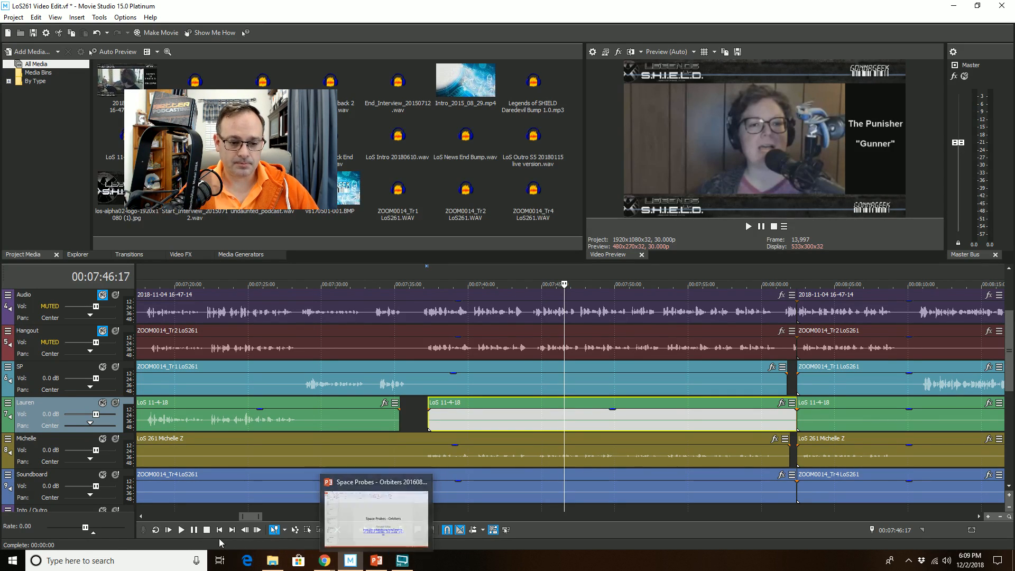
# - Play the edit from 00:07:46:17 to past 00:08:34 and check the separate audio tracks against the video
pyautogui.press('space')
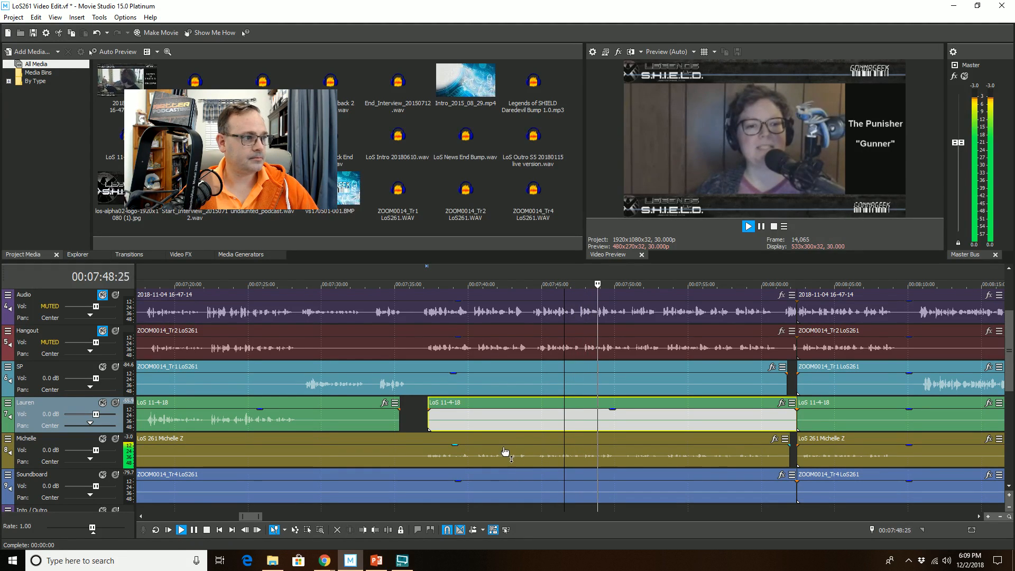
pyautogui.scroll(2, 578, 417)
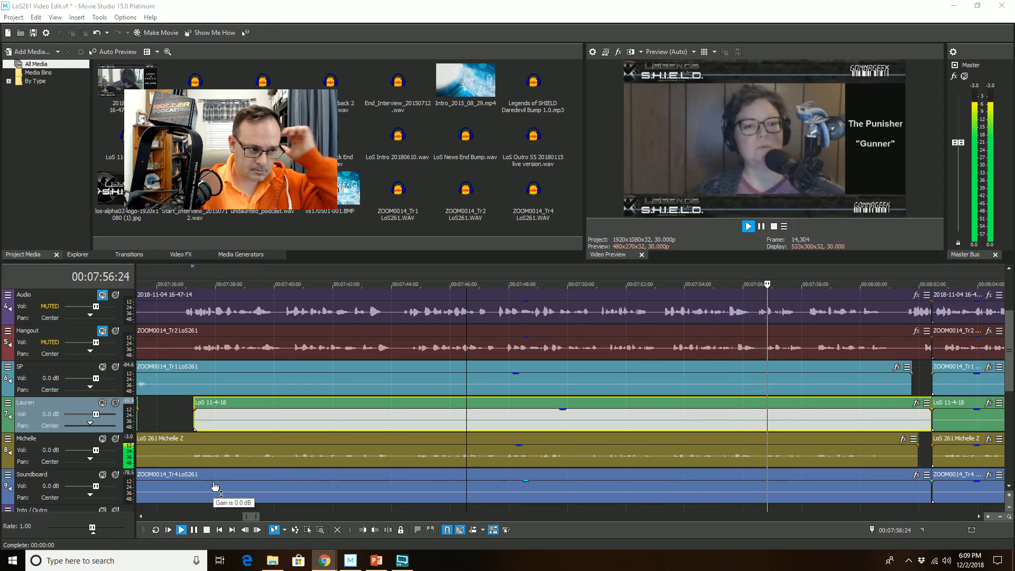
pyautogui.scroll(1, 714, 426)
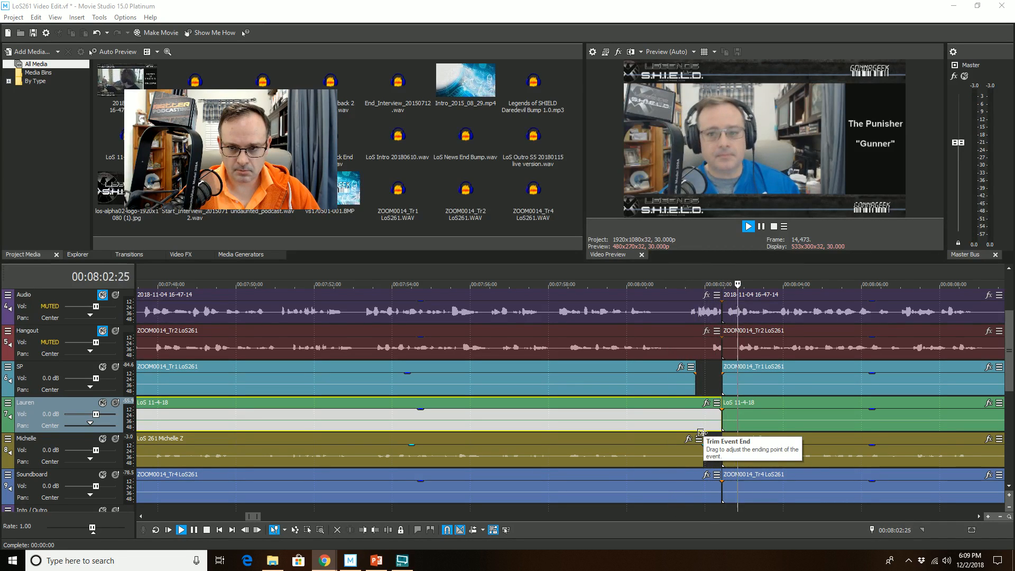
pyautogui.scroll(-1, 701, 433)
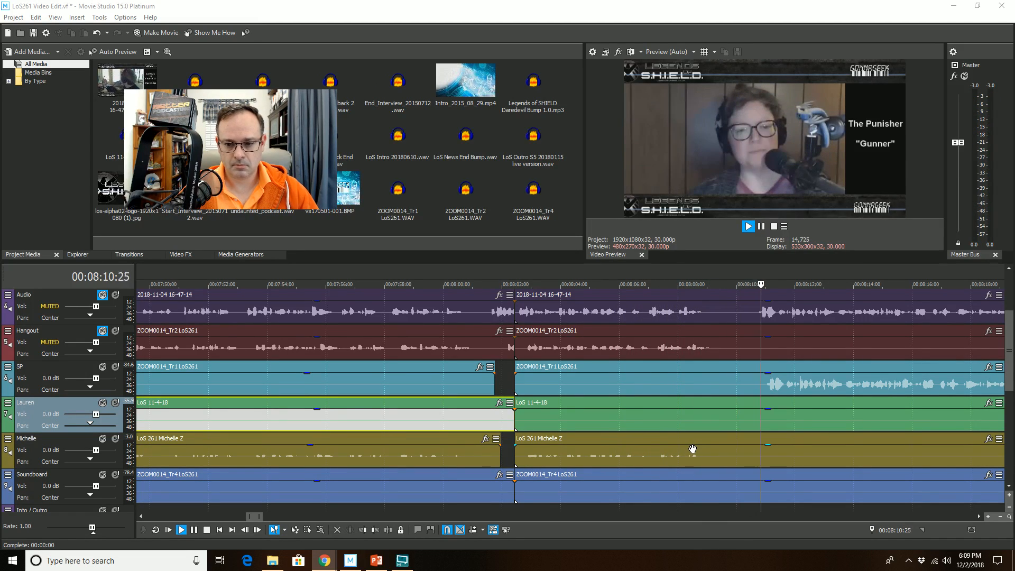
pyautogui.scroll(-2, 707, 416)
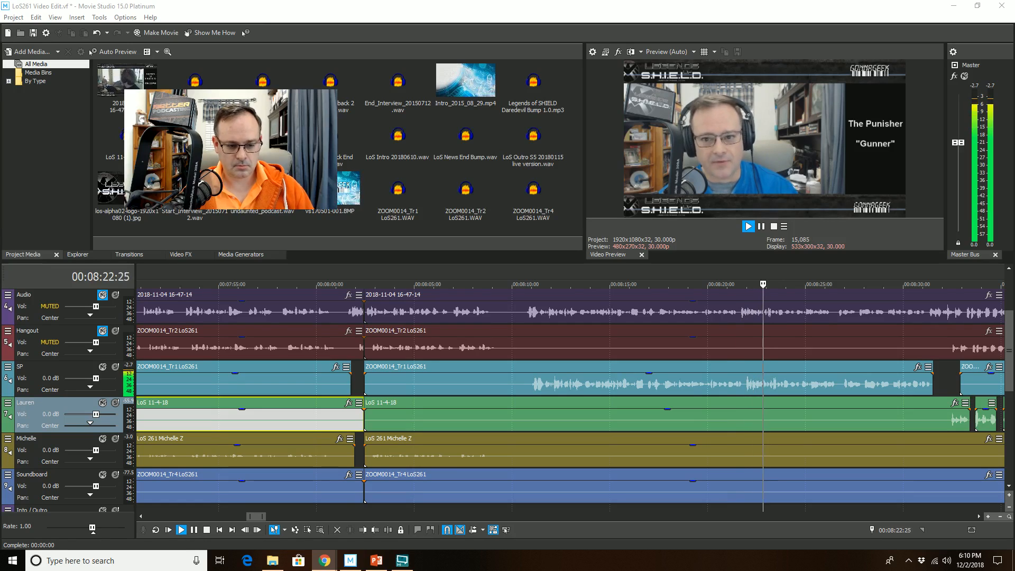
pyautogui.scroll(2, 641, 376)
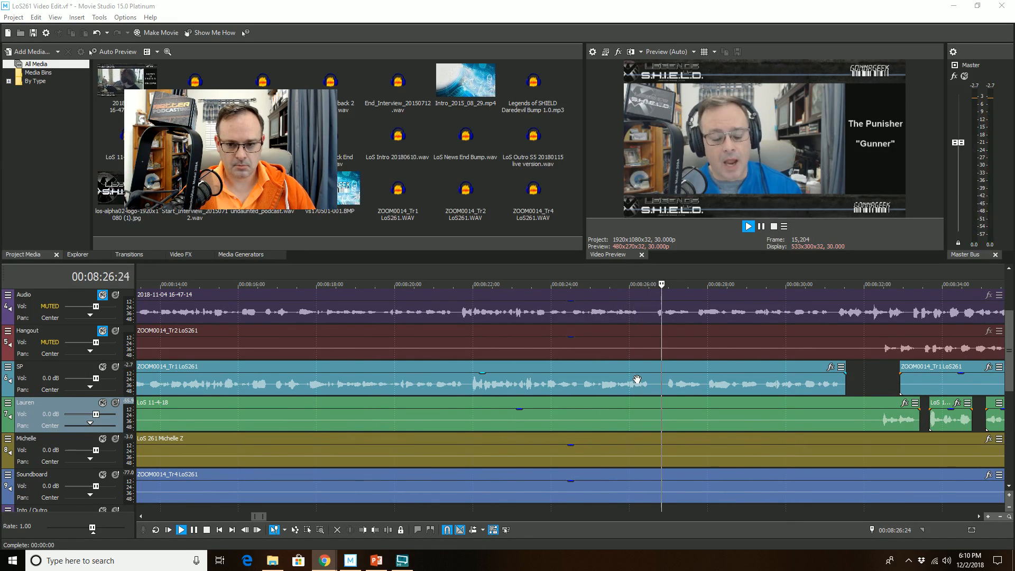
pyautogui.scroll(-1, 637, 379)
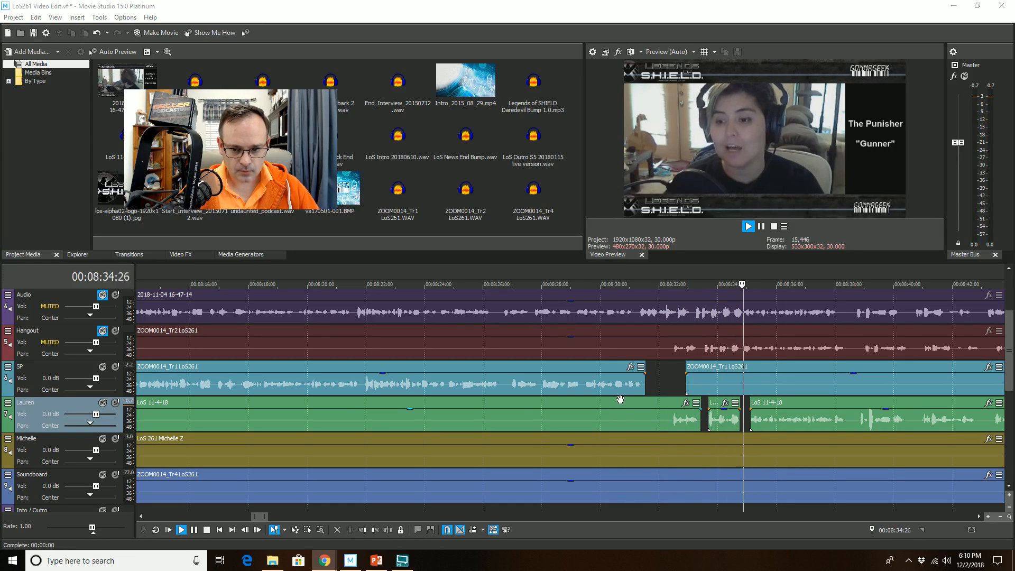
pyautogui.click(617, 415)
pyautogui.press('space')
# - Replay the end of the LoS 11-4-18 event before the 00:08:02 cut, and resume playback from about 00:08:29
pyautogui.scroll(-3, 617, 415)
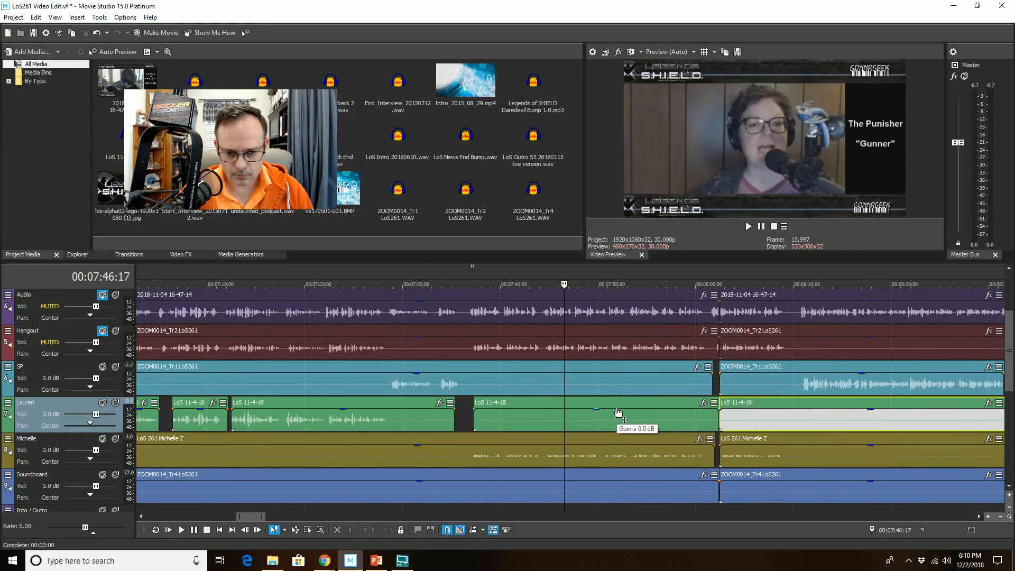
pyautogui.click(681, 418)
pyautogui.scroll(3, 667, 421)
pyautogui.press('space')
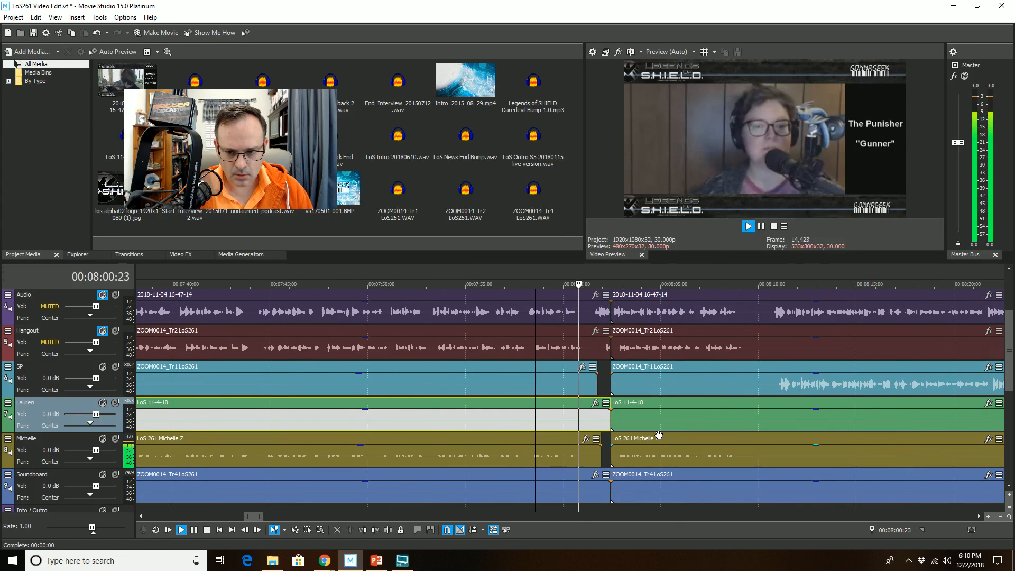
pyautogui.click(728, 414)
pyautogui.click(725, 384)
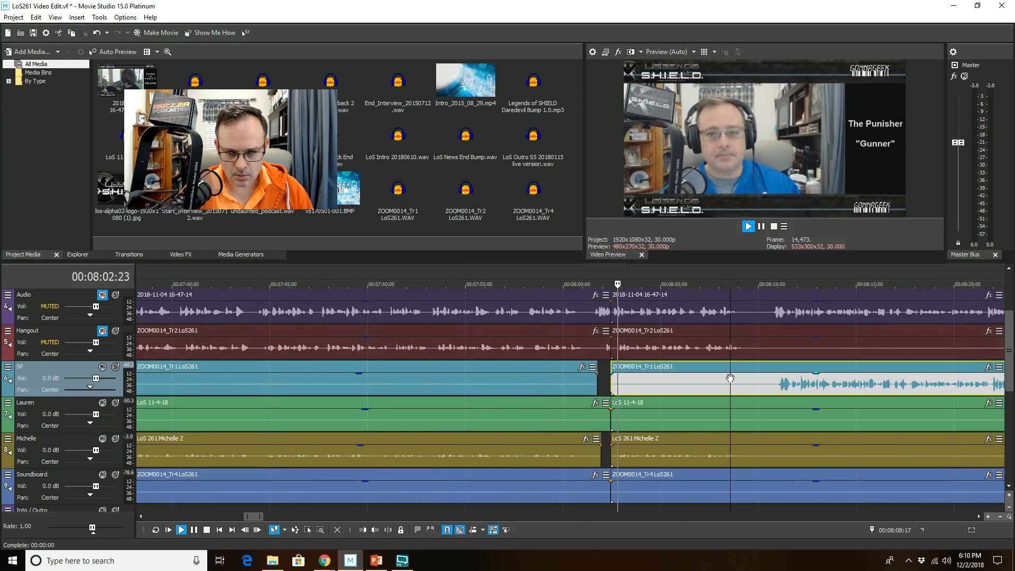
pyautogui.scroll(-3, 724, 385)
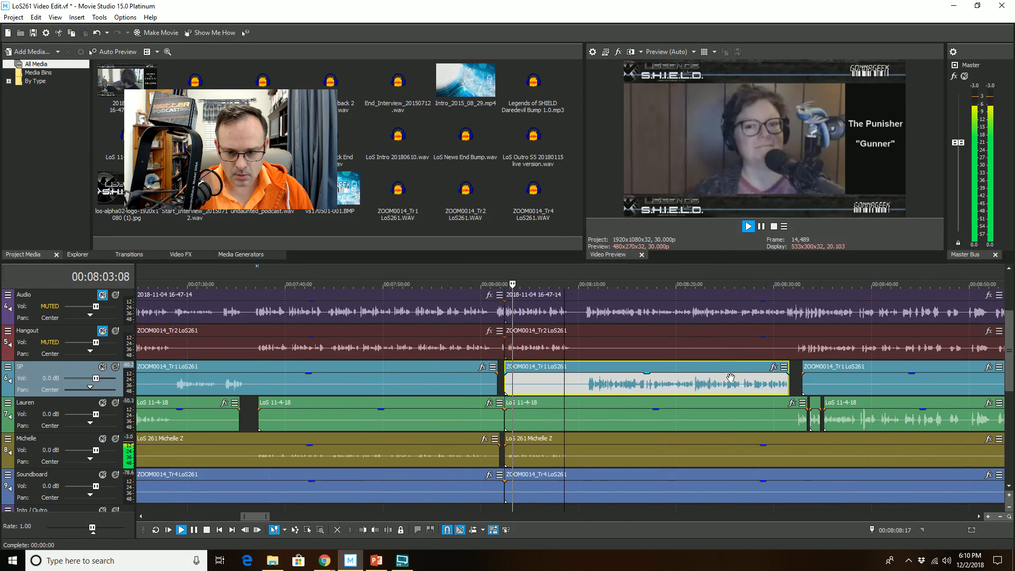
pyautogui.click(765, 369)
pyautogui.scroll(4, 678, 401)
pyautogui.press('space')
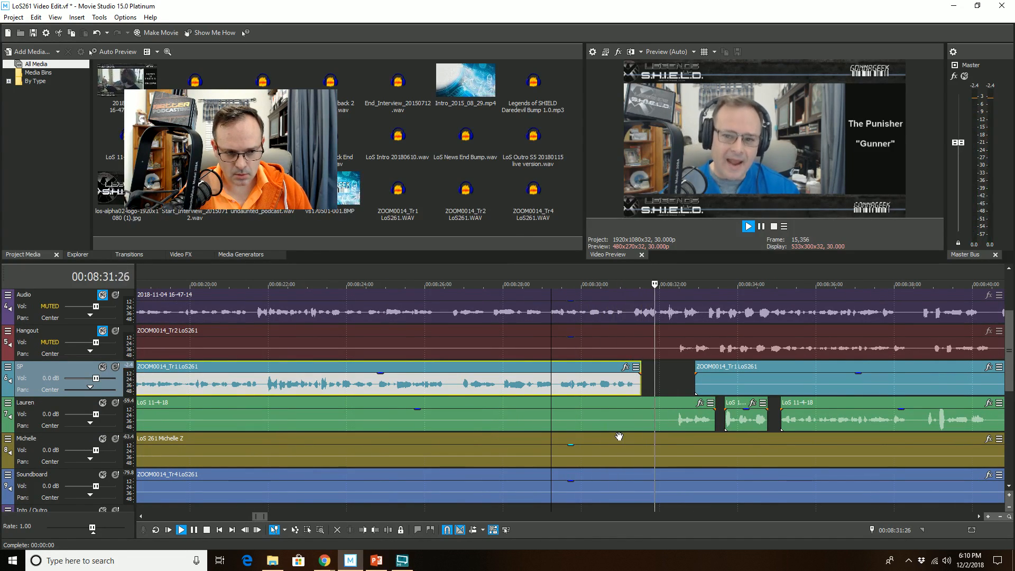
# - Split the LoS 11-4-18 event at 00:08:32:13, just before the speech, and trim the end of the preceding part to 00:08:31:23
pyautogui.click(658, 418)
pyautogui.press('space')
pyautogui.scroll(2, 658, 413)
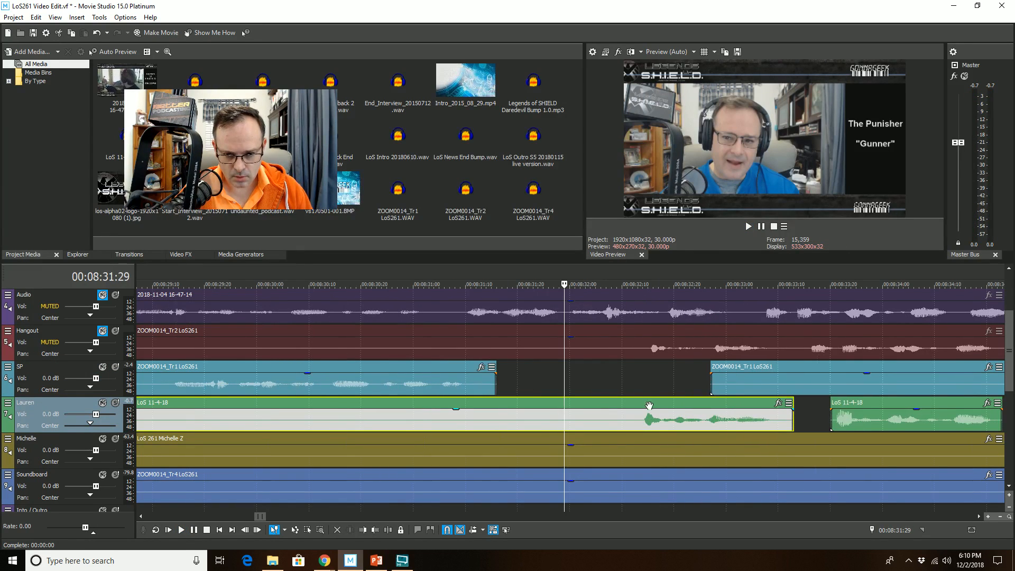
pyautogui.click(637, 401)
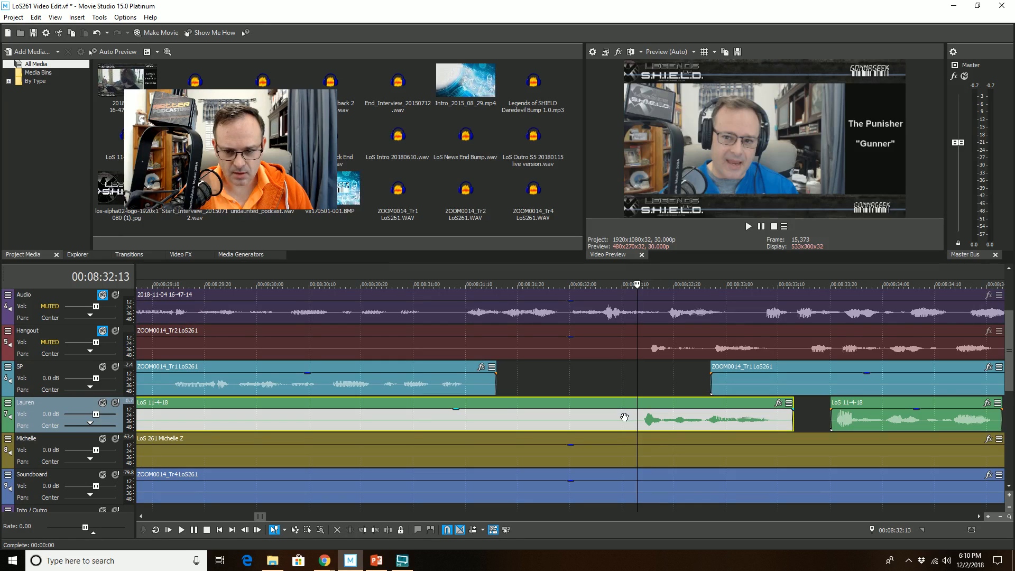
pyautogui.press('s')
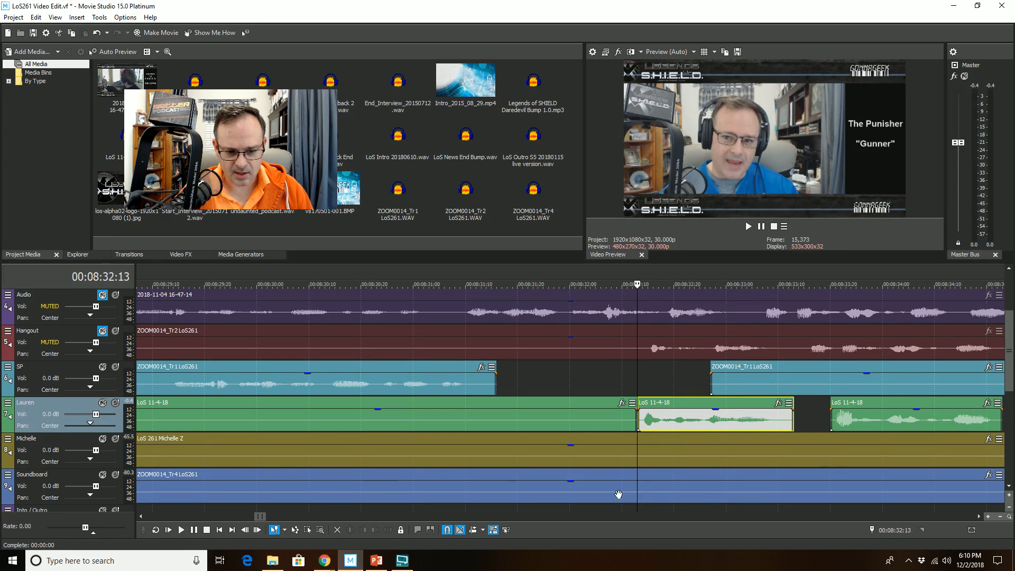
pyautogui.click(533, 413)
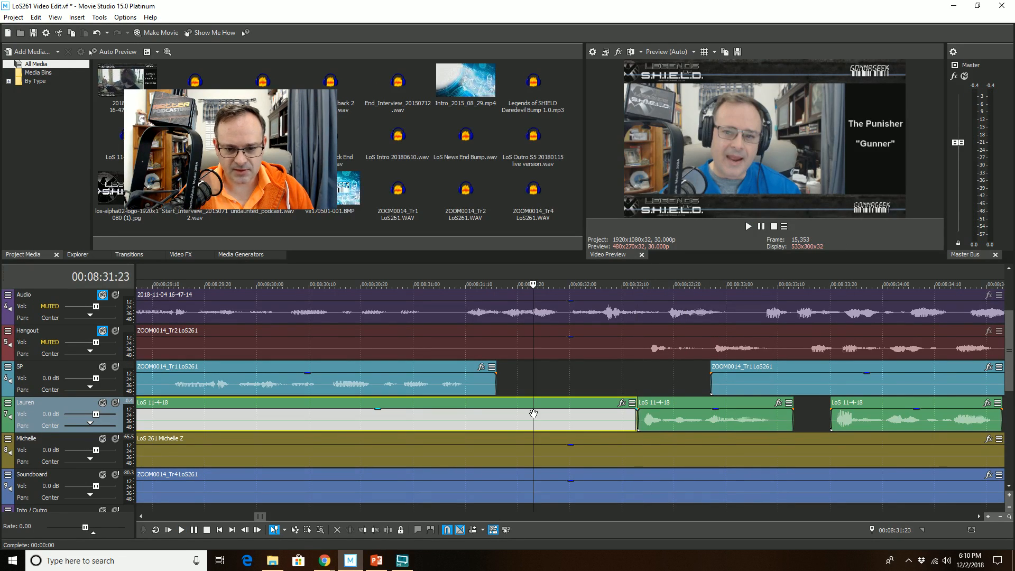
pyautogui.click(374, 529)
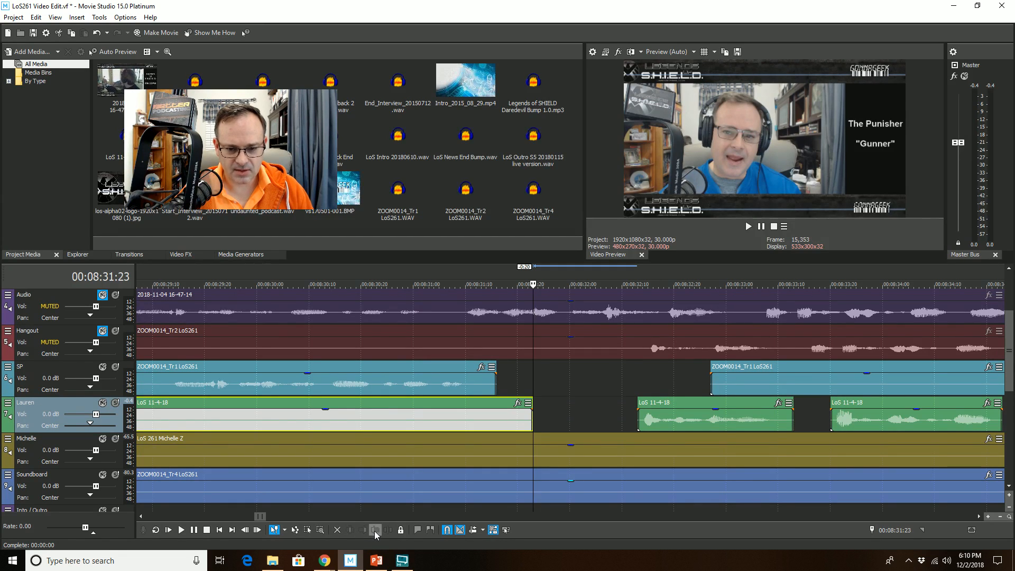
# - Play back the trimmed section from 00:08:30:12, and replay it from 00:08:30:08 on to about 00:08:41
pyautogui.scroll(-2, 450, 379)
pyautogui.scroll(-2, 461, 377)
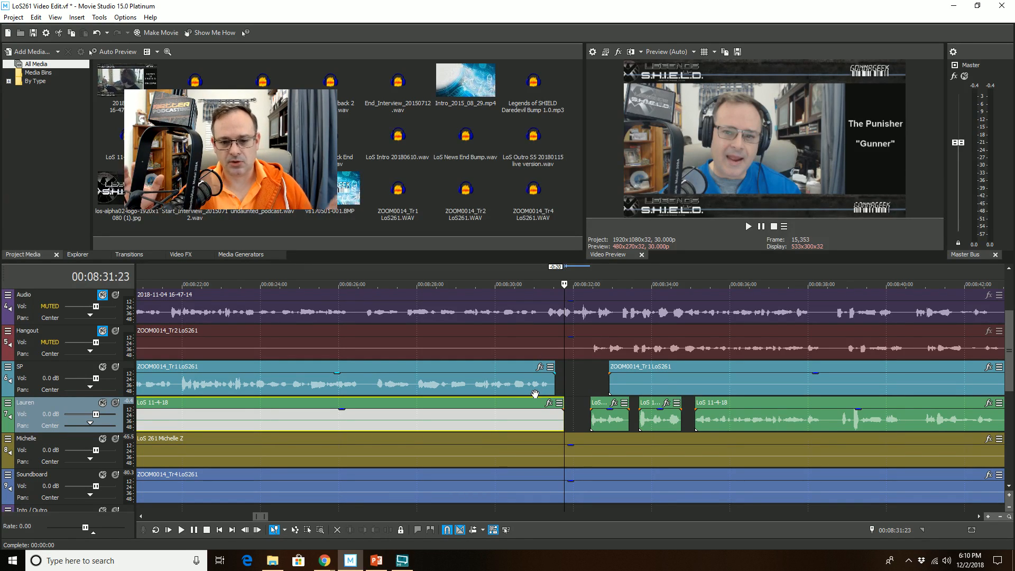
pyautogui.click(511, 343)
pyautogui.press('space')
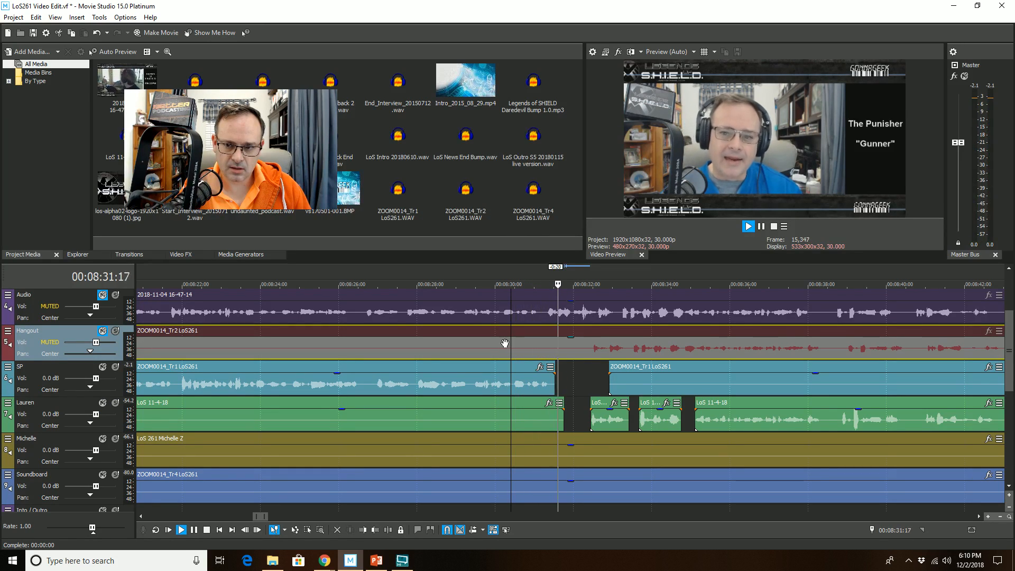
pyautogui.press('space')
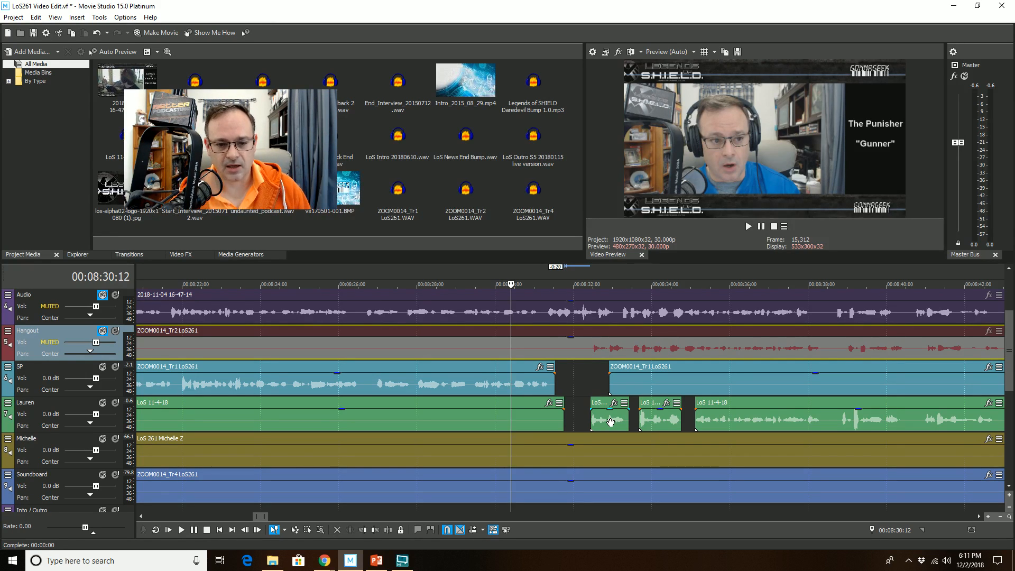
pyautogui.click(505, 348)
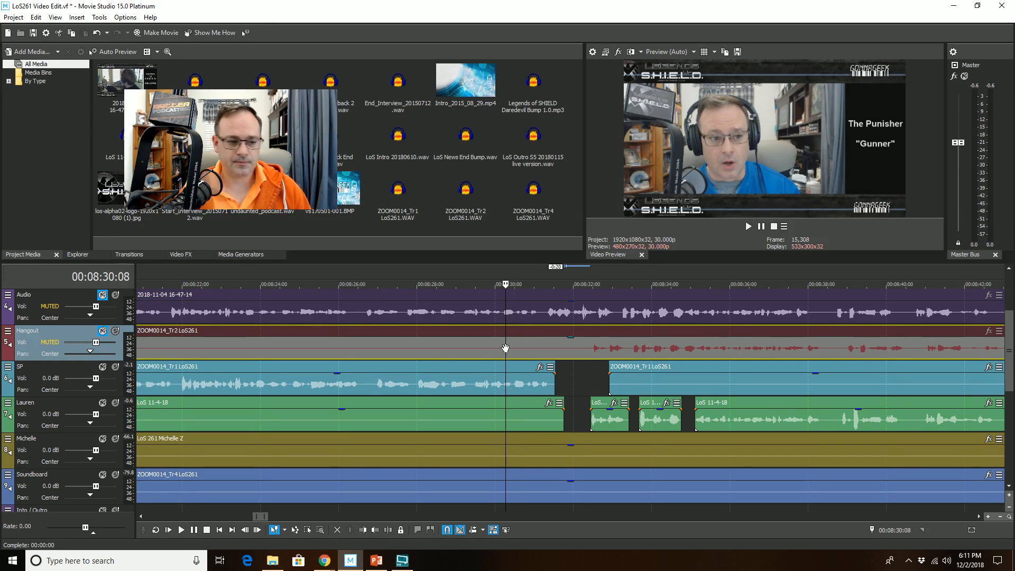
pyautogui.press('space')
pyautogui.scroll(-2, 552, 413)
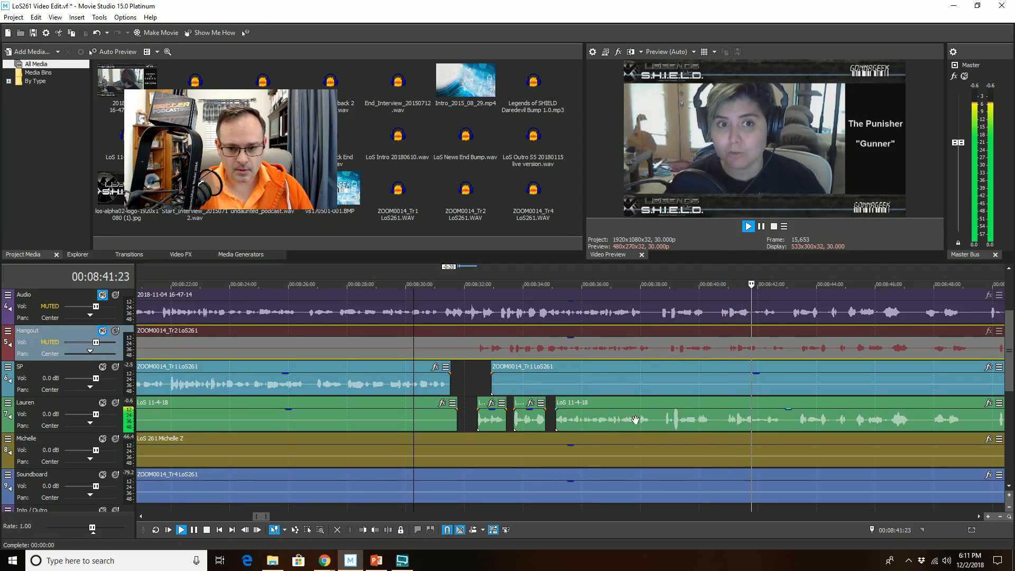
# - Split the LoS 11-4-18 event at 00:08:39:28 and trim the start of the following part to 00:08:40:11
pyautogui.click(686, 418)
pyautogui.scroll(6, 666, 418)
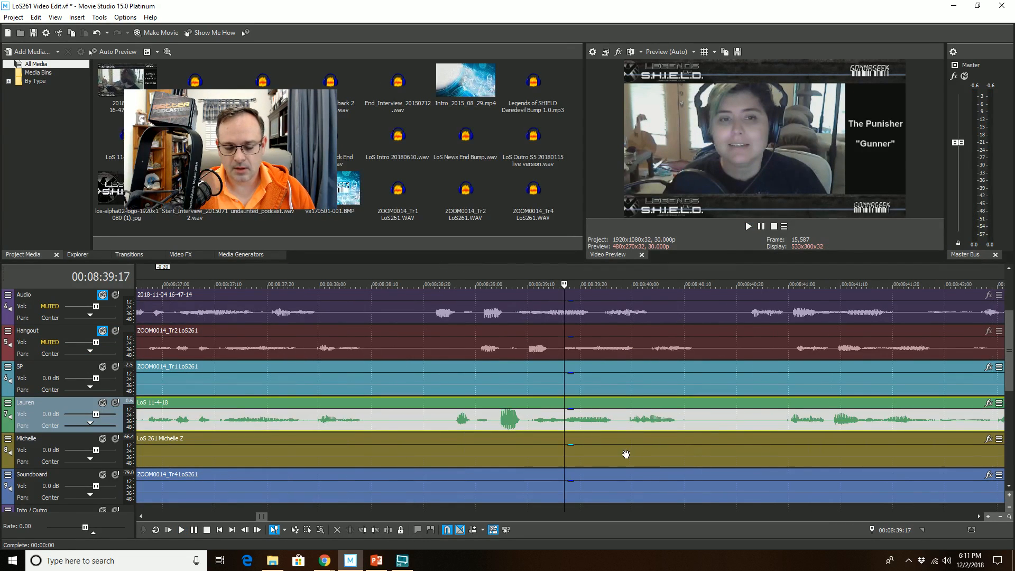
pyautogui.click(622, 424)
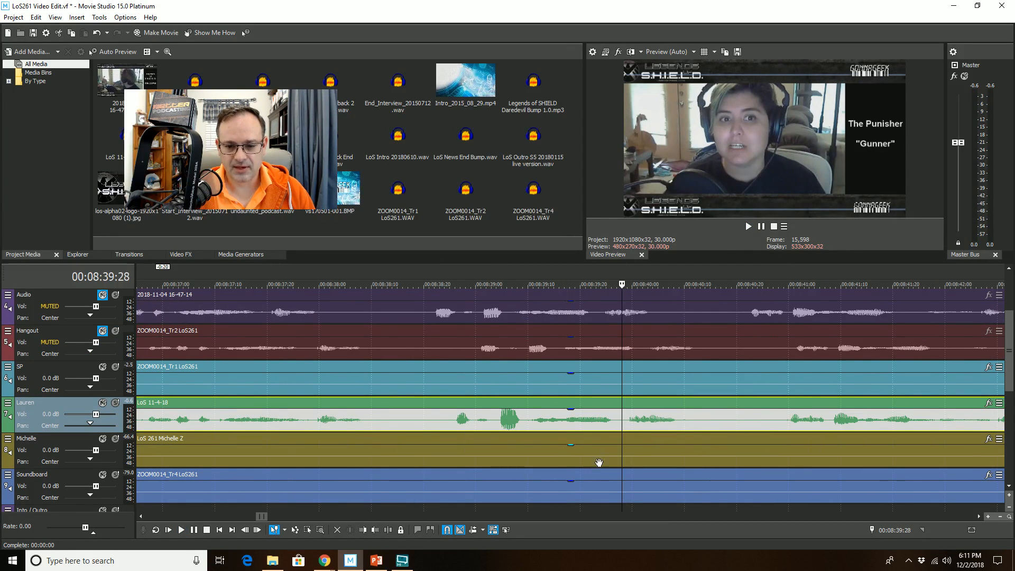
pyautogui.click(379, 531)
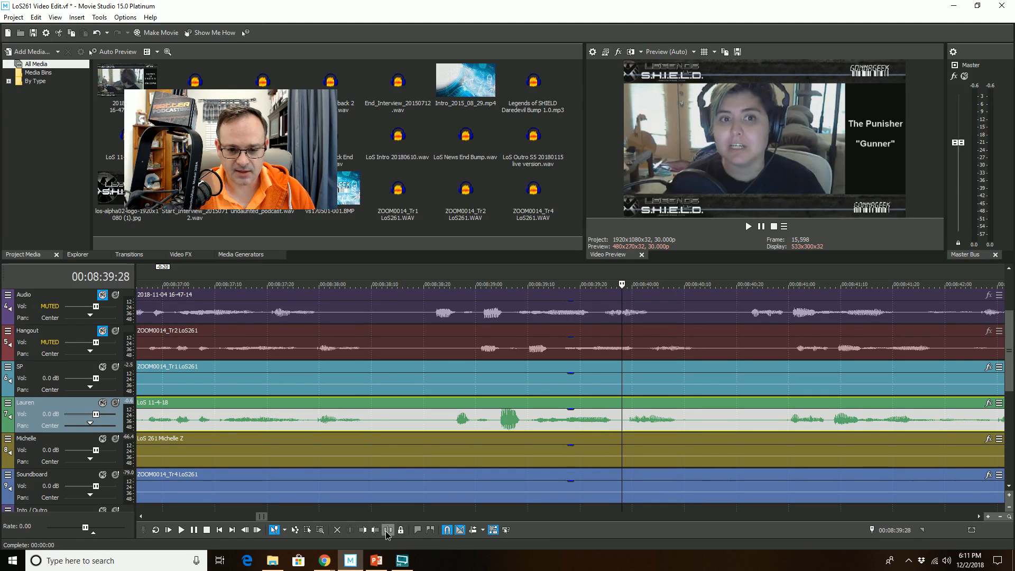
pyautogui.click(689, 420)
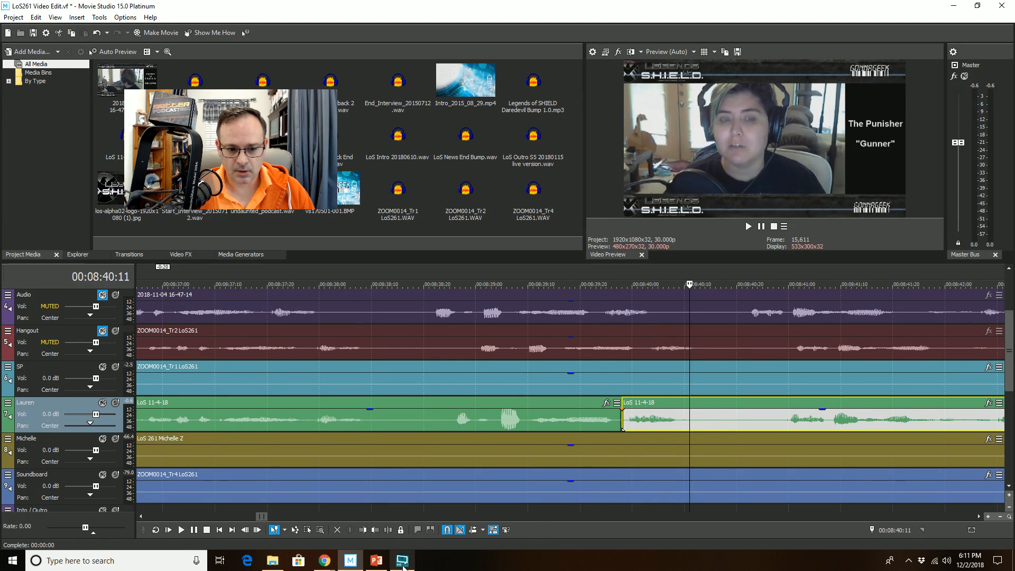
pyautogui.click(363, 530)
# - Play back the cut in the LoS 11-4-18 audio from 00:08:38:25
pyautogui.click(451, 417)
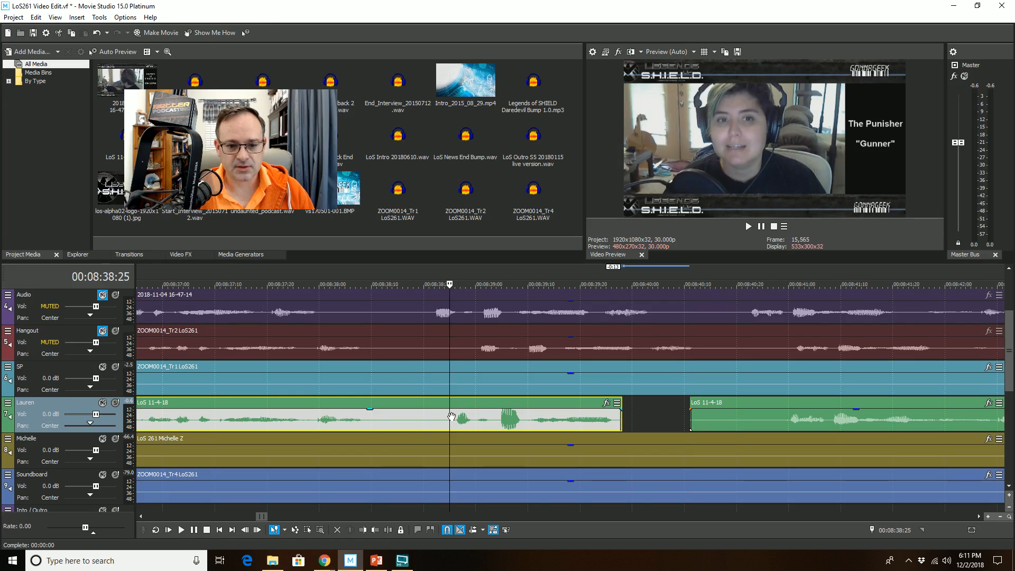
pyautogui.press('space')
pyautogui.scroll(1, 451, 417)
pyautogui.scroll(-4, 451, 417)
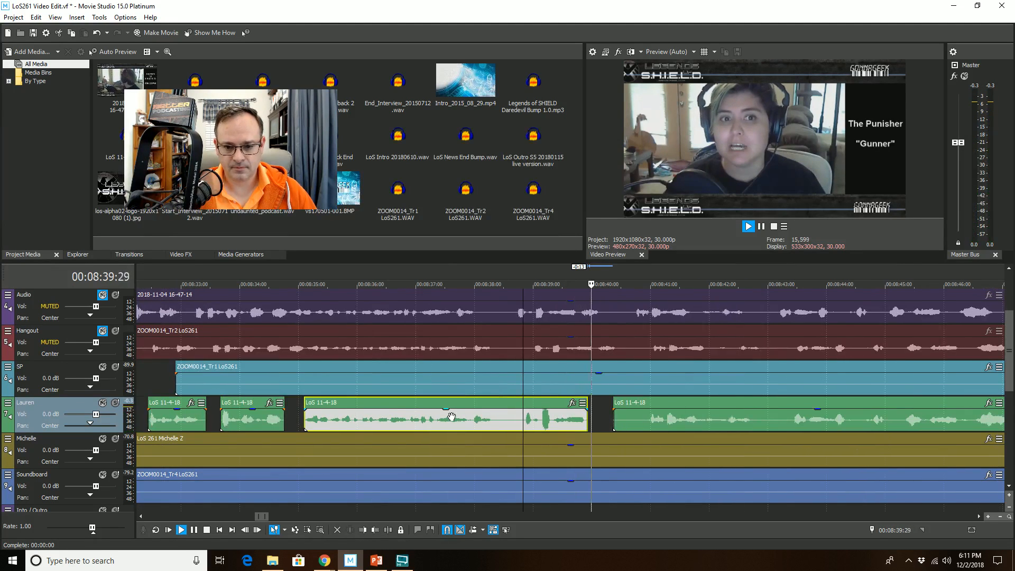
# - Trim the start of the LoS 11-4-18 part following the 00:08:39:28 split to 00:08:40:18 and play back the cut
pyautogui.press('space')
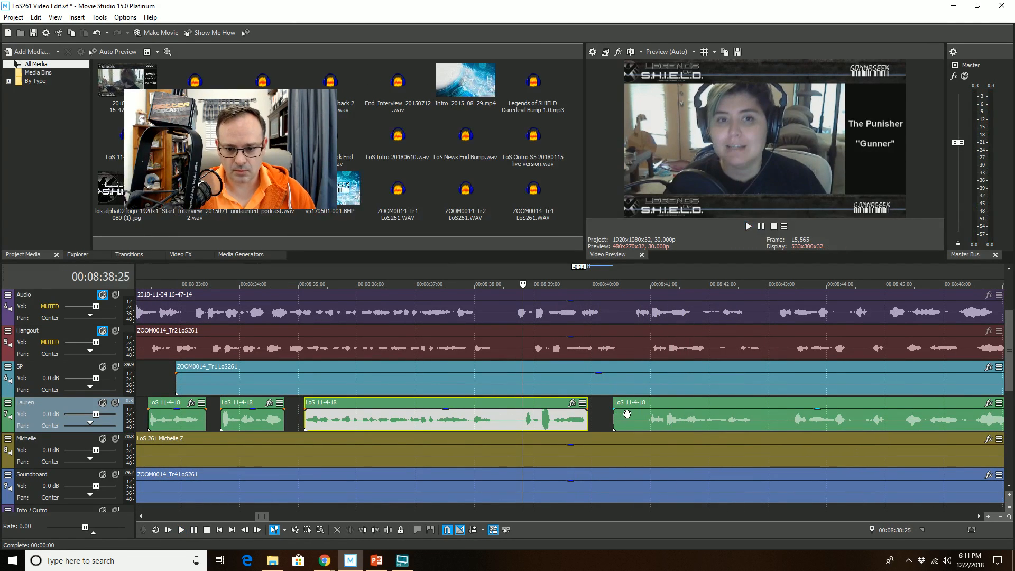
pyautogui.click(624, 415)
pyautogui.click(363, 529)
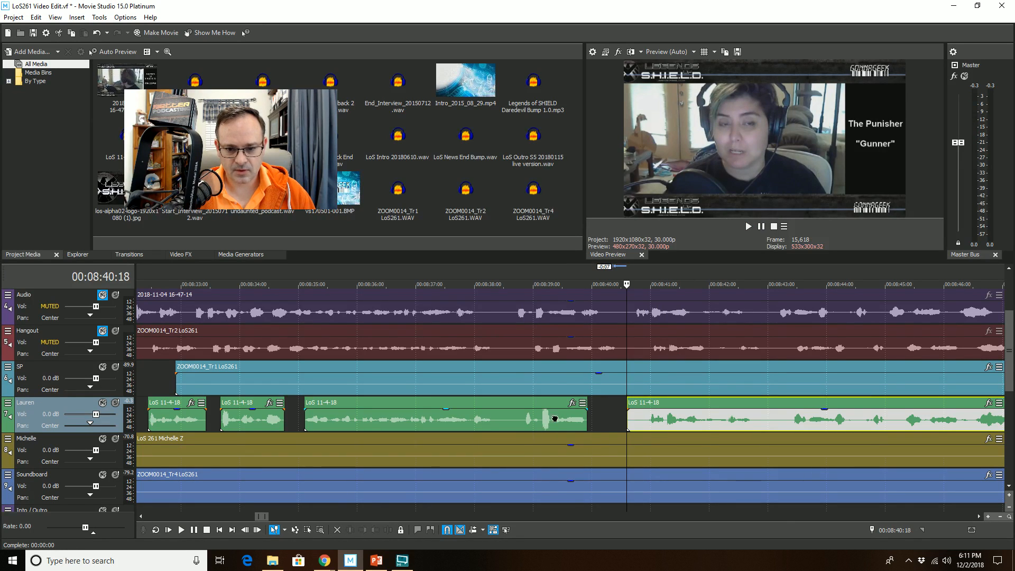
pyautogui.click(554, 418)
pyautogui.press('space')
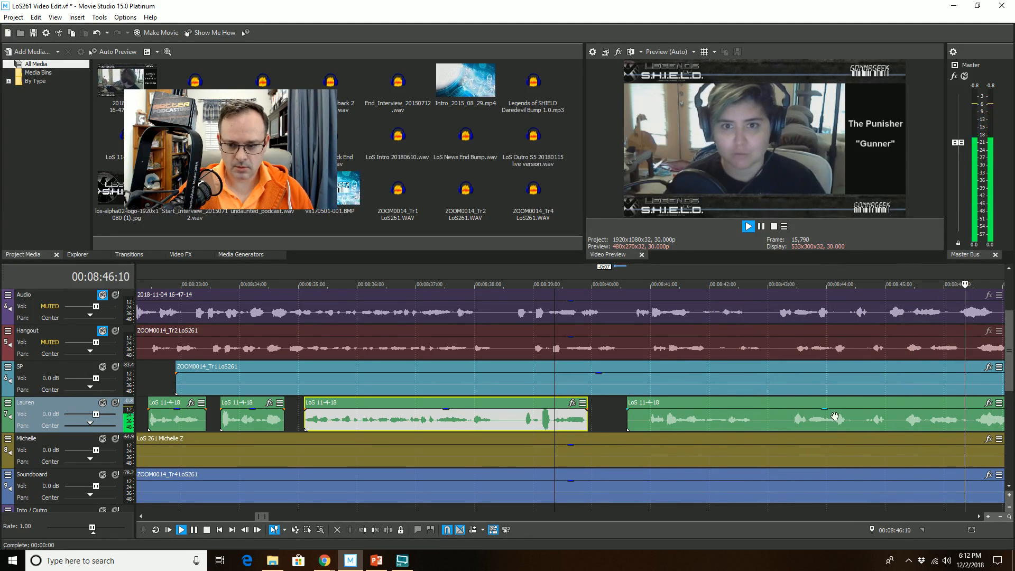
# - Split the LoS 11-4-18 event at 00:08:44:04 and trim the start of the following part to 00:08:45:03
pyautogui.click(835, 416)
pyautogui.scroll(4, 793, 431)
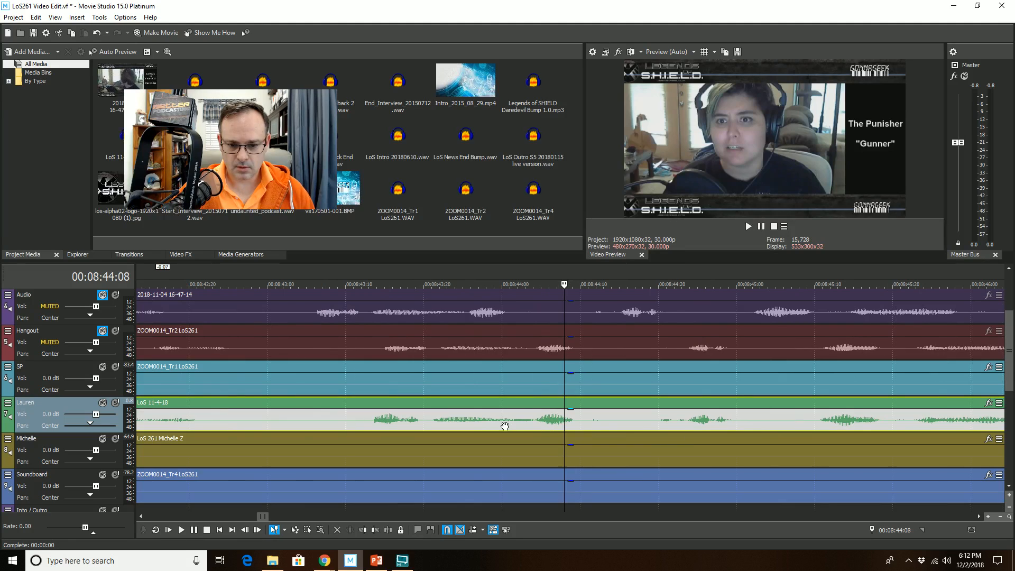
pyautogui.click(487, 425)
pyautogui.scroll(4, 534, 427)
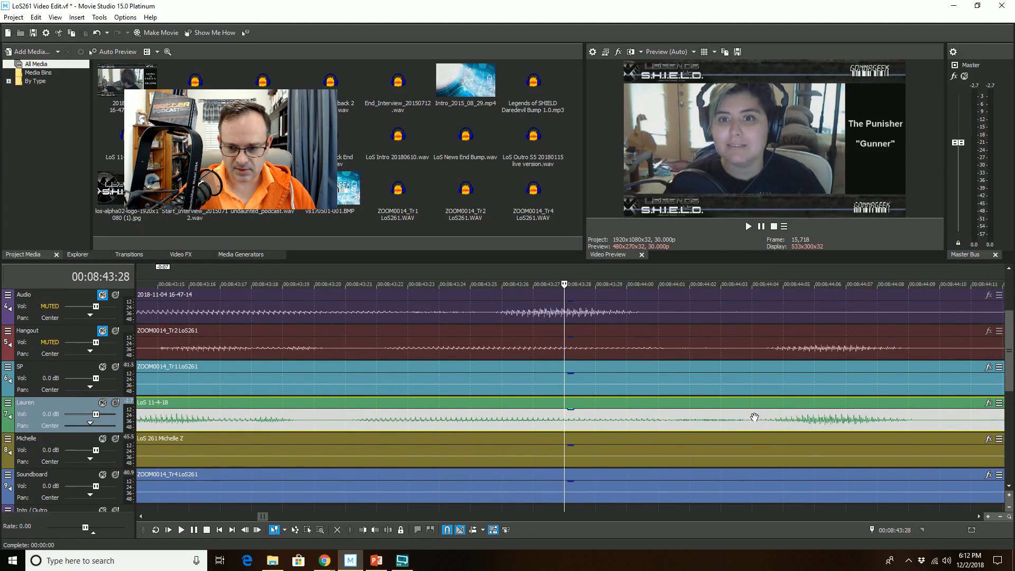
pyautogui.click(754, 417)
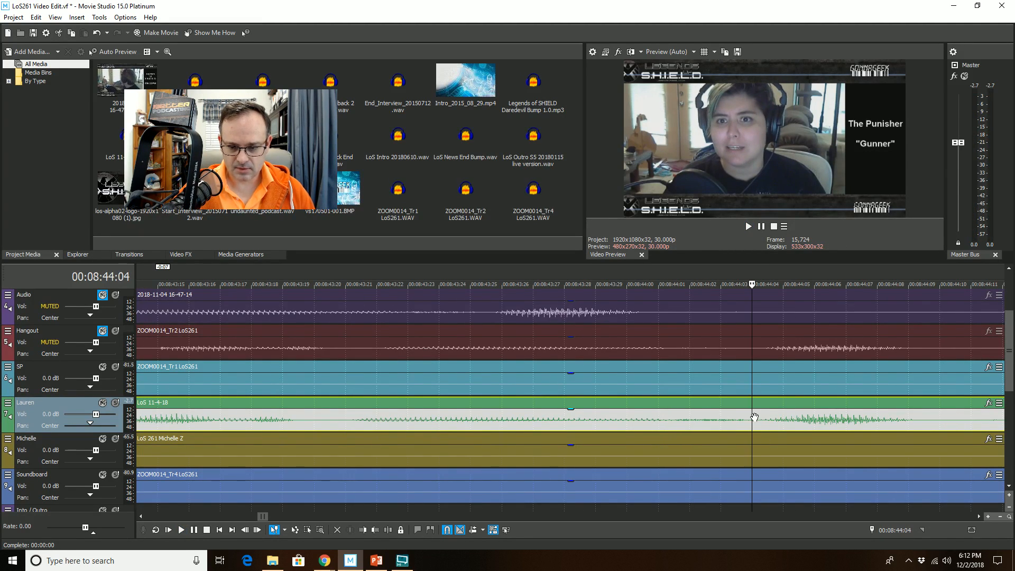
pyautogui.click(388, 529)
pyautogui.scroll(-4, 788, 426)
pyautogui.click(790, 426)
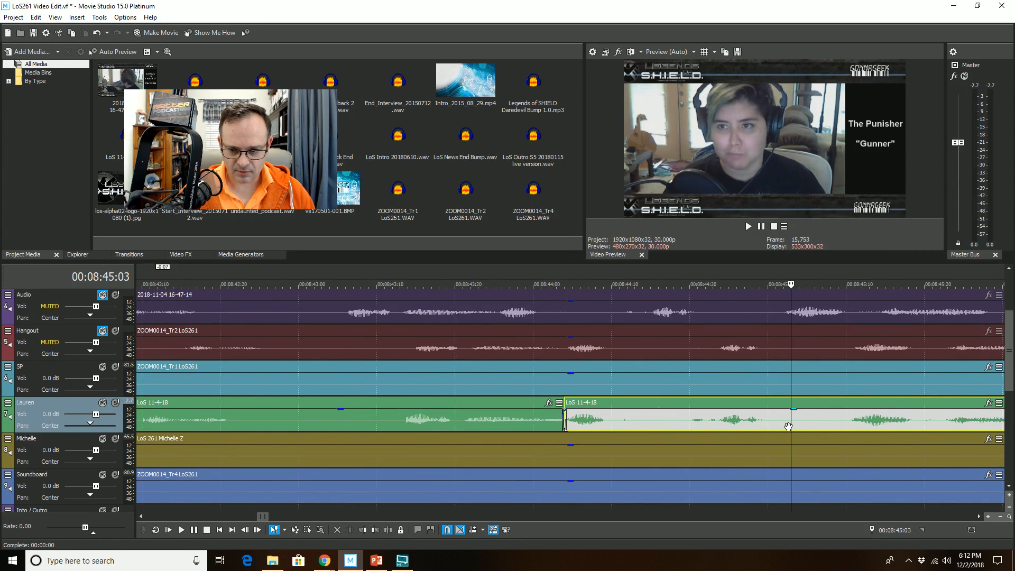
pyautogui.click(365, 531)
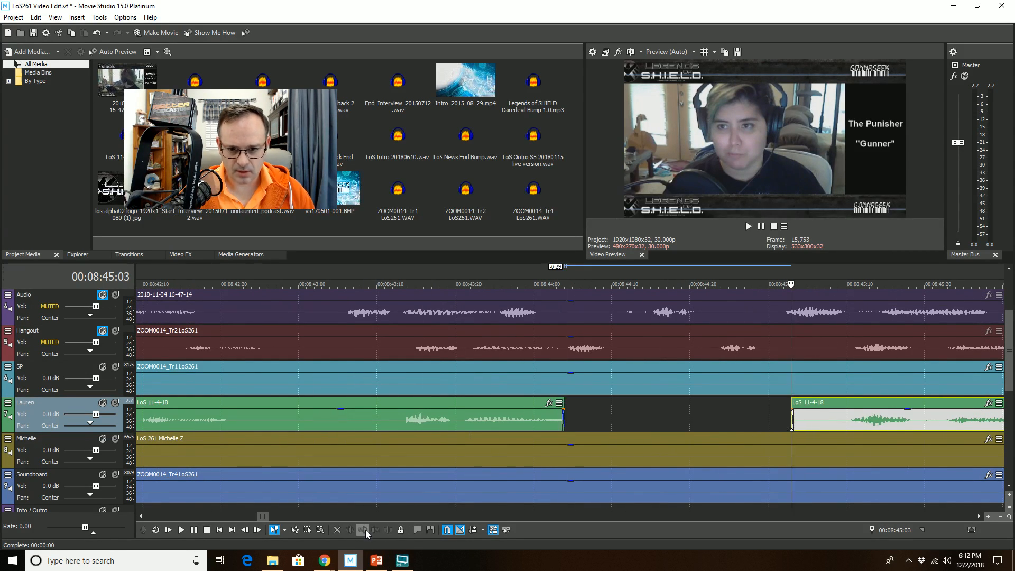
# - Play back the new cut in the LoS 11-4-18 audio from 00:08:42:05 to about 00:08:47
pyautogui.scroll(-5, 498, 430)
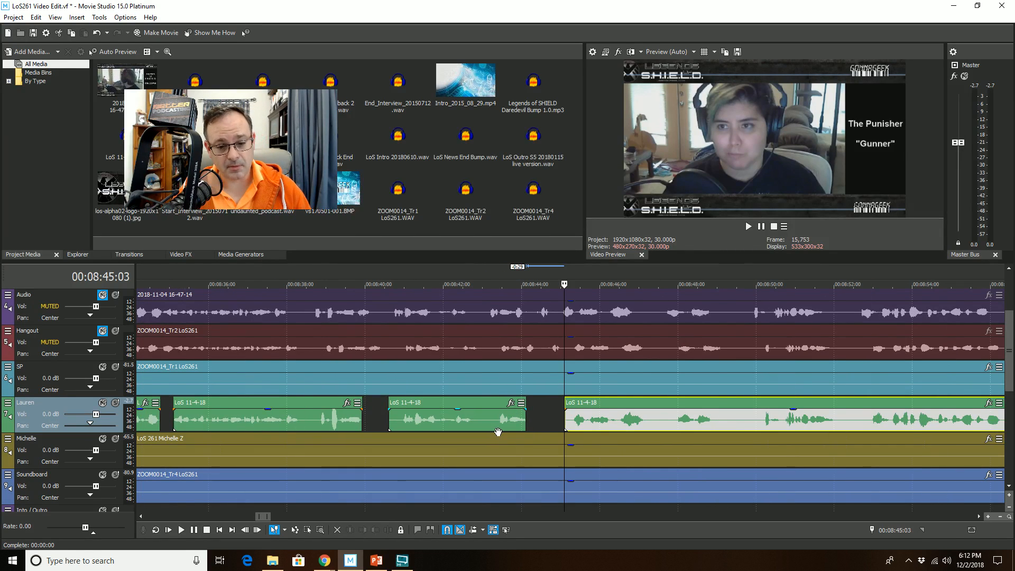
pyautogui.click(450, 378)
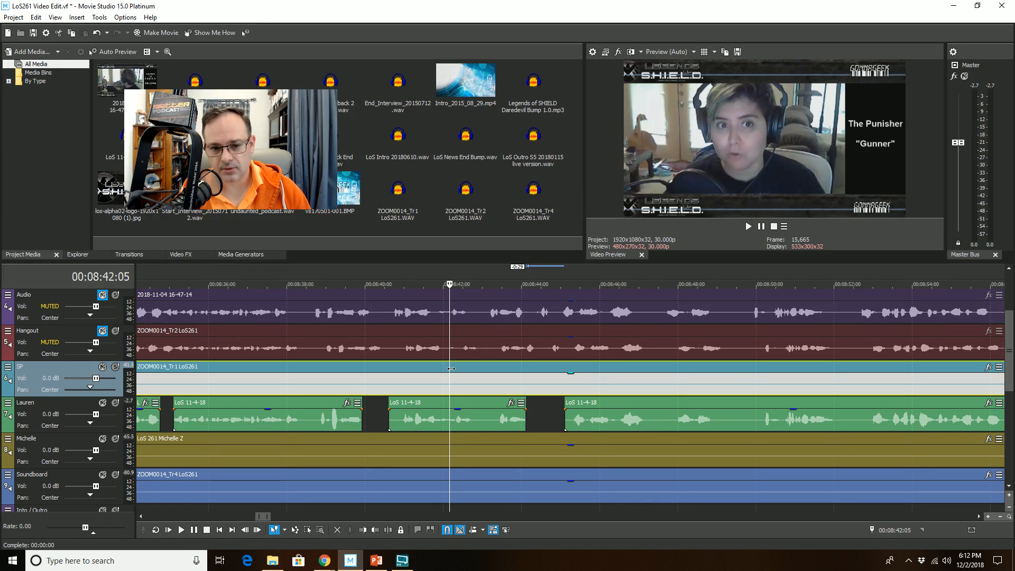
pyautogui.press('space')
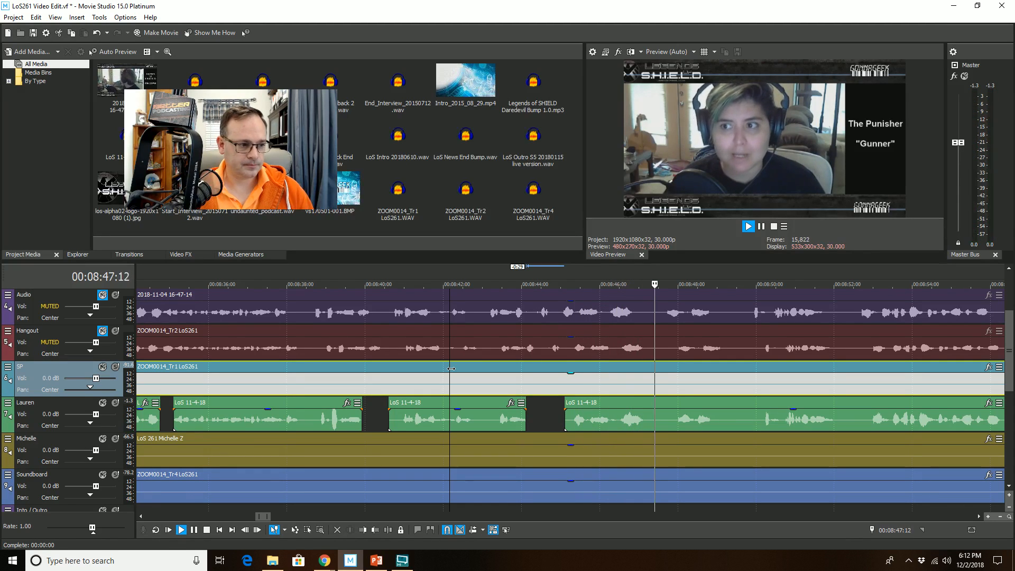
pyautogui.press('space')
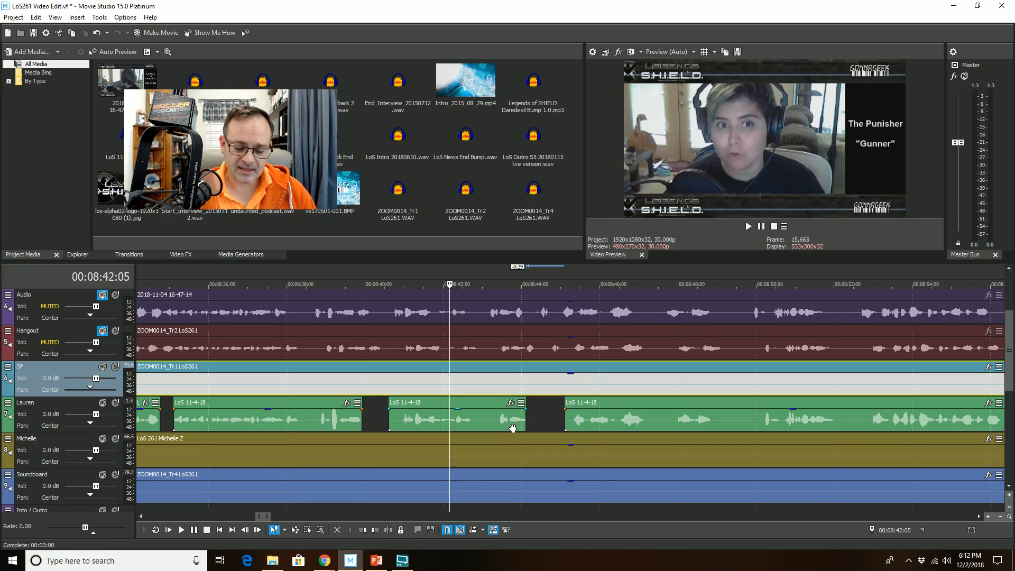
# - Locate the pause between words near 00:08:48:15 in the LoS 11-4-18 event and audition the range 00:08:47:29 to 00:08:48:15
pyautogui.click(690, 425)
pyautogui.scroll(10, 689, 425)
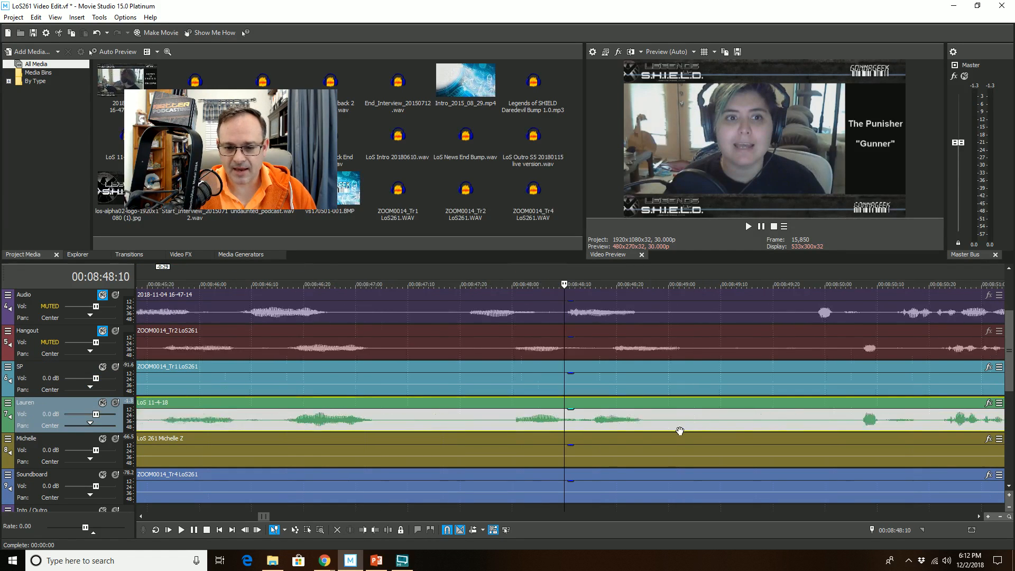
pyautogui.click(620, 427)
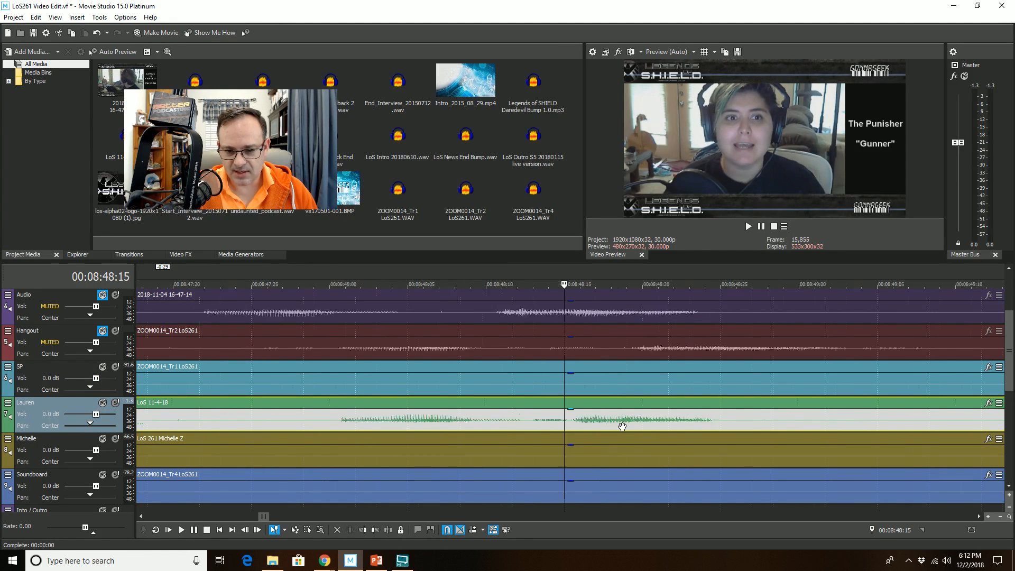
pyautogui.scroll(4, 622, 437)
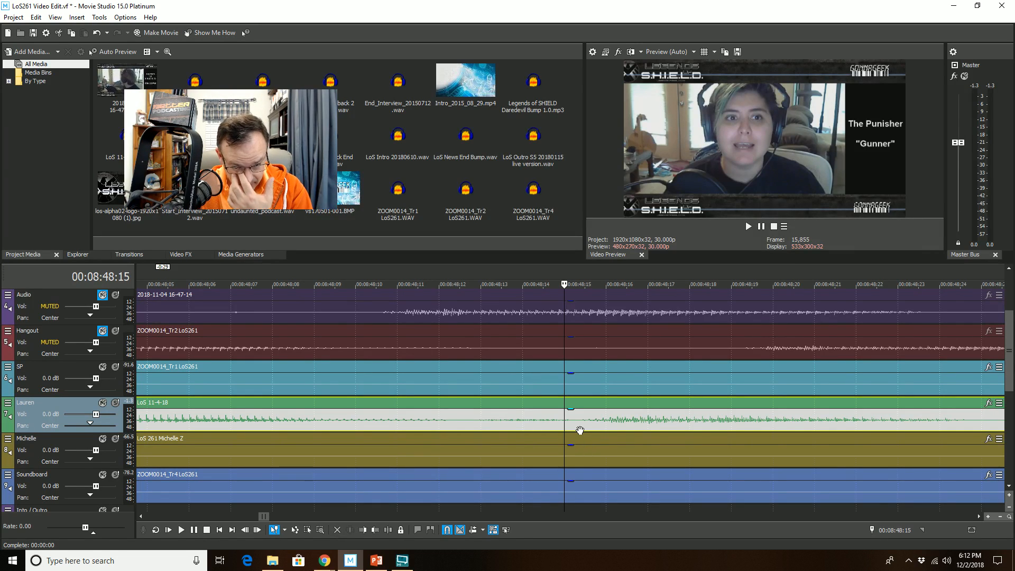
pyautogui.press('Right')
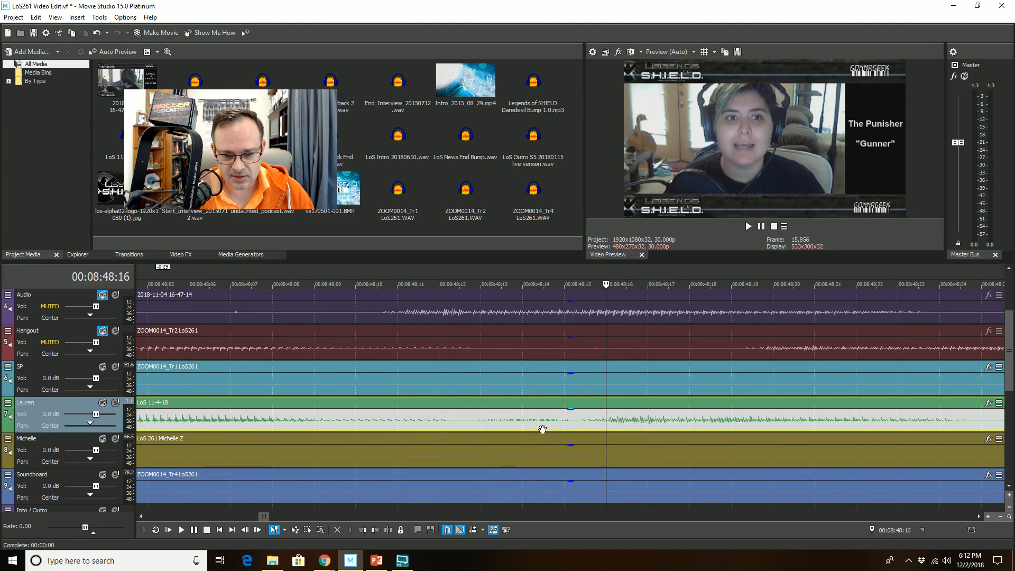
pyautogui.click(566, 422)
pyautogui.click(468, 423)
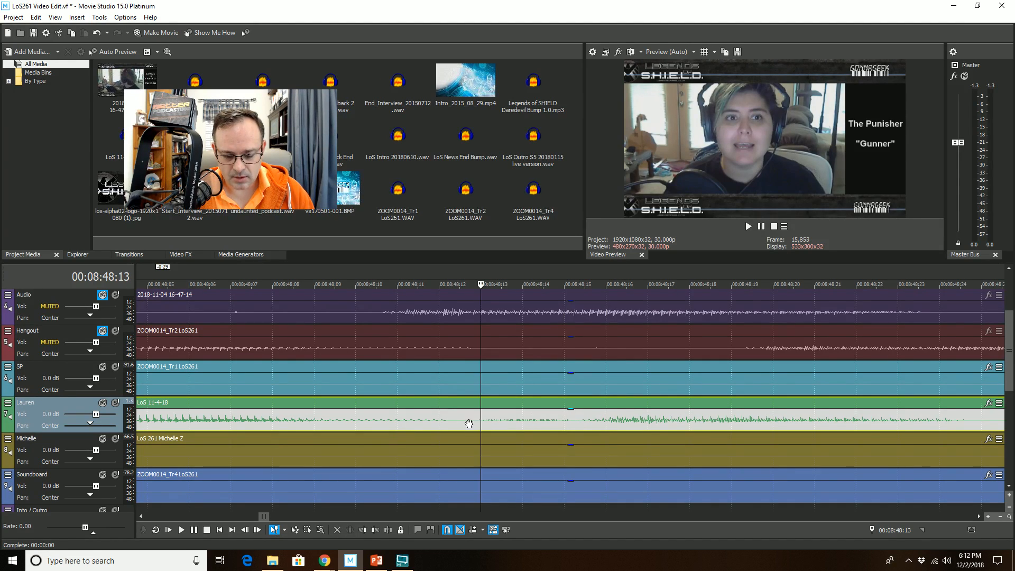
pyautogui.moveTo(480, 507); pyautogui.dragTo(564, 506)
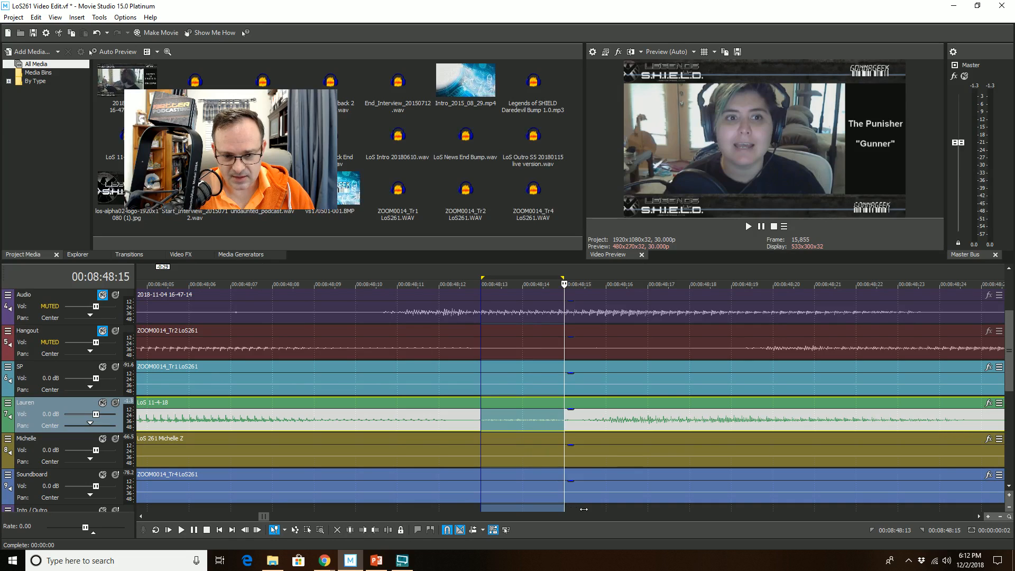
pyautogui.scroll(-3, 553, 493)
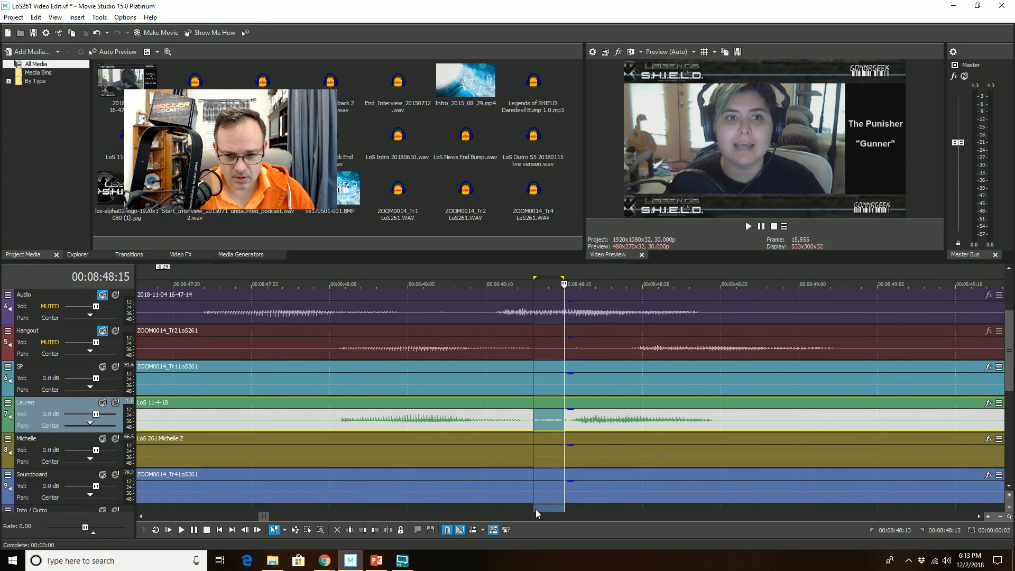
pyautogui.moveTo(533, 507); pyautogui.dragTo(320, 510)
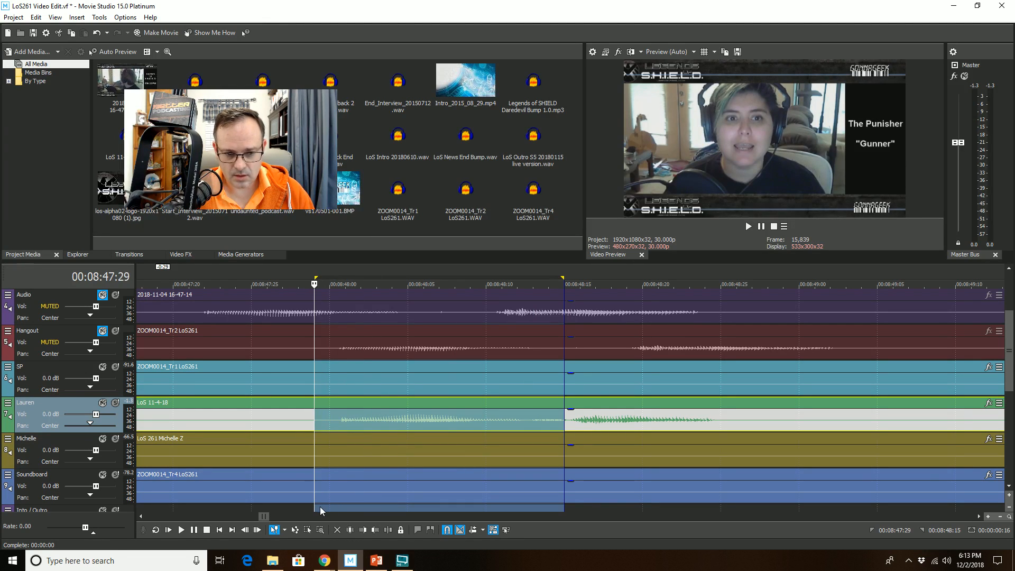
pyautogui.press('space')
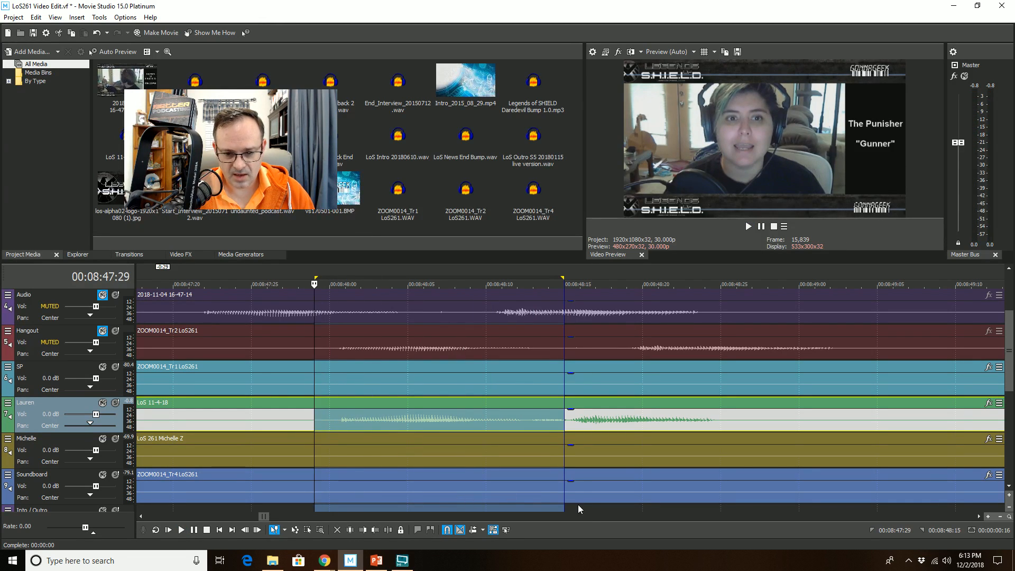
# - Try splitting the LoS 11-4-18 event at 00:08:48:16 and trimming the start of the following part to 00:08:48:29
pyautogui.click(574, 508)
pyautogui.scroll(1, 573, 508)
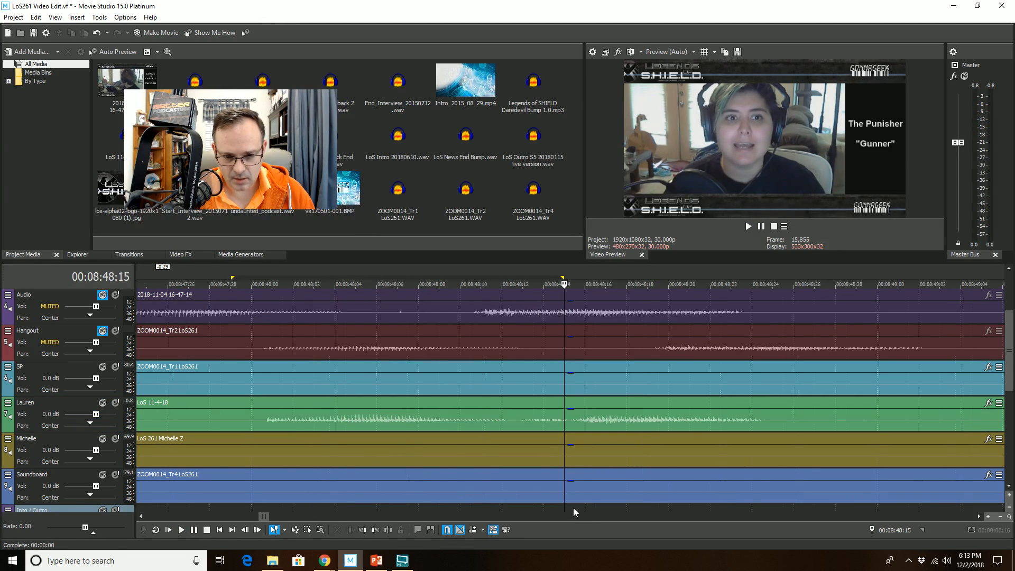
pyautogui.scroll(2, 573, 508)
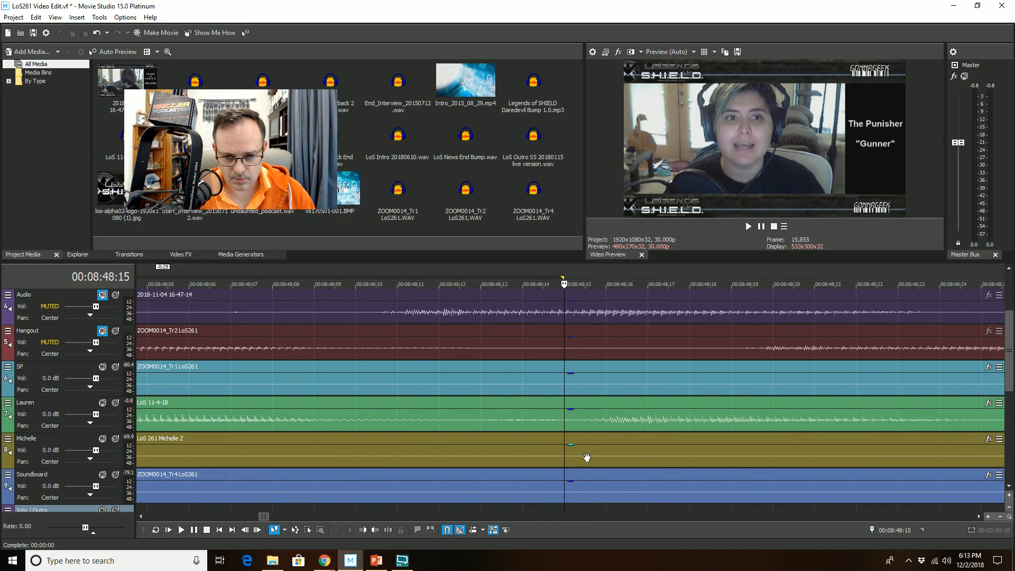
pyautogui.click(586, 458)
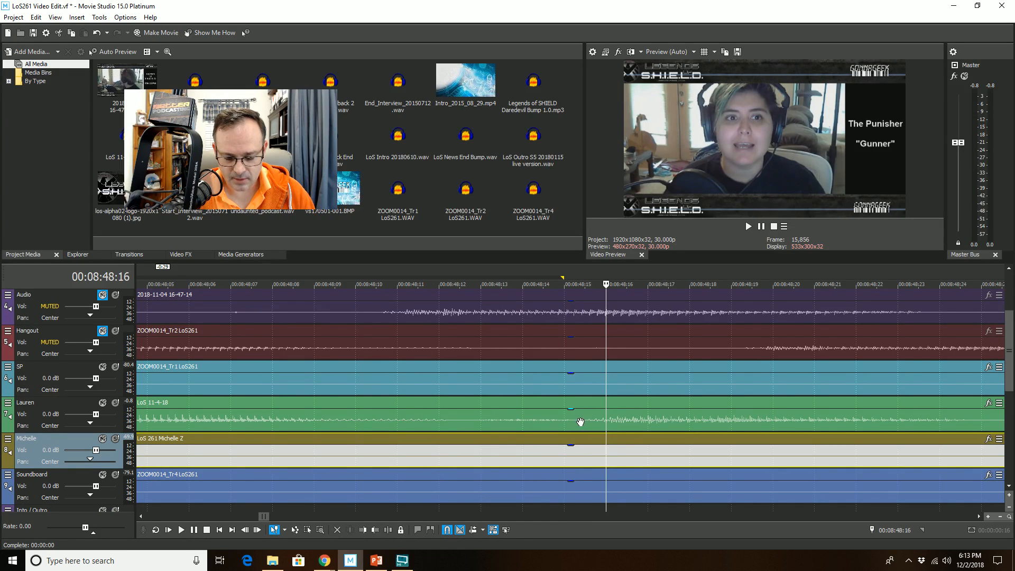
pyautogui.click(580, 422)
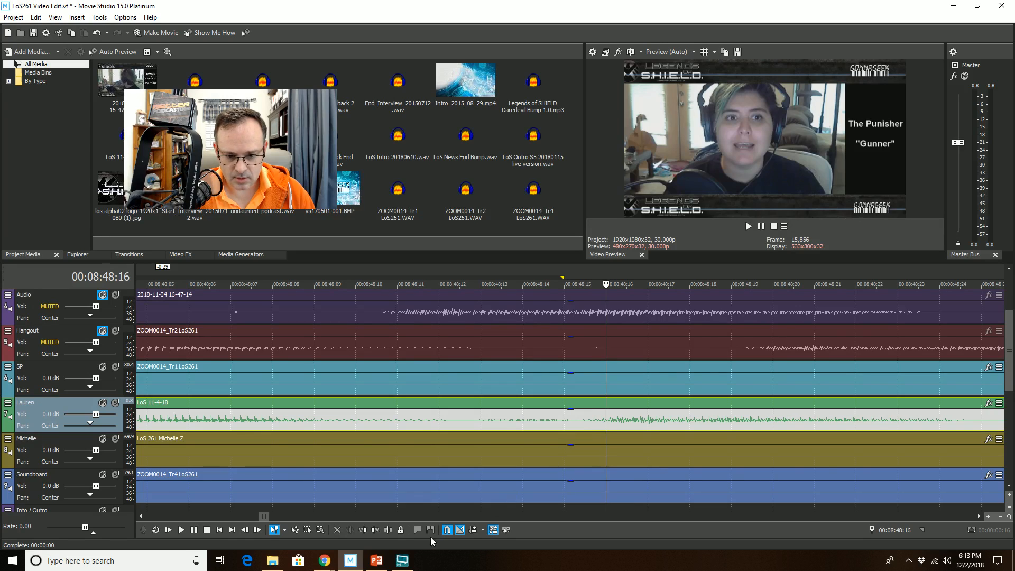
pyautogui.press('s')
pyautogui.scroll(-4, 613, 484)
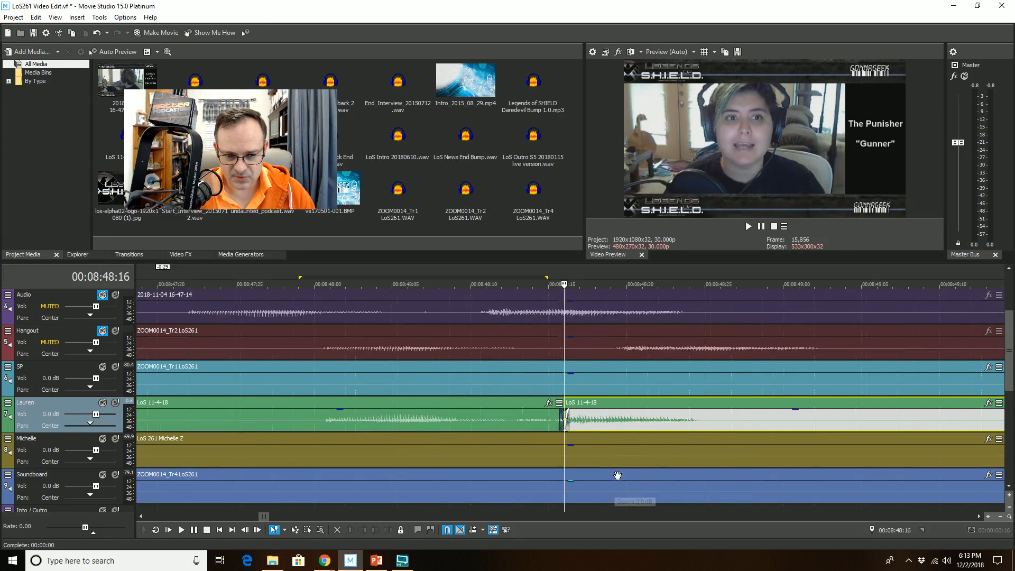
pyautogui.click(696, 423)
pyautogui.click(362, 529)
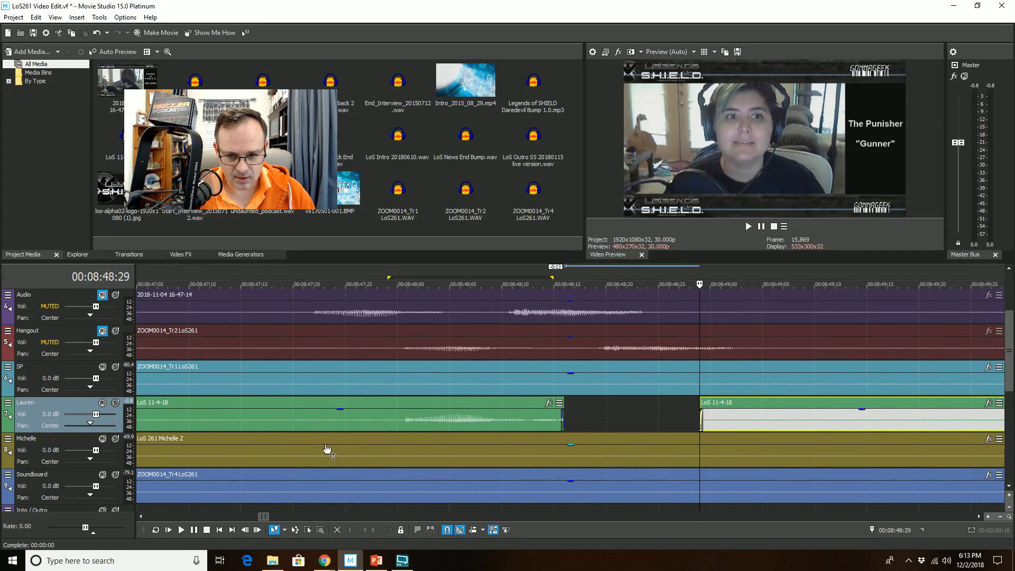
# - Check the cut from 00:08:47:24, and undo the last trim and the split at 00:08:48:16
pyautogui.click(333, 415)
pyautogui.press('\\')
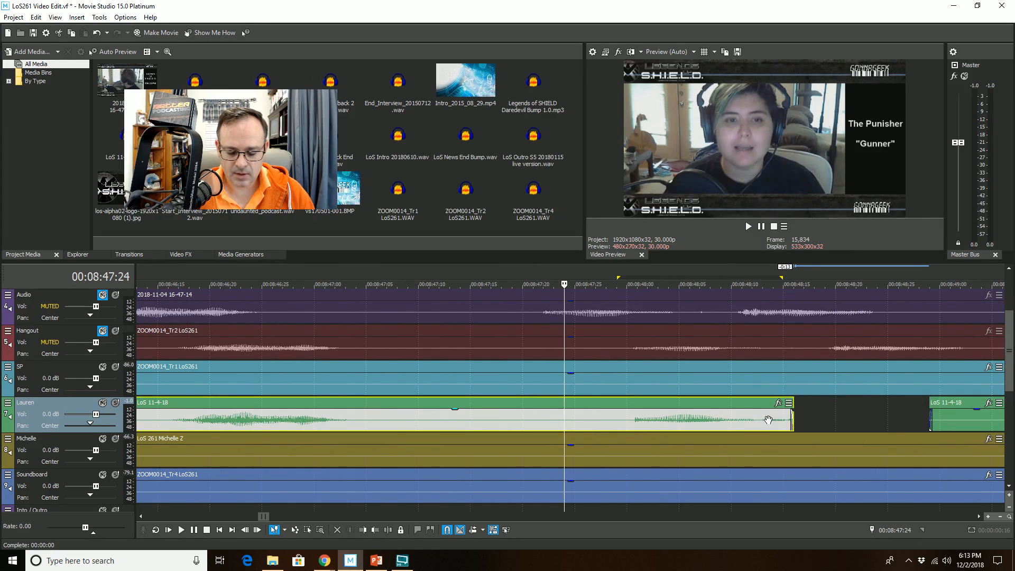
pyautogui.click(772, 420)
pyautogui.hotkey('ctrl', 'z')
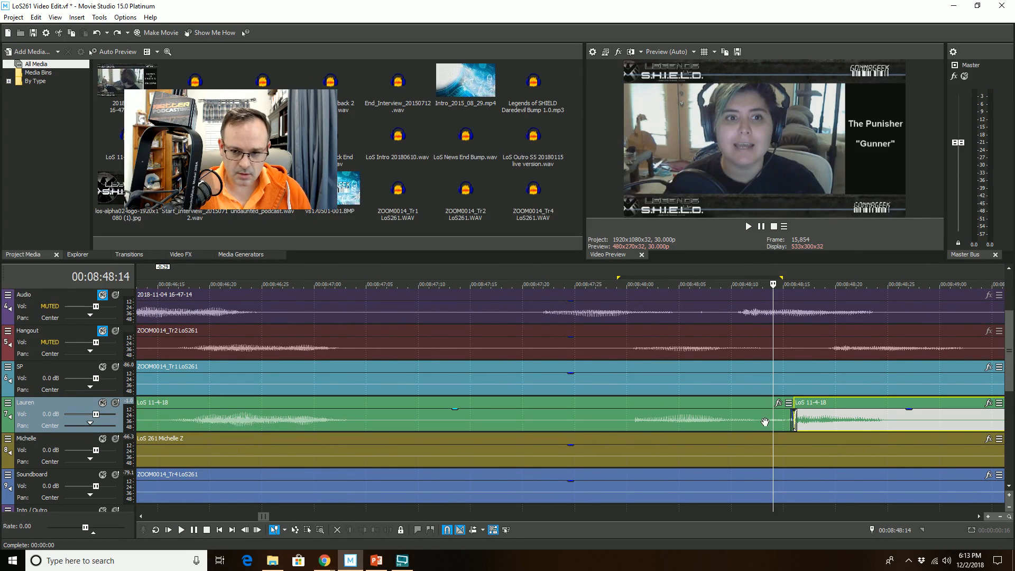
pyautogui.hotkey('ctrl', 'z')
# - Split the LoS 11-4-18 event at 00:08:48:15 and trim the start of the following part to 00:08:49:01
pyautogui.press('Right')
pyautogui.press('s')
pyautogui.press('\\')
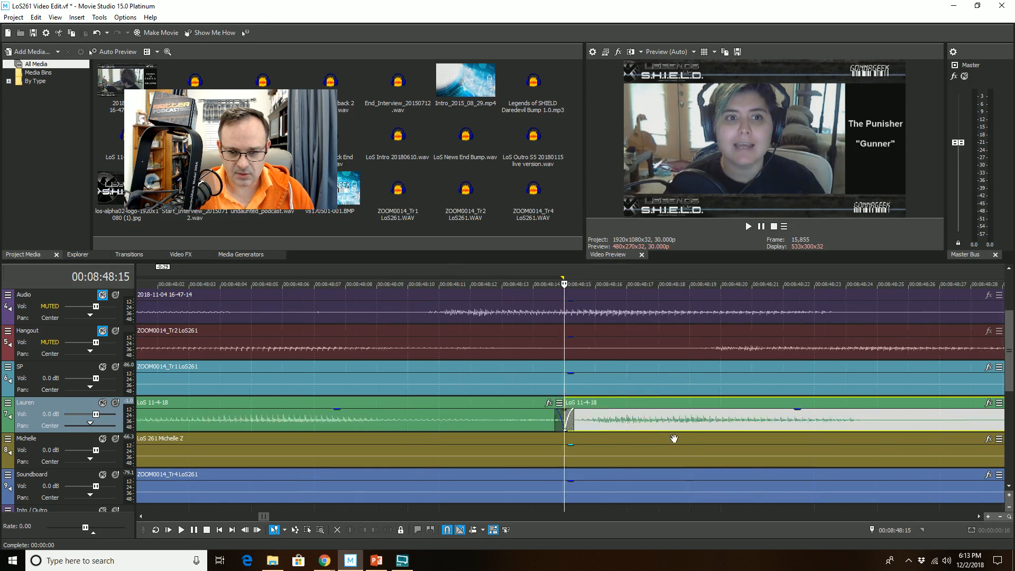
pyautogui.click(731, 415)
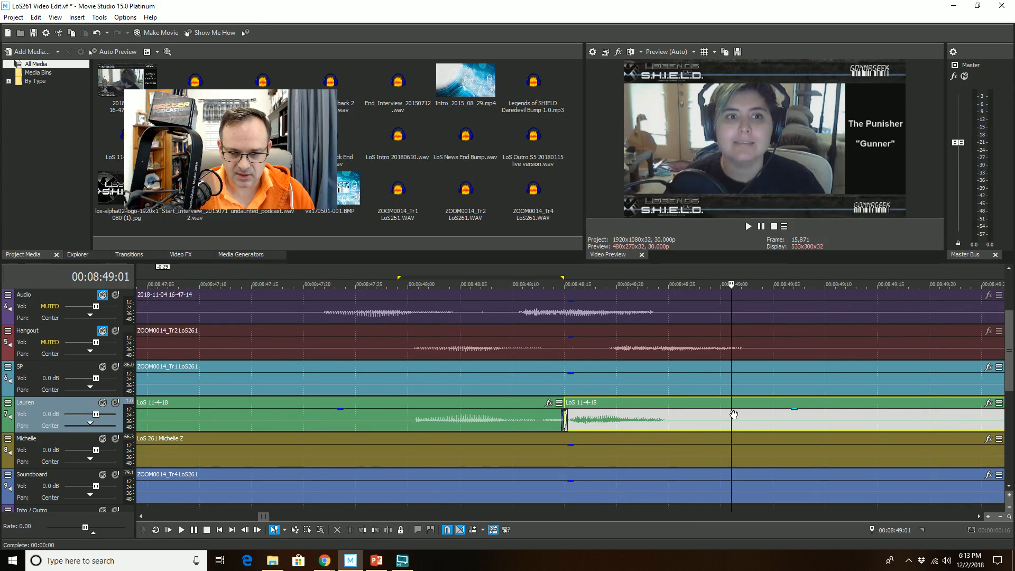
pyautogui.click(369, 530)
# - Play back the cut in the LoS 11-4-18 audio from 00:08:47:18 to past 00:08:50:16
pyautogui.click(285, 409)
pyautogui.click(286, 389)
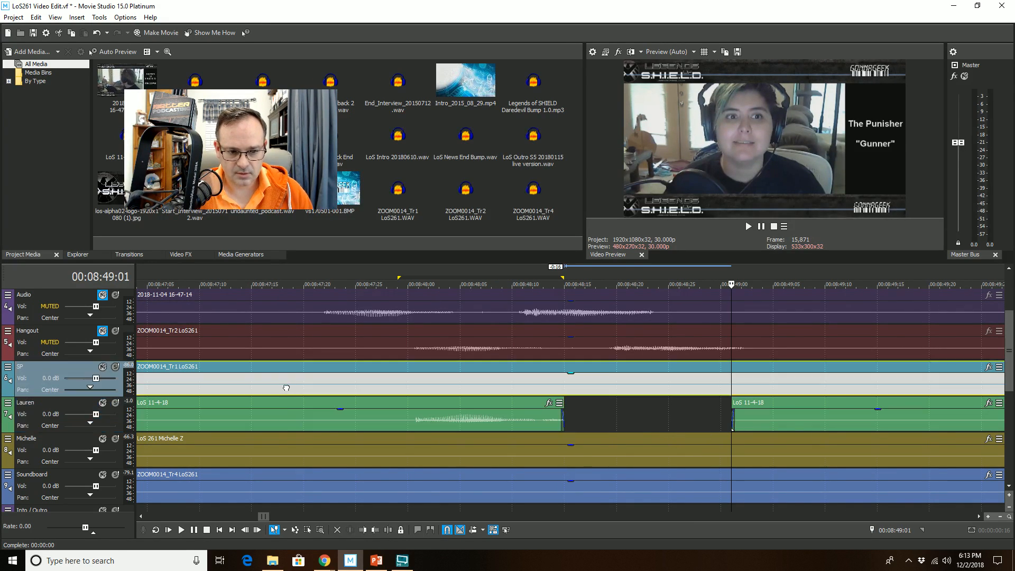
pyautogui.press('space')
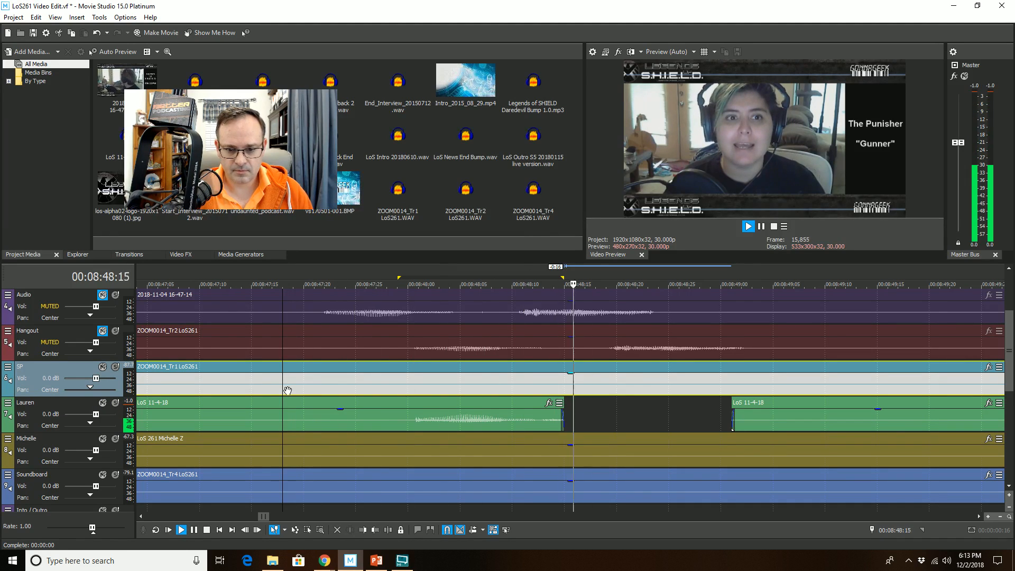
pyautogui.scroll(-5, 317, 390)
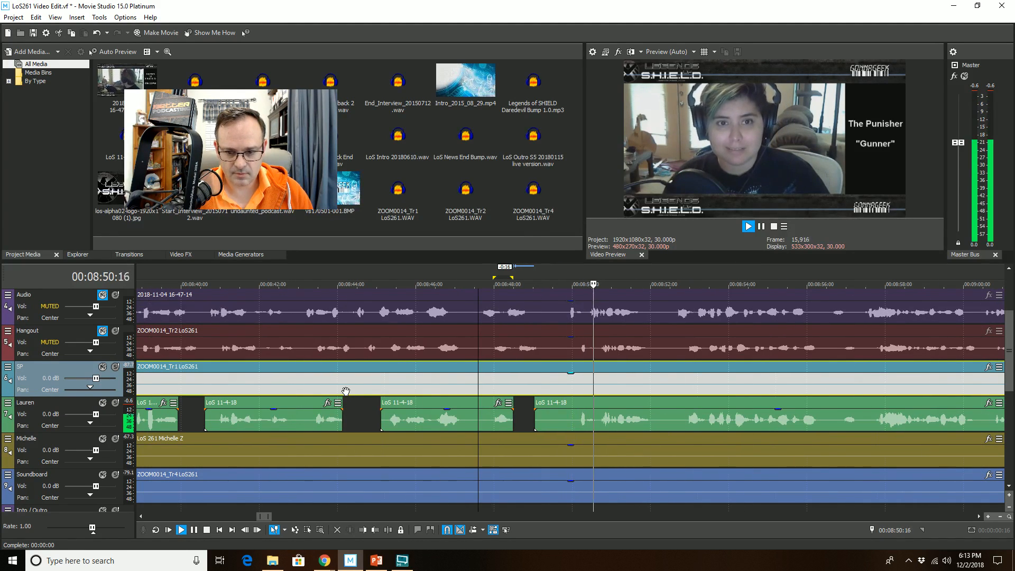
pyautogui.press('space')
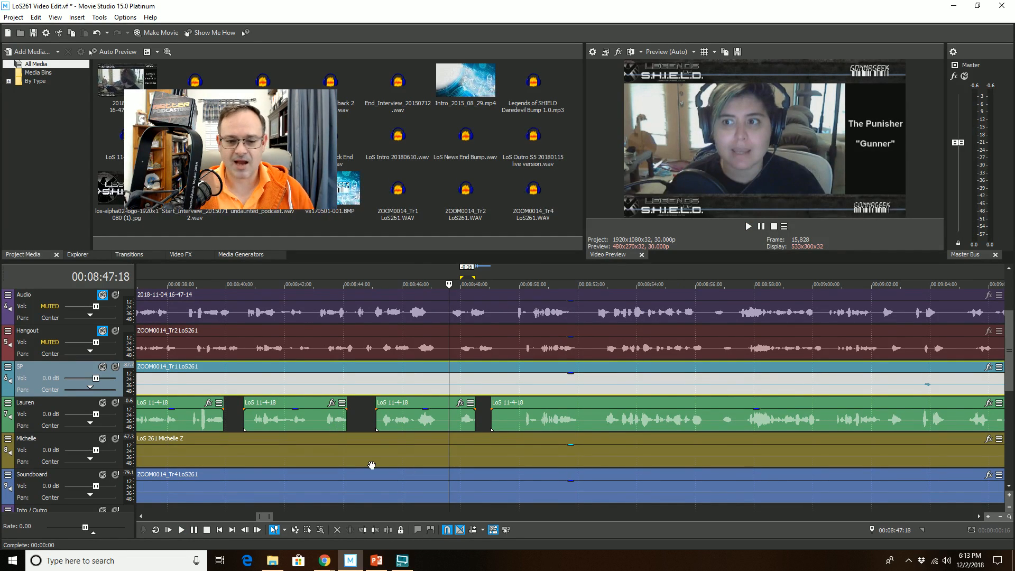
# - Play back the edited LoS 11-4-18 audio from 00:08:45:08 to about 00:08:56:17
pyautogui.click(379, 347)
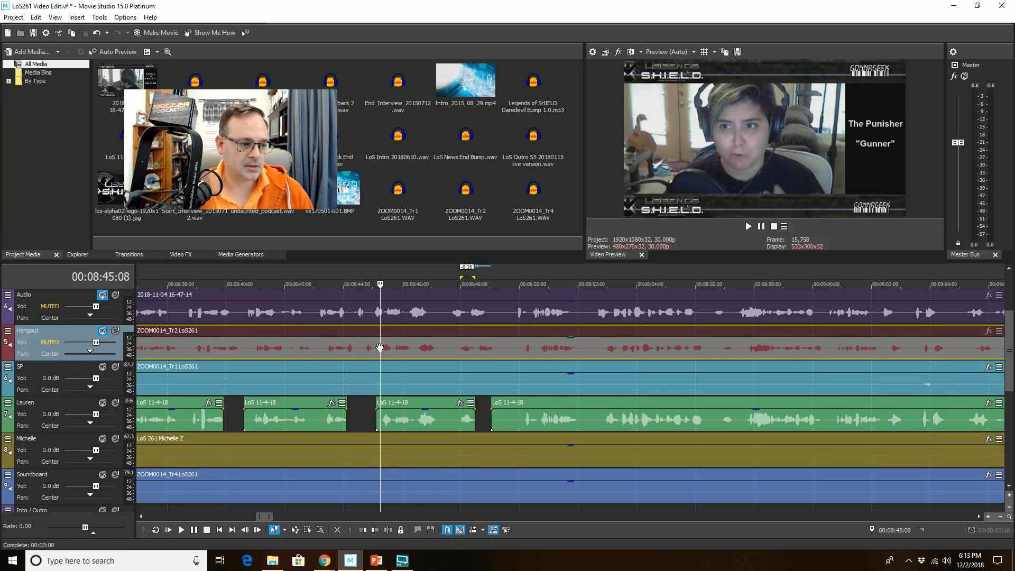
pyautogui.press('space')
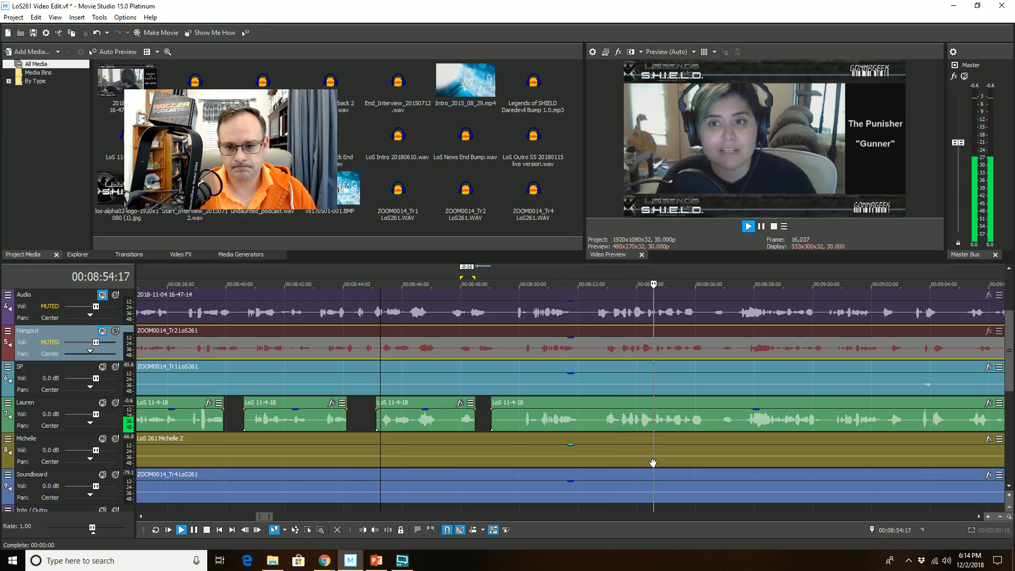
pyautogui.scroll(-2, 652, 462)
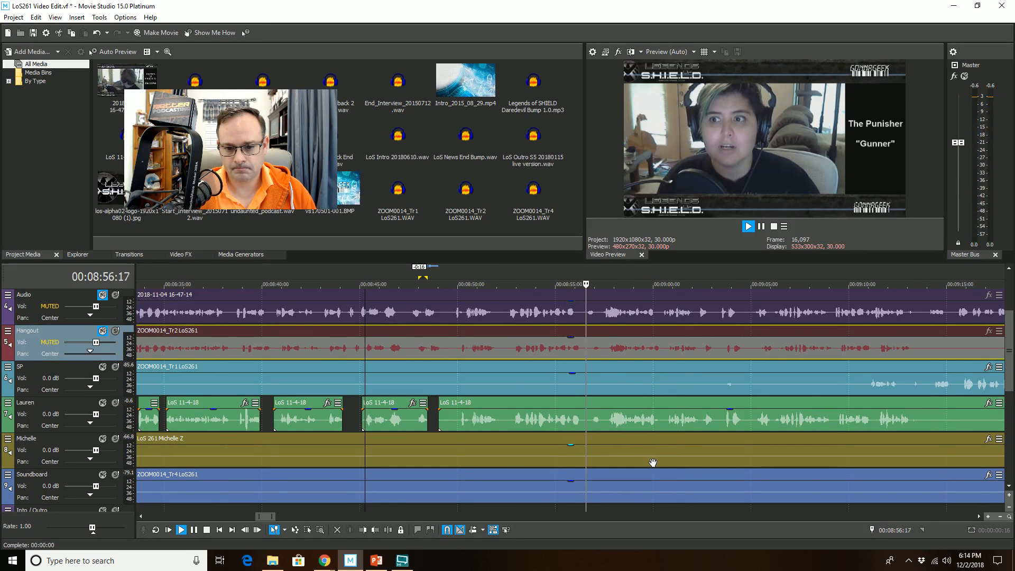
# - Split the LoS 11-4-18 event at 00:08:56:18, trim the following part's start to 00:08:57:14, and check the cut from 00:08:55:16
pyautogui.click(586, 422)
pyautogui.press('space')
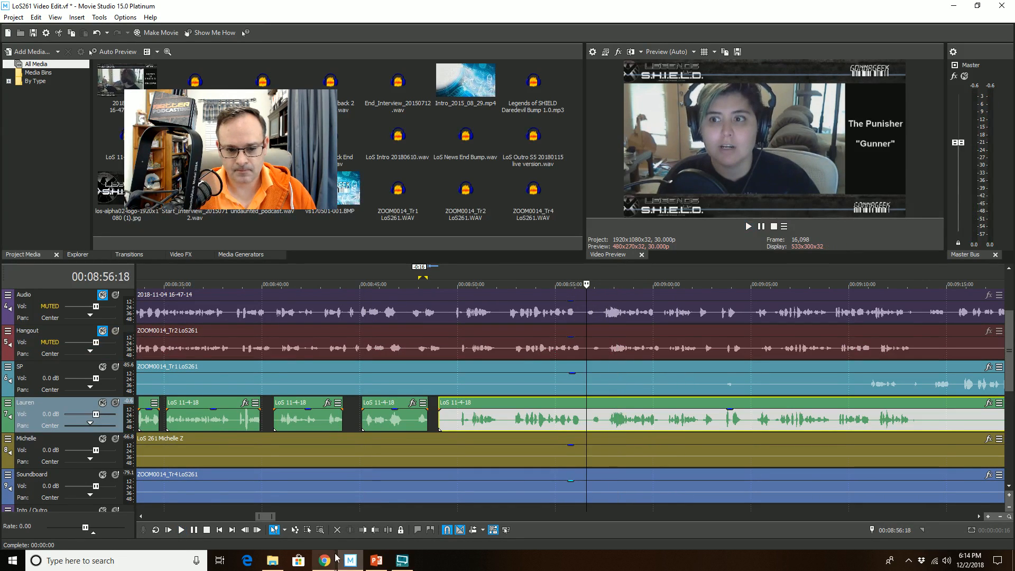
pyautogui.click(392, 528)
pyautogui.moveTo(603, 429); pyautogui.dragTo(605, 428)
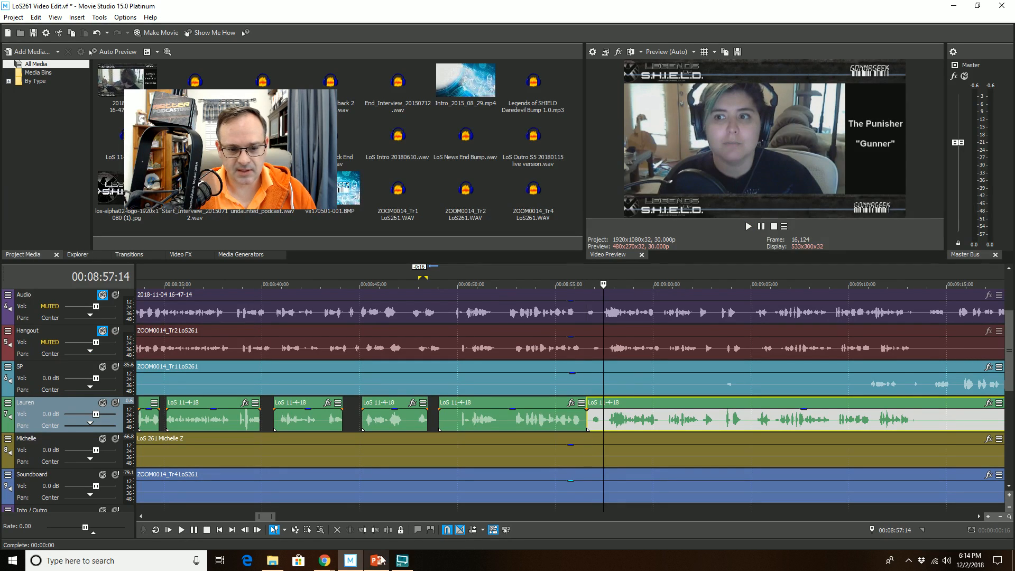
pyautogui.click(565, 417)
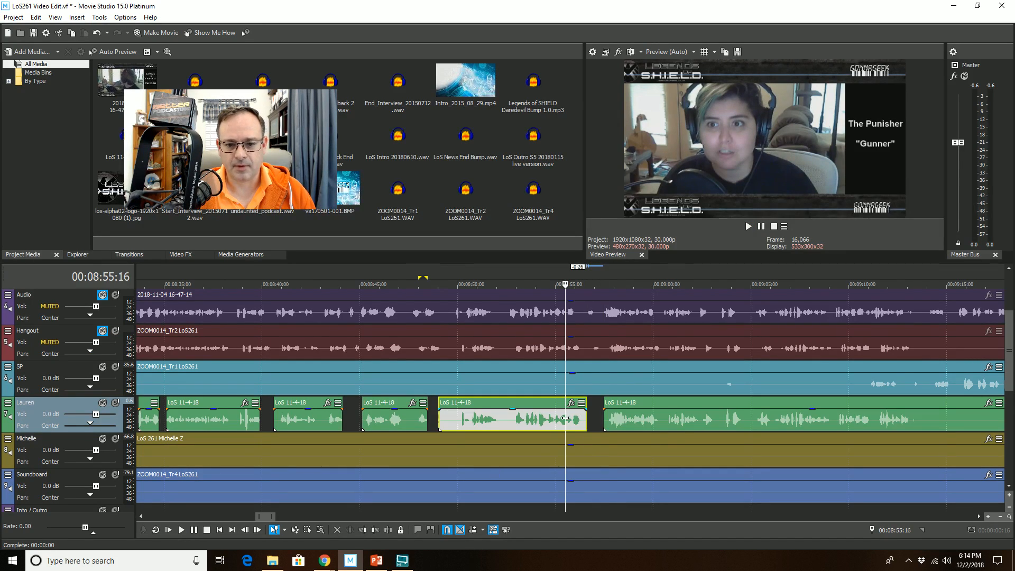
pyautogui.press('space')
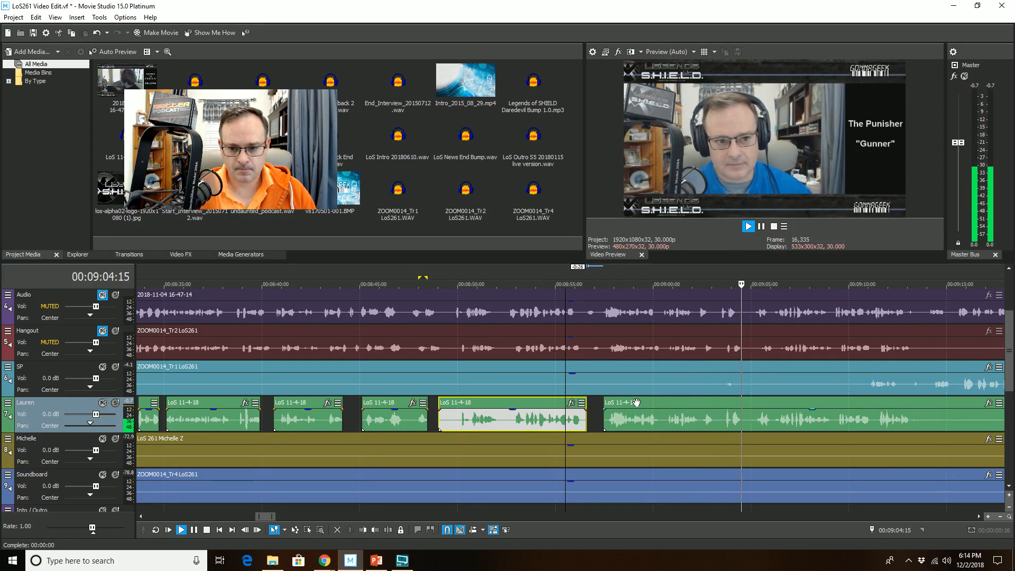
# - Split the LoS 11-4-18 event at 00:09:03:16 and trim the start of the following part to 00:09:04:24
pyautogui.click(724, 416)
pyautogui.scroll(4, 654, 448)
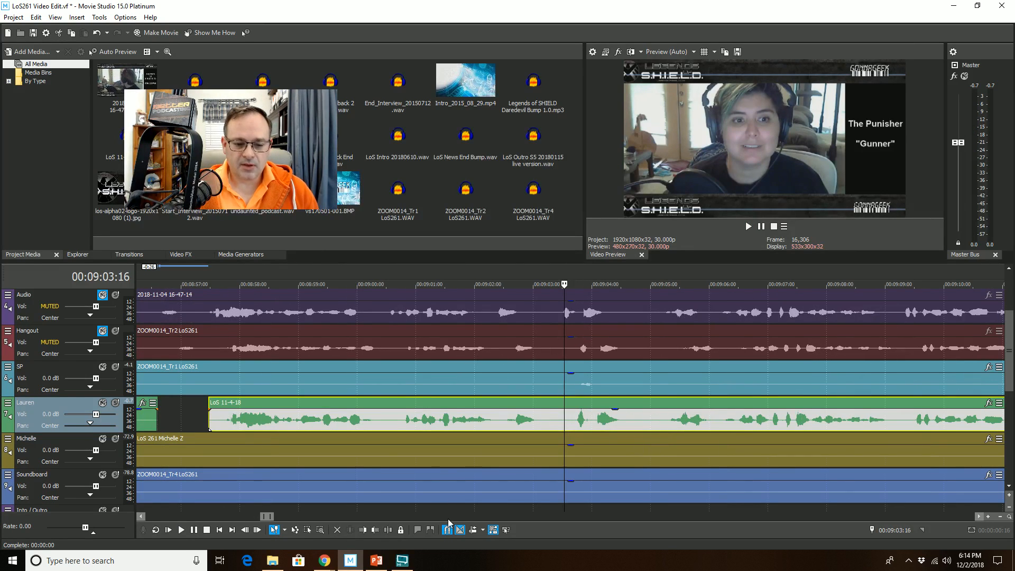
pyautogui.click(388, 530)
pyautogui.click(639, 411)
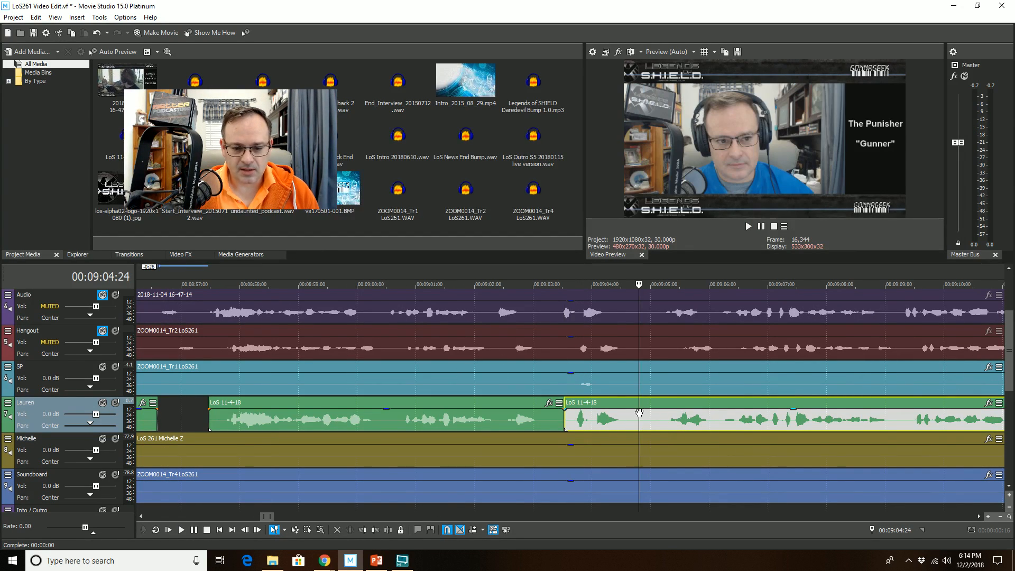
pyautogui.click(362, 530)
# - Review the recent LoS 11-4-18 cuts by playing back from 00:08:49:15 to past 00:09:12:08
pyautogui.scroll(-2, 628, 424)
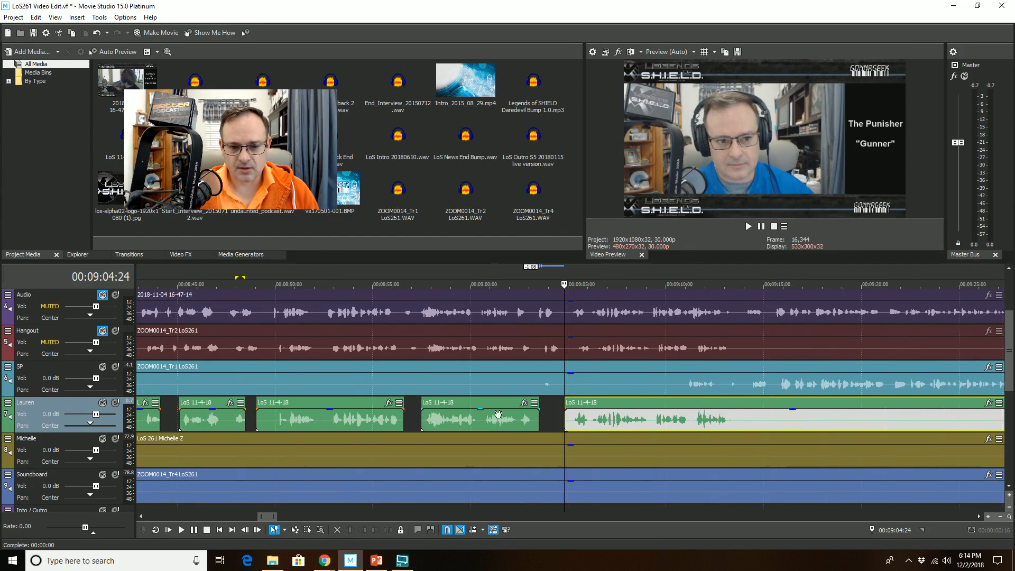
pyautogui.scroll(-2, 353, 381)
pyautogui.click(341, 379)
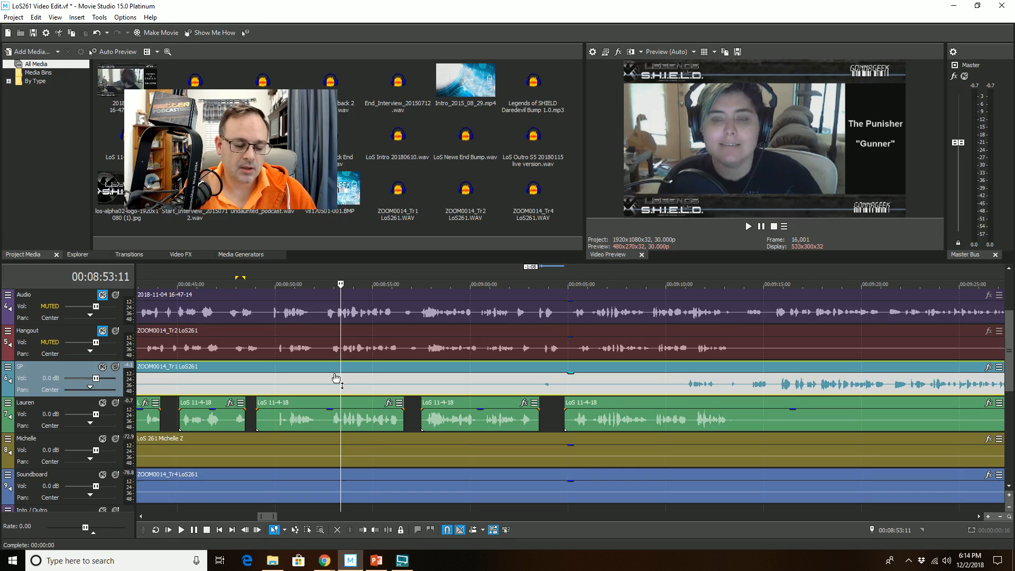
pyautogui.click(325, 349)
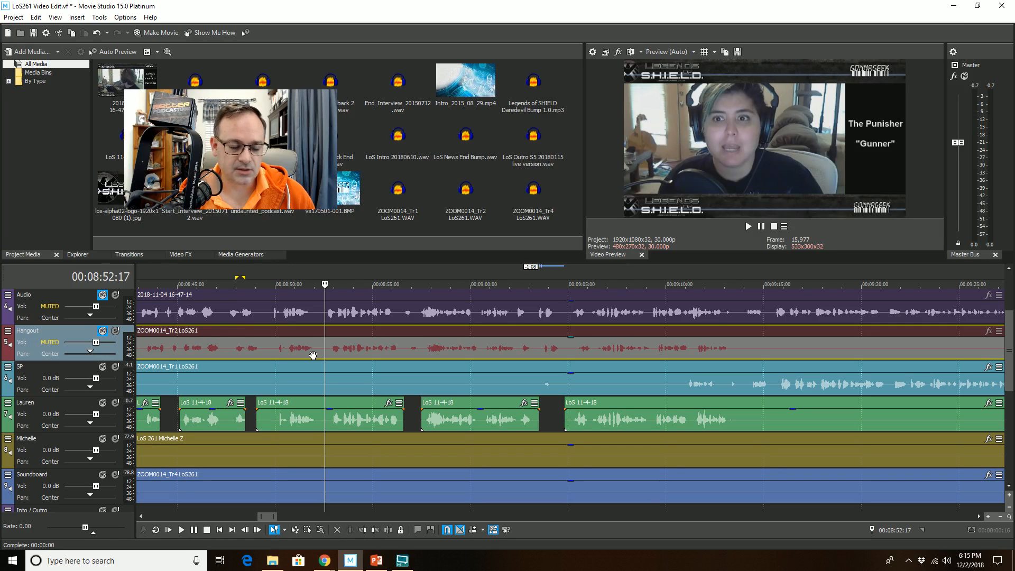
pyautogui.click(266, 286)
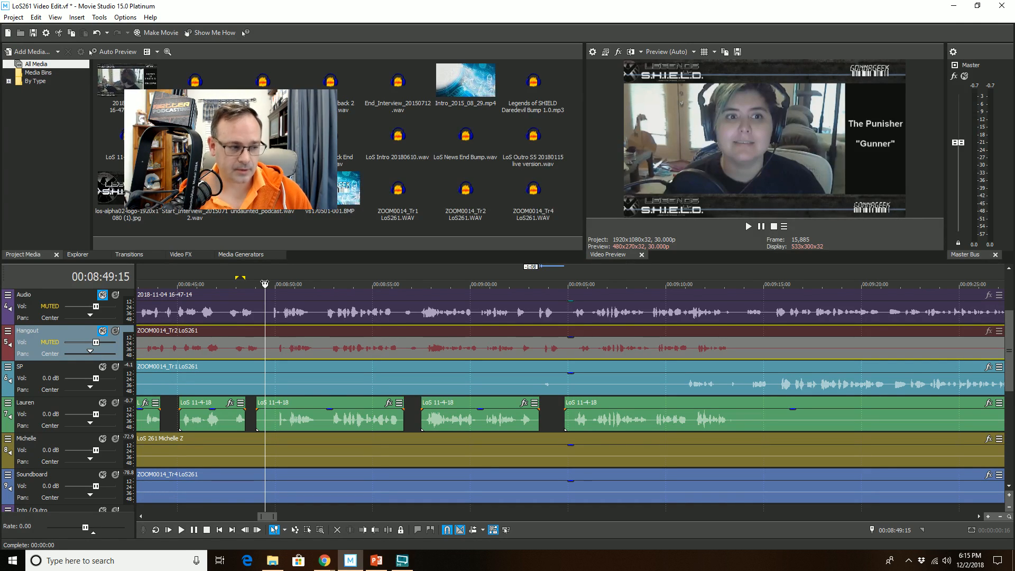
pyautogui.press('space')
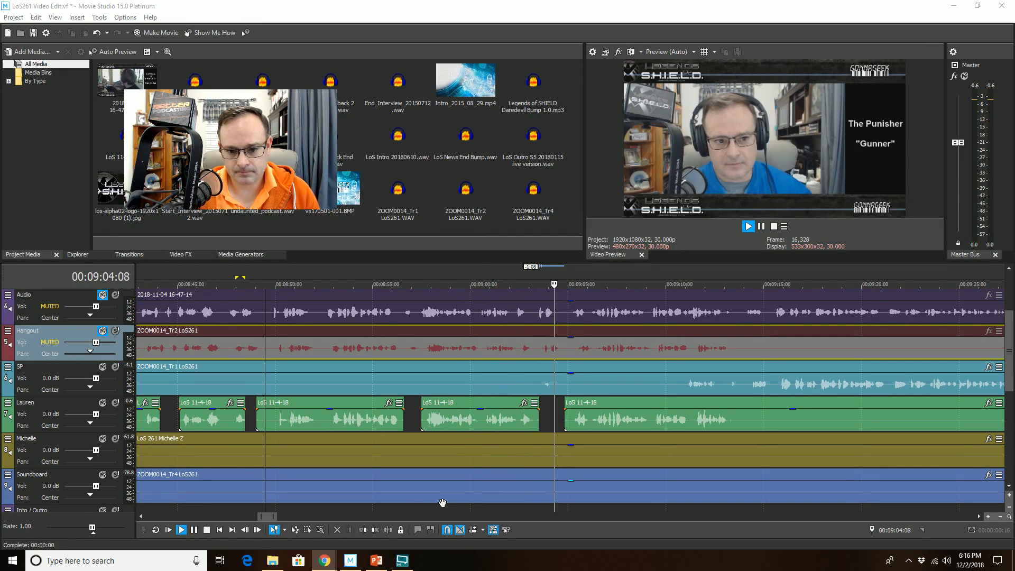
pyautogui.scroll(-2, 451, 501)
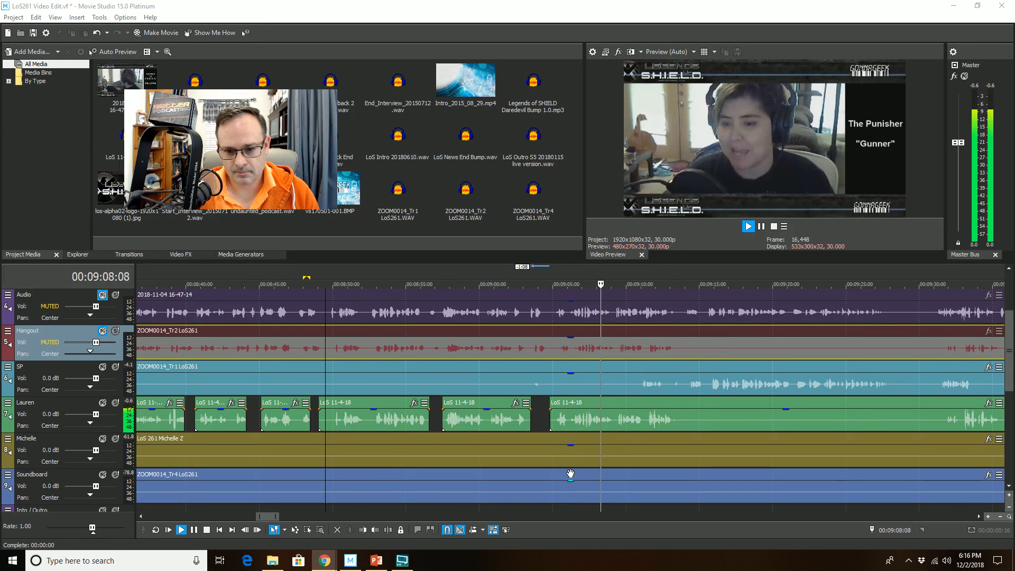
pyautogui.scroll(6, 632, 436)
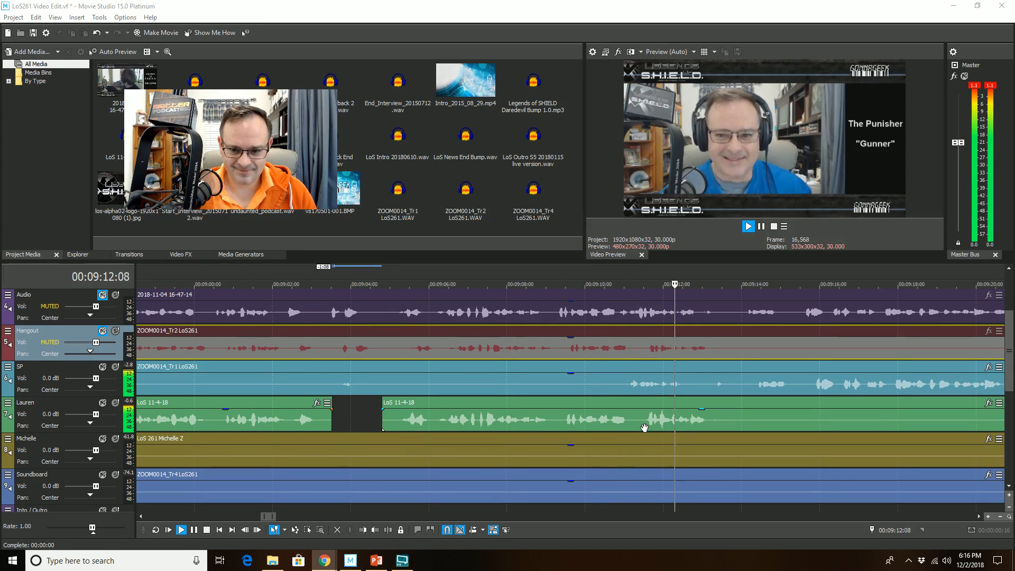
# - Split the ZOOM0014_Tr1 LoS261 event at 00:09:11:11 and trim the start of the following part to 00:09:12:17
pyautogui.click(625, 385)
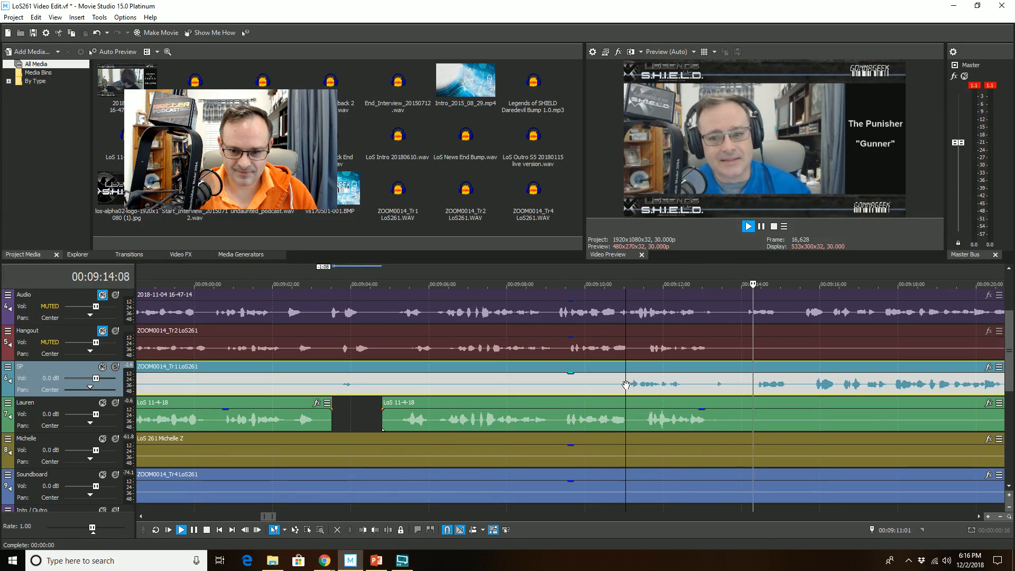
pyautogui.press('space')
pyautogui.scroll(4, 647, 404)
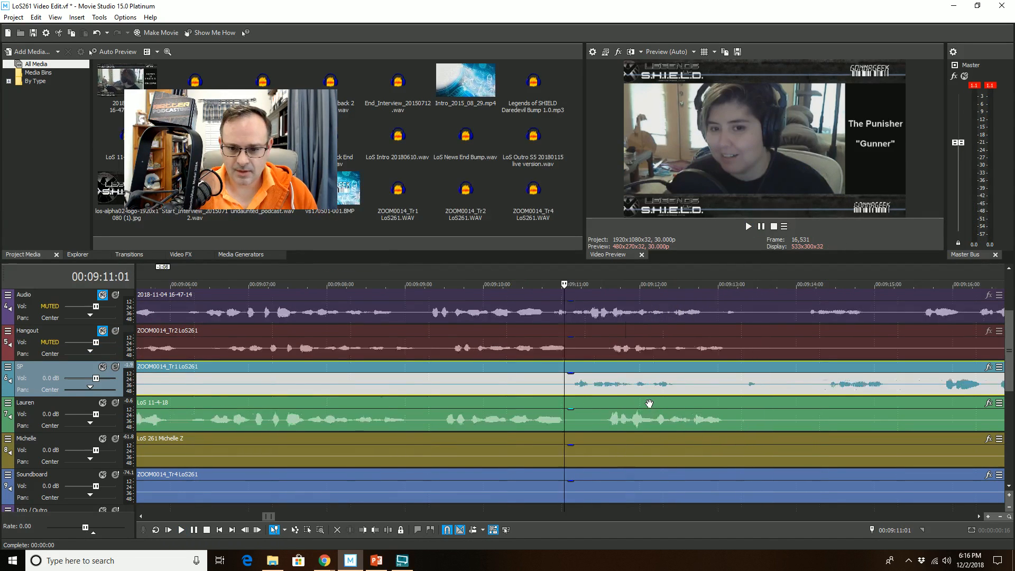
pyautogui.click(616, 386)
pyautogui.click(388, 530)
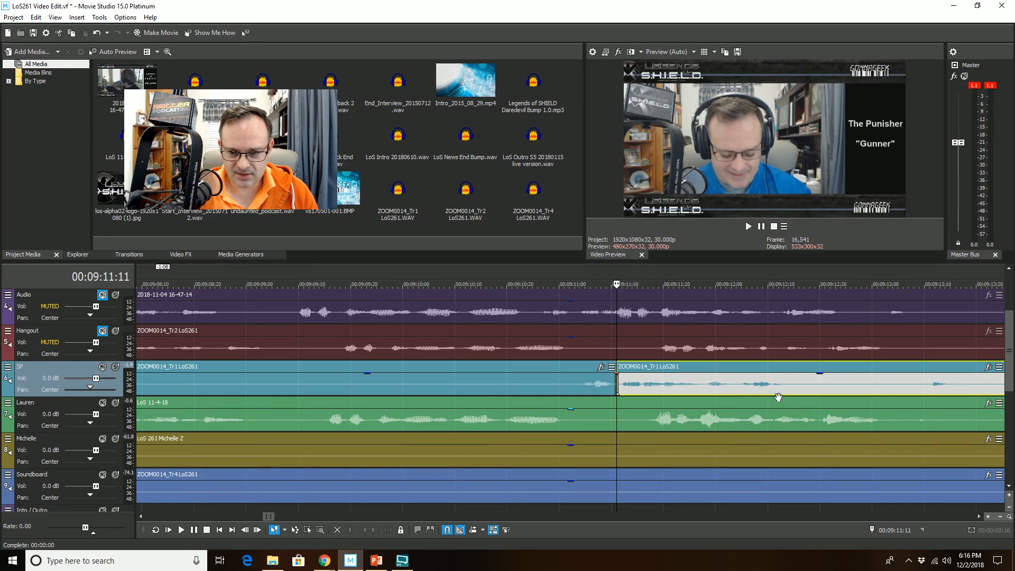
pyautogui.click(805, 381)
pyautogui.click(363, 530)
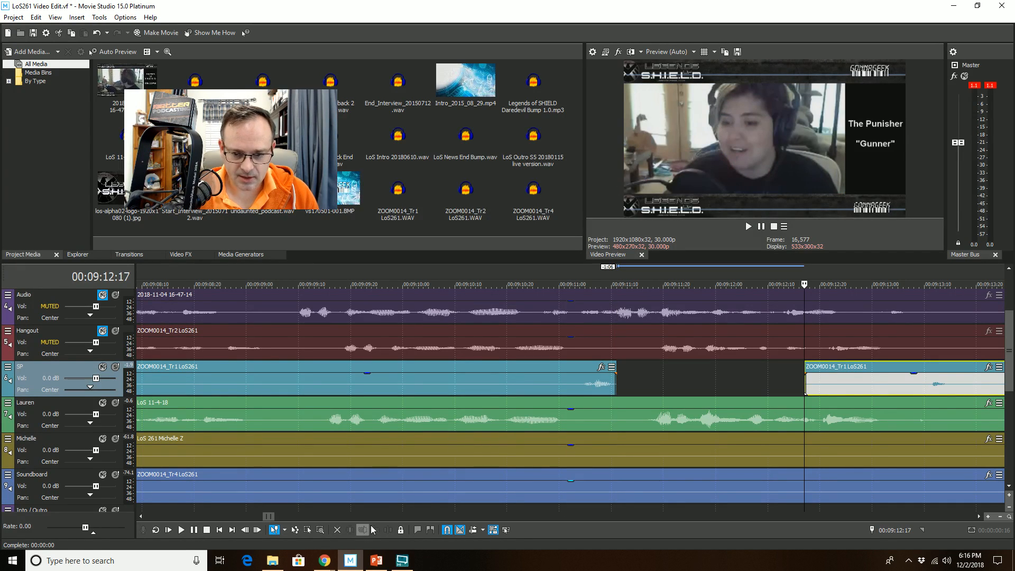
# - Play back the new gap in the ZOOM0014_Tr1 LoS261 audio from 00:09:10:20 to past 00:09:12:05
pyautogui.click(508, 378)
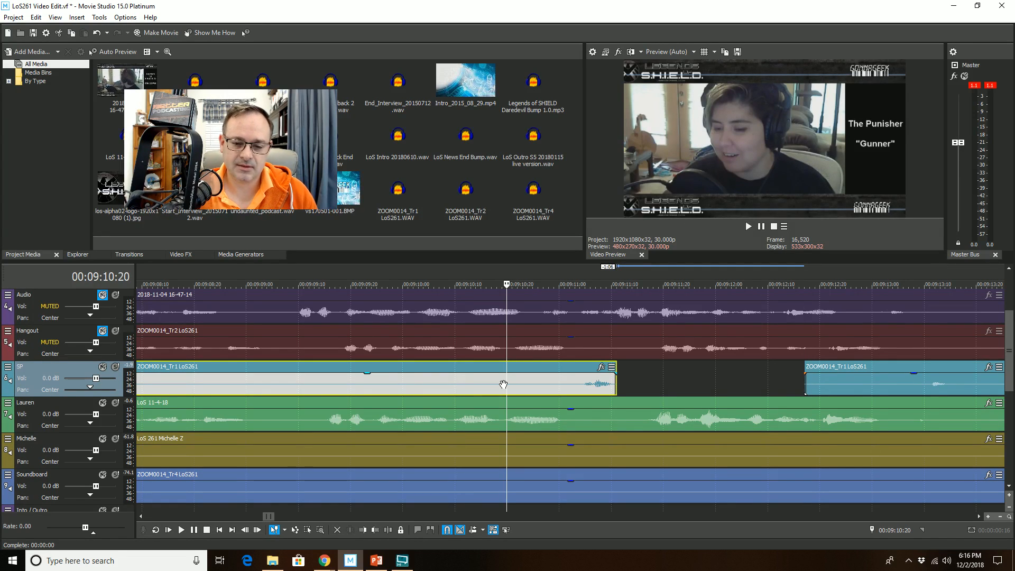
pyautogui.press('space')
pyautogui.scroll(-4, 581, 428)
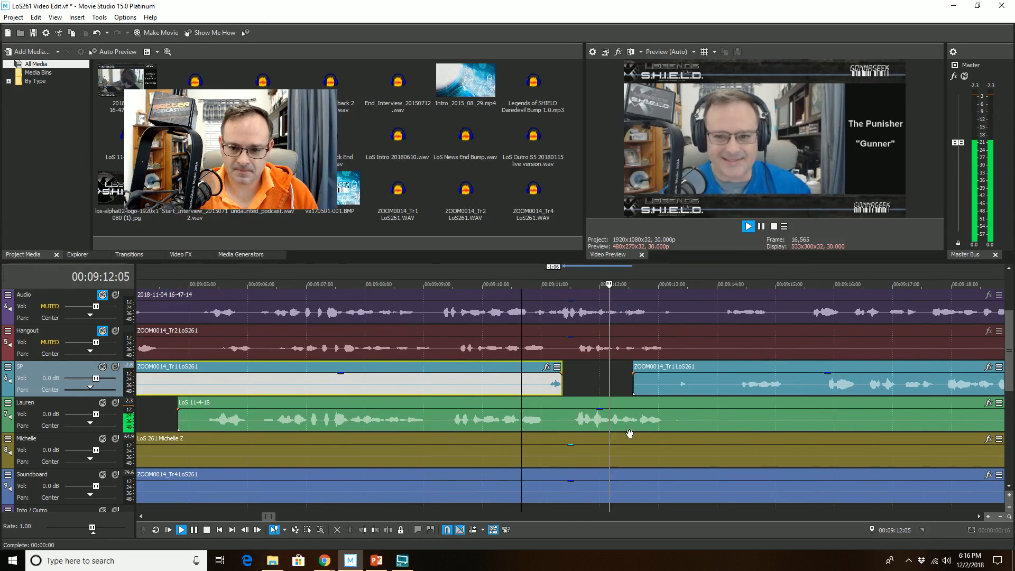
# - Split the LoS 11-4-18 event at 00:09:13:05 and trim the start of the following part to 00:09:13:18
pyautogui.click(666, 423)
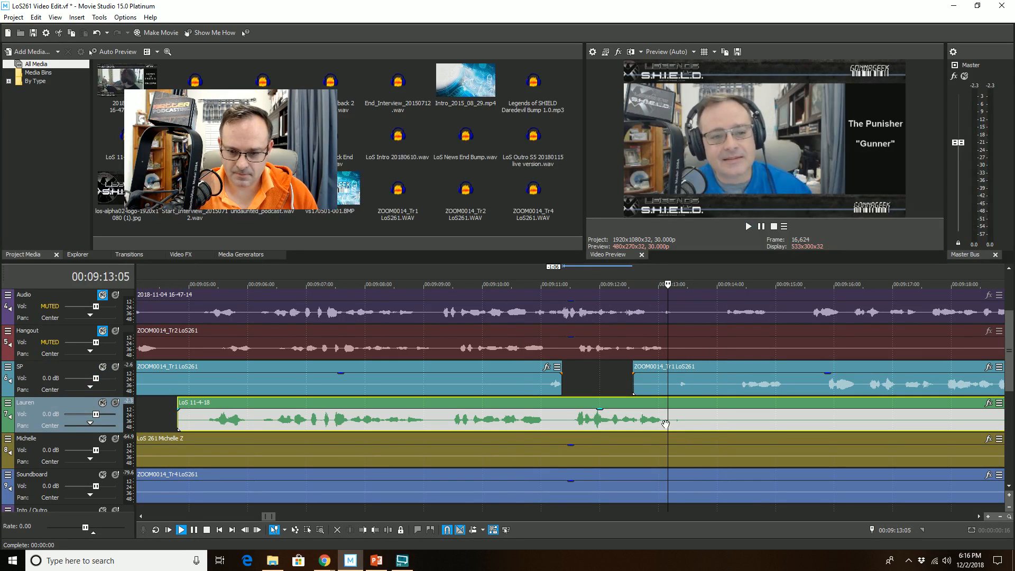
pyautogui.click(388, 530)
pyautogui.click(693, 421)
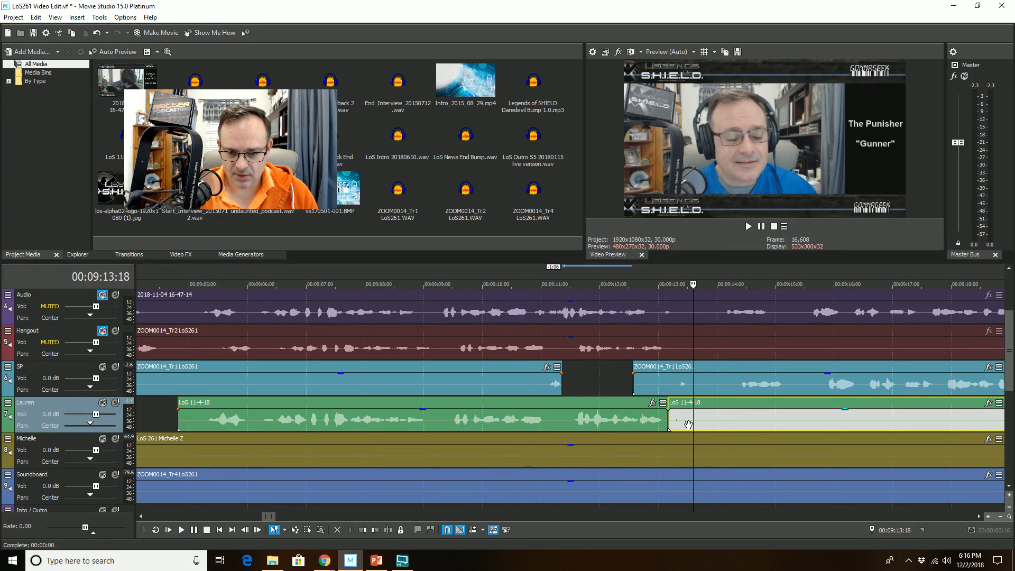
pyautogui.click(362, 530)
# - Play back the latest cut and the following conversation from 00:09:12:09 to past 00:09:28:24
pyautogui.click(617, 417)
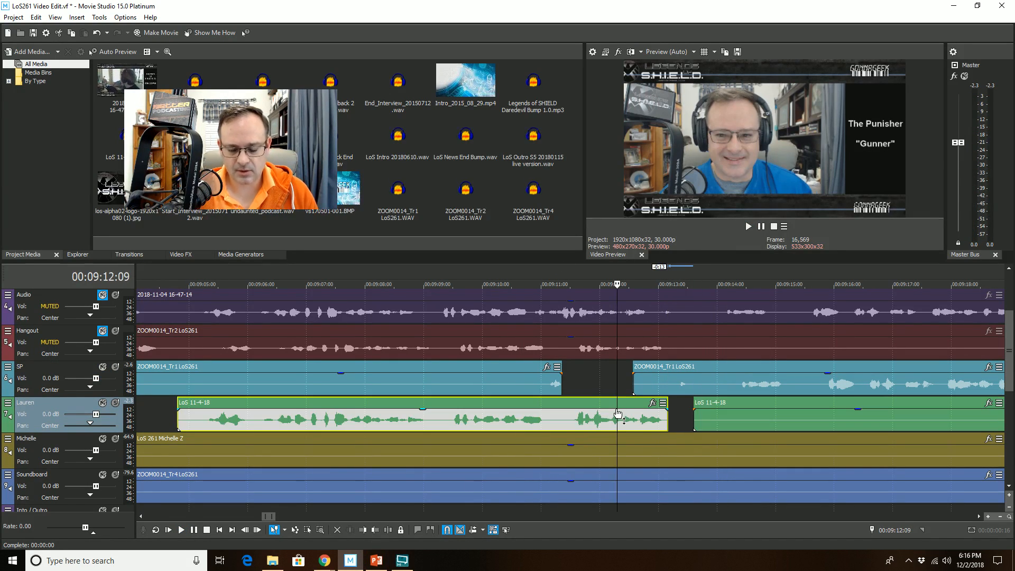
pyautogui.press('space')
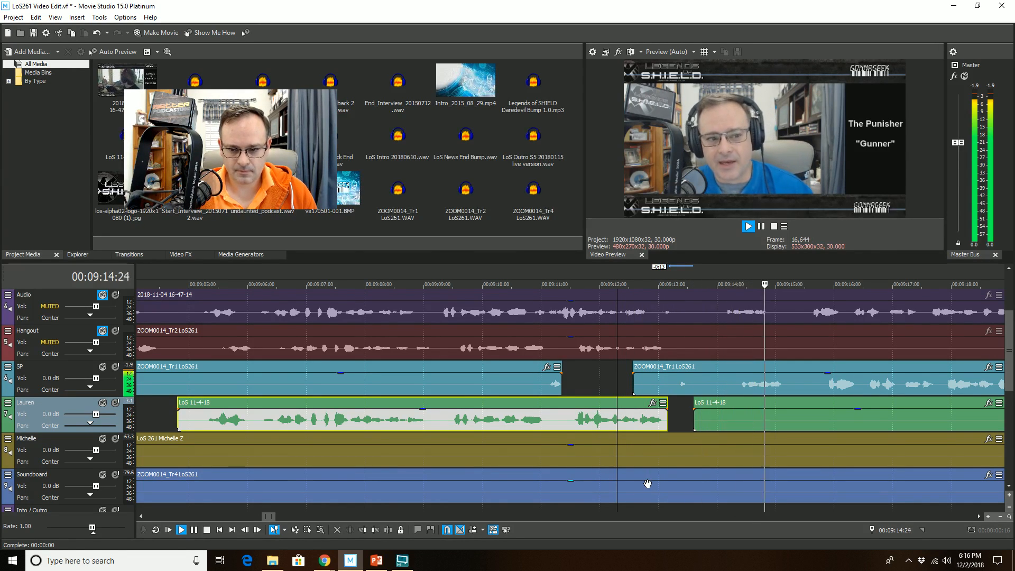
pyautogui.scroll(-3, 645, 486)
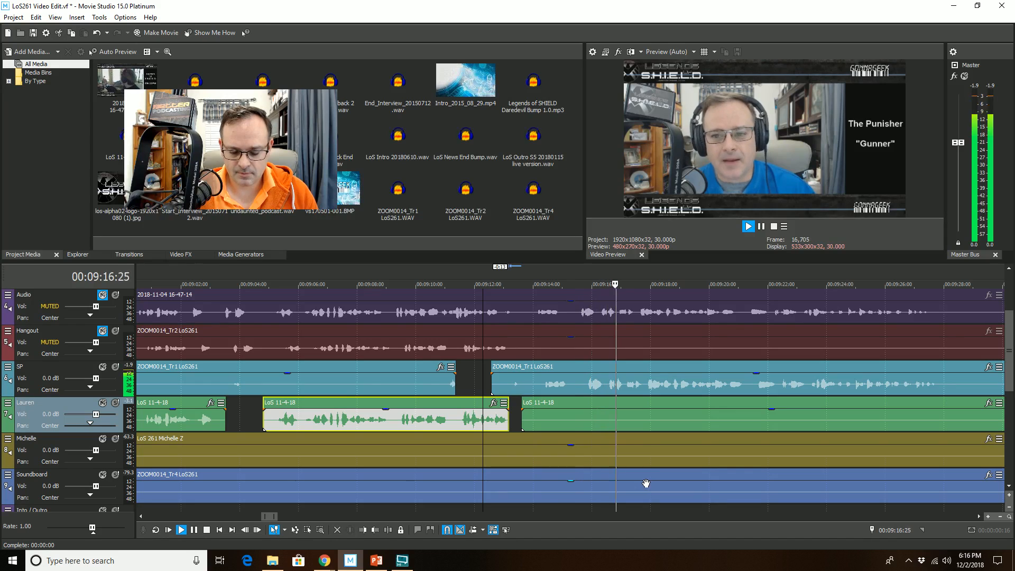
pyautogui.scroll(-2, 645, 484)
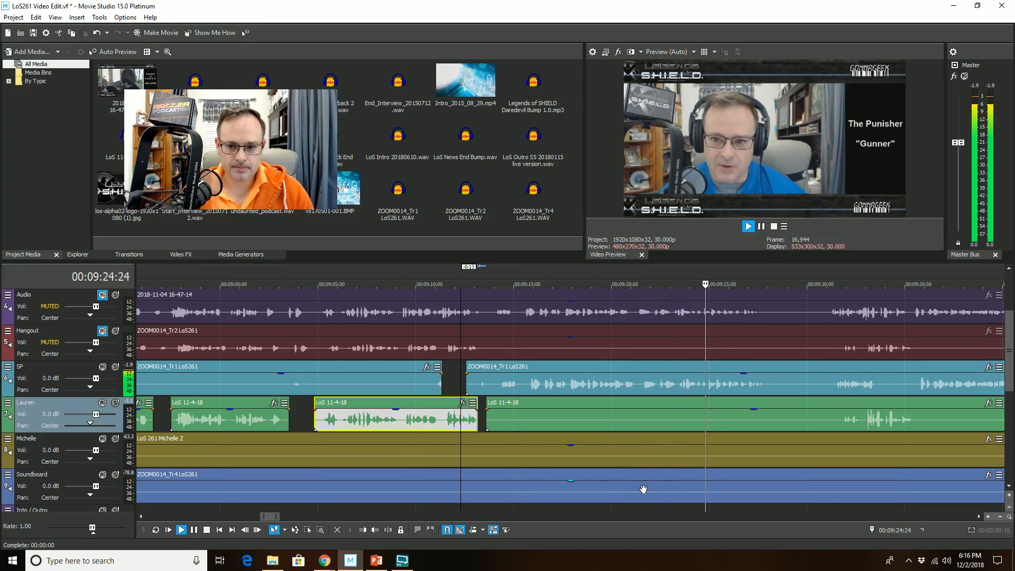
pyautogui.scroll(-1, 641, 485)
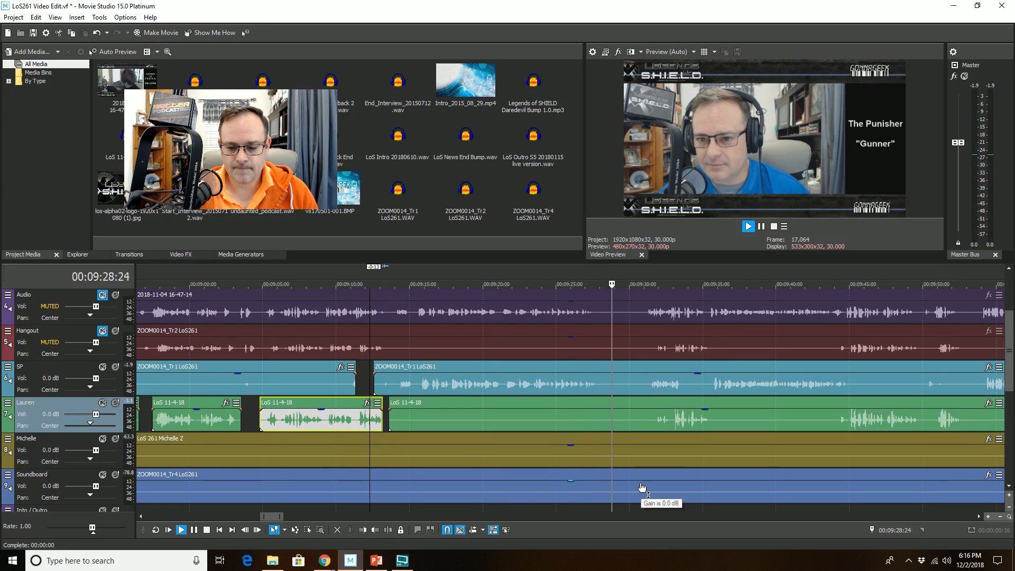
# - Split the LoS 11-4-18 event at 00:09:27:14 and trim the start of the following part to 00:09:31:23
pyautogui.click(584, 380)
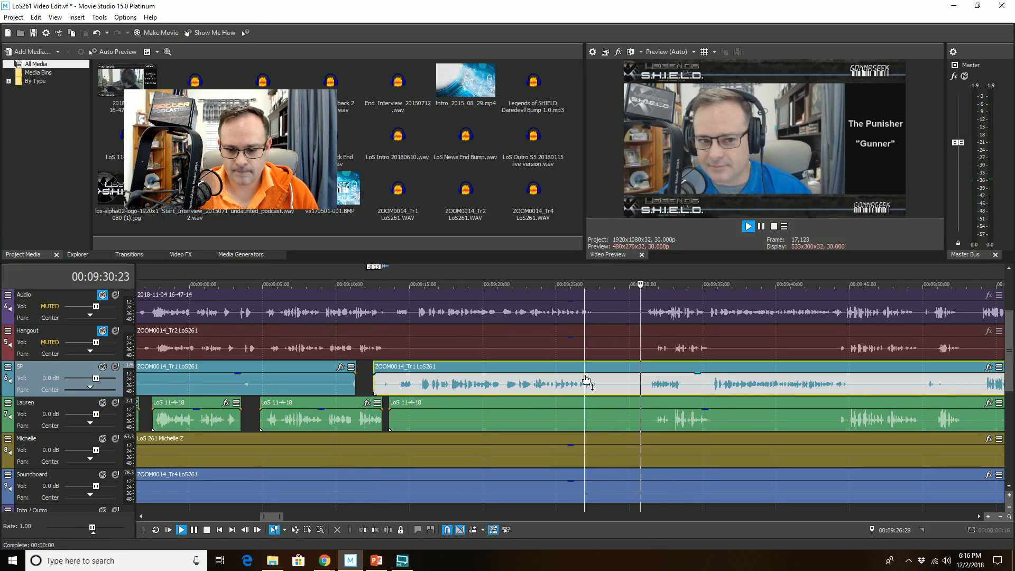
pyautogui.scroll(3, 586, 380)
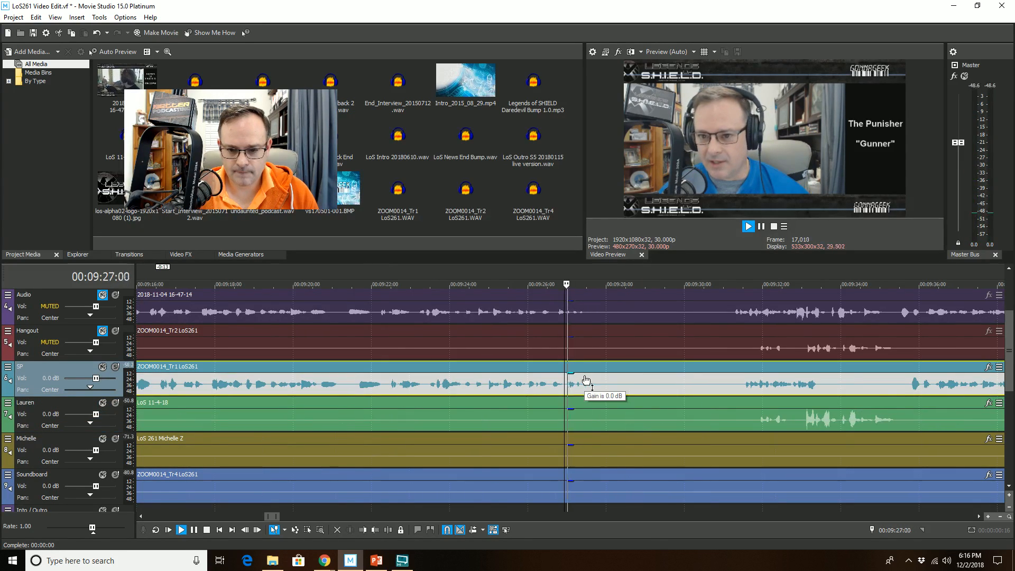
pyautogui.press('space')
pyautogui.click(584, 414)
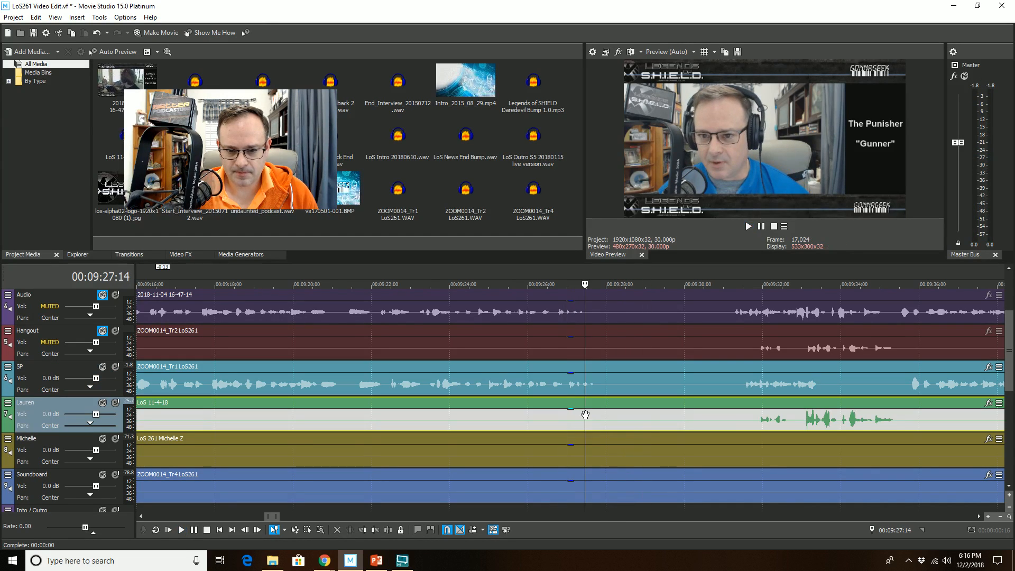
pyautogui.click(389, 530)
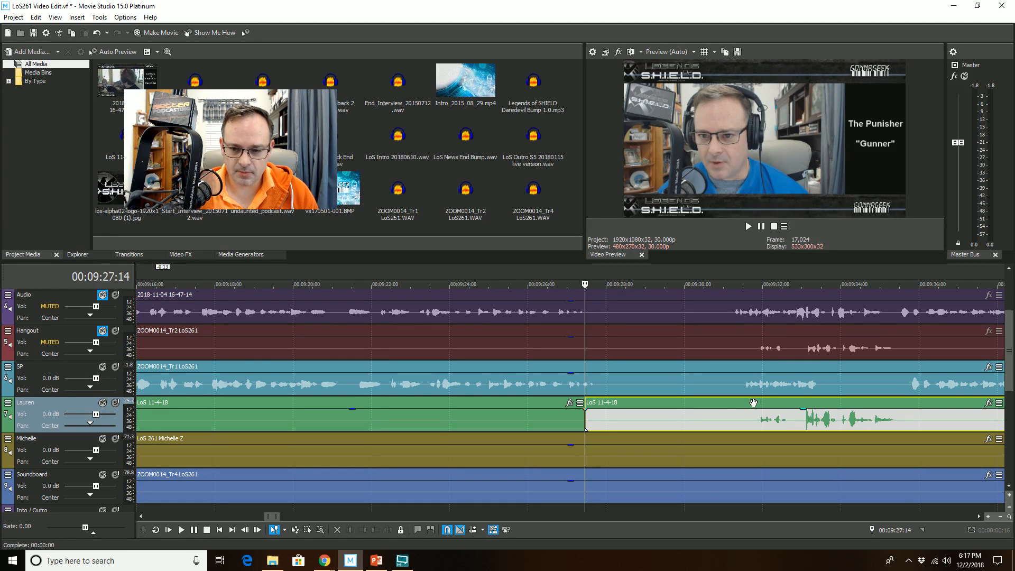
pyautogui.click(753, 403)
pyautogui.click(362, 529)
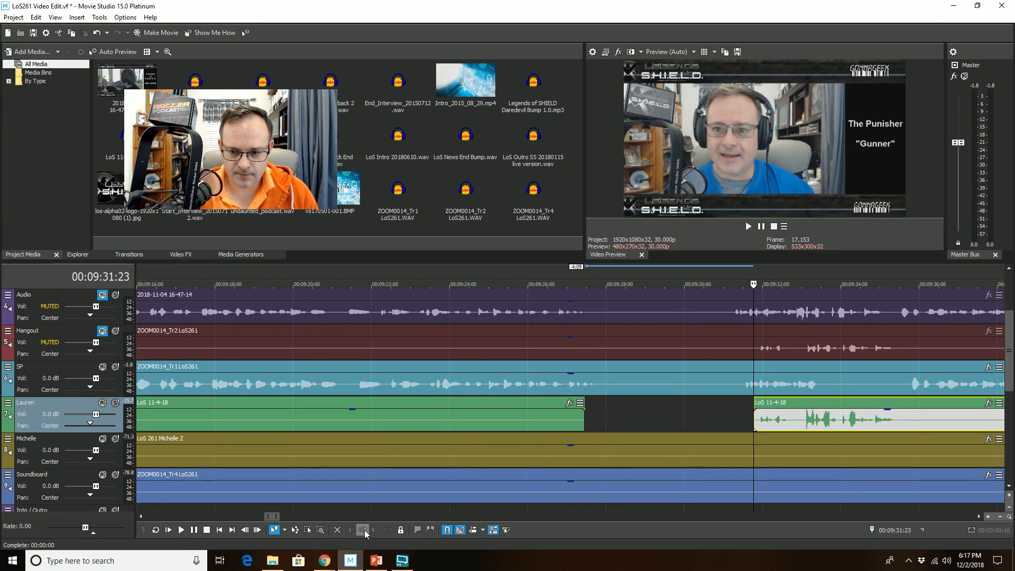
pyautogui.scroll(3, 651, 452)
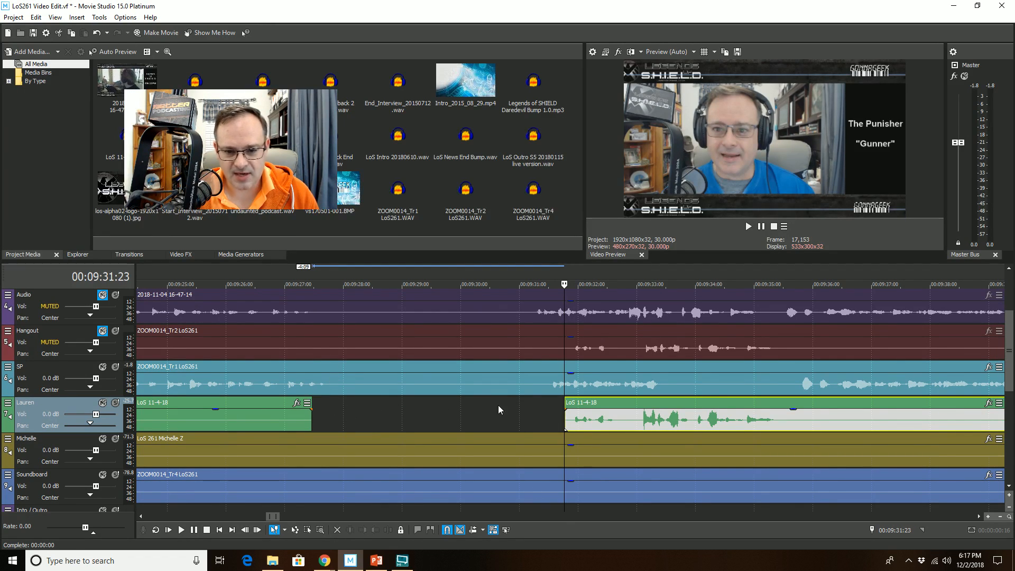
# - Mark the gap in the LoS 11-4-18 track and play back from 00:09:30:21 to past 00:09:35:01
pyautogui.moveTo(328, 414); pyautogui.dragTo(547, 411)
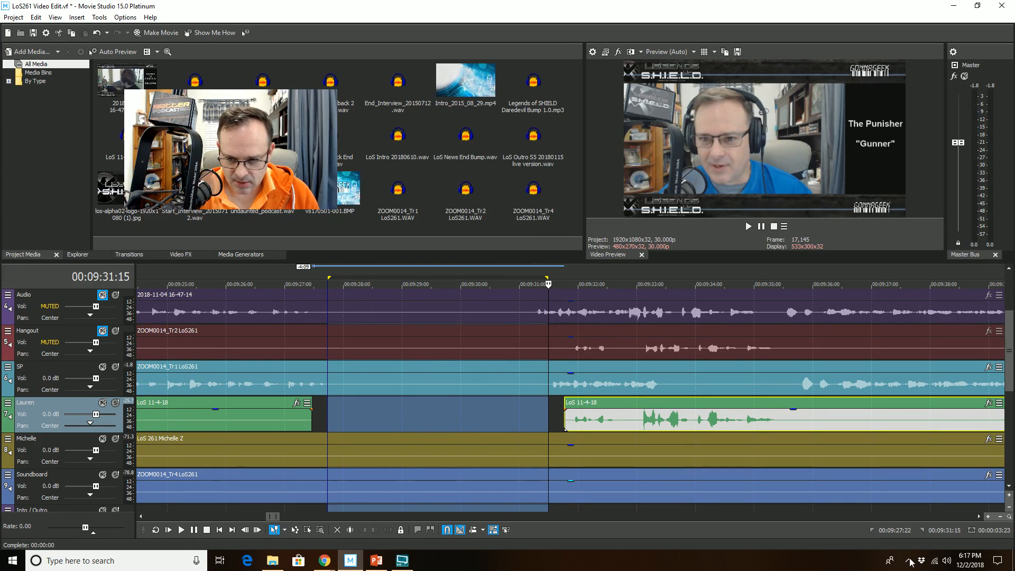
pyautogui.click(429, 421)
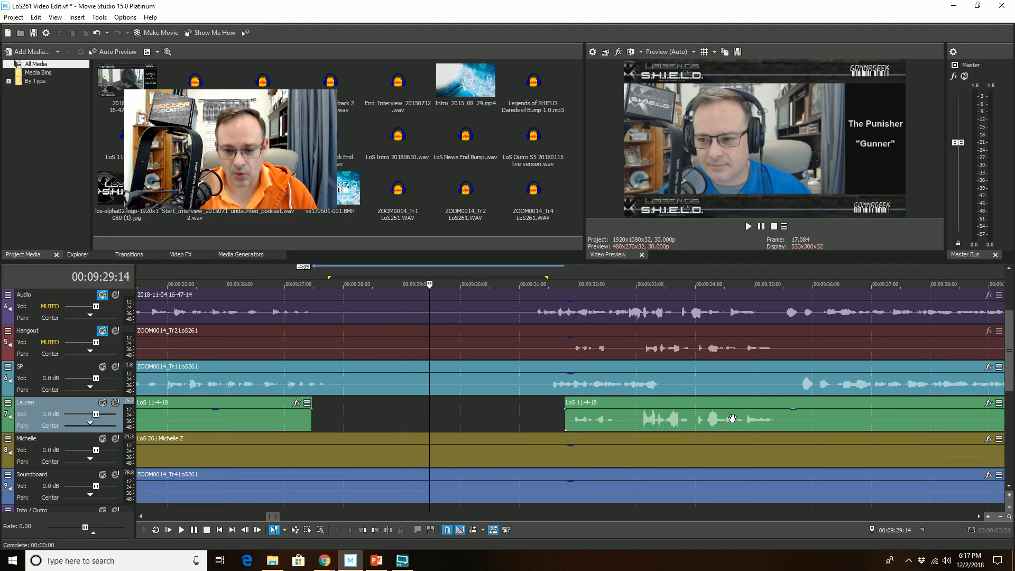
pyautogui.click(502, 409)
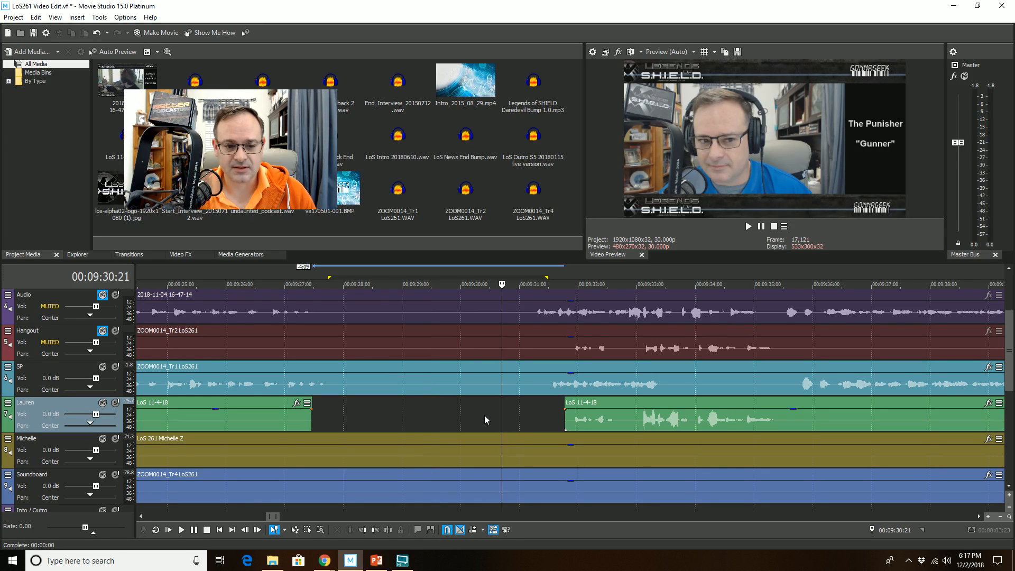
pyautogui.press('space')
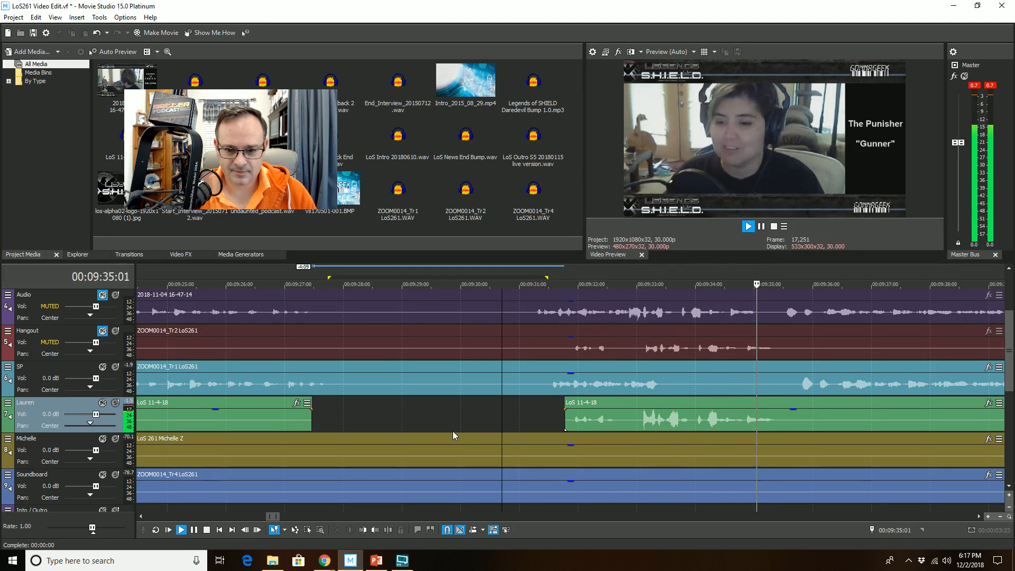
pyautogui.press('space')
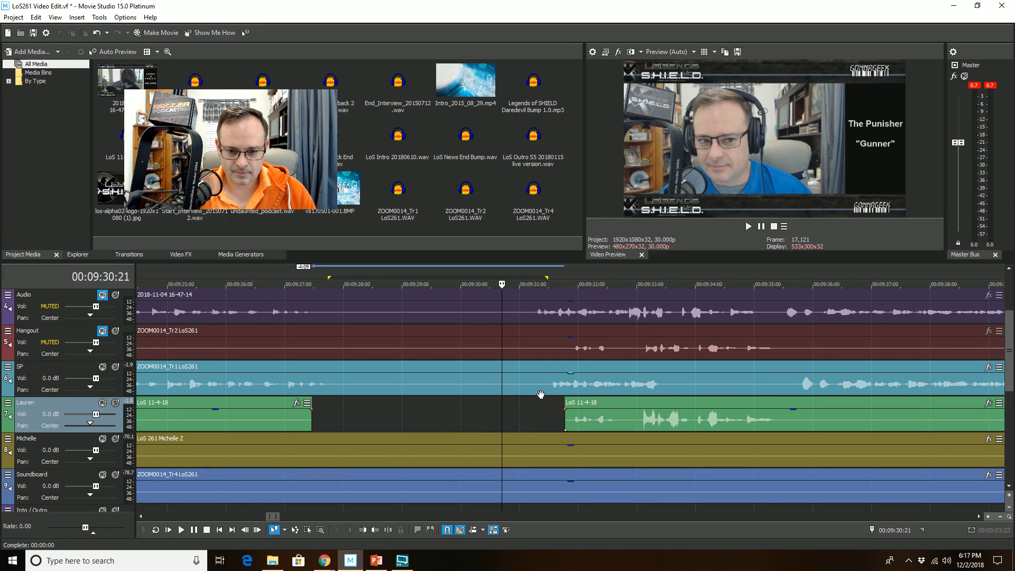
# - Trim the start of the LoS 11-4-18 event after the gap to 00:09:32:27 and play back the cut from 00:09:31:12
pyautogui.click(629, 412)
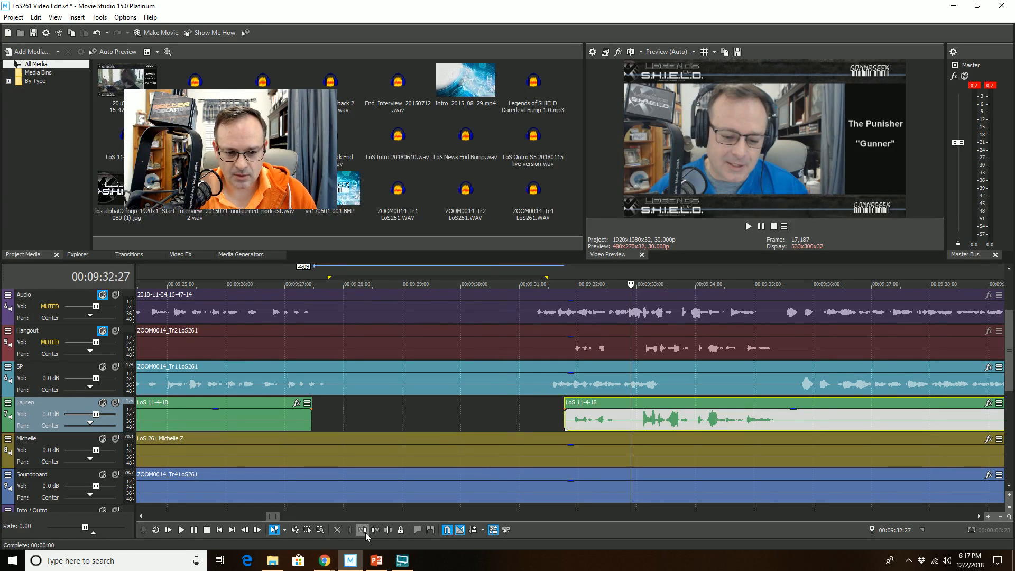
pyautogui.click(363, 530)
pyautogui.click(543, 417)
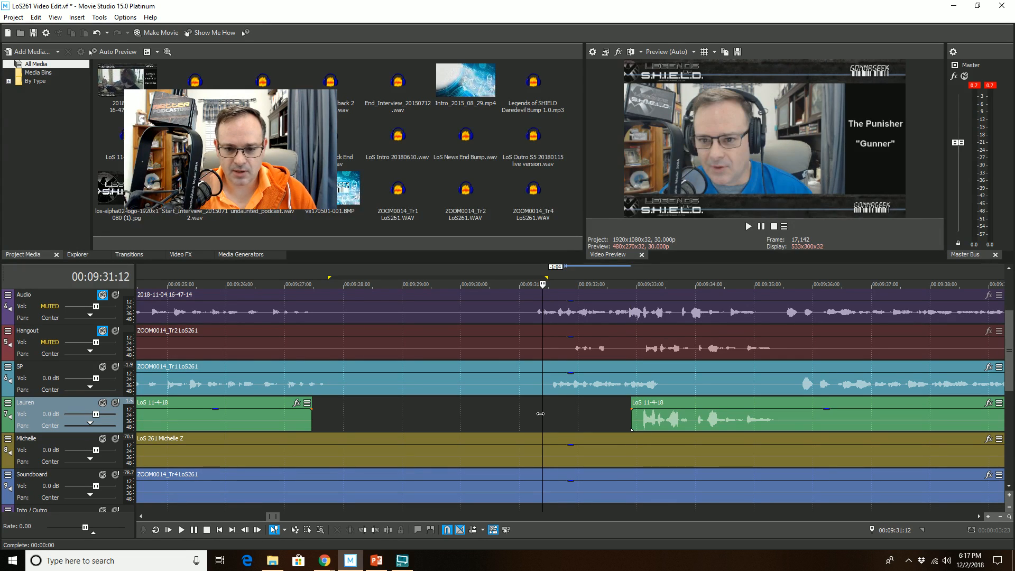
pyautogui.press('space')
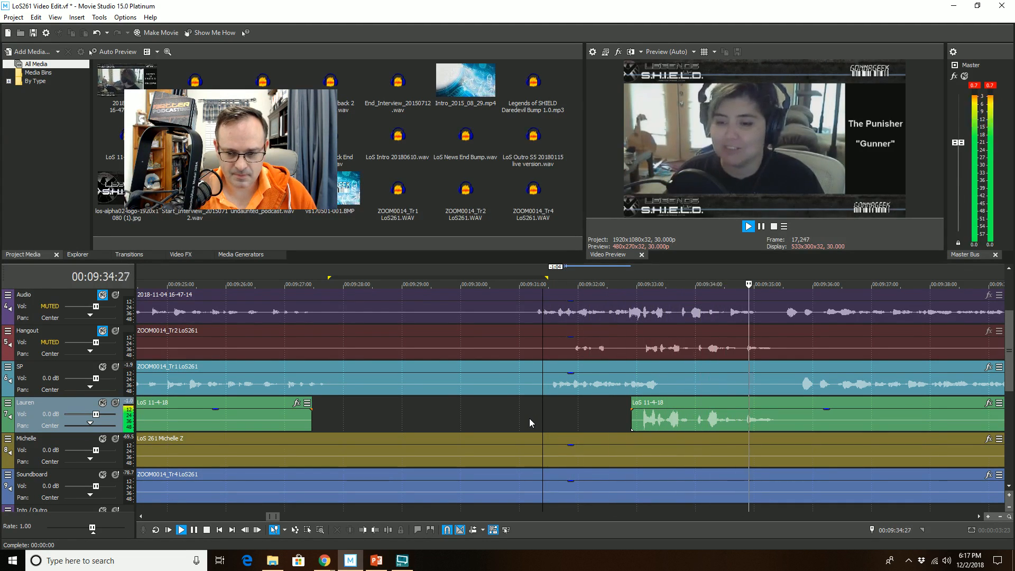
pyautogui.press('space')
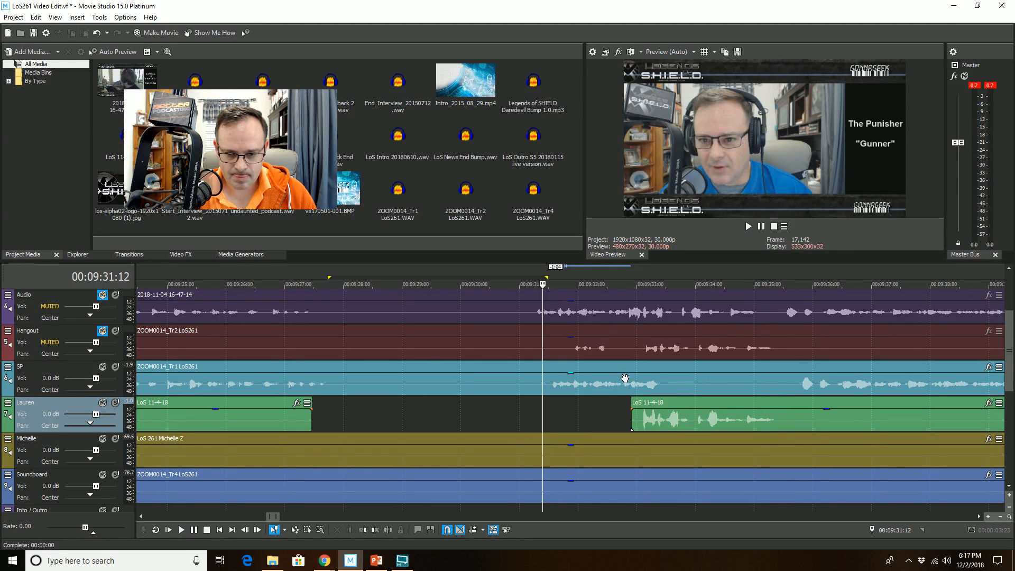
# - Try splitting the ZOOM0014_Tr1 LoS261 event at 00:09:32:23 and trimming the start of the following part to 00:09:33:16
pyautogui.click(622, 366)
pyautogui.scroll(3, 535, 449)
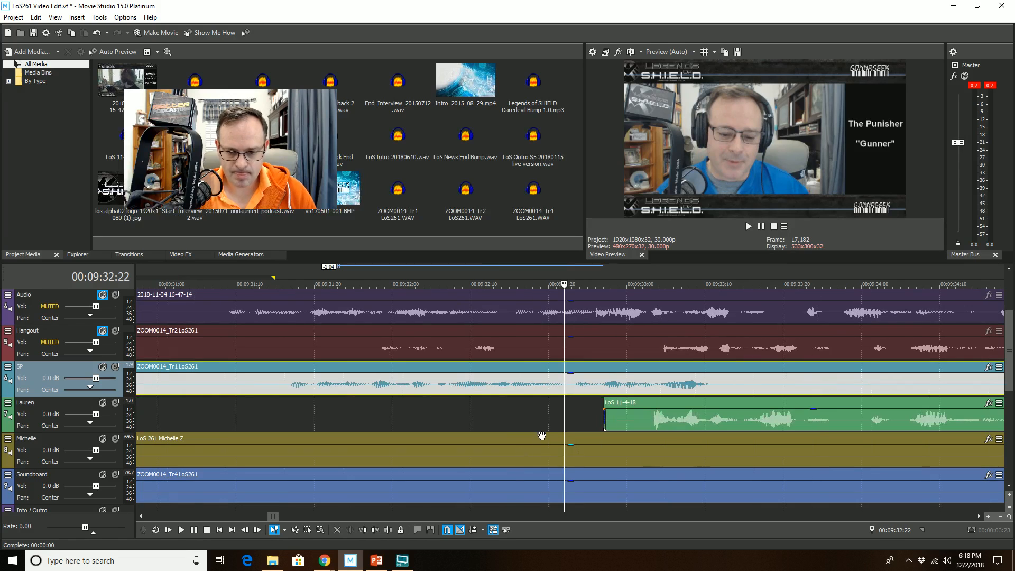
pyautogui.scroll(2, 553, 434)
pyautogui.click(584, 383)
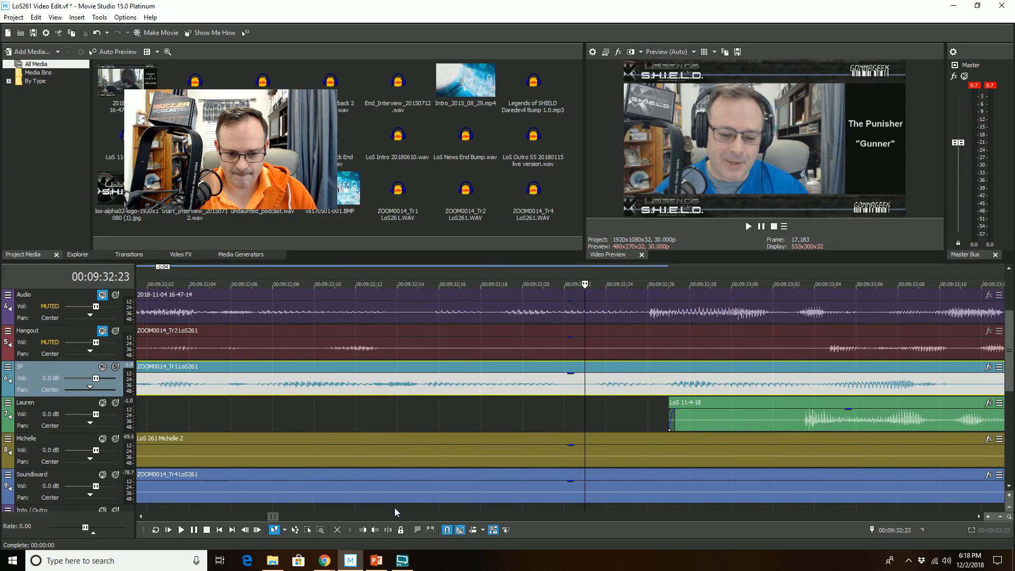
pyautogui.press('s')
pyautogui.scroll(-2, 712, 447)
pyautogui.click(743, 392)
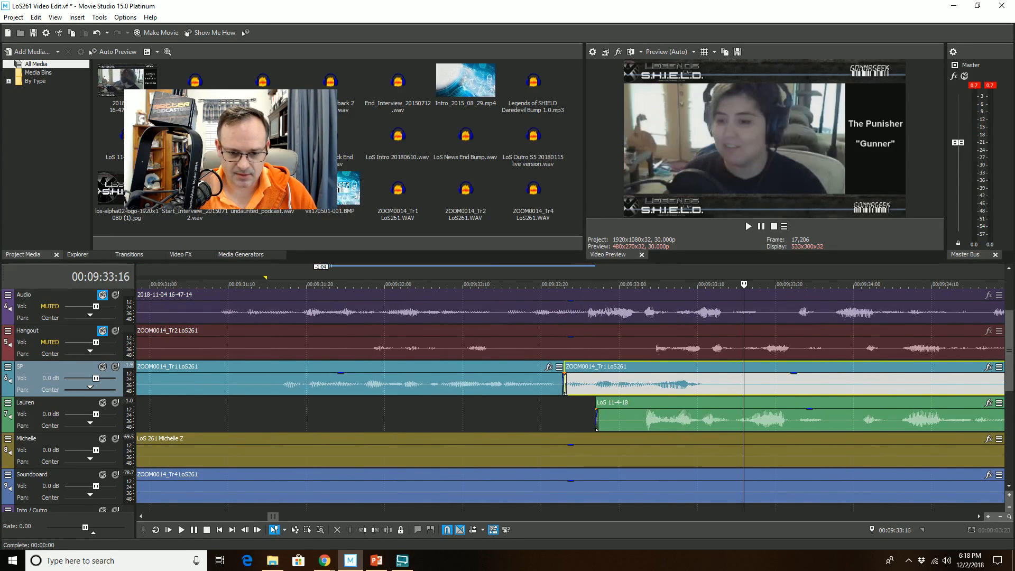
pyautogui.click(363, 530)
pyautogui.scroll(-3, 477, 449)
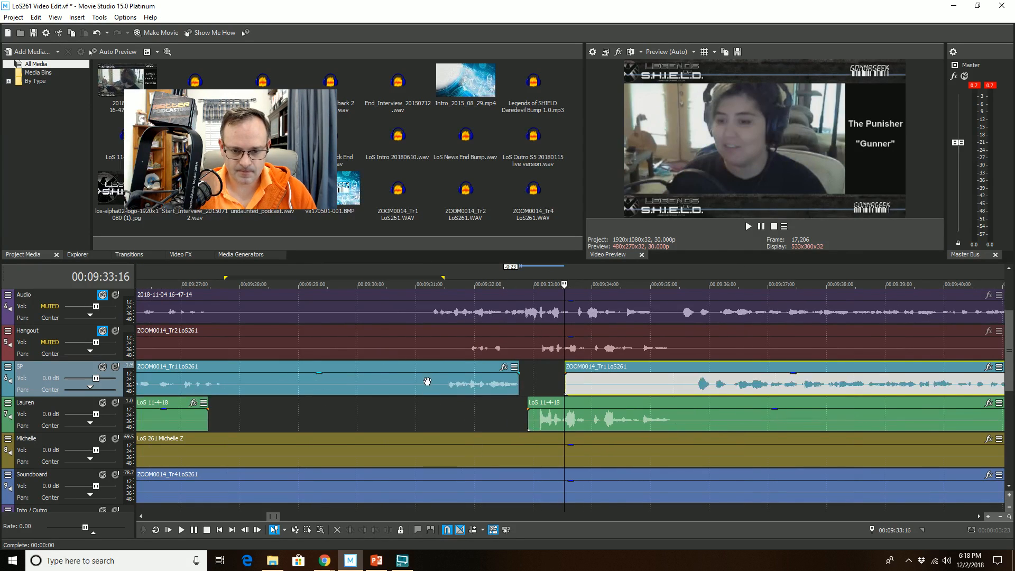
# - Play back the ZOOM0014_Tr1 LoS261 cut from 00:09:31:06, and undo its trim and split
pyautogui.click(427, 381)
pyautogui.press('space')
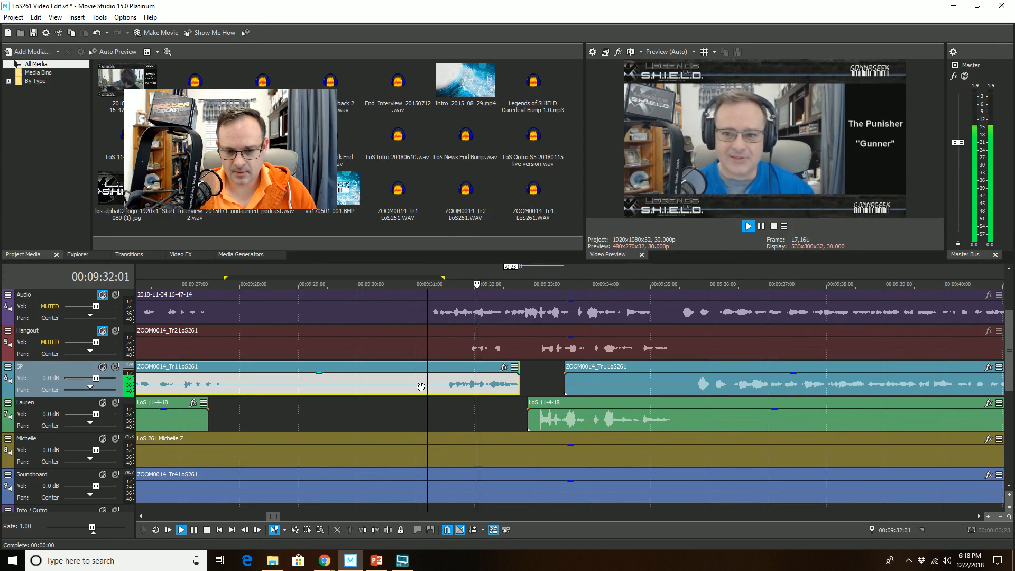
pyautogui.press('space')
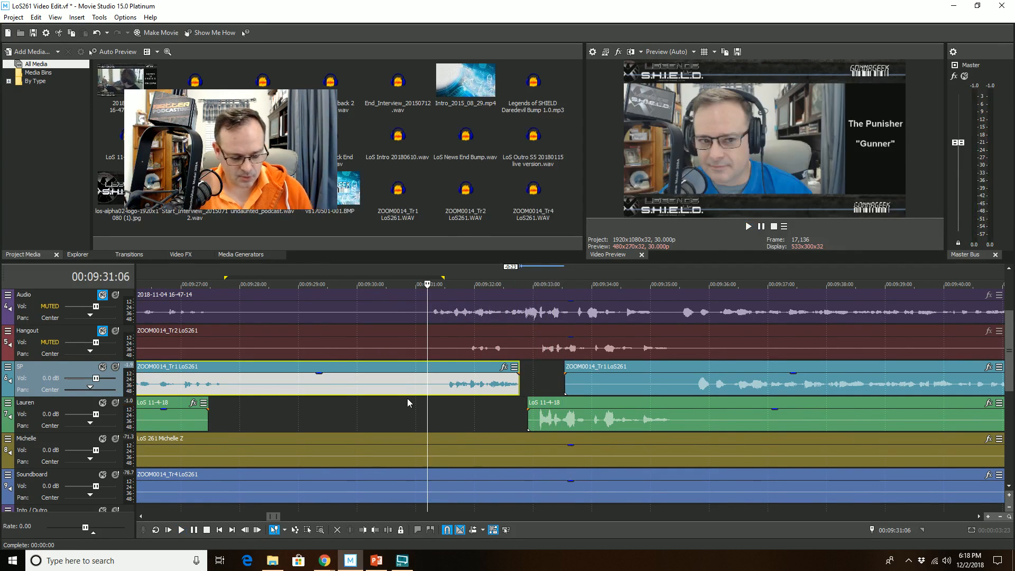
pyautogui.hotkey('ctrl', 'z')
pyautogui.hotkey('ctrl', 'z')
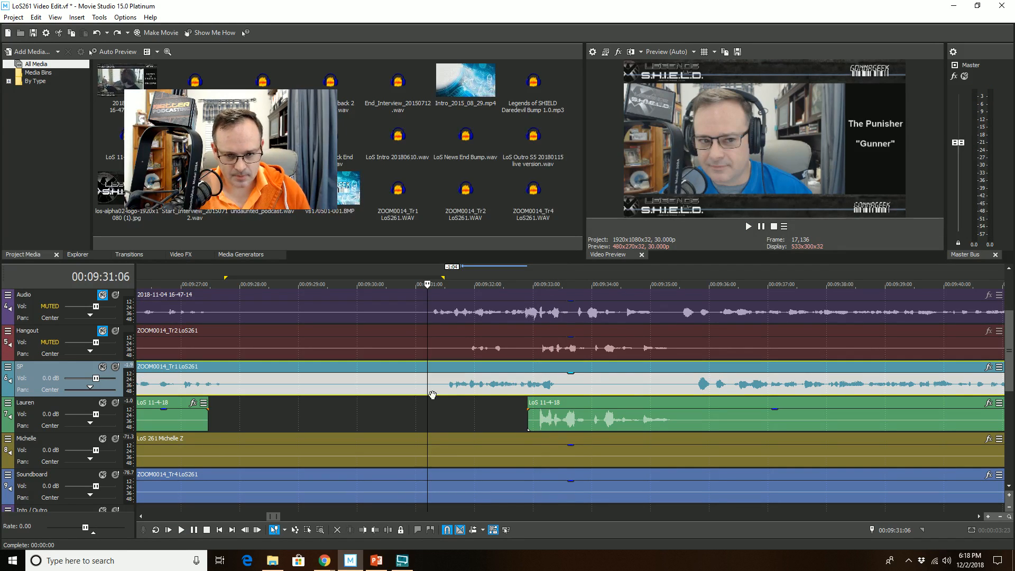
# - Play back the ZOOM0014_Tr1 LoS261 speech just before it overlaps the LoS 11-4-18 event
pyautogui.click(496, 392)
pyautogui.scroll(3, 511, 392)
pyautogui.scroll(2, 668, 410)
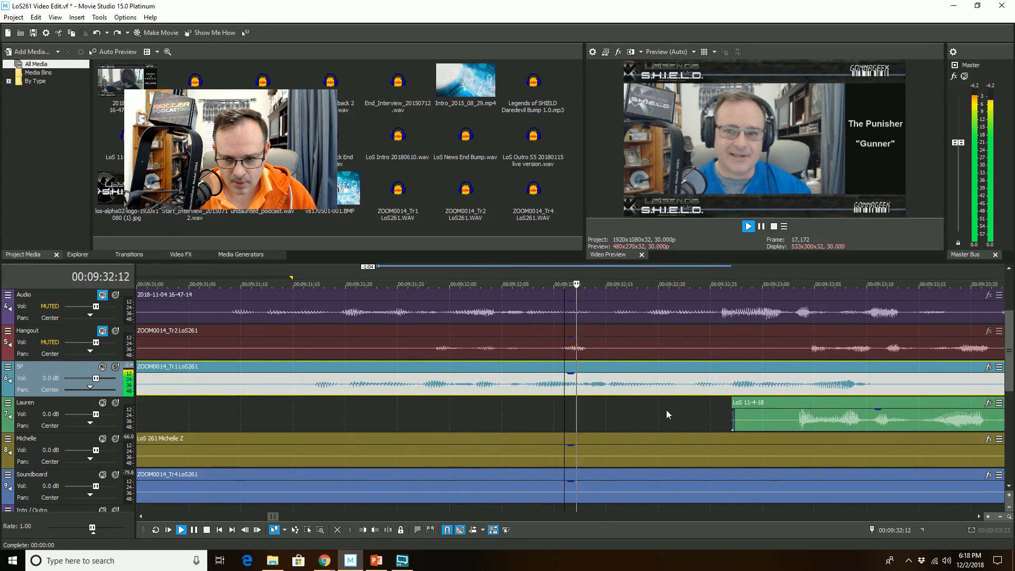
pyautogui.press('space')
pyautogui.press('space')
# - Split the ZOOM0014_Tr1 LoS261 event at 00:09:33:04 and trim the start of the following part to 00:09:33:13
pyautogui.click(783, 377)
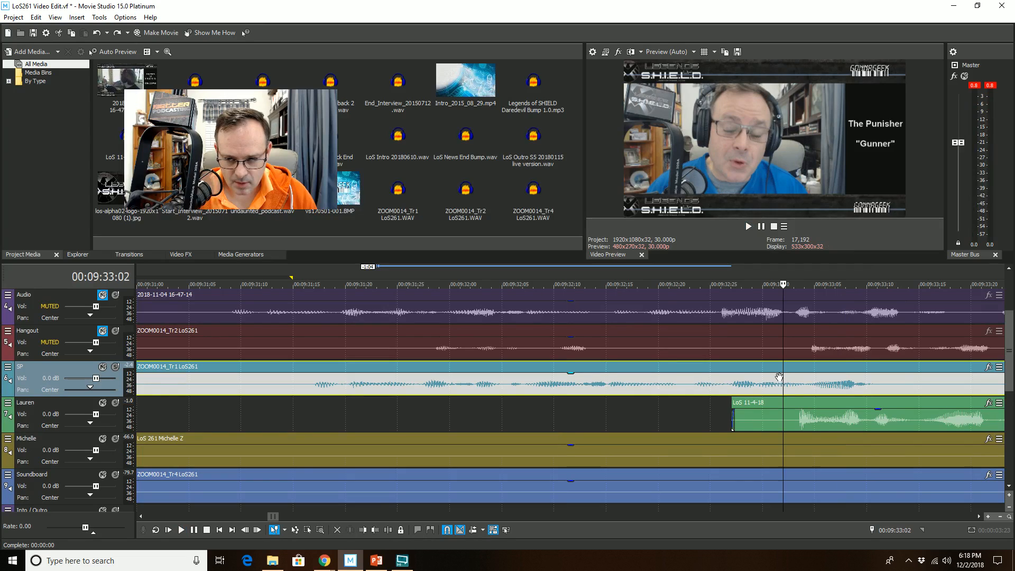
pyautogui.click(806, 366)
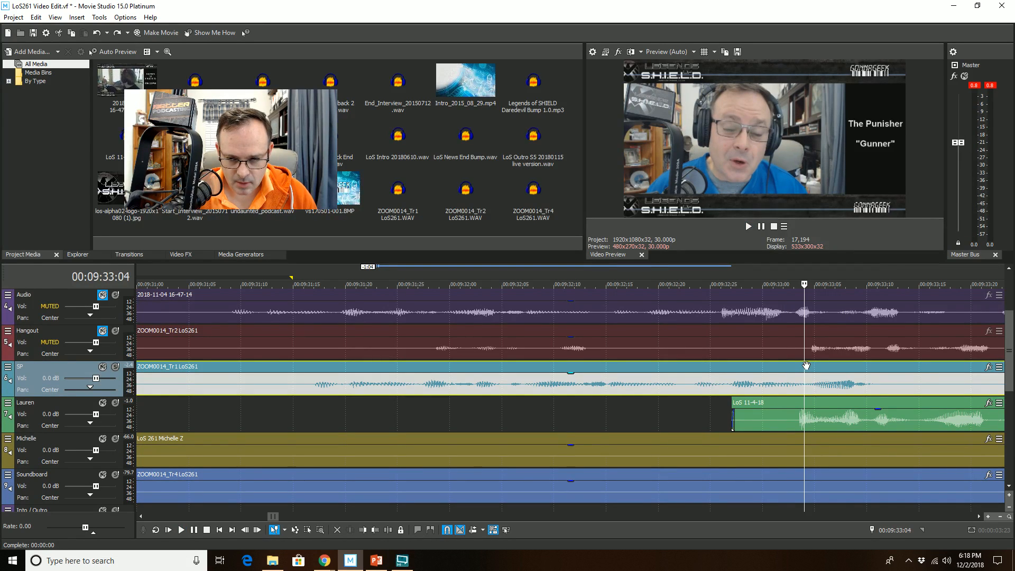
pyautogui.press('space')
pyautogui.press('space')
pyautogui.click(390, 530)
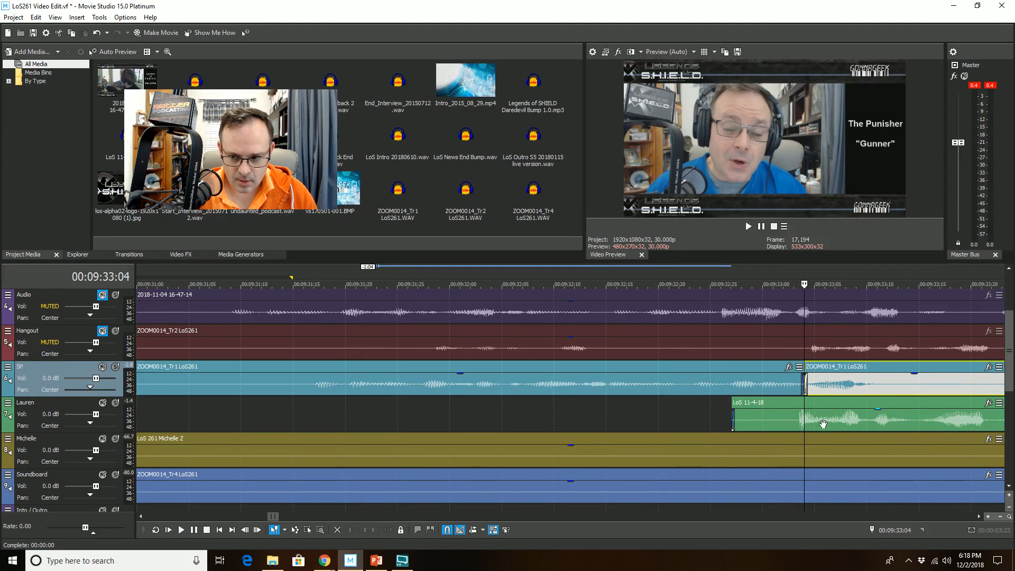
pyautogui.click(895, 382)
pyautogui.click(363, 529)
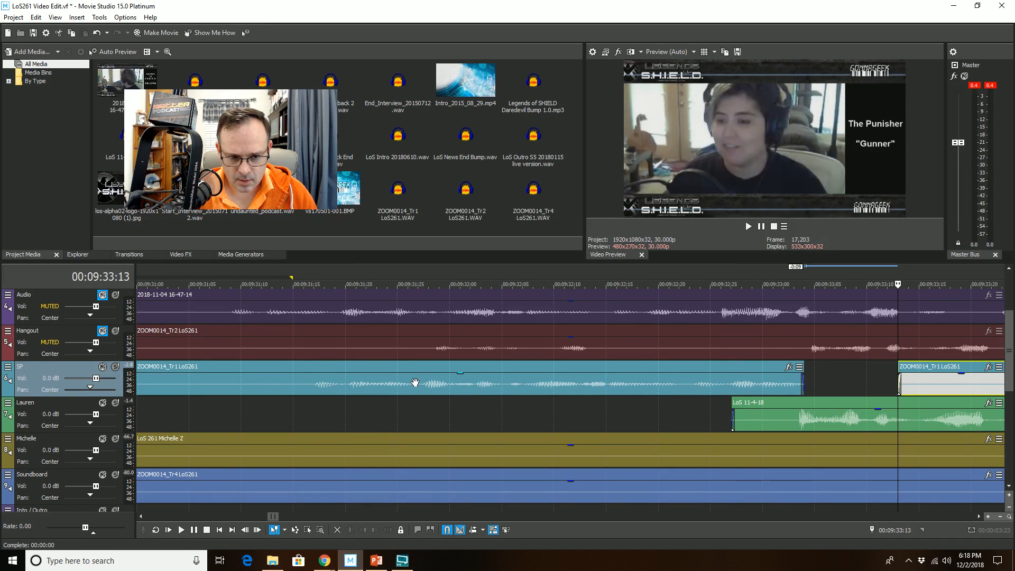
# - Play back the new ZOOM0014_Tr1 LoS261 cut from 00:09:31:28 to past 00:09:34:05
pyautogui.click(425, 369)
pyautogui.press('space')
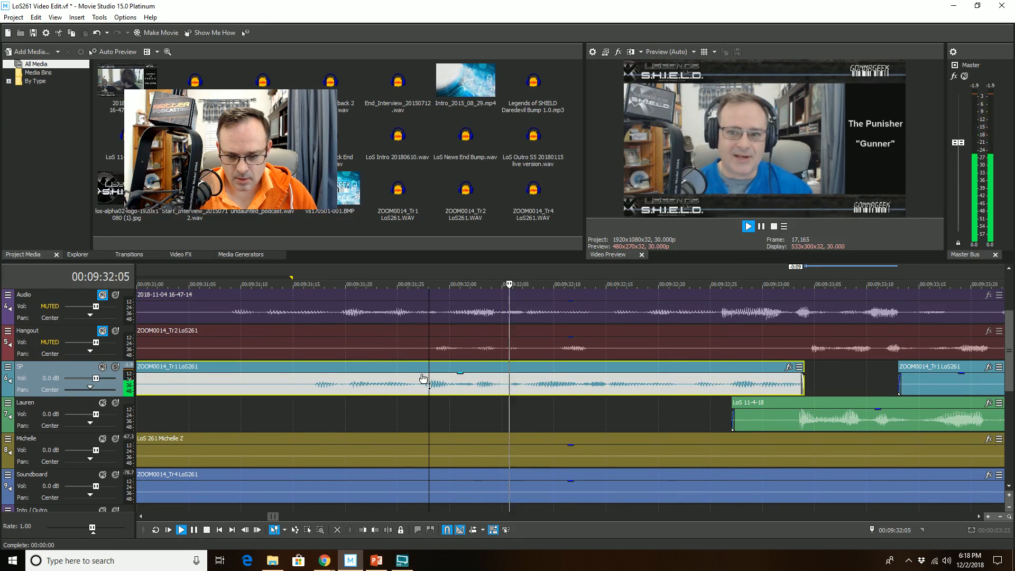
pyautogui.scroll(-6, 419, 423)
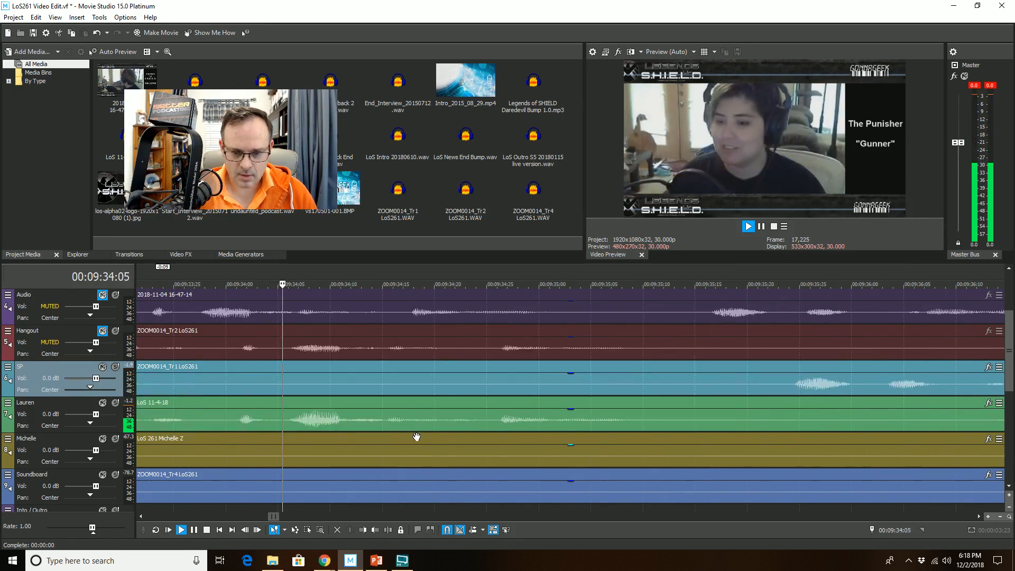
pyautogui.press('space')
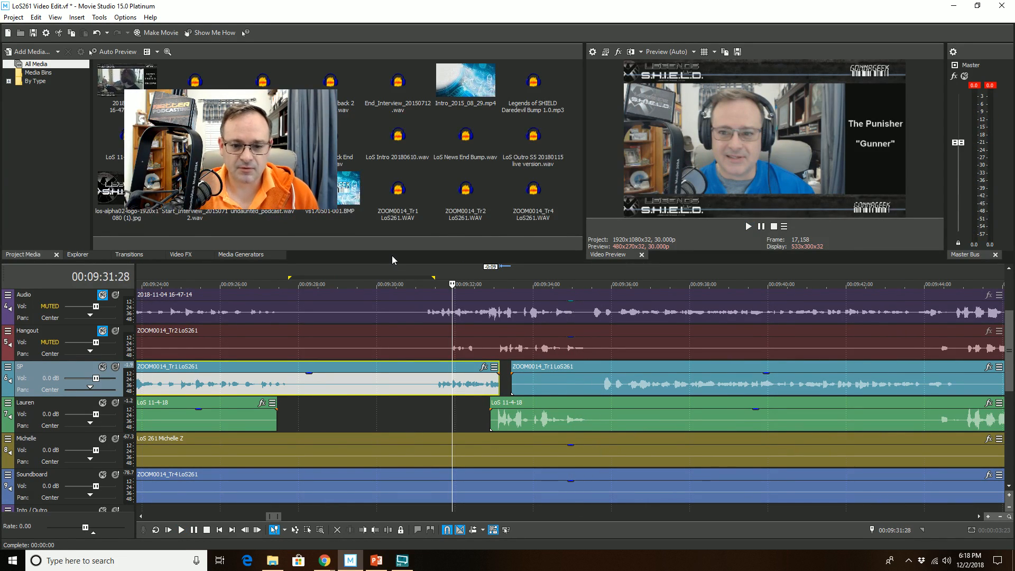
pyautogui.click(394, 286)
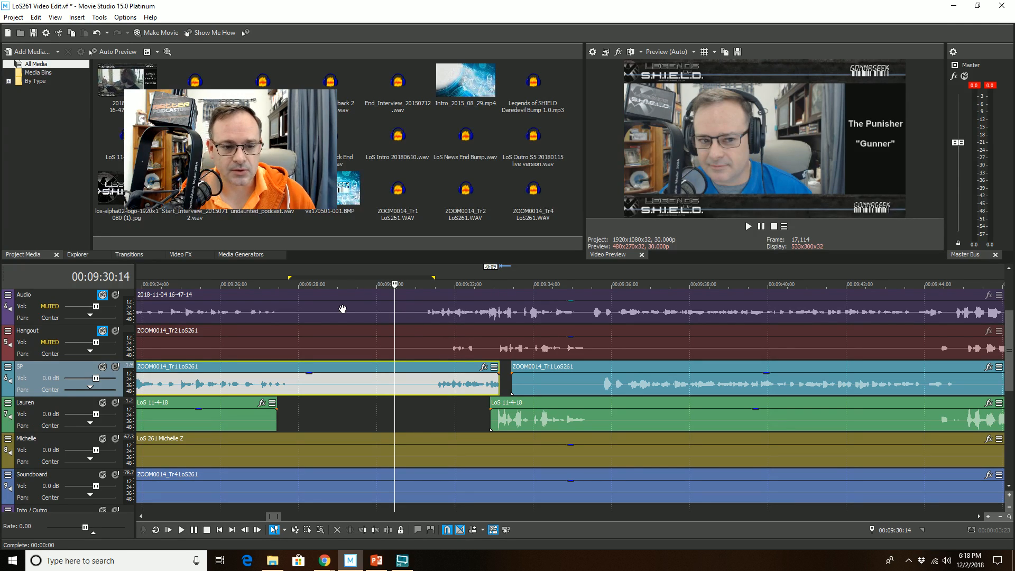
pyautogui.click(257, 287)
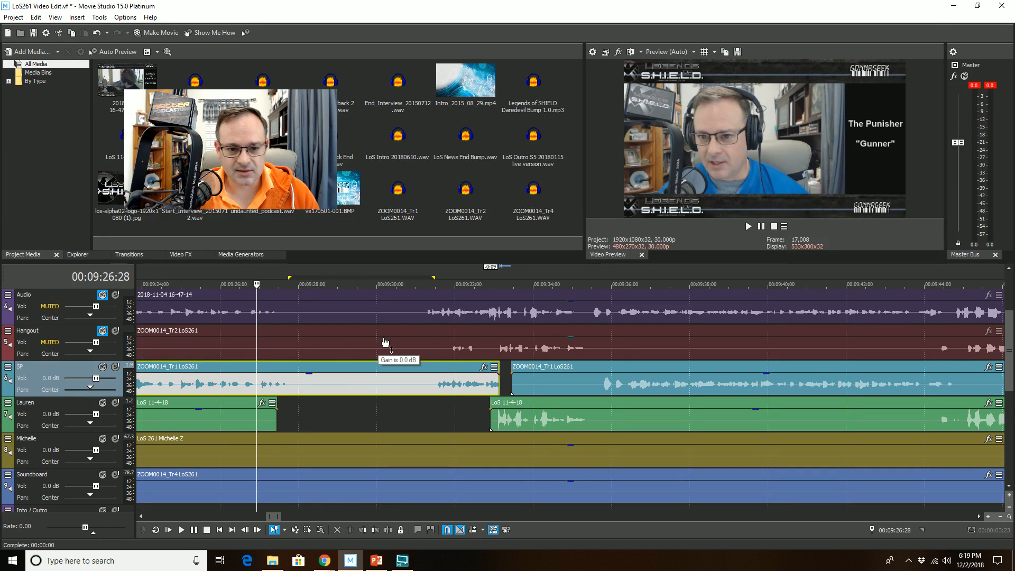
pyautogui.scroll(-1, 369, 401)
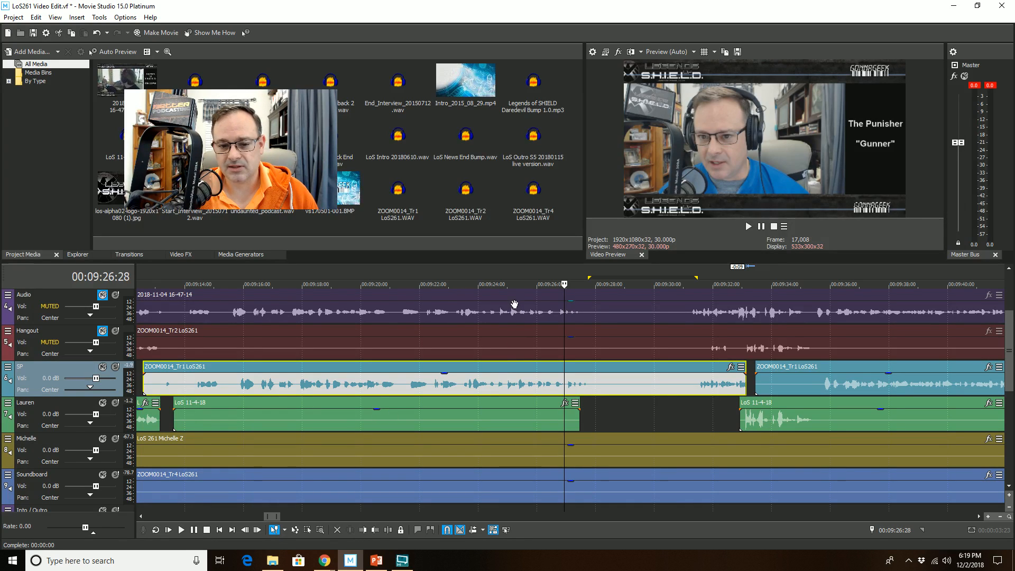
pyautogui.click(454, 281)
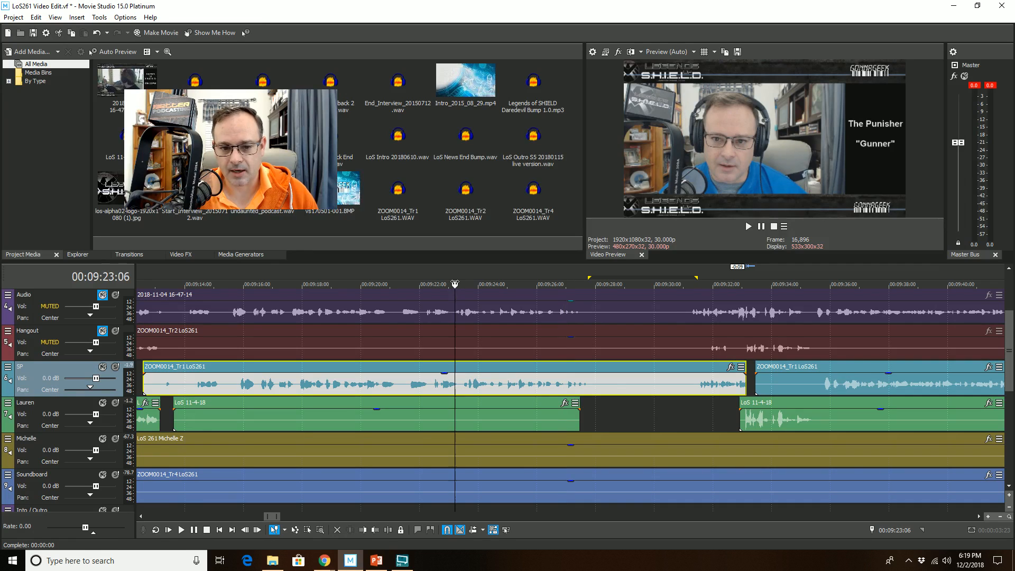
pyautogui.scroll(-2, 456, 288)
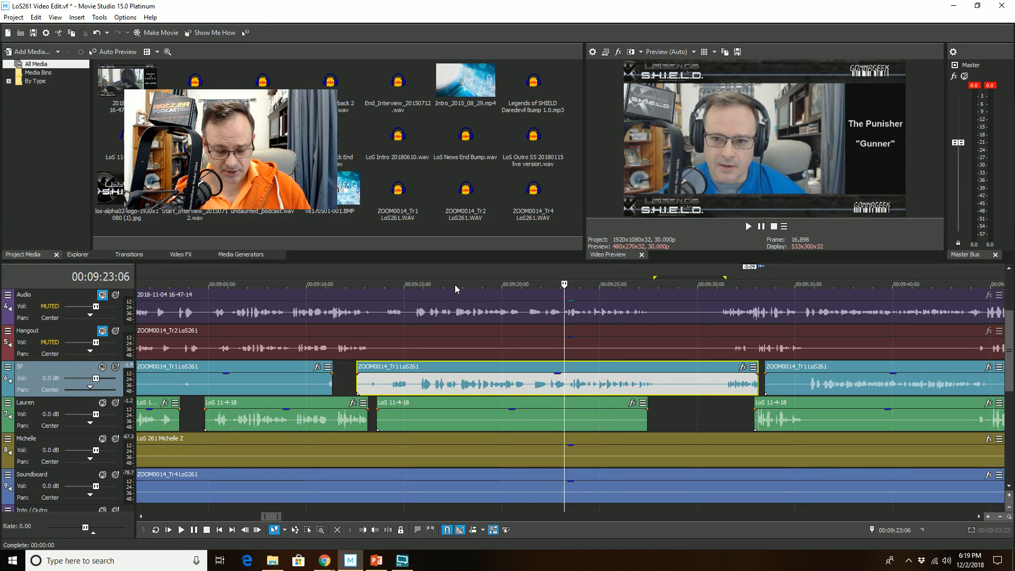
pyautogui.scroll(-2, 456, 288)
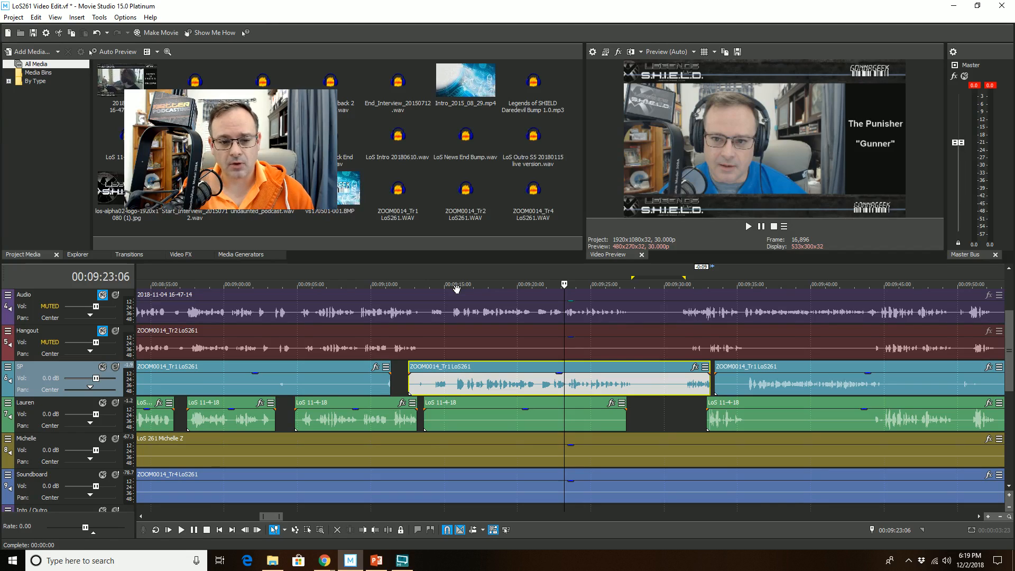
pyautogui.click(511, 285)
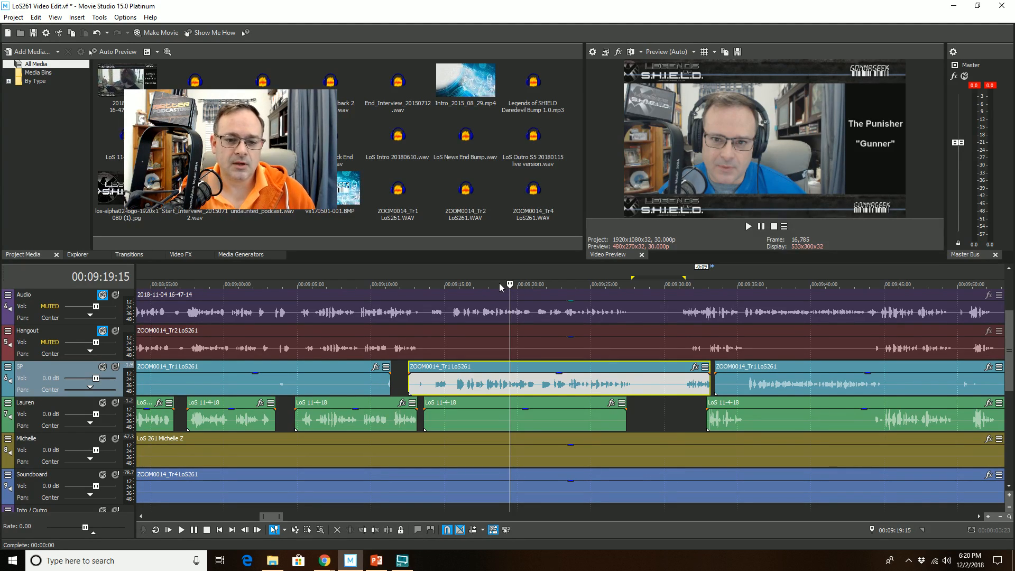
# - Play back the tracks from 00:09:18:23 through the new ZOOM0014_Tr1 LoS261 cut to past 00:09:47:23
pyautogui.click(499, 285)
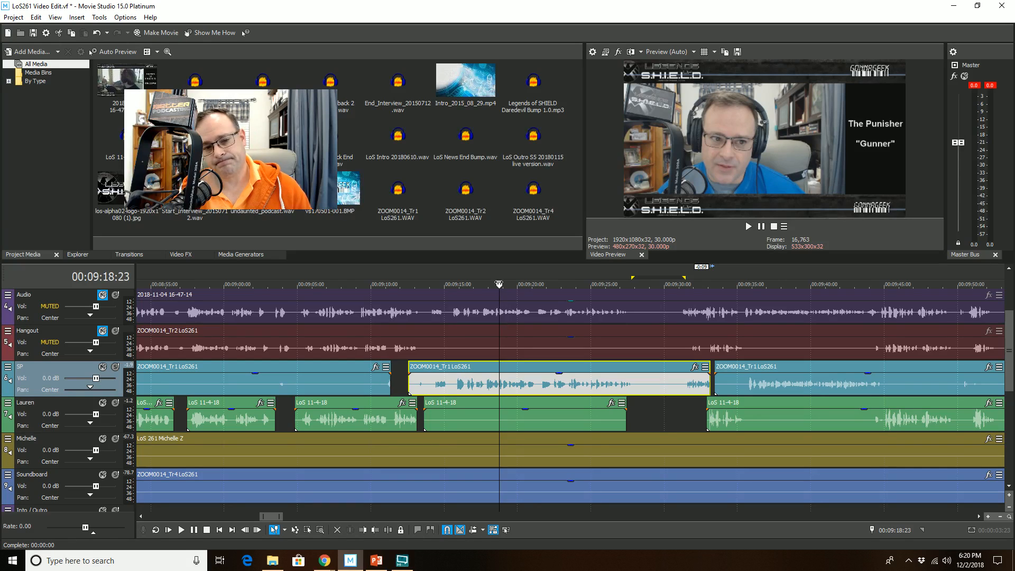
pyautogui.press('space')
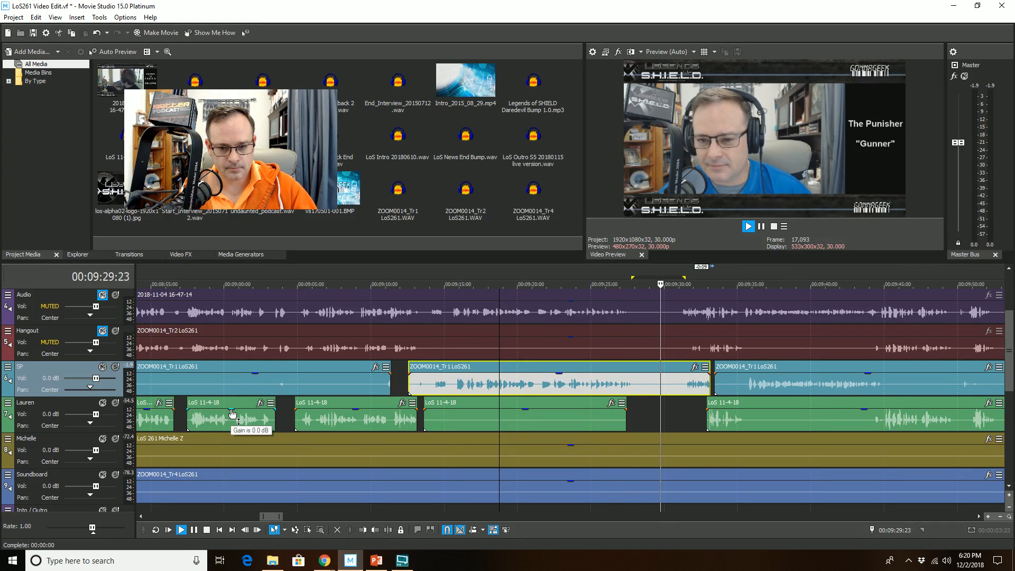
pyautogui.scroll(4, 507, 402)
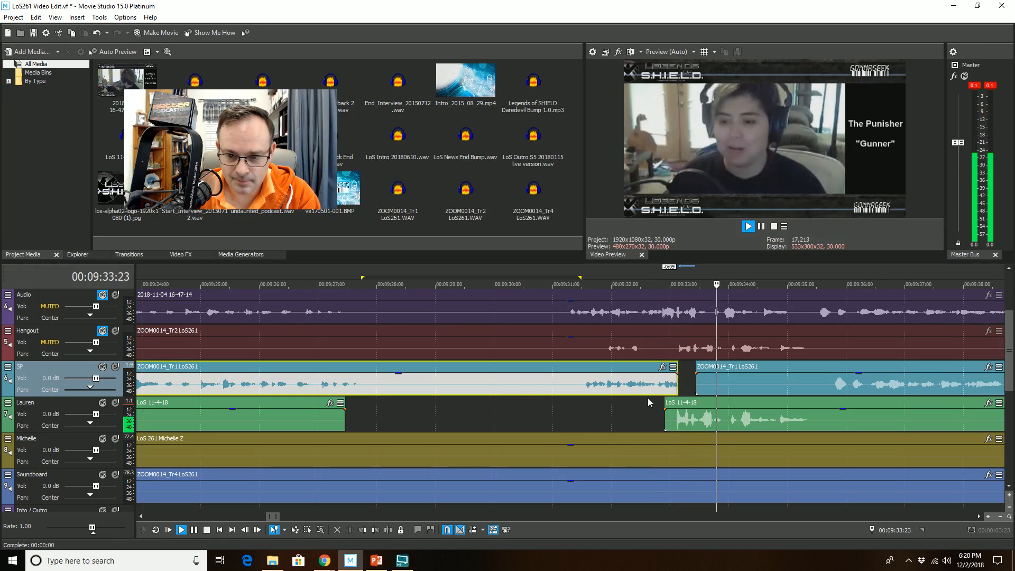
pyautogui.scroll(-3, 662, 394)
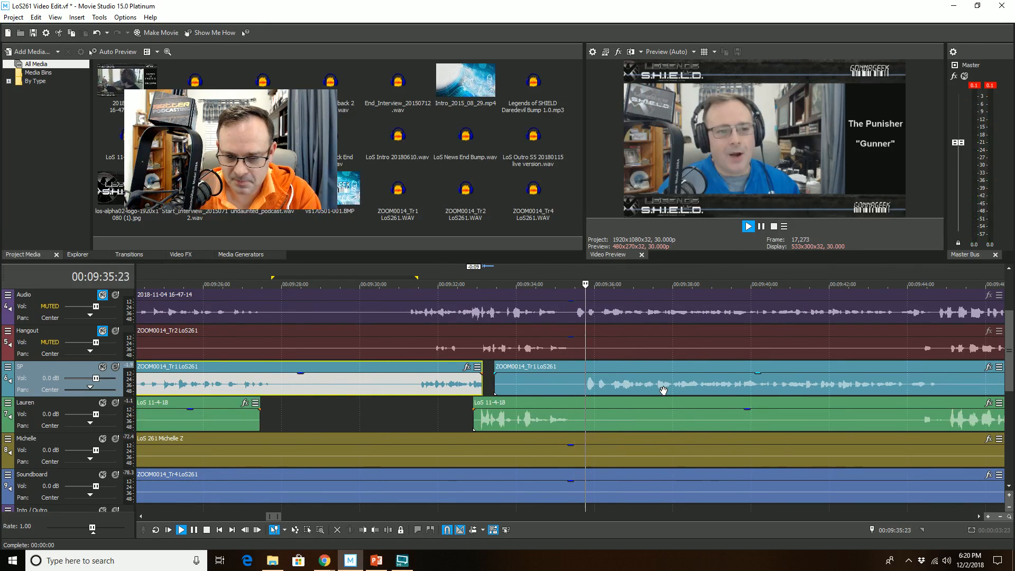
pyautogui.scroll(-3, 660, 393)
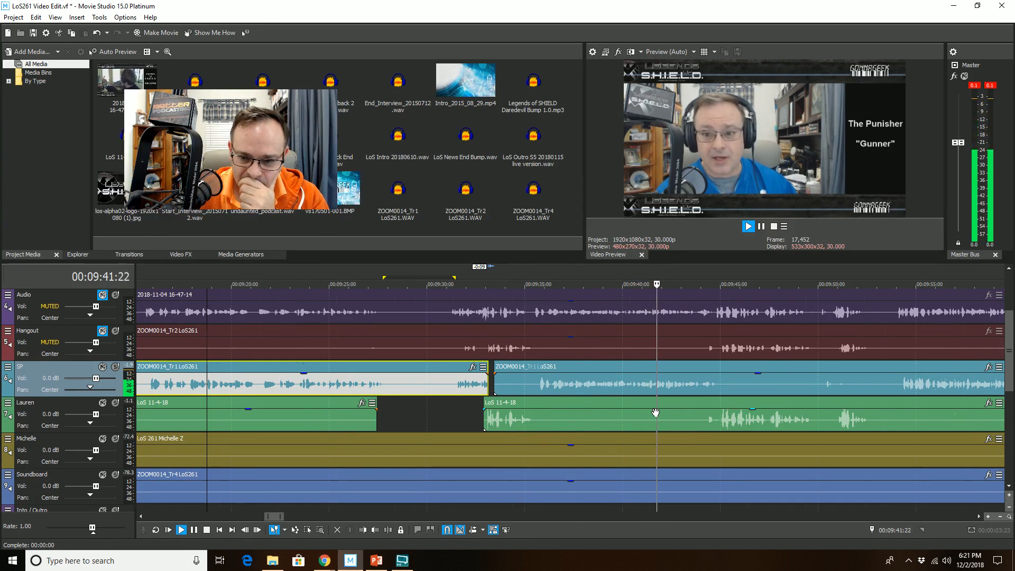
pyautogui.scroll(4, 654, 412)
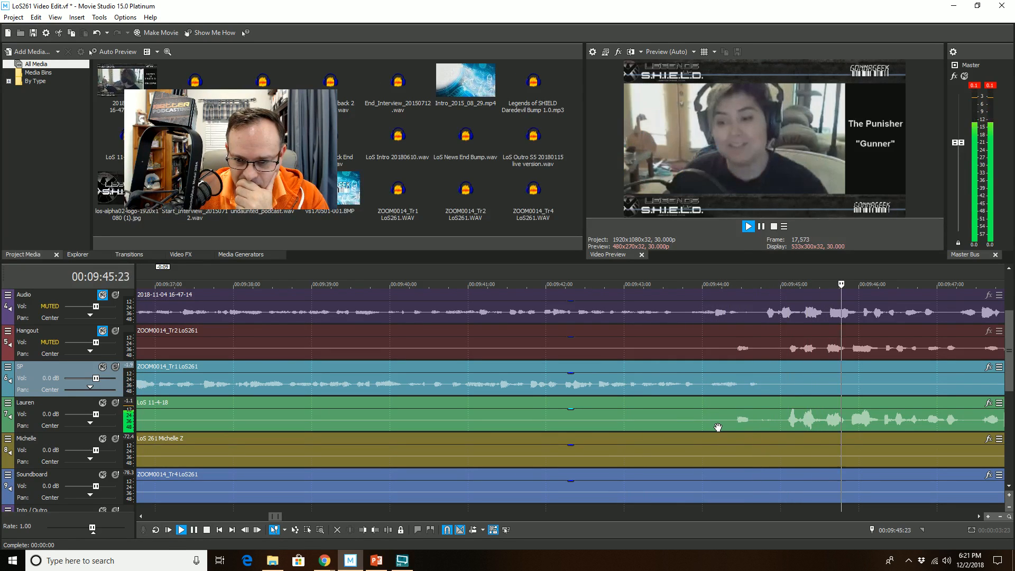
pyautogui.scroll(-2, 715, 427)
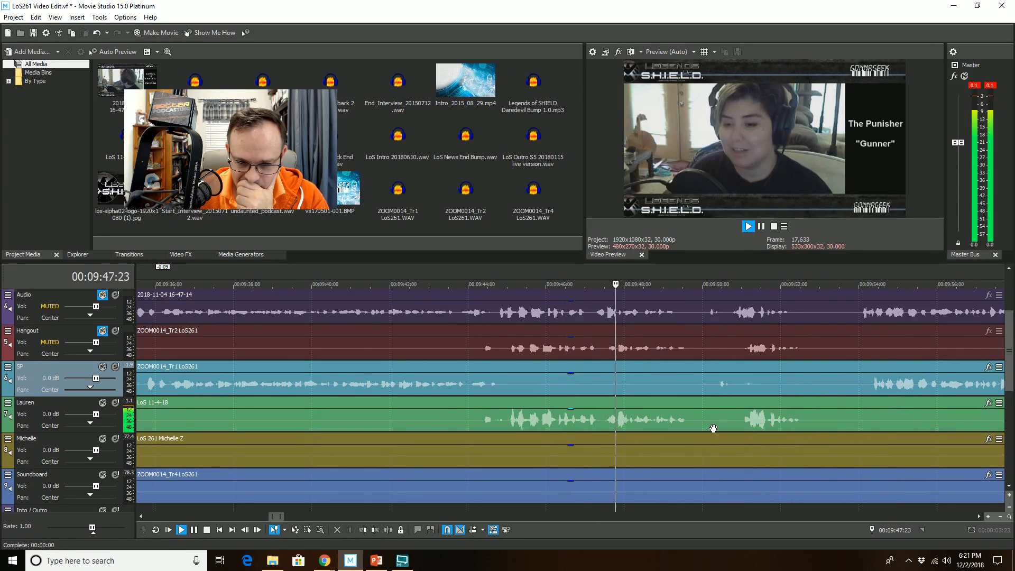
# - Replay from 00:09:42:26 where the ZOOM0014_Tr1 LoS261 speech meets the start of the LoS 11-4-18 speech
pyautogui.click(458, 423)
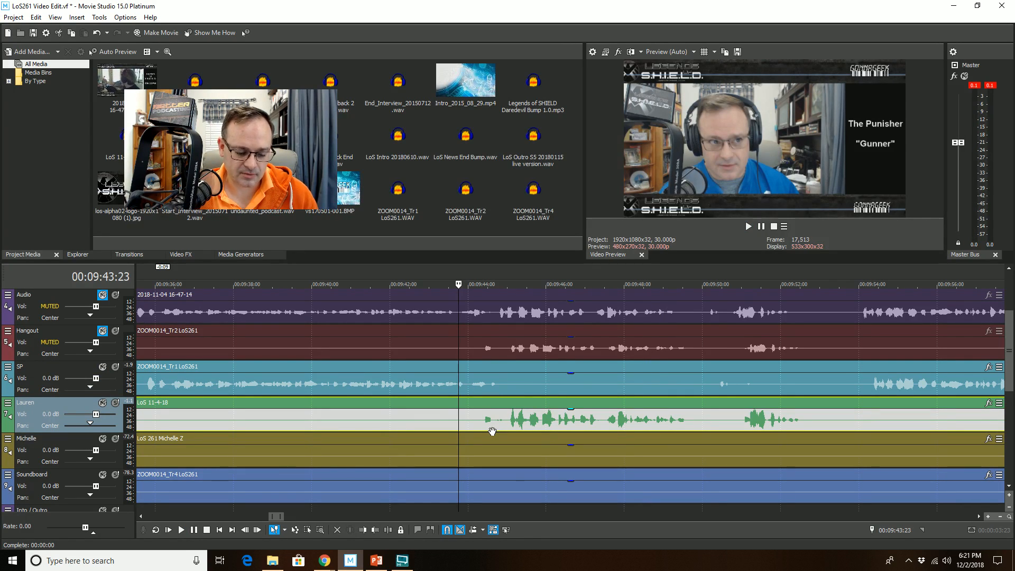
pyautogui.click(423, 403)
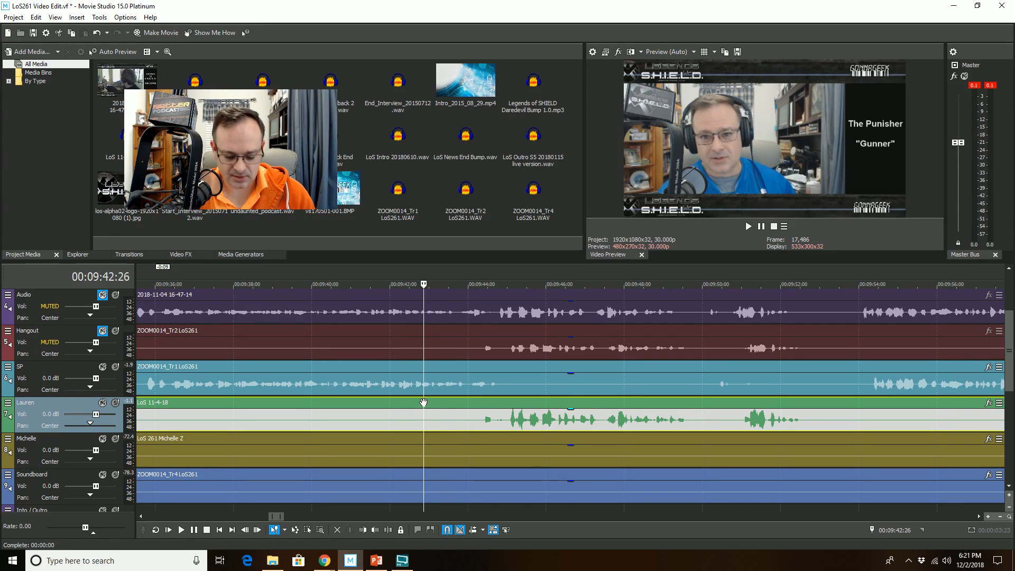
pyautogui.press('space')
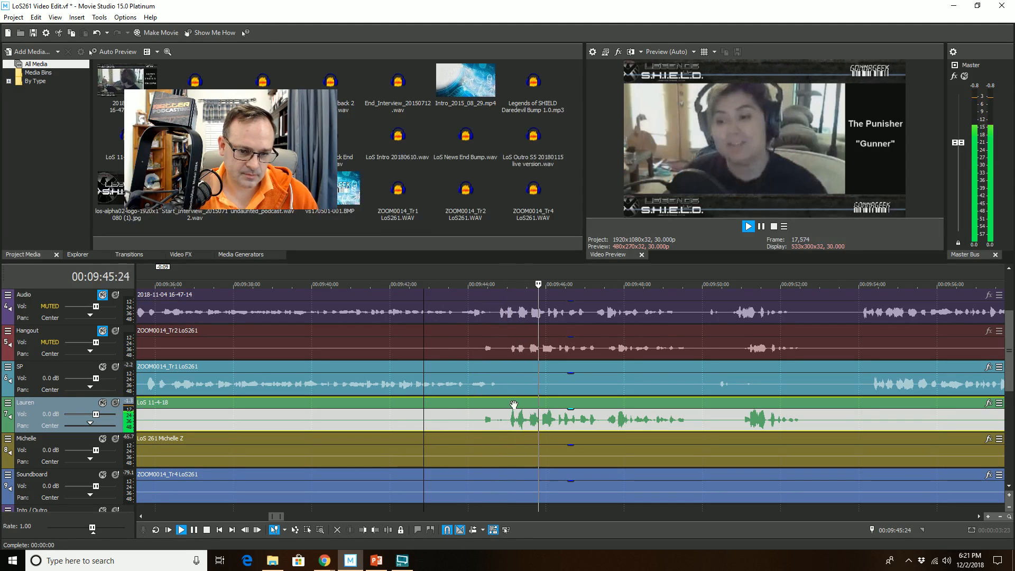
pyautogui.press('space')
# - Split the ZOOM0014_Tr1 LoS261 event at 00:09:44:15 and trim the start of the following part to 00:09:44:26
pyautogui.click(492, 384)
pyautogui.scroll(3, 496, 383)
pyautogui.click(591, 384)
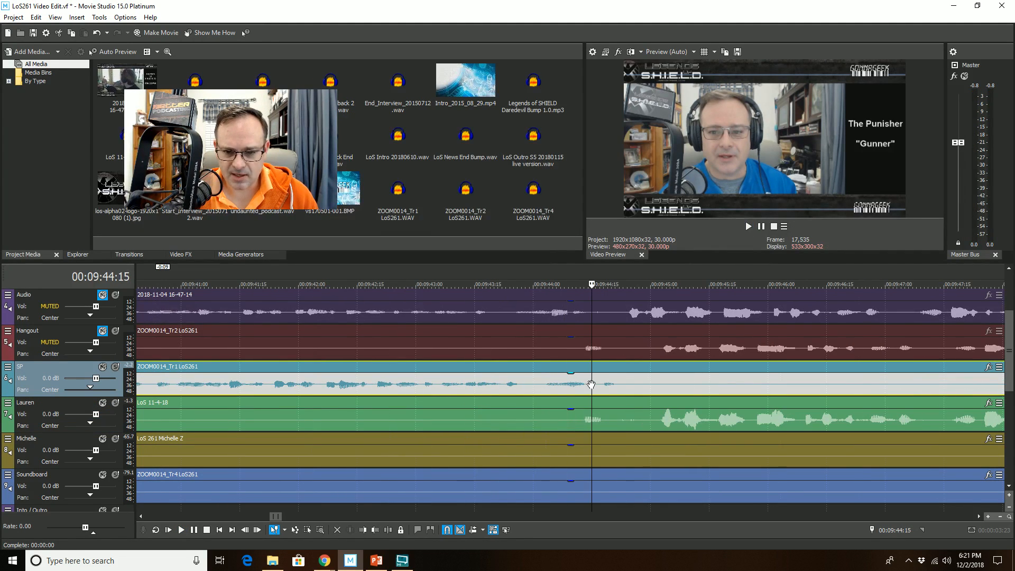
pyautogui.press('s')
pyautogui.click(634, 387)
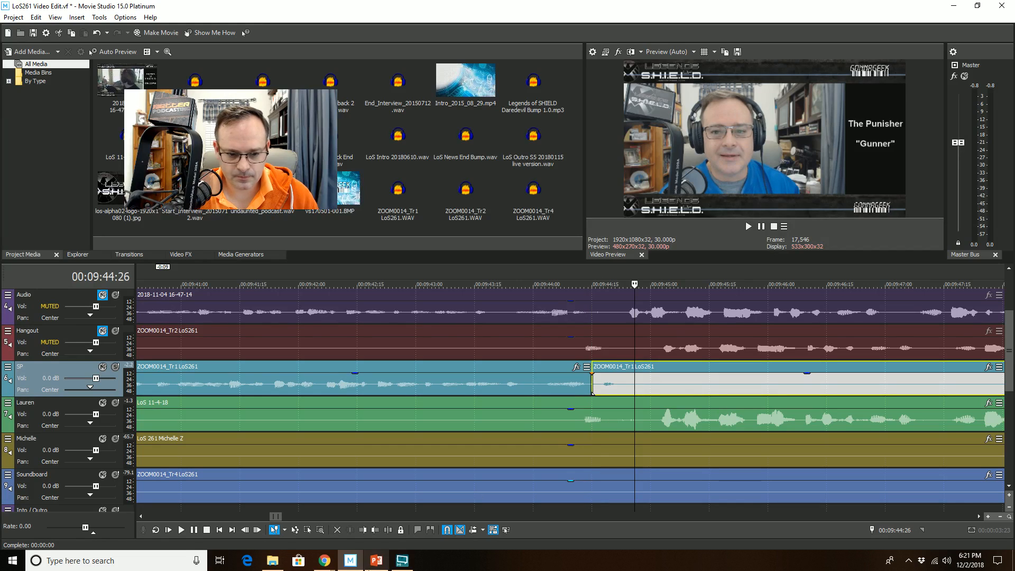
pyautogui.click(362, 530)
# - Play back the new ZOOM0014_Tr1 LoS261 cut from 00:09:40:04 to past 00:09:51:13
pyautogui.click(375, 378)
pyautogui.scroll(-3, 374, 377)
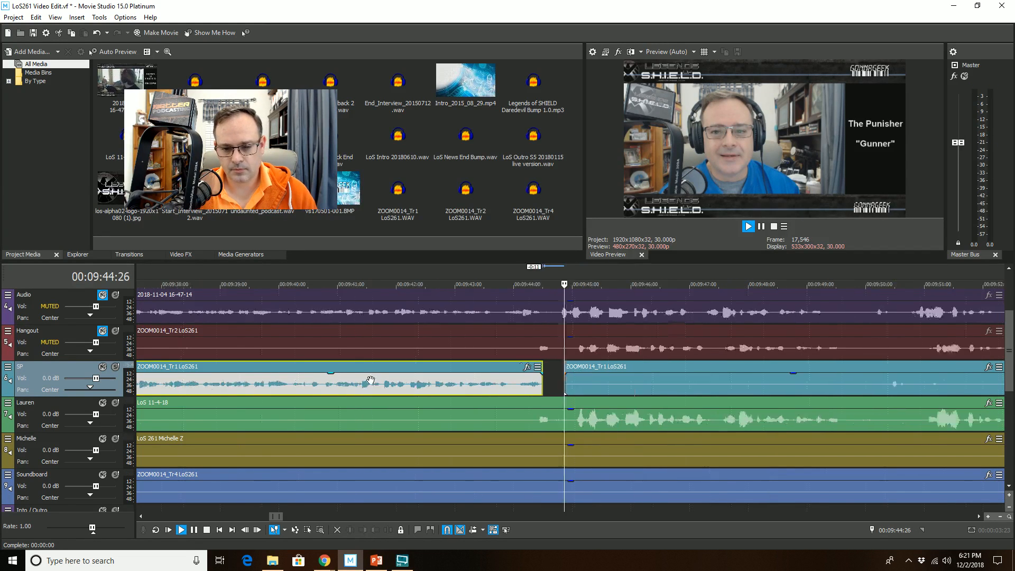
pyautogui.click(377, 368)
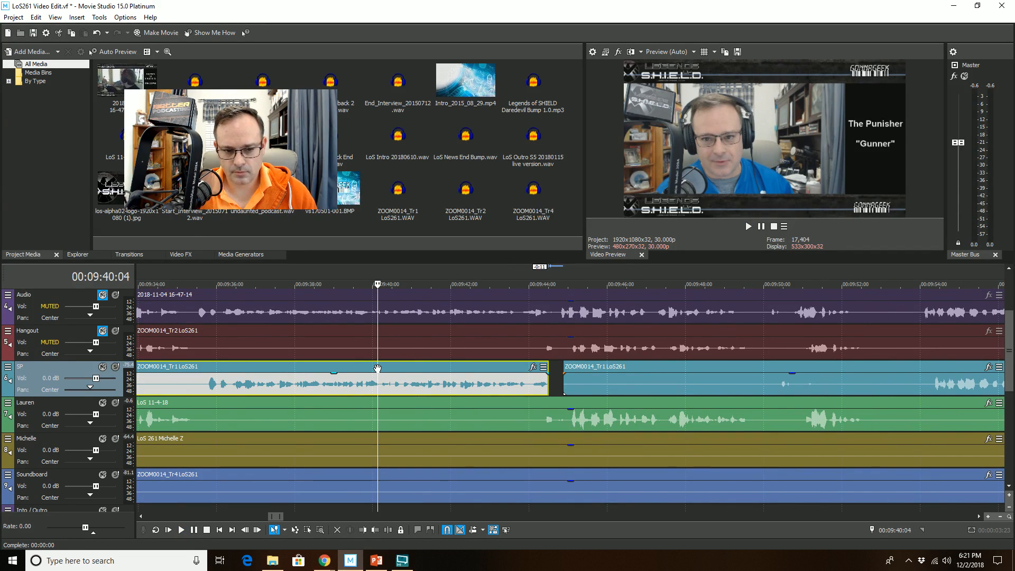
pyautogui.press('space')
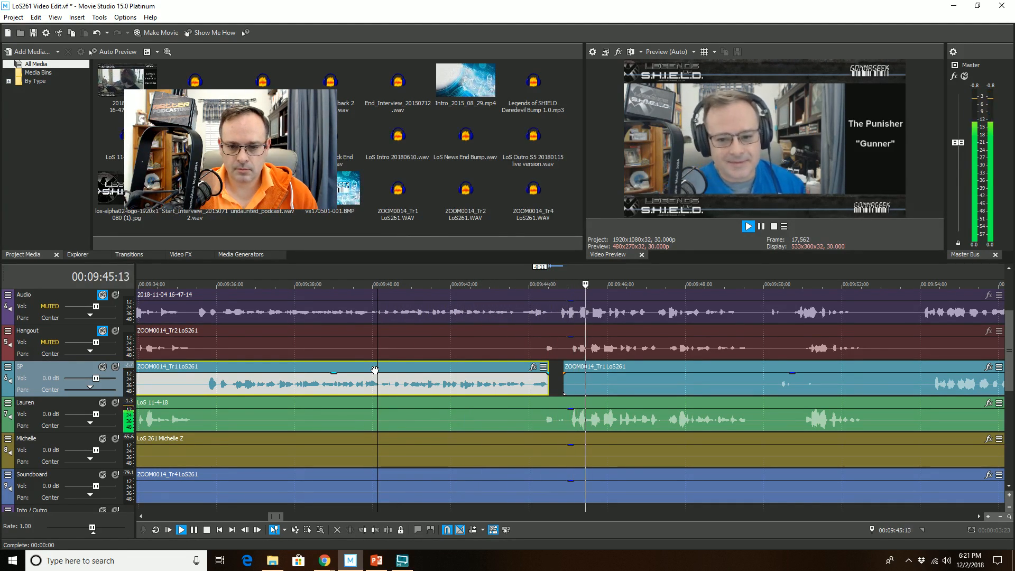
pyautogui.scroll(-2, 376, 373)
pyautogui.scroll(-2, 375, 373)
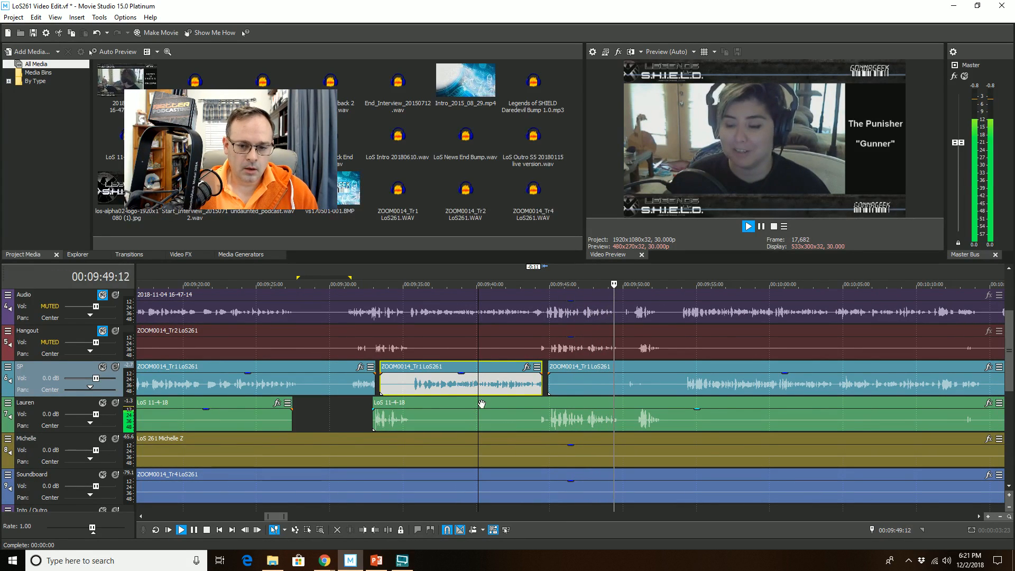
pyautogui.scroll(2, 501, 403)
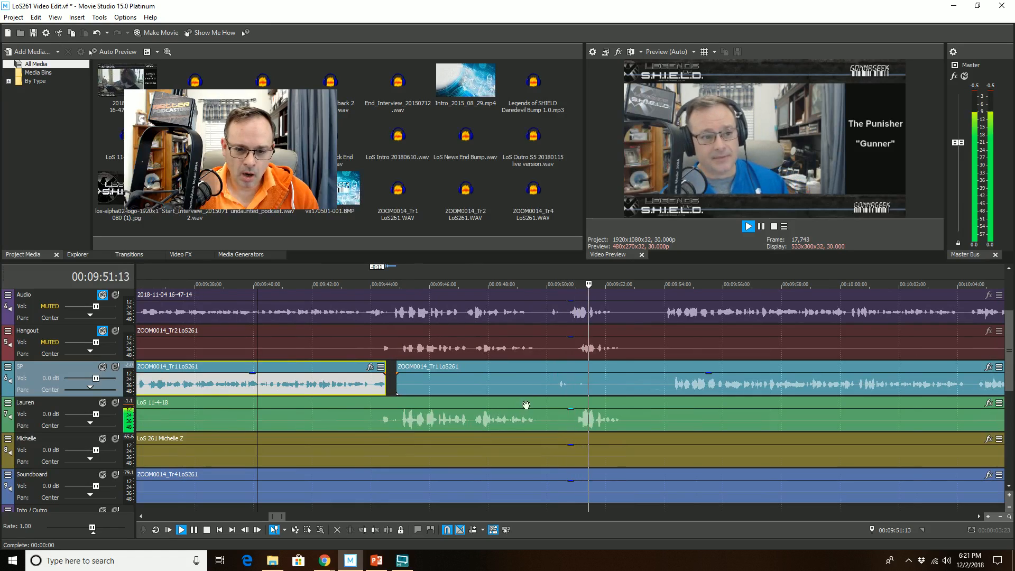
# - Split the ZOOM0014_Tr1 LoS261 event at 00:09:51:00 and trim the start of the following part to 00:09:51:24
pyautogui.click(578, 377)
pyautogui.press('space')
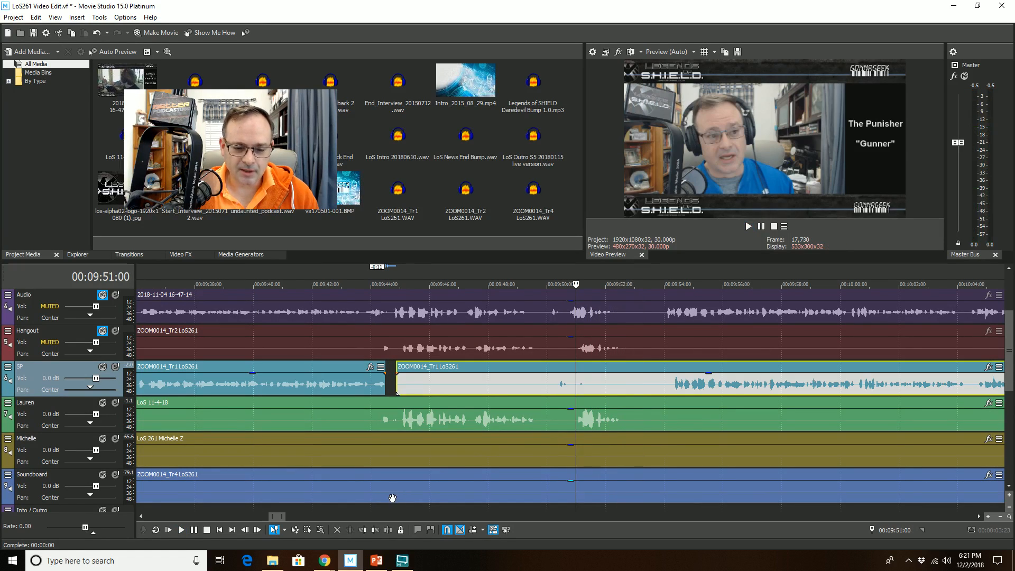
pyautogui.click(380, 530)
pyautogui.click(599, 378)
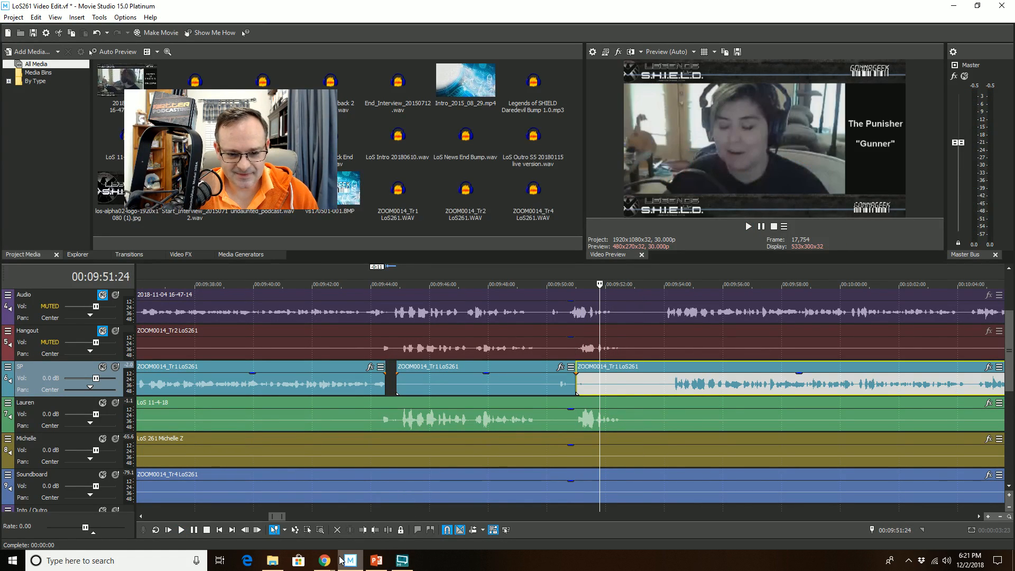
pyautogui.click(365, 533)
# - Play back from 00:09:49:17 across the latest ZOOM0014_Tr1 LoS261 gap to past 00:10:08:15
pyautogui.click(534, 385)
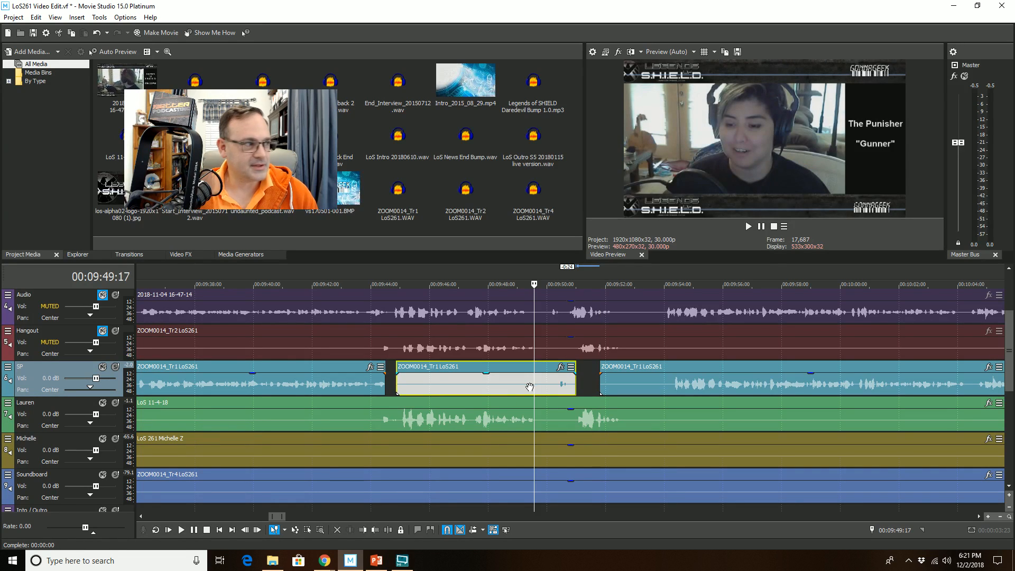
pyautogui.press('space')
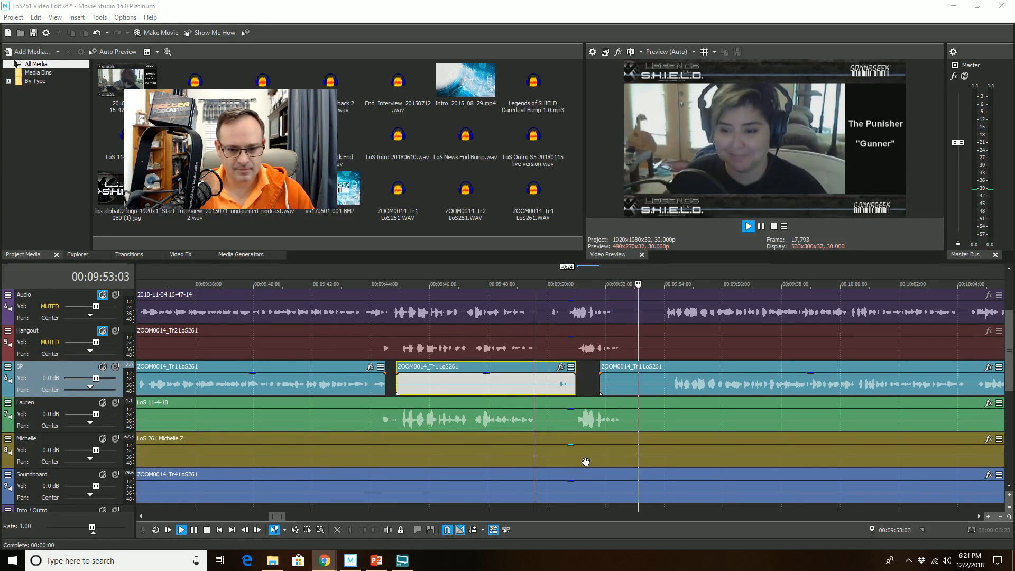
pyautogui.click(485, 370)
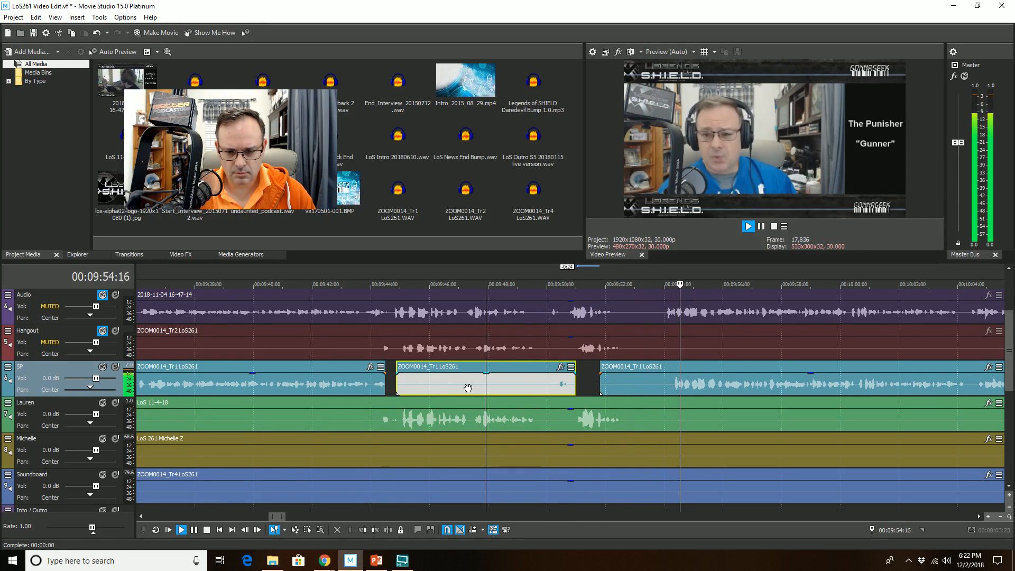
pyautogui.scroll(-3, 700, 414)
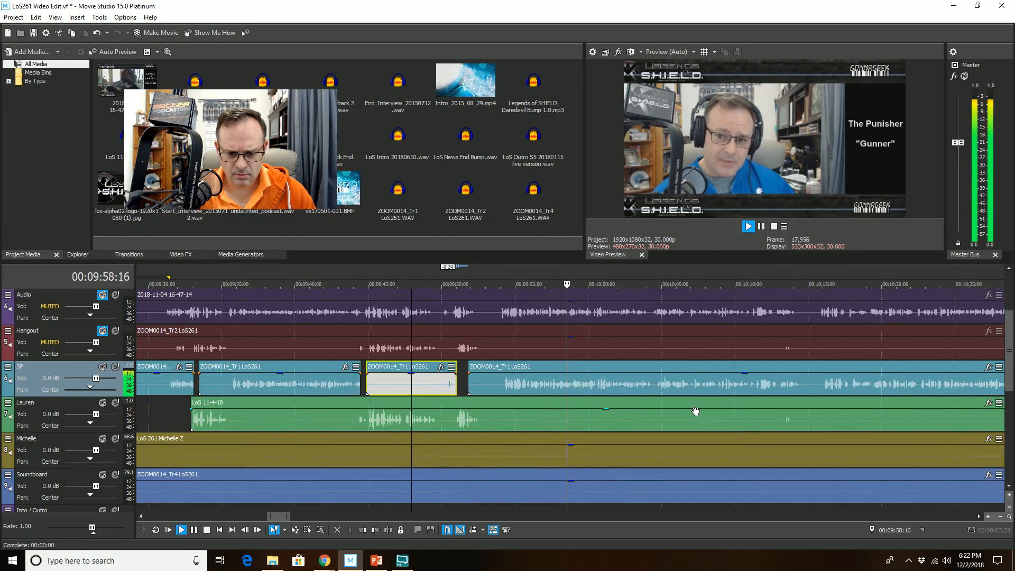
pyautogui.scroll(3, 695, 411)
pyautogui.scroll(-3, 695, 412)
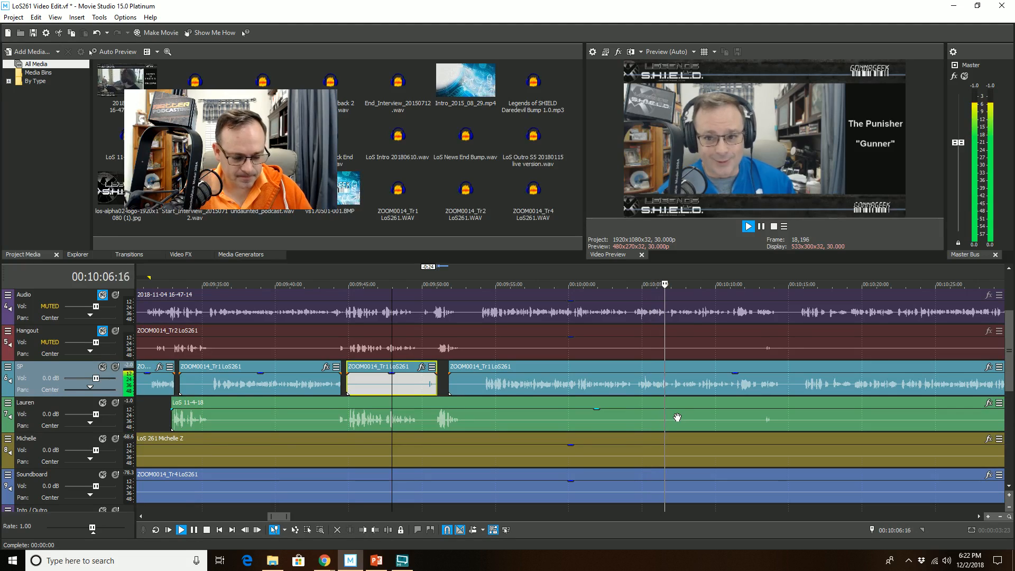
pyautogui.scroll(-2, 677, 417)
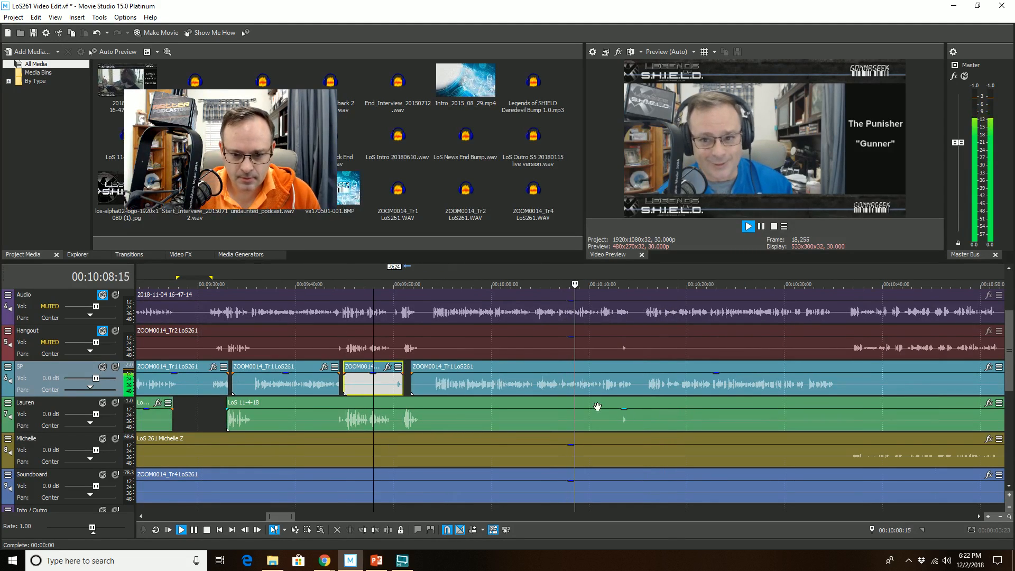
# - Replay the ZOOM0014_Tr1 LoS261 speech from 00:10:04:12 to about 00:10:06
pyautogui.click(534, 366)
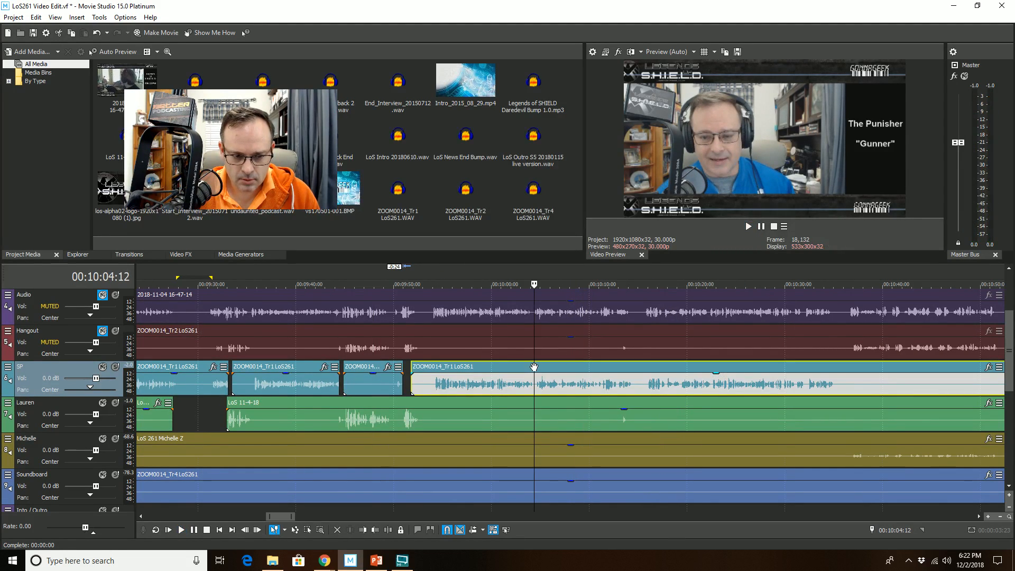
pyautogui.press('space')
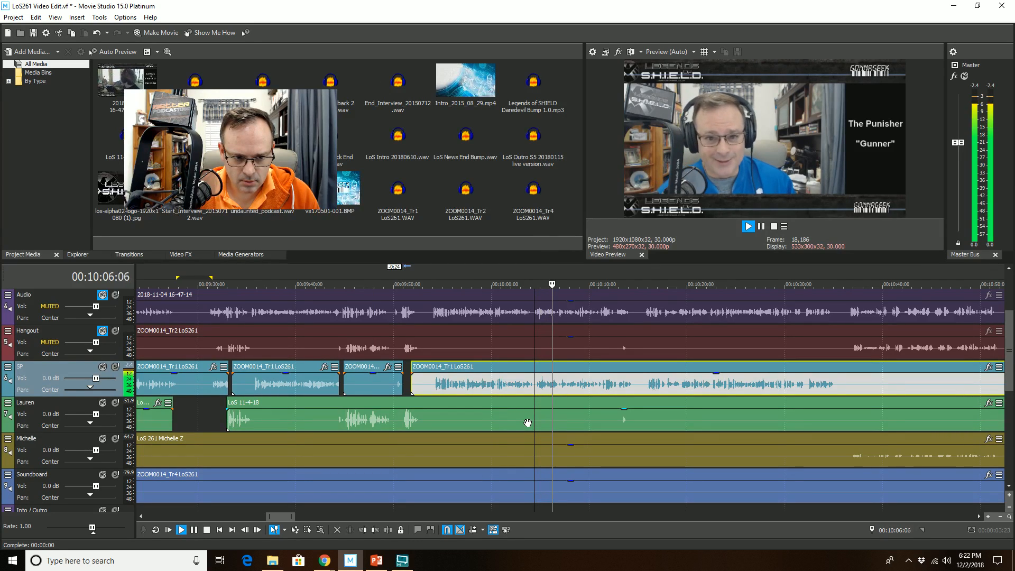
pyautogui.press('space')
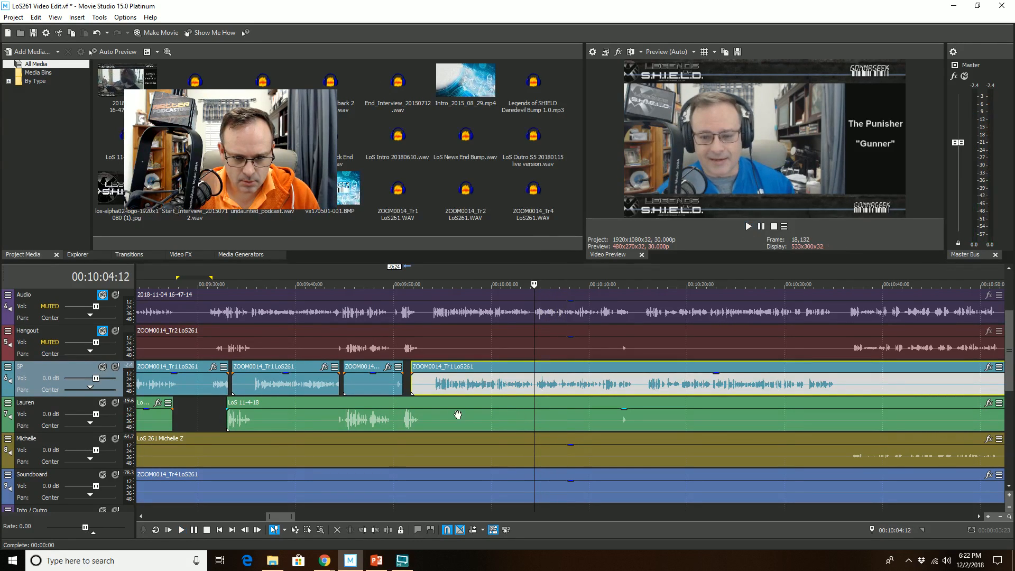
# - Split the LoS 11-4-18 event at 00:09:49:24 and trim the start of the following part to 00:09:51:00
pyautogui.click(392, 403)
pyautogui.scroll(4, 392, 403)
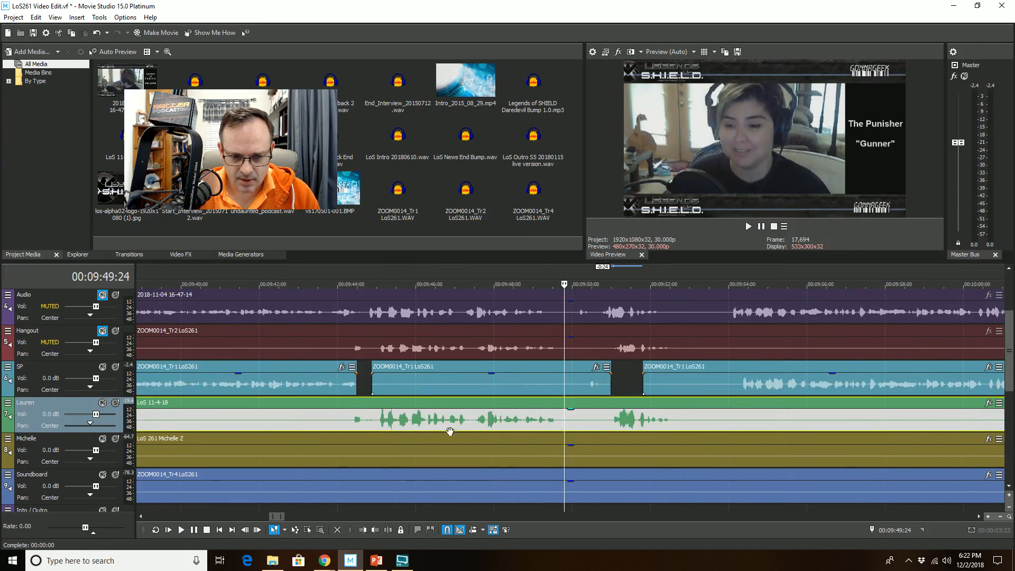
pyautogui.press('s')
pyautogui.click(608, 402)
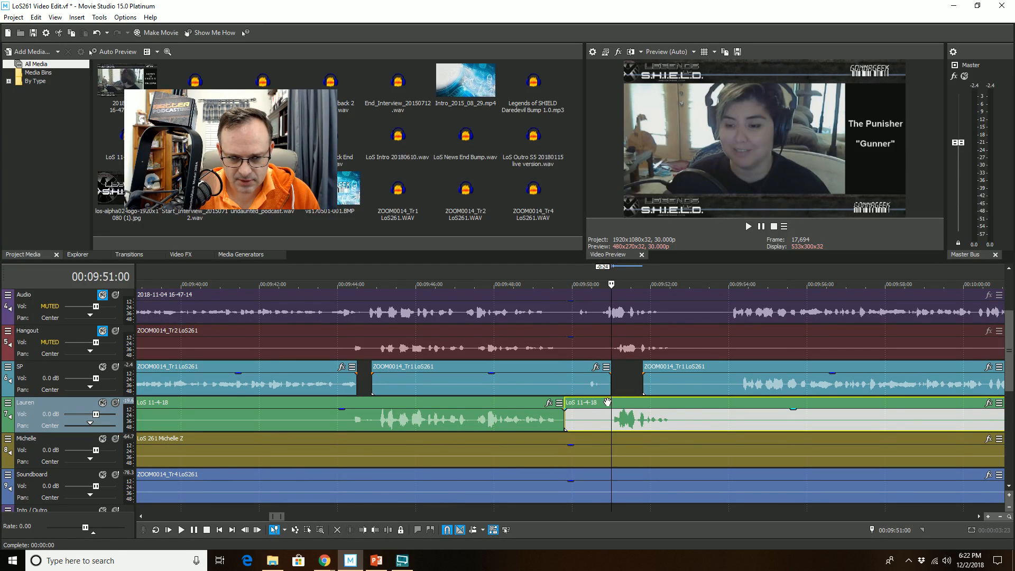
pyautogui.click(362, 529)
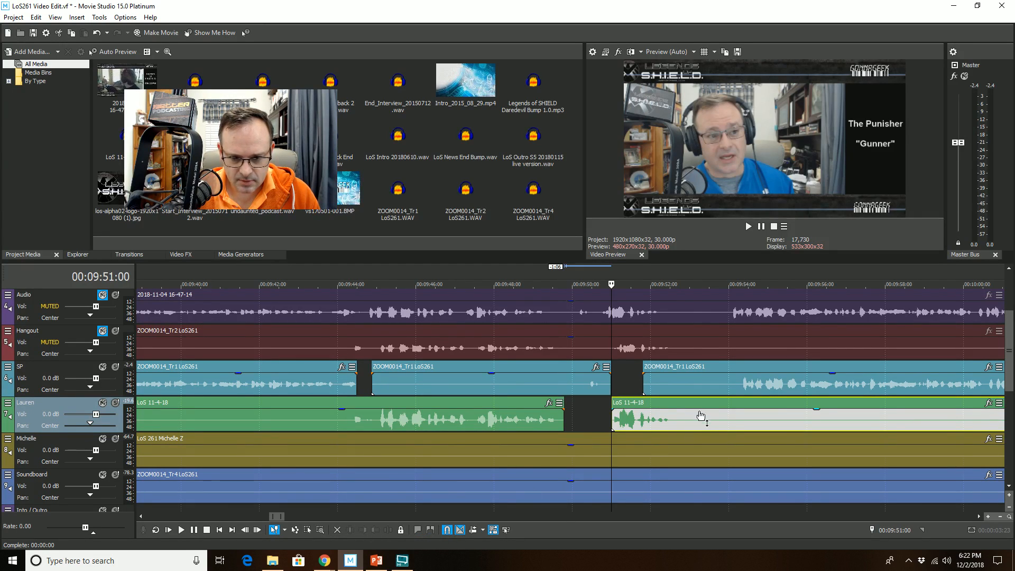
# - Split the LoS 11-4-18 event at 00:09:53:03 and trim the start of the following part to 00:10:12:17
pyautogui.click(693, 416)
pyautogui.click(388, 531)
pyautogui.scroll(-4, 890, 453)
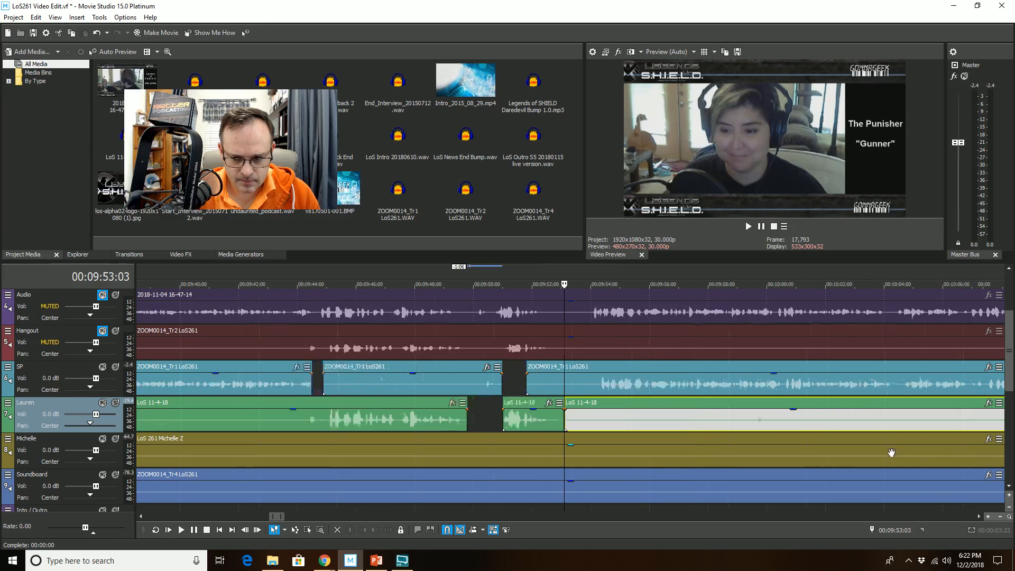
pyautogui.click(754, 405)
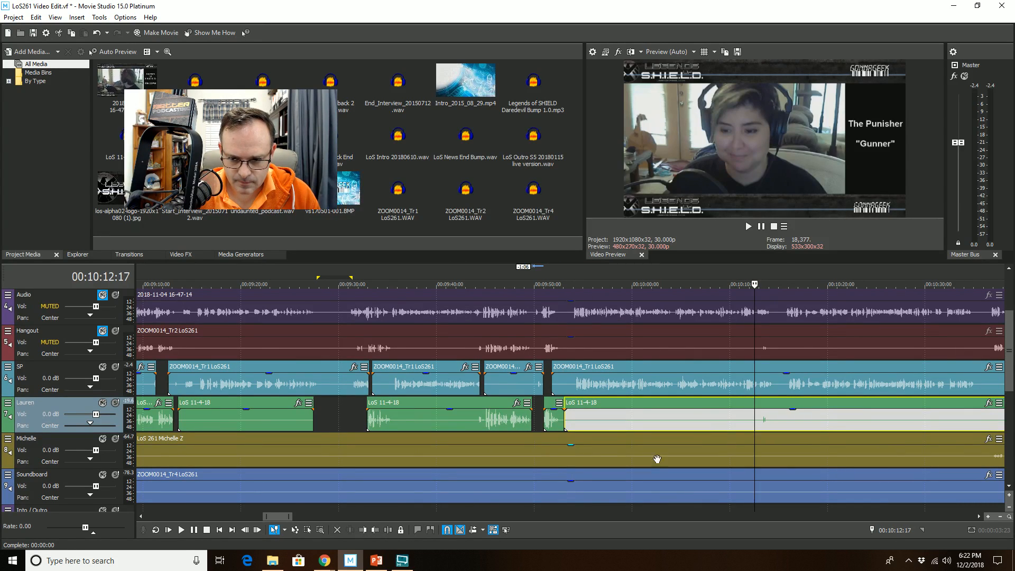
pyautogui.click(362, 530)
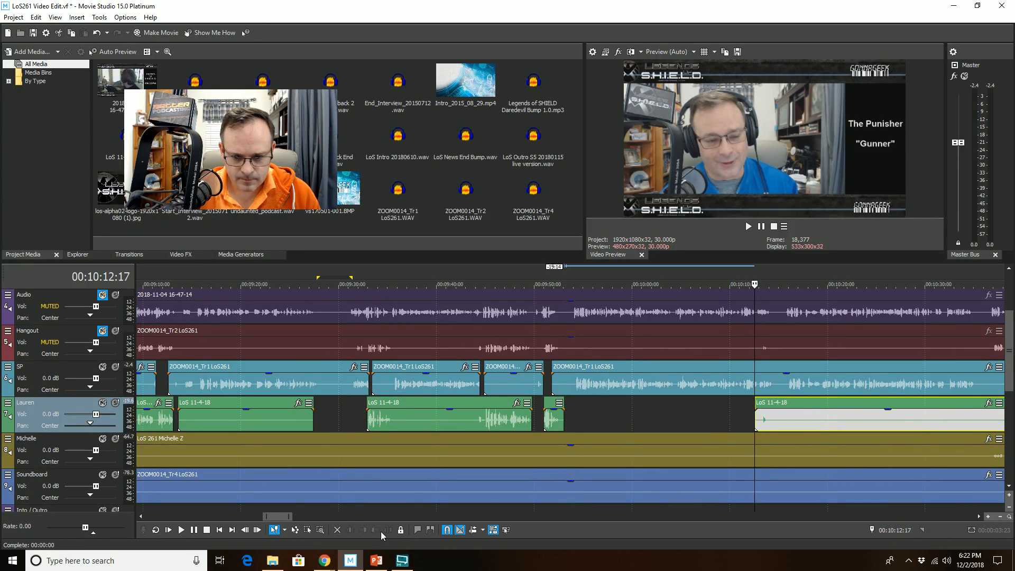
# - Play back from 00:09:47:09 across the LoS 11-4-18 gap before 00:09:51:00 to past 00:09:51:18
pyautogui.click(508, 405)
pyautogui.press('space')
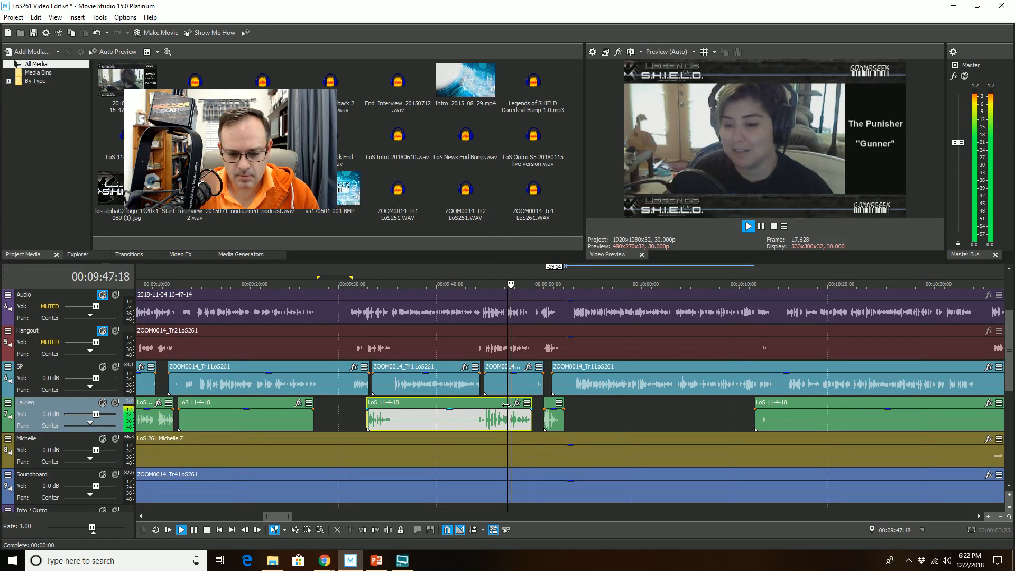
pyautogui.scroll(5, 505, 406)
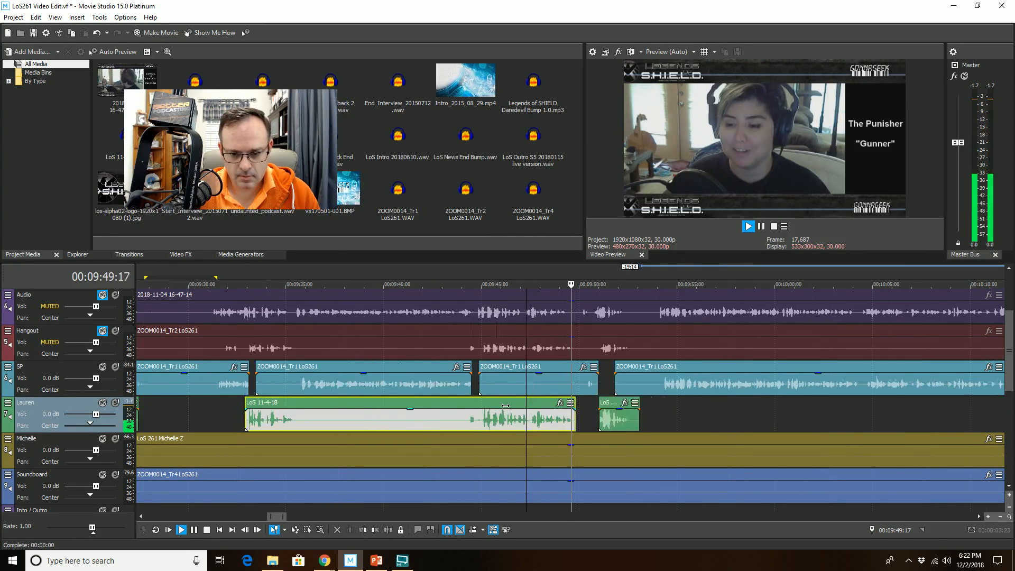
pyautogui.scroll(-3, 502, 407)
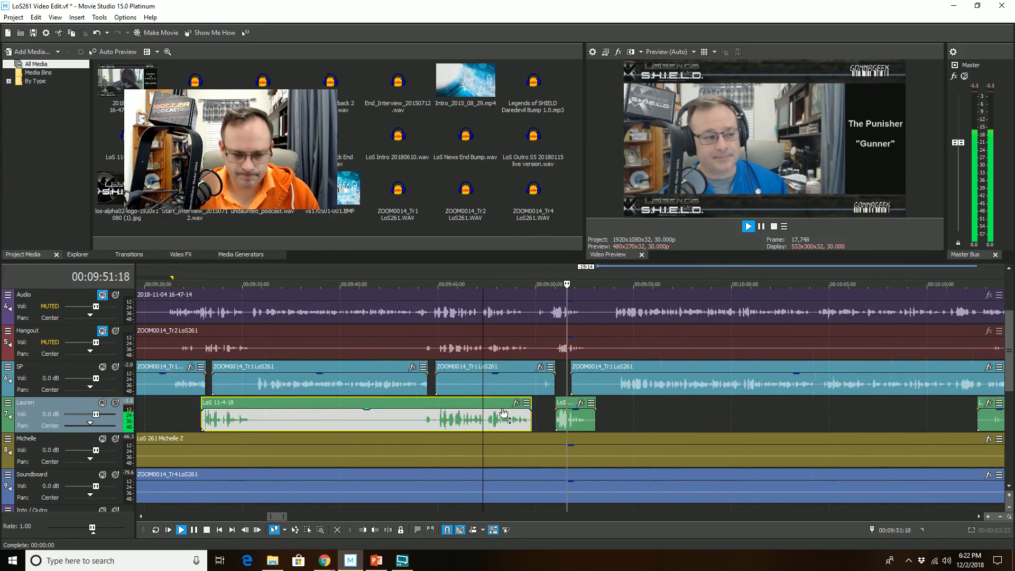
pyautogui.press('space')
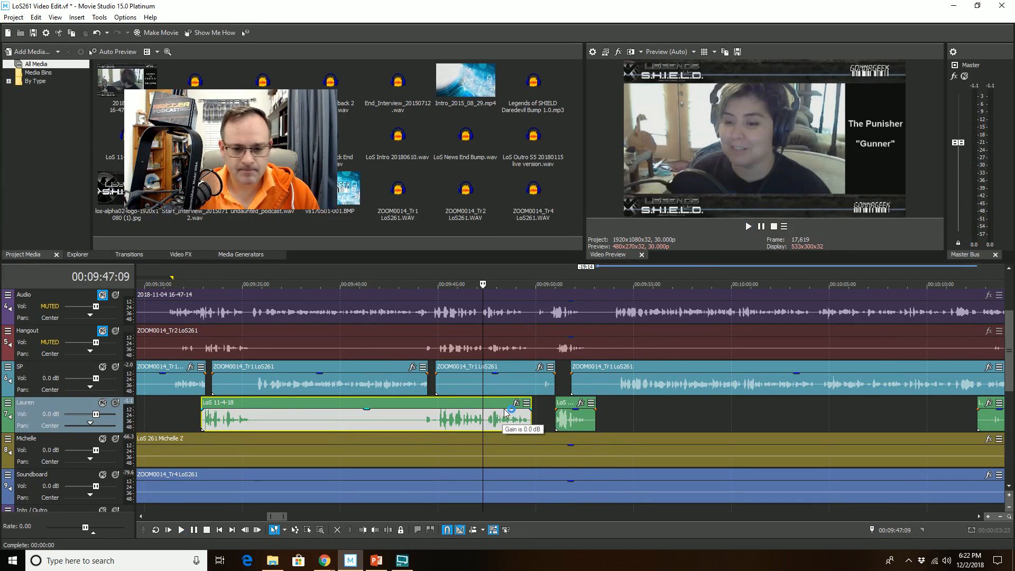
pyautogui.click(549, 417)
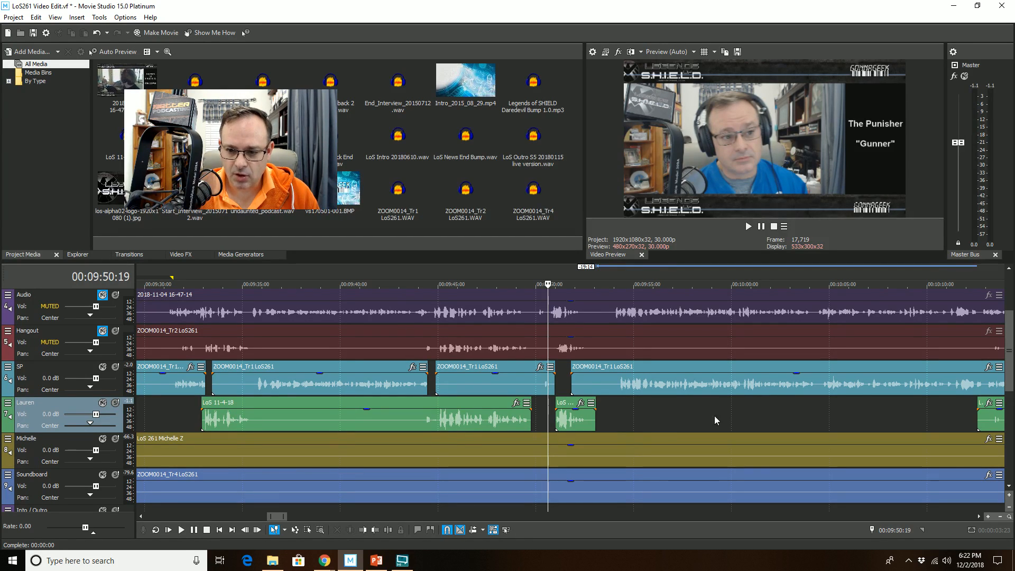
pyautogui.click(601, 367)
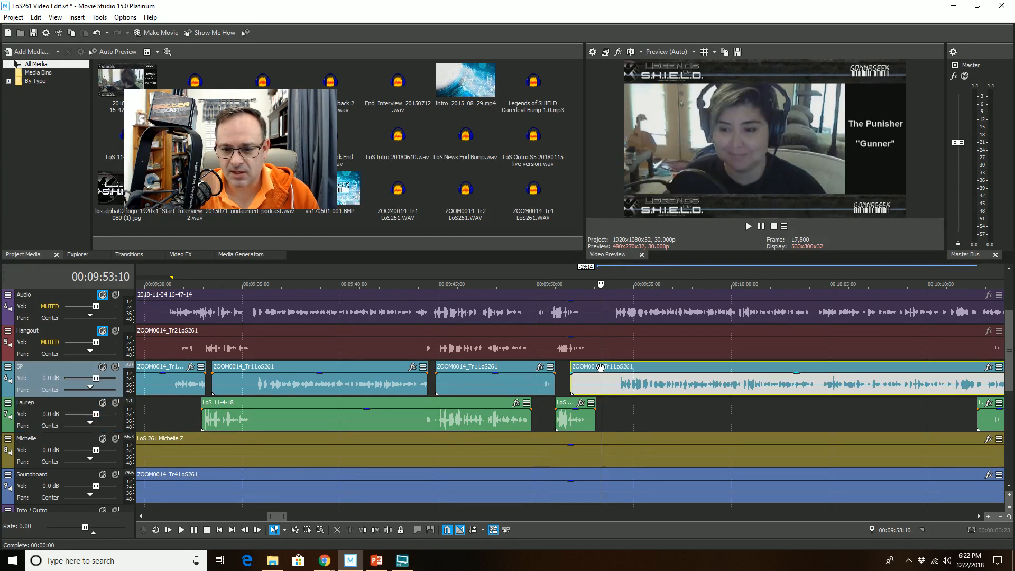
pyautogui.click(539, 367)
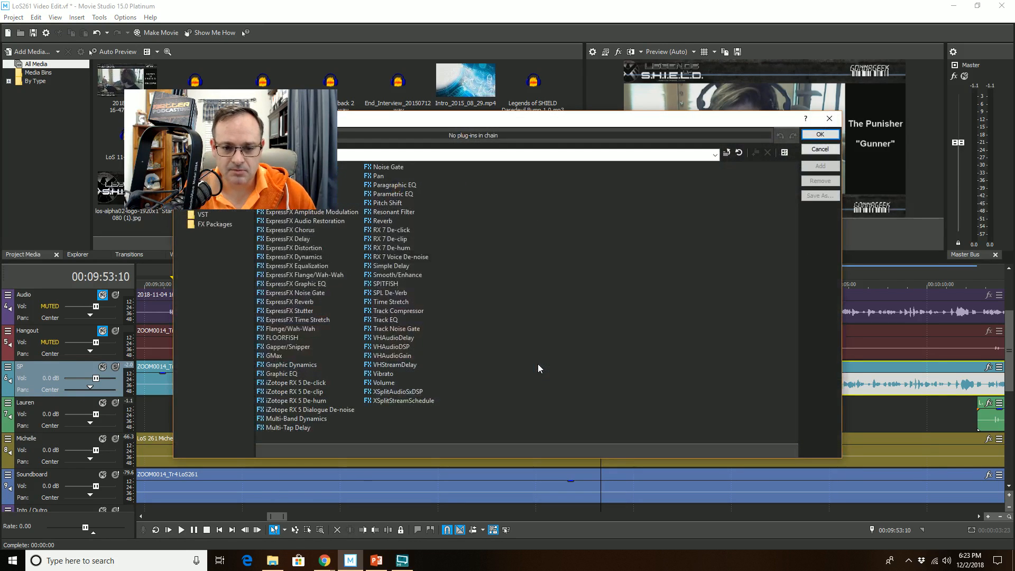
pyautogui.click(817, 150)
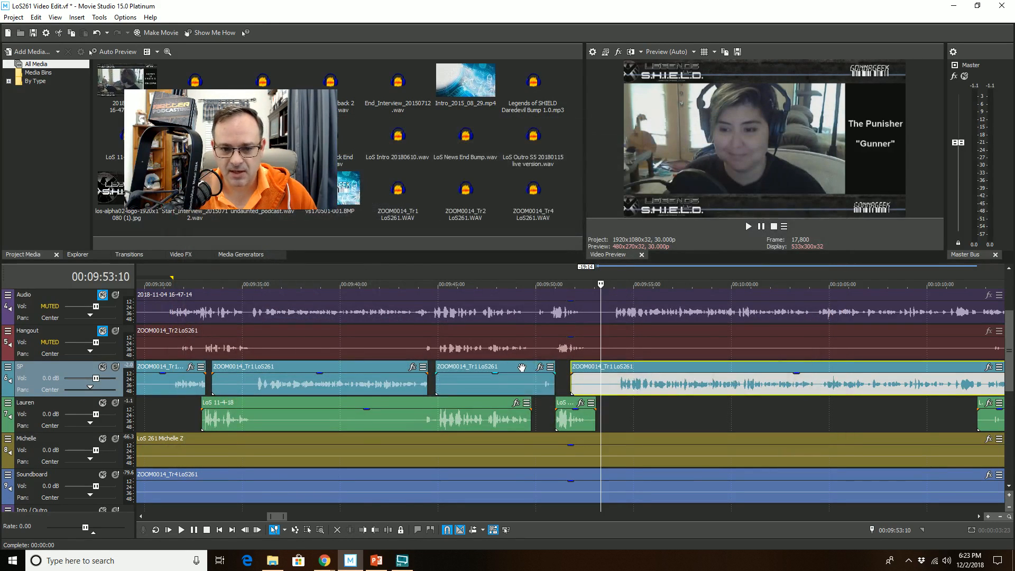
# - Play back the tracks from about 00:09:49 to 00:10:48, checking the edited gaps and the unedited speech that follows
pyautogui.click(522, 368)
pyautogui.press('space')
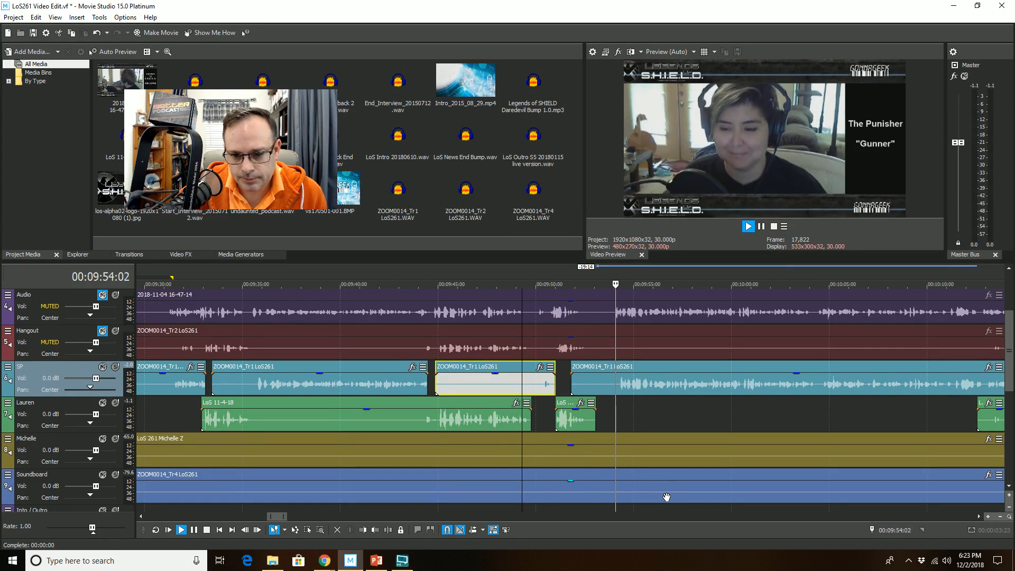
pyautogui.scroll(-2, 662, 465)
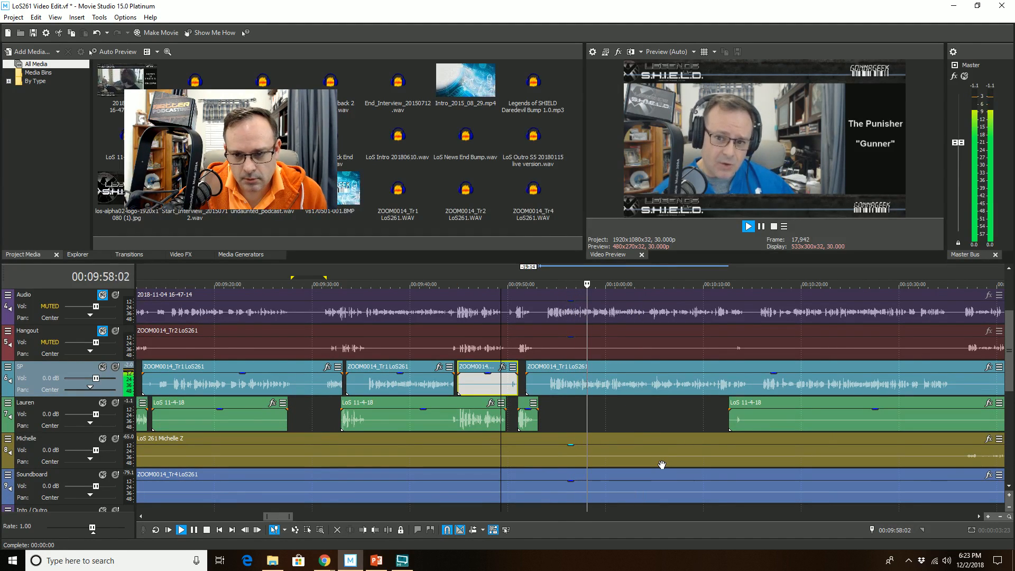
pyautogui.scroll(-1, 662, 464)
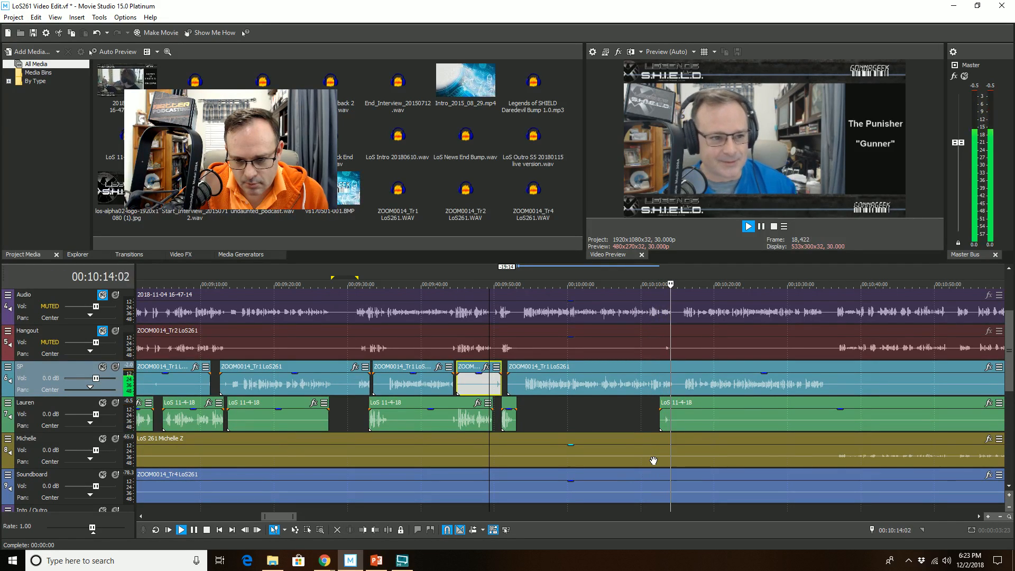
pyautogui.scroll(-2, 711, 407)
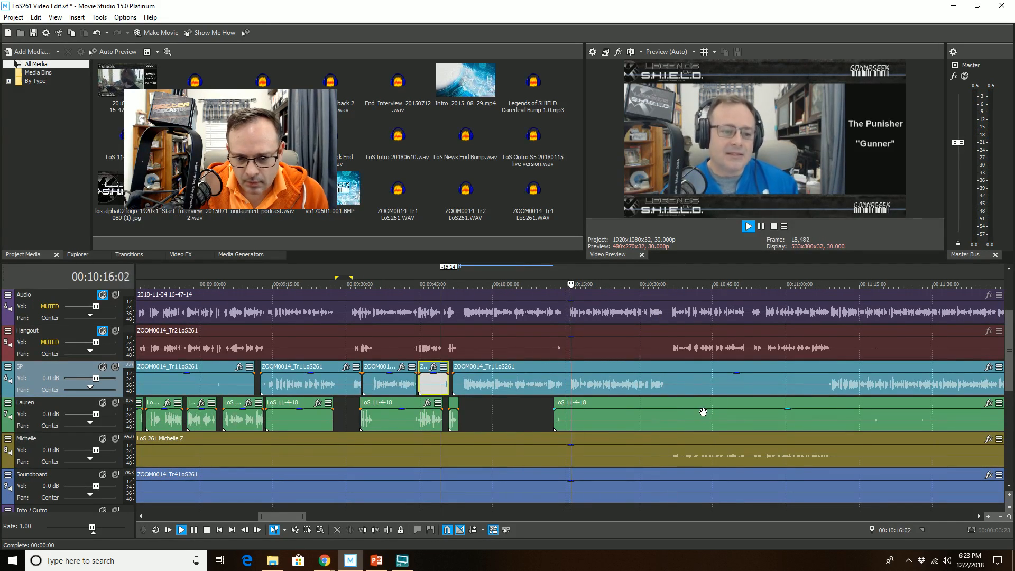
pyautogui.scroll(3, 702, 411)
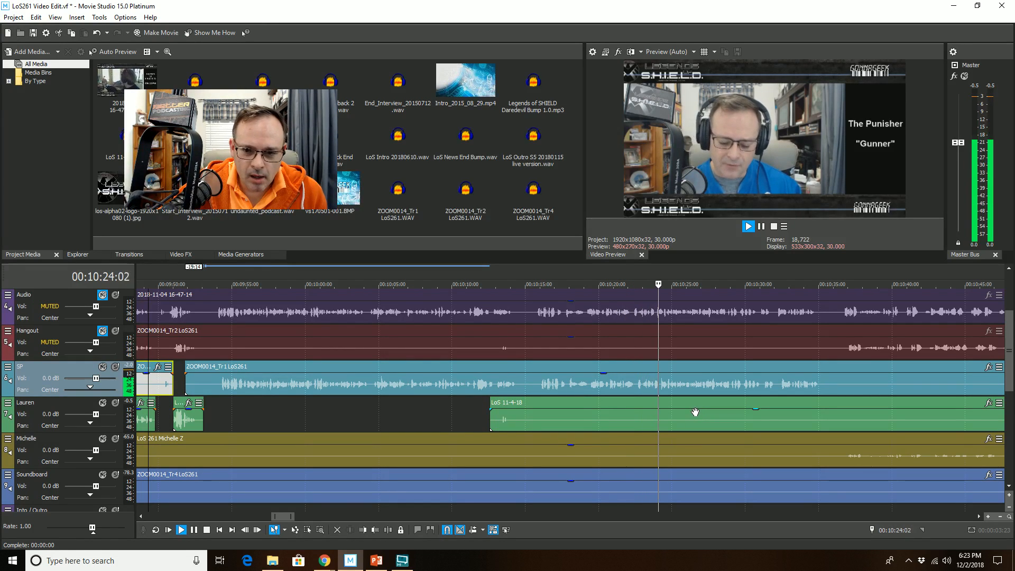
pyautogui.scroll(-2, 695, 411)
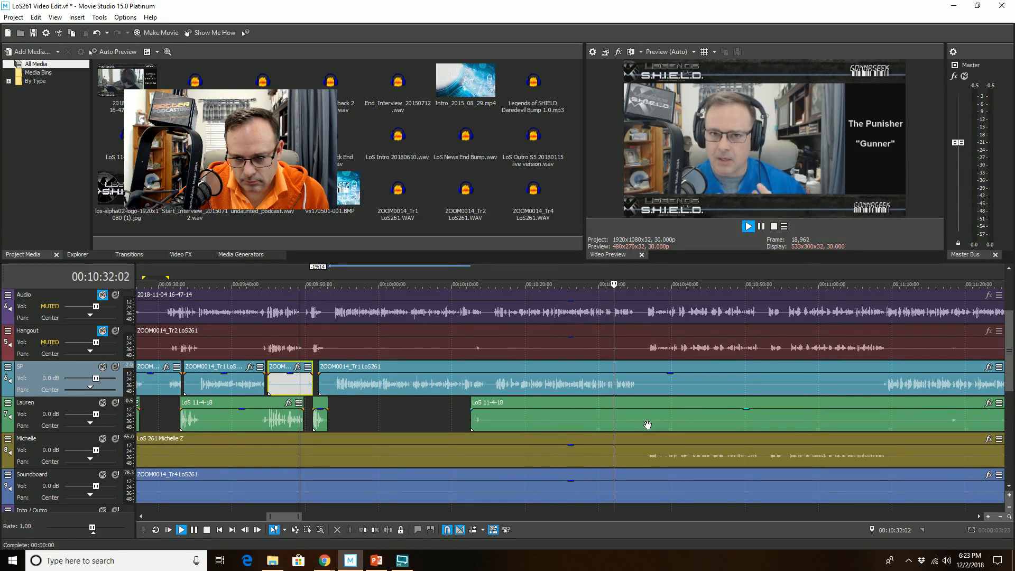
pyautogui.scroll(3, 647, 425)
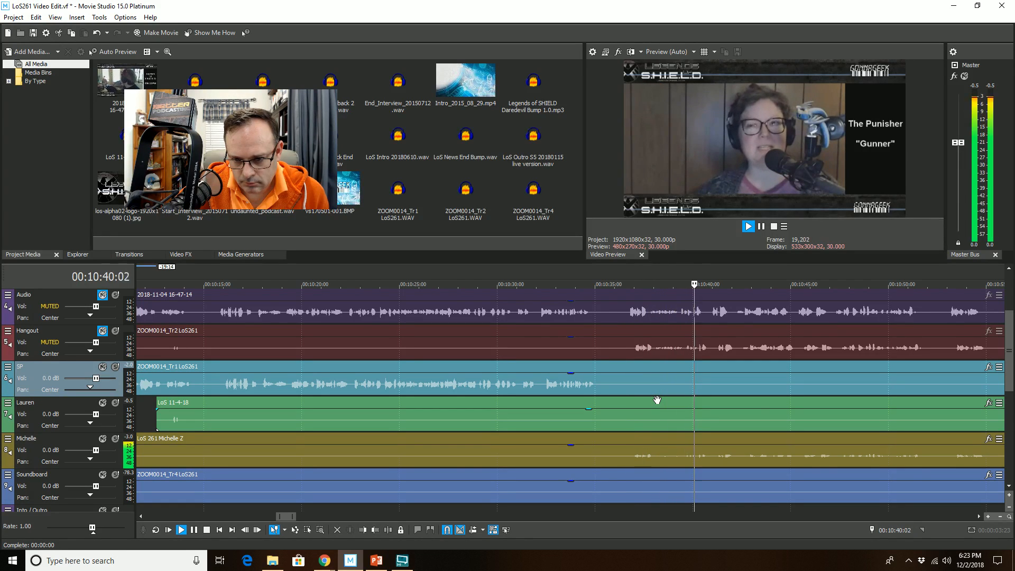
pyautogui.scroll(-1, 656, 400)
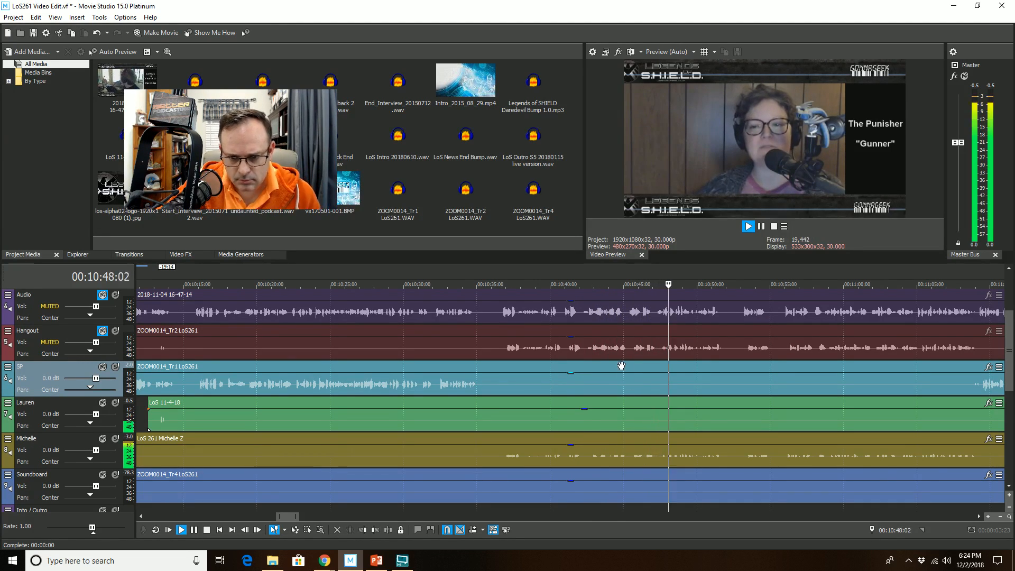
pyautogui.click(604, 366)
pyautogui.press('space')
pyautogui.click(590, 368)
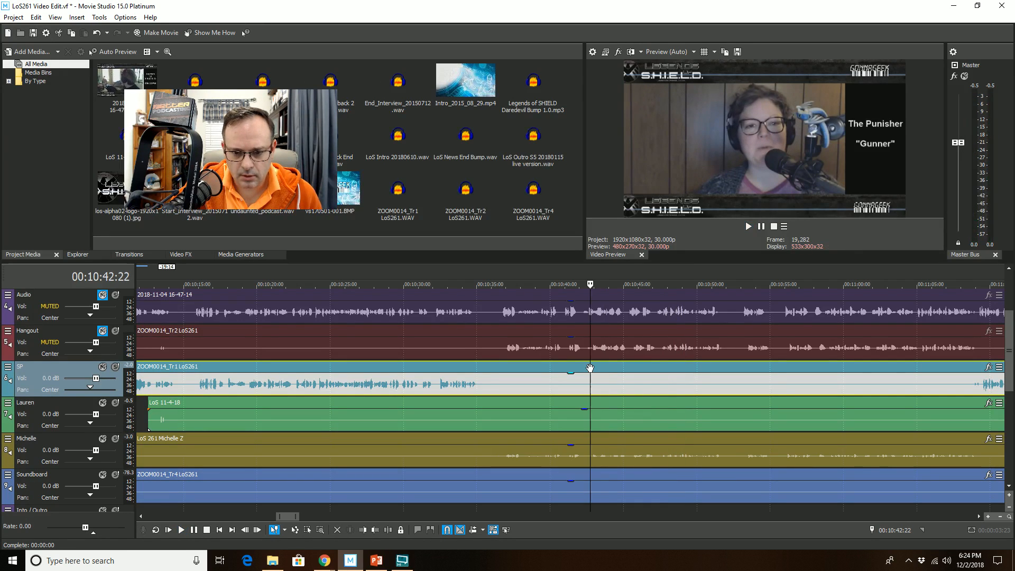
pyautogui.press('space')
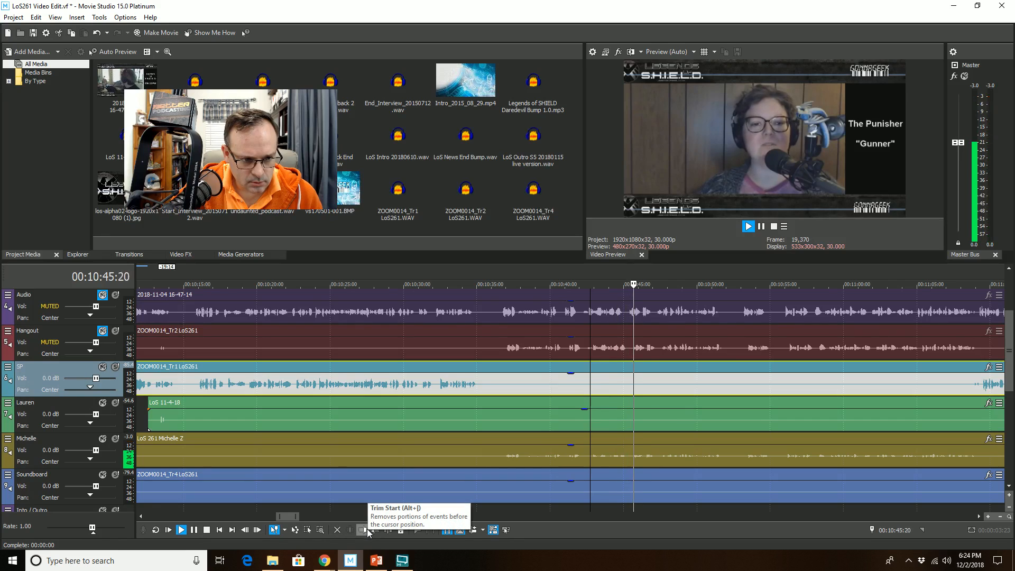
pyautogui.press('space')
# - Try splitting the ZOOM0014_Tr1 LoS261 event at 00:10:42:22, and replay from that point with the split undone
pyautogui.click(388, 530)
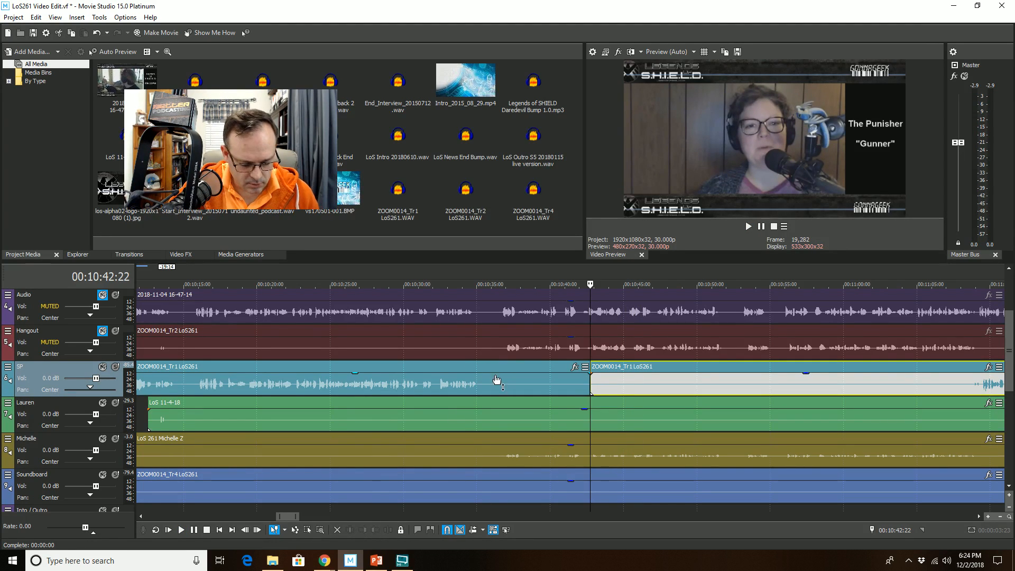
pyautogui.hotkey('ctrl', 'z')
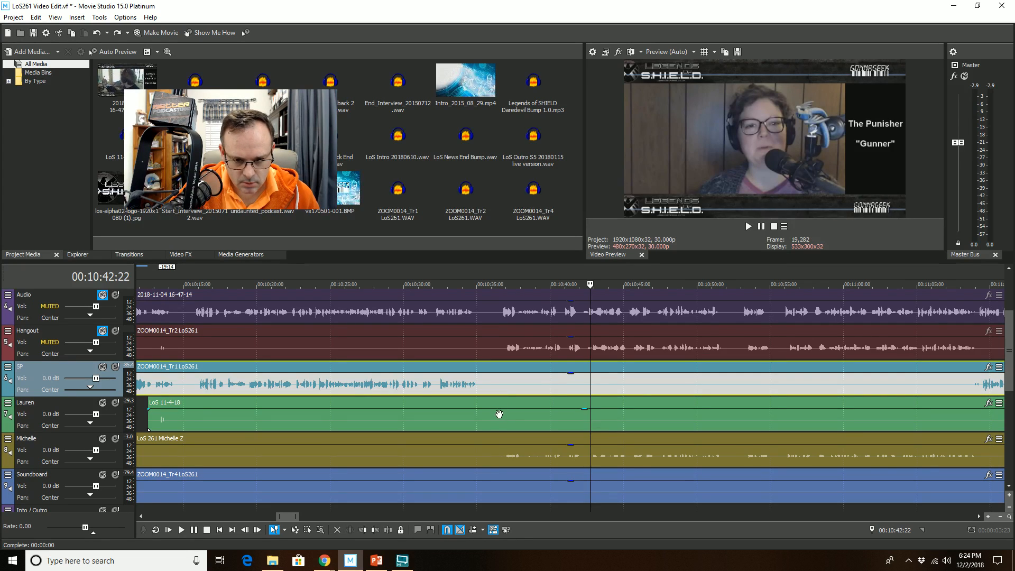
pyautogui.press('space')
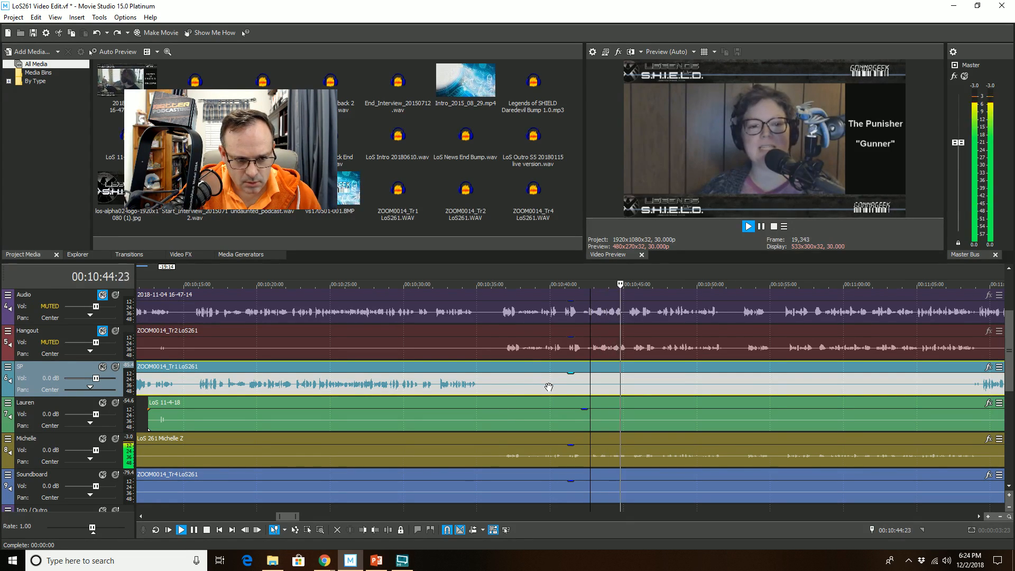
pyautogui.press('space')
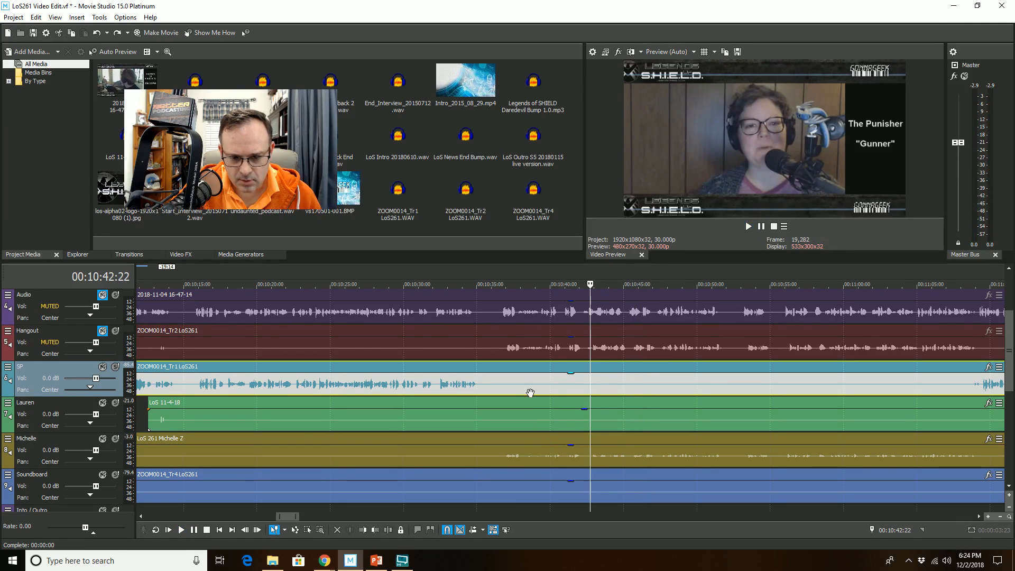
# - Split the LoS 11-4-18 event at 00:10:35:14 and trim the start of the following part to 00:11:08:22
pyautogui.click(483, 402)
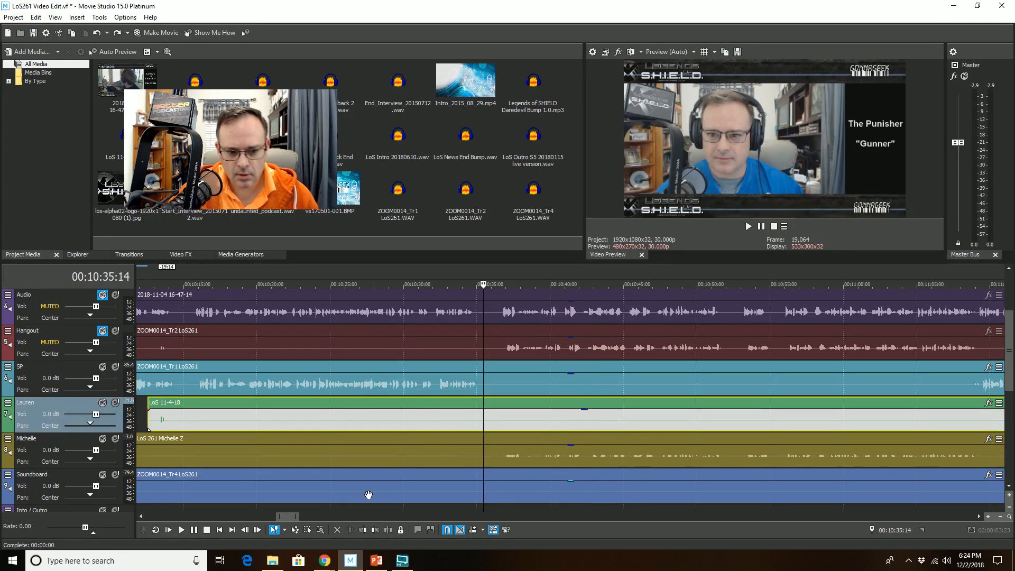
pyautogui.click(388, 530)
pyautogui.scroll(-3, 670, 468)
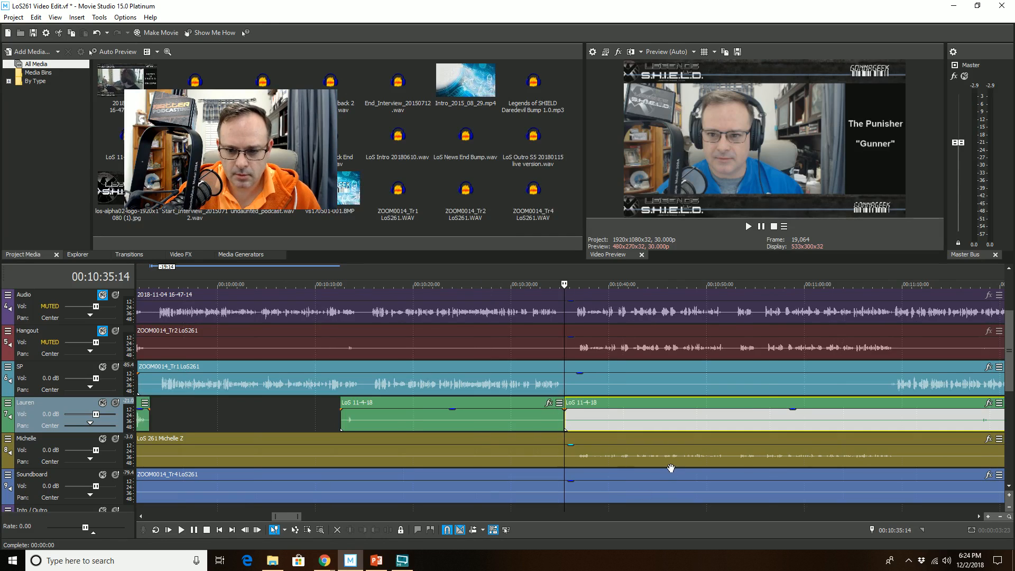
pyautogui.click(889, 403)
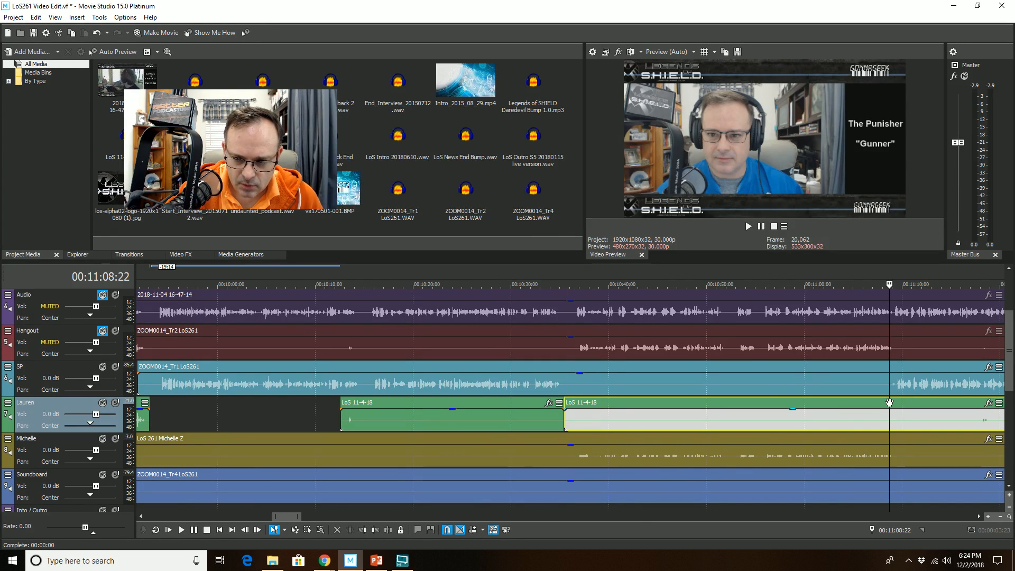
pyautogui.scroll(-3, 715, 474)
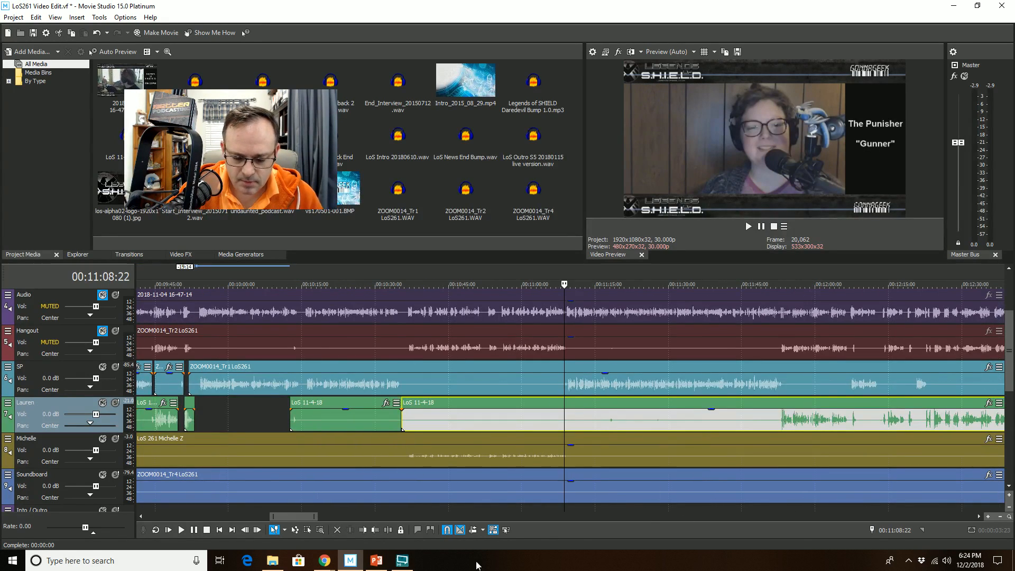
pyautogui.click(365, 530)
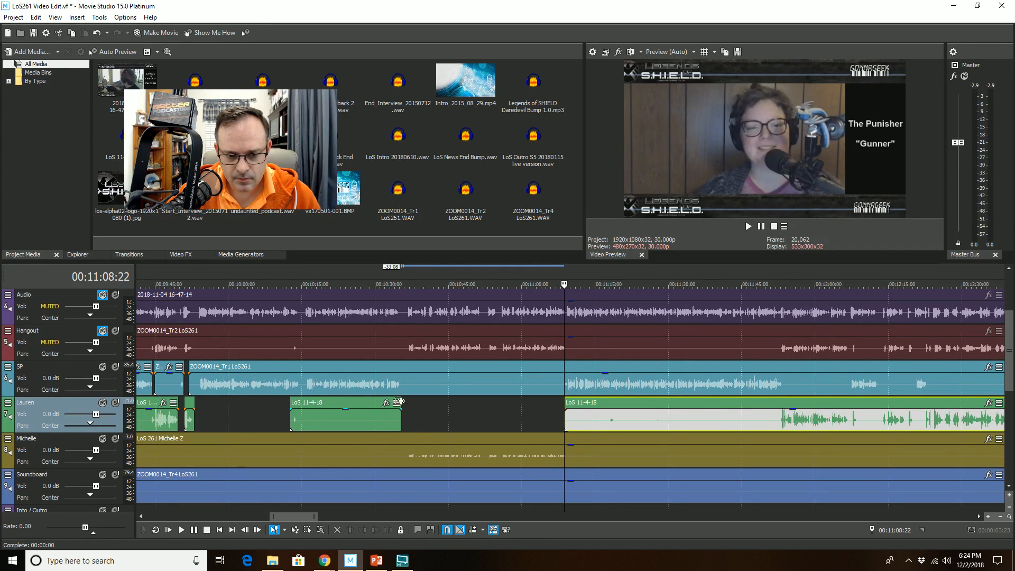
# - Play back the tracks from 00:10:33:08 to about 00:10:58:23, listening across the gap in the LoS 11-4-18 audio
pyautogui.click(390, 364)
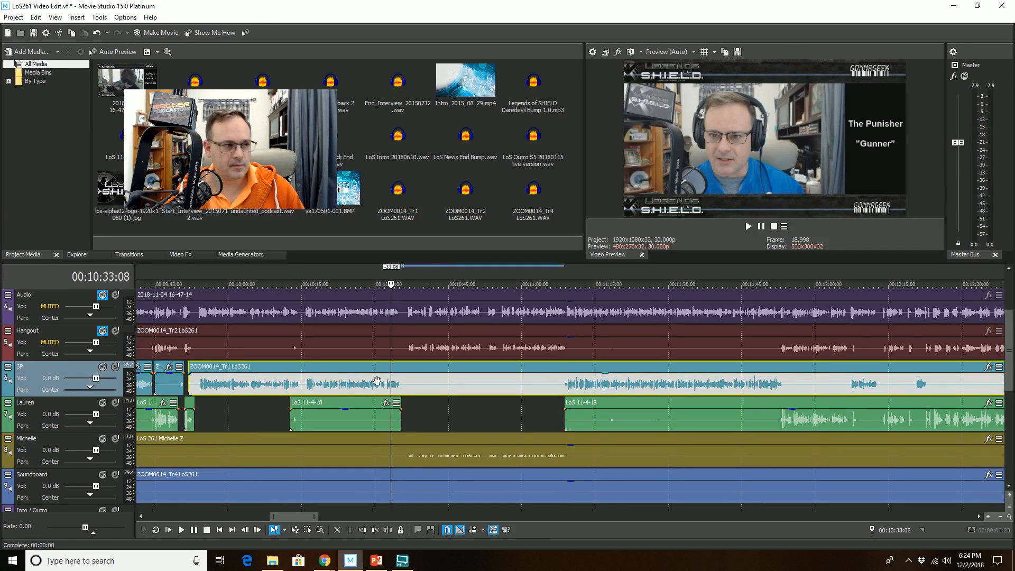
pyautogui.press('space')
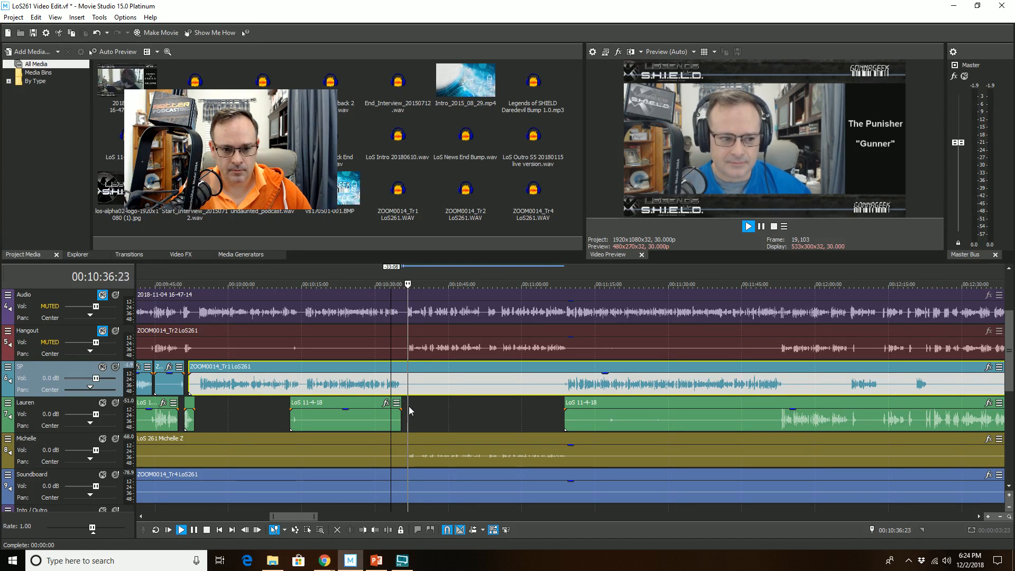
pyautogui.scroll(3, 411, 412)
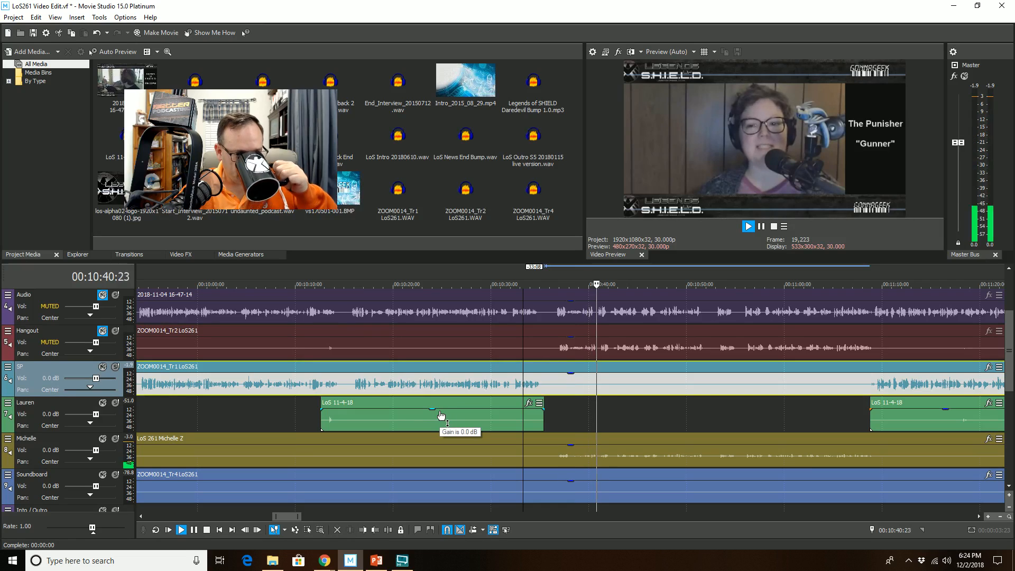
pyautogui.scroll(-1, 442, 415)
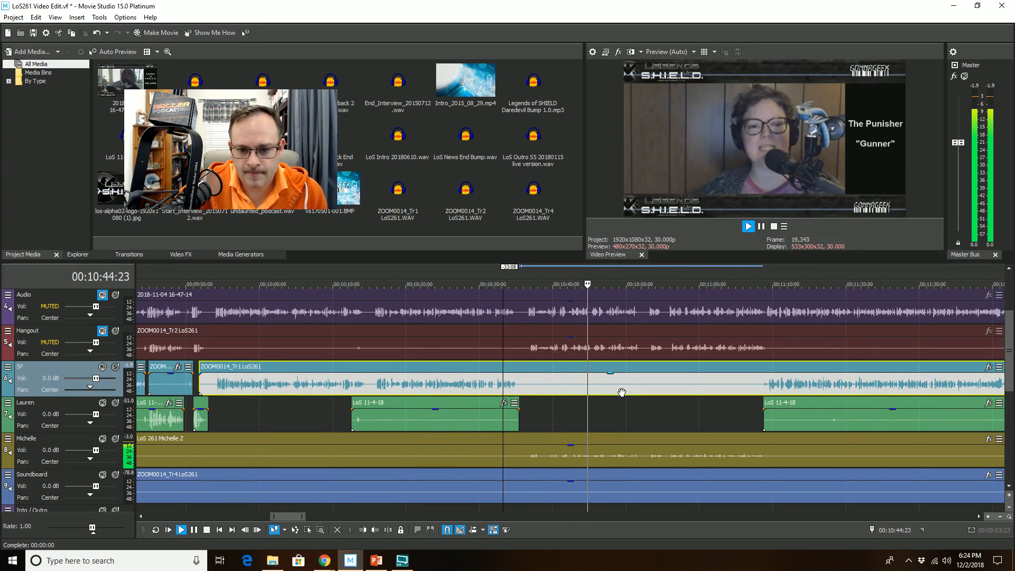
pyautogui.scroll(-1, 622, 391)
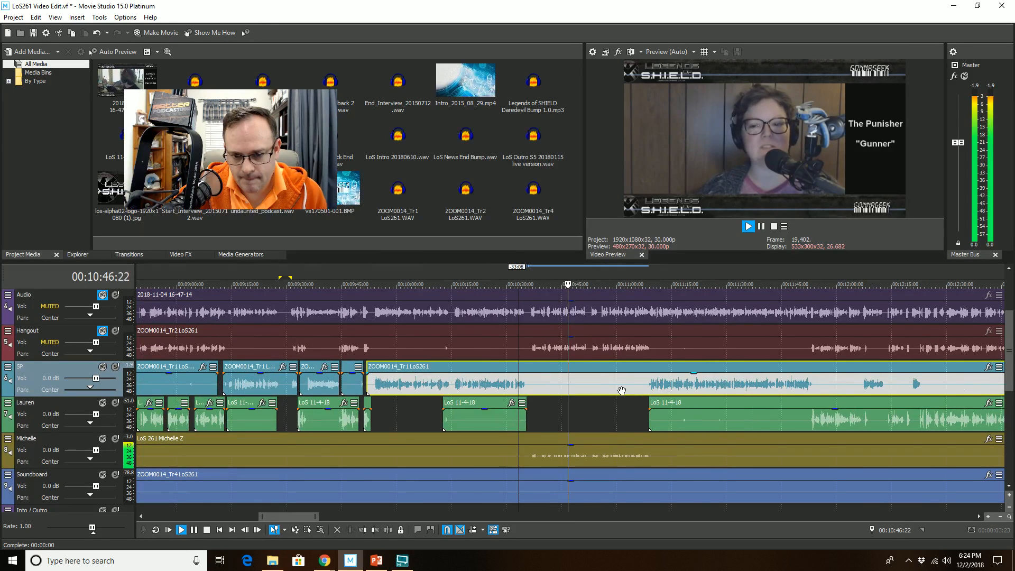
pyautogui.scroll(3, 621, 391)
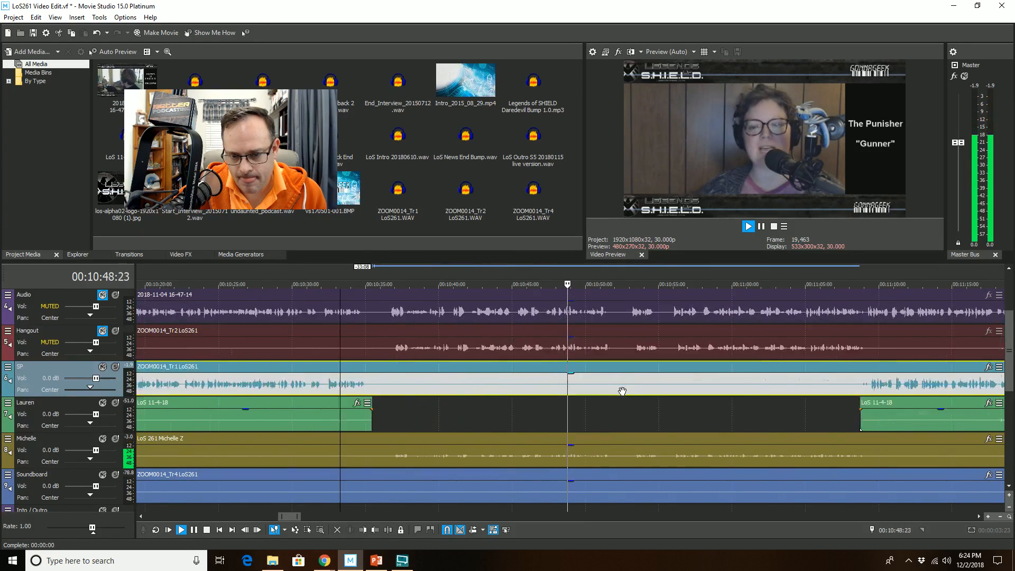
pyautogui.scroll(1, 622, 391)
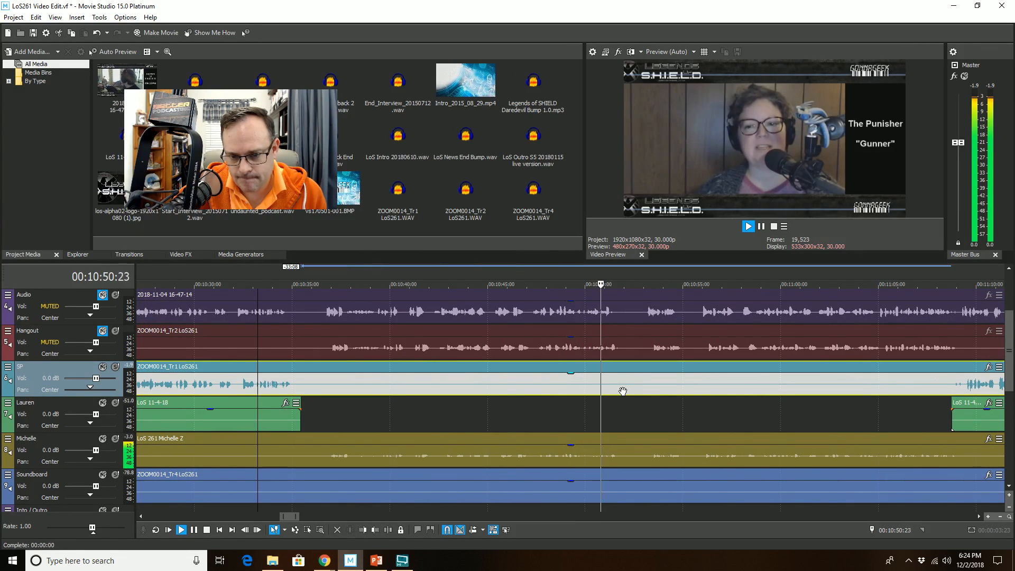
pyautogui.scroll(-1, 623, 391)
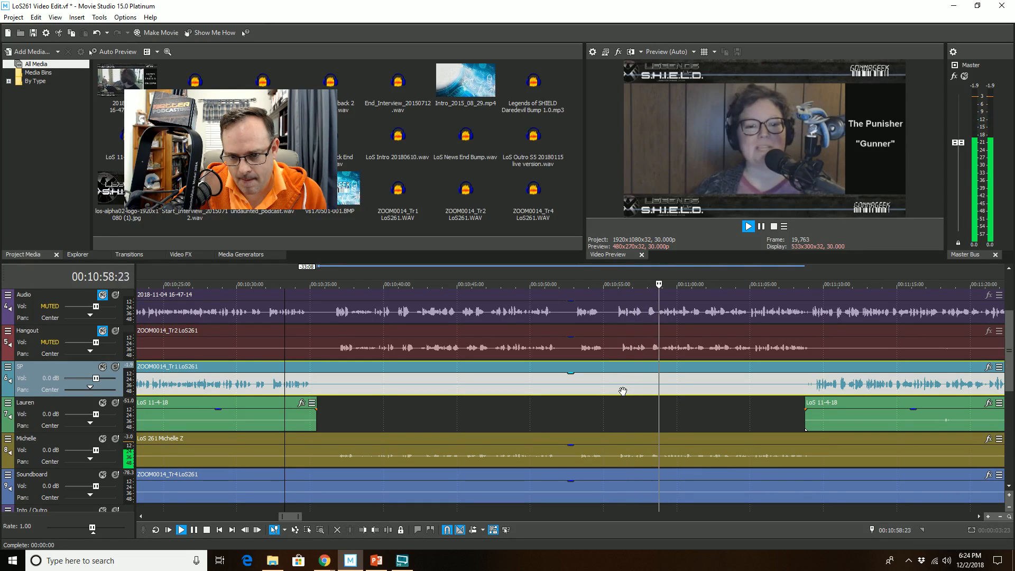
pyautogui.click(646, 343)
pyautogui.press('space')
# - Try splitting the ZOOM0014_Tr2 LoS261 event at 00:10:58:08, and undo that attempt
pyautogui.scroll(5, 641, 354)
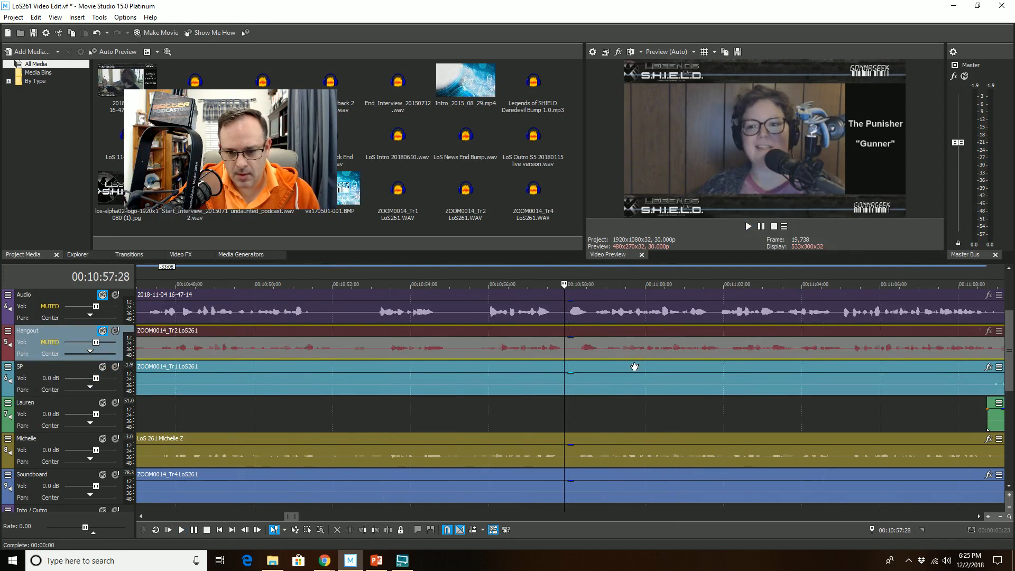
pyautogui.click(603, 348)
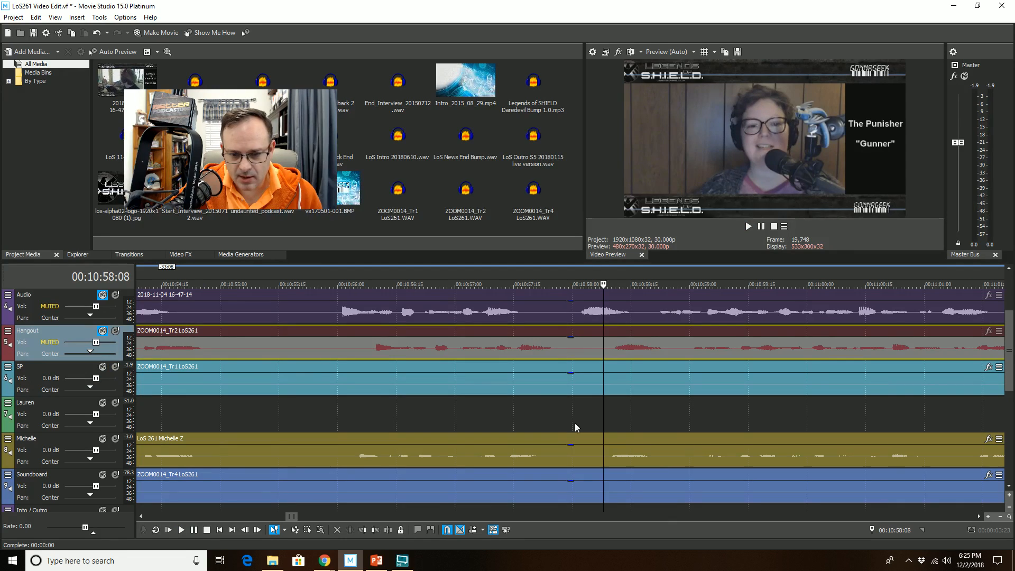
pyautogui.click(388, 530)
pyautogui.hotkey('ctrl', 'z')
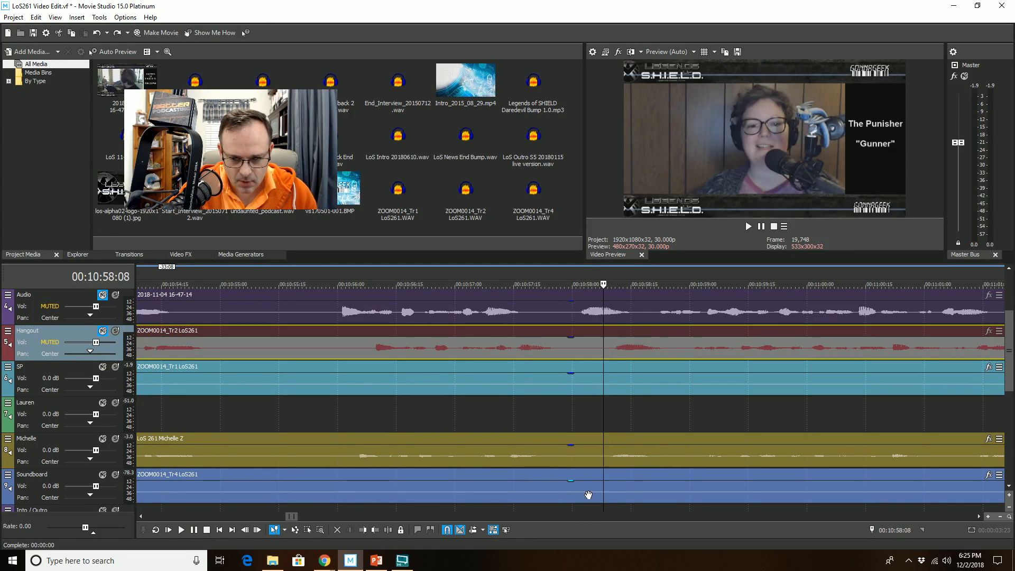
# - Split the track 8 speaker event at 00:10:58:07 and trim the start of the following part to 00:10:58:26
pyautogui.click(598, 459)
pyautogui.click(388, 530)
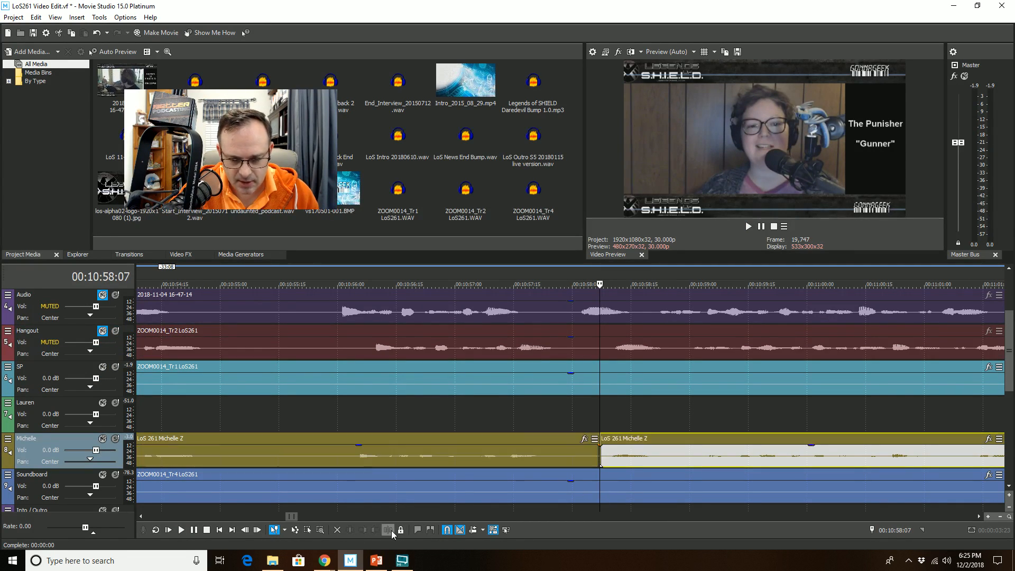
pyautogui.click(672, 459)
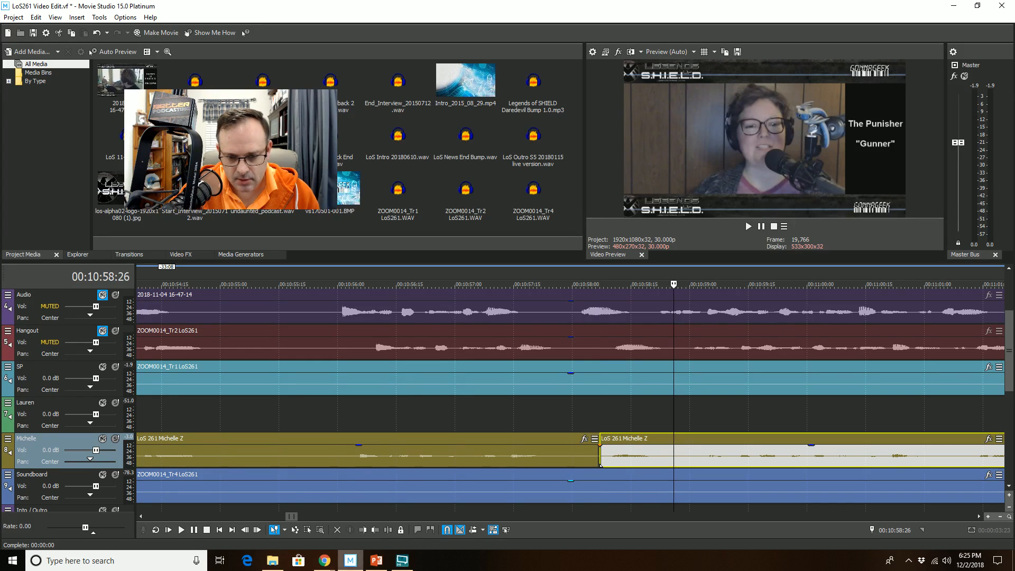
pyautogui.click(362, 529)
# - Play back from about 00:10:57 to about 00:11:33, checking the new gap on track 8 and the speech that follows
pyautogui.click(467, 413)
pyautogui.press('space')
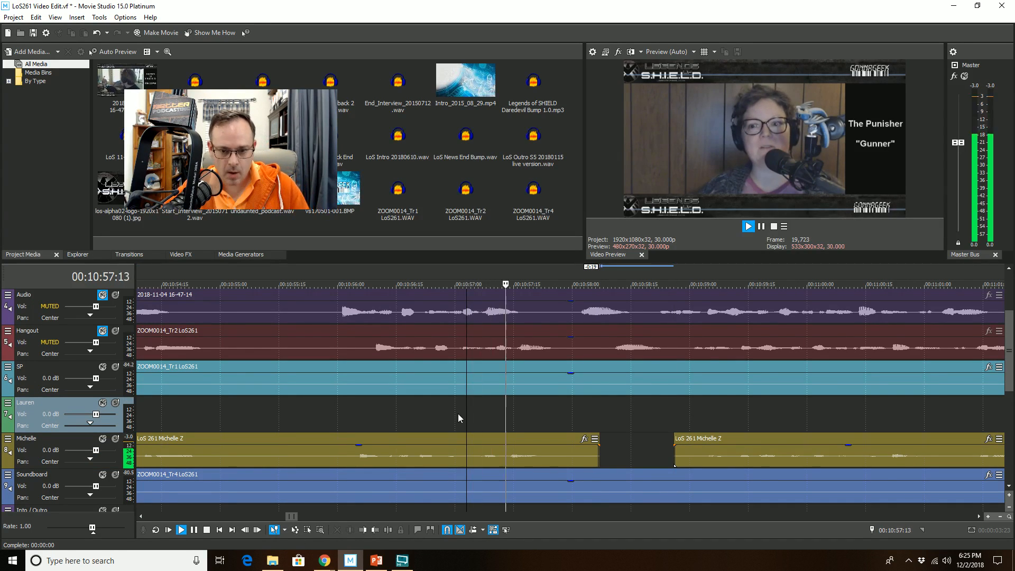
pyautogui.scroll(-4, 449, 421)
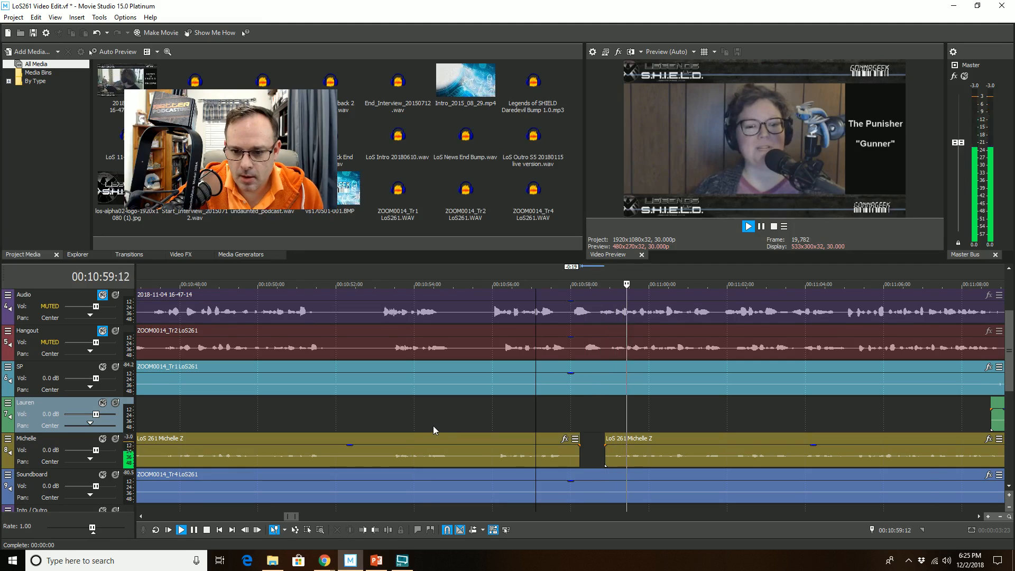
pyautogui.scroll(-1, 435, 426)
pyautogui.scroll(-1, 437, 425)
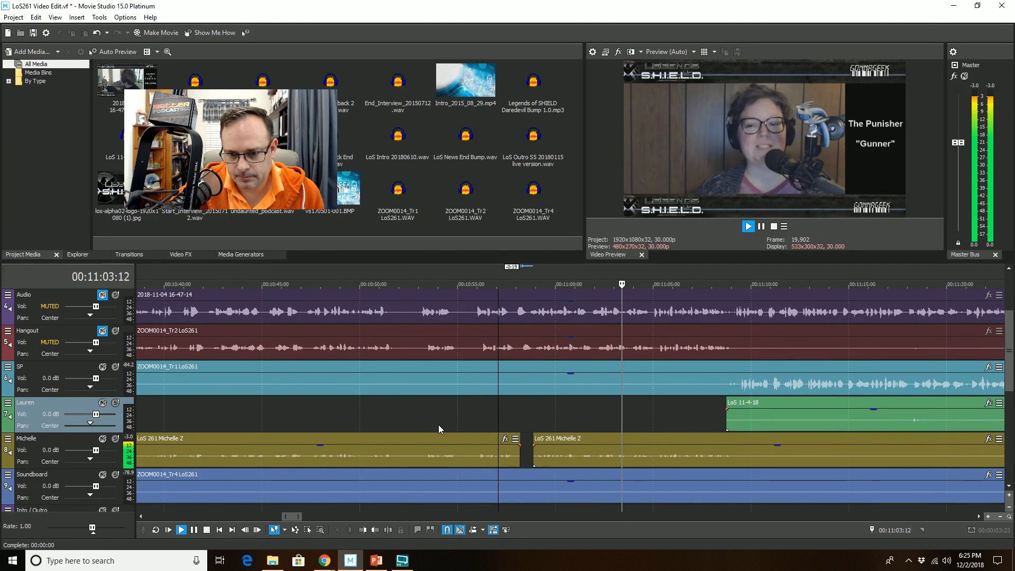
pyautogui.scroll(-1, 439, 424)
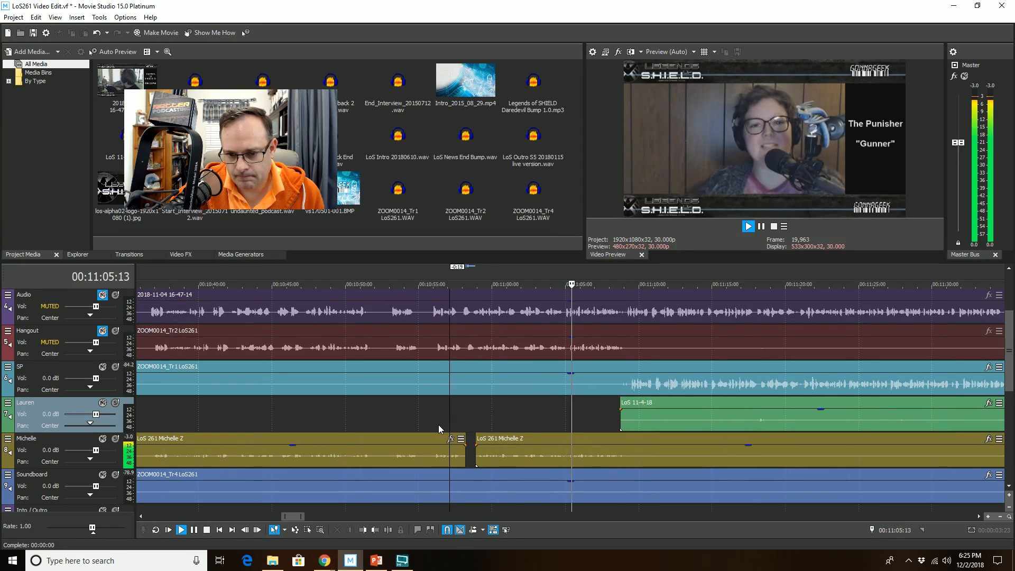
pyautogui.scroll(3, 644, 388)
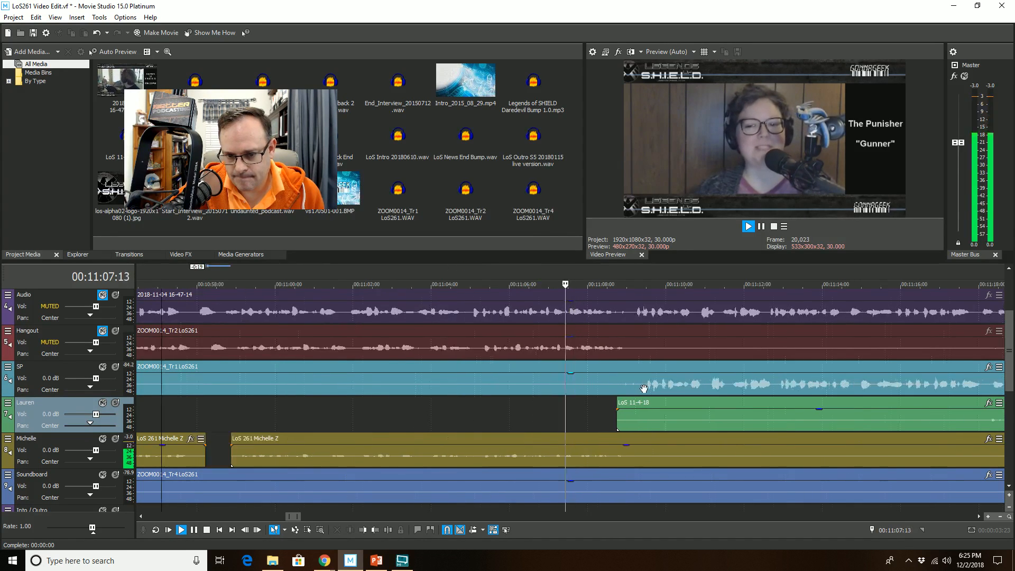
pyautogui.scroll(1, 644, 389)
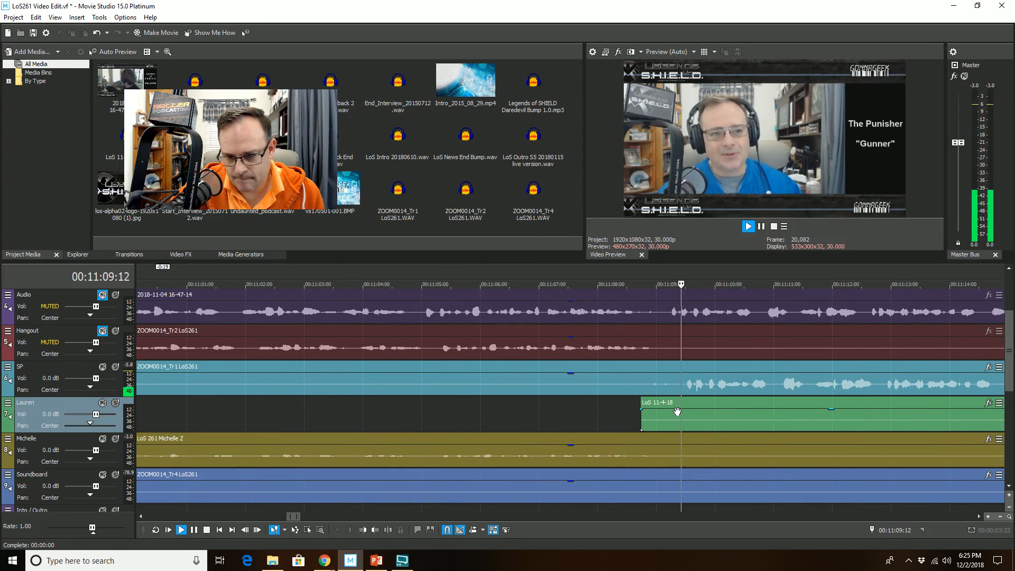
pyautogui.scroll(-1, 677, 411)
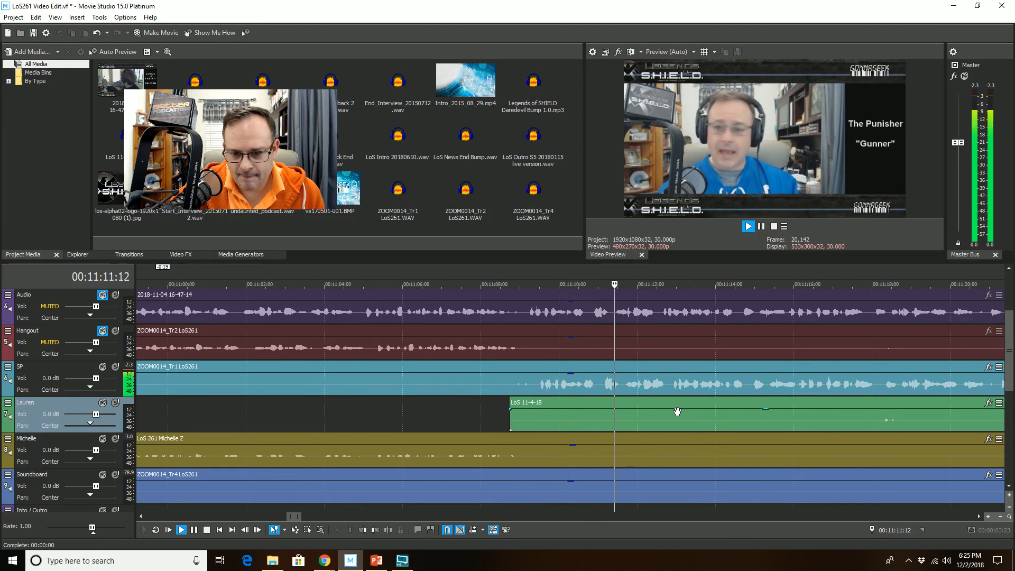
pyautogui.scroll(-2, 677, 412)
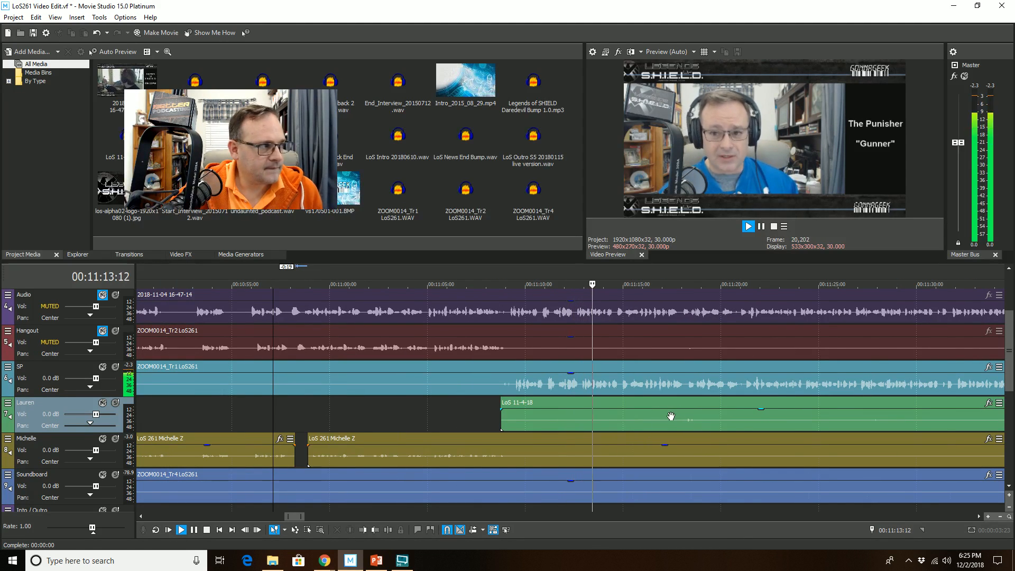
pyautogui.scroll(-1, 663, 423)
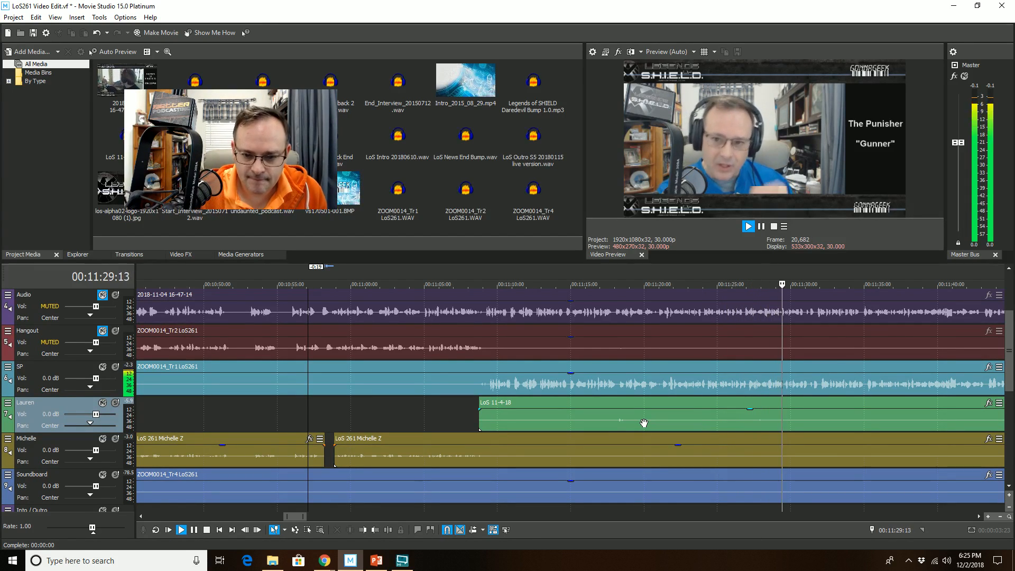
pyautogui.scroll(-4, 767, 401)
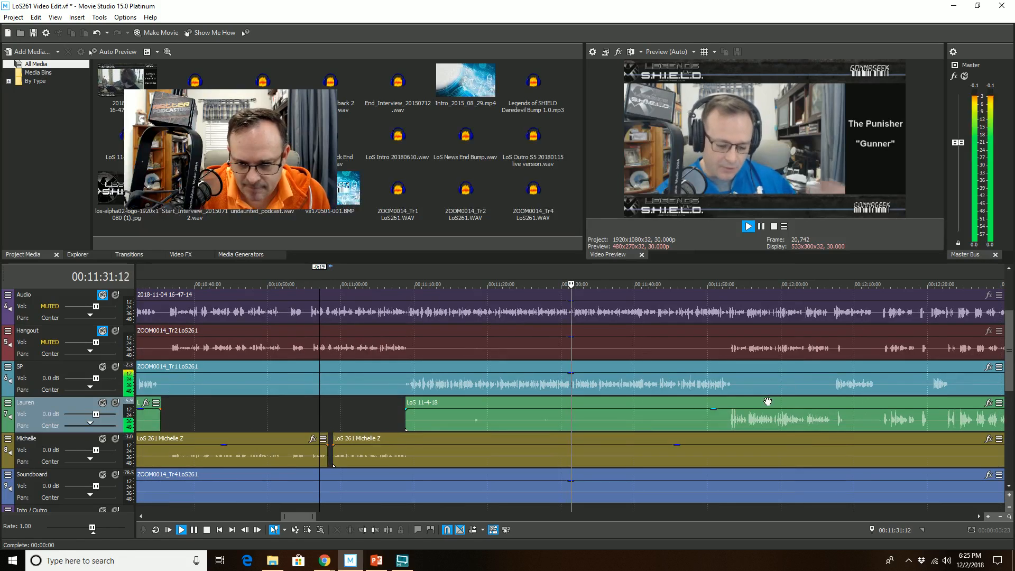
# - Replay the audio around 00:11:30:13 and split the LoS 11-4-18 event at 00:11:30:01
pyautogui.scroll(5, 666, 407)
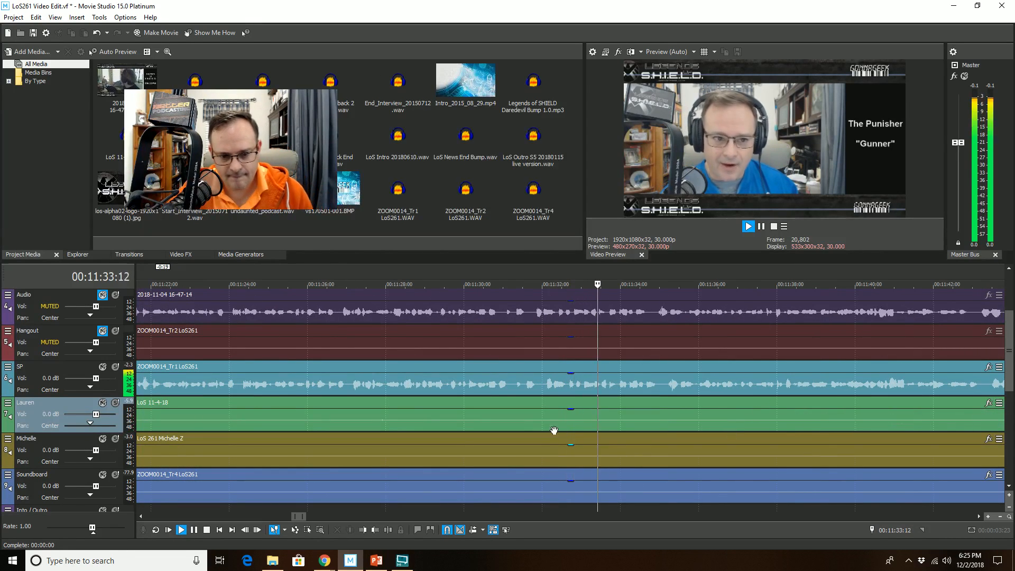
pyautogui.click(479, 367)
pyautogui.press('space')
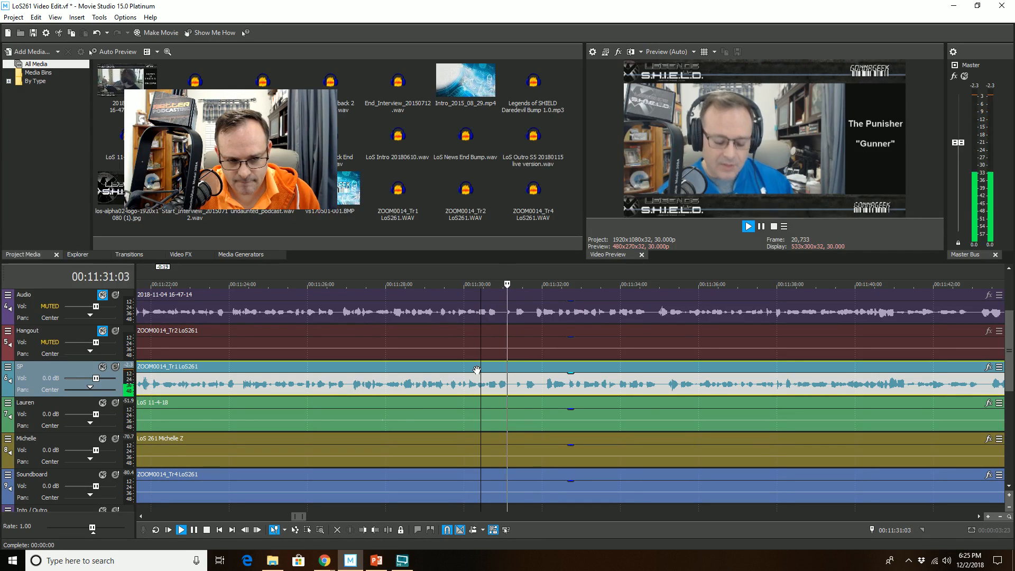
pyautogui.press('space')
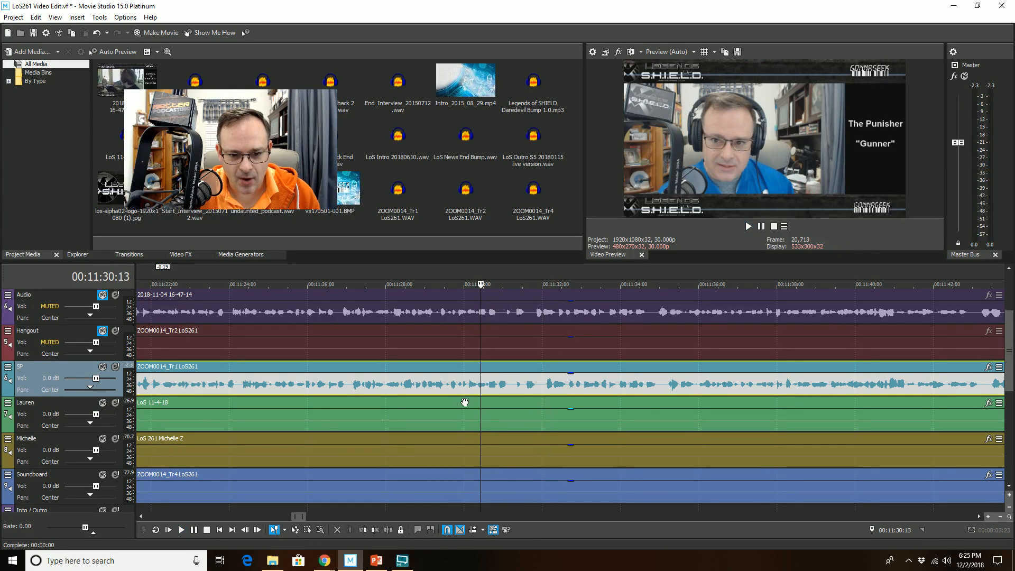
pyautogui.click(464, 403)
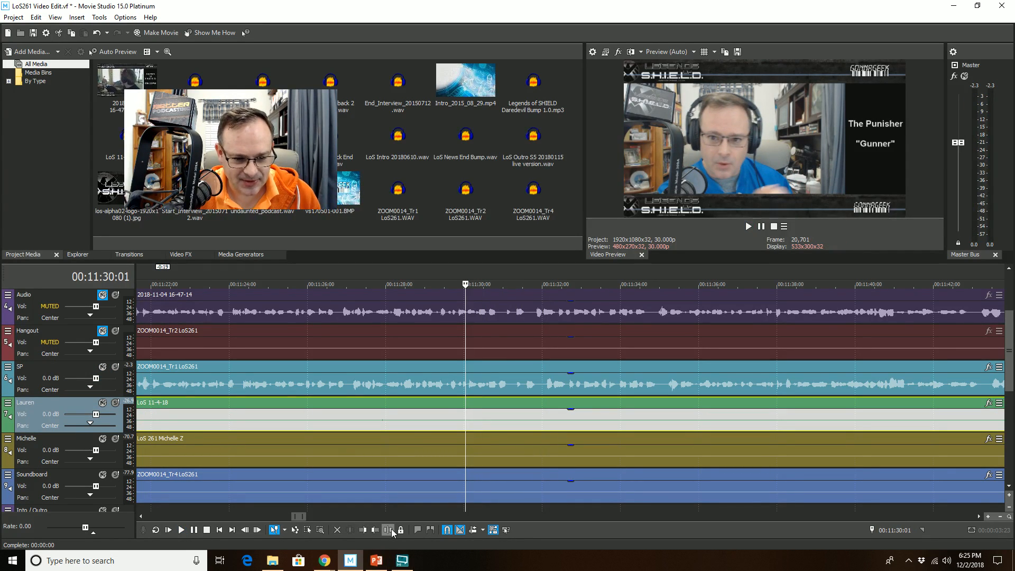
pyautogui.click(391, 530)
pyautogui.press('space')
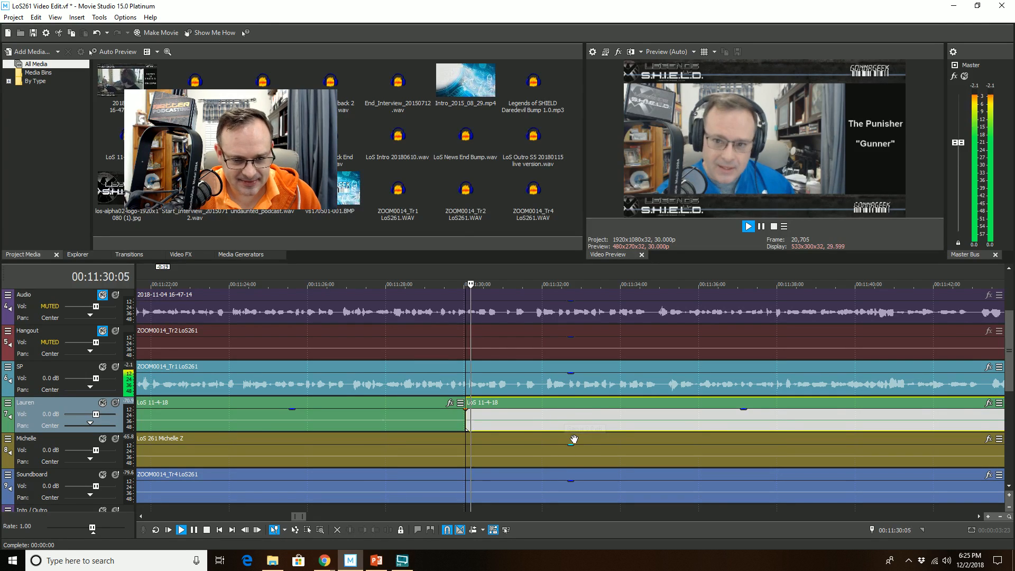
pyautogui.press('space')
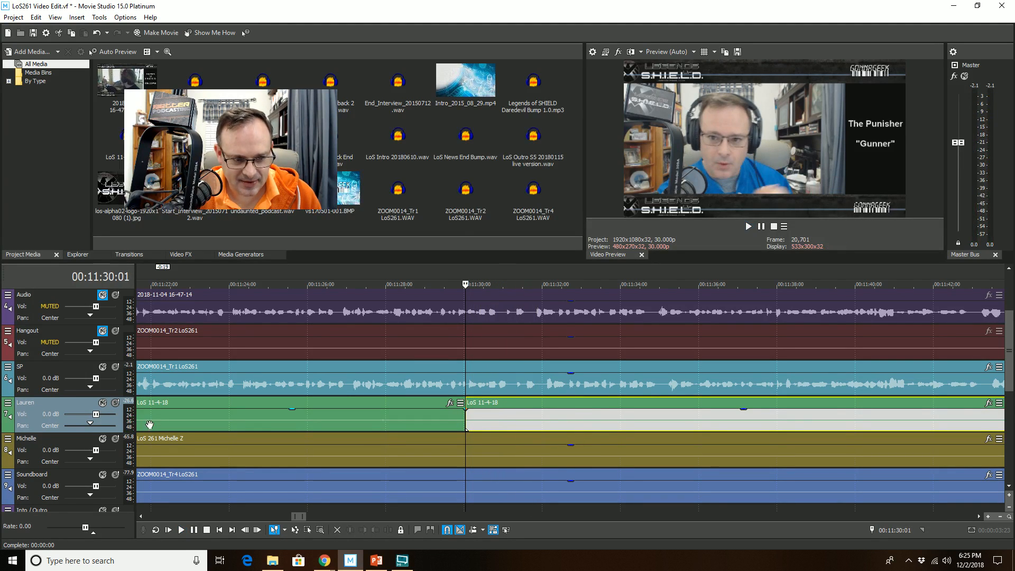
# - Temporarily solo track 7 to listen from 00:11:30:01, and trim the start of the second LoS 11-4-18 part to 00:11:35:19
pyautogui.click(115, 403)
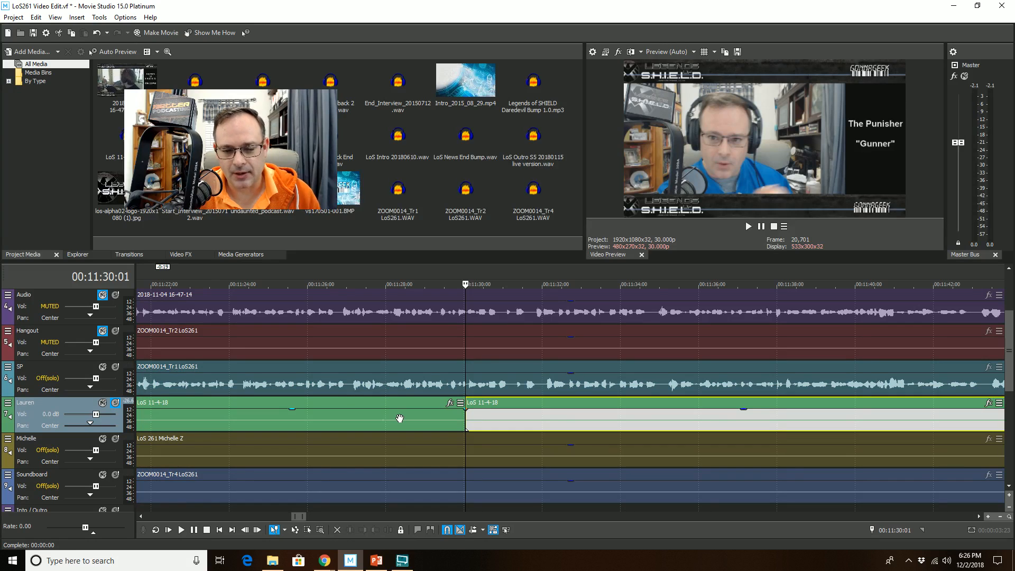
pyautogui.press('space')
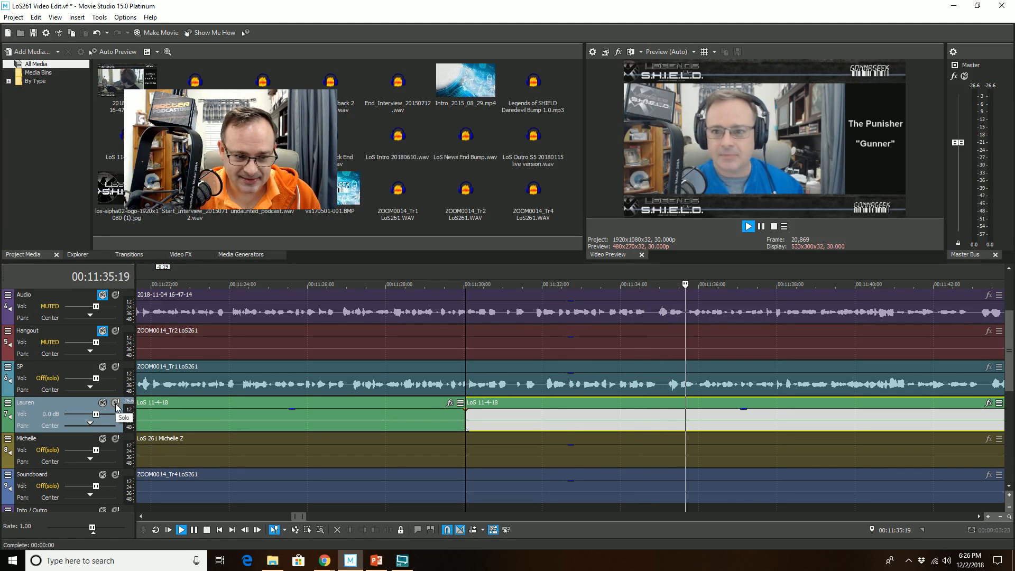
pyautogui.press('space')
pyautogui.press('space')
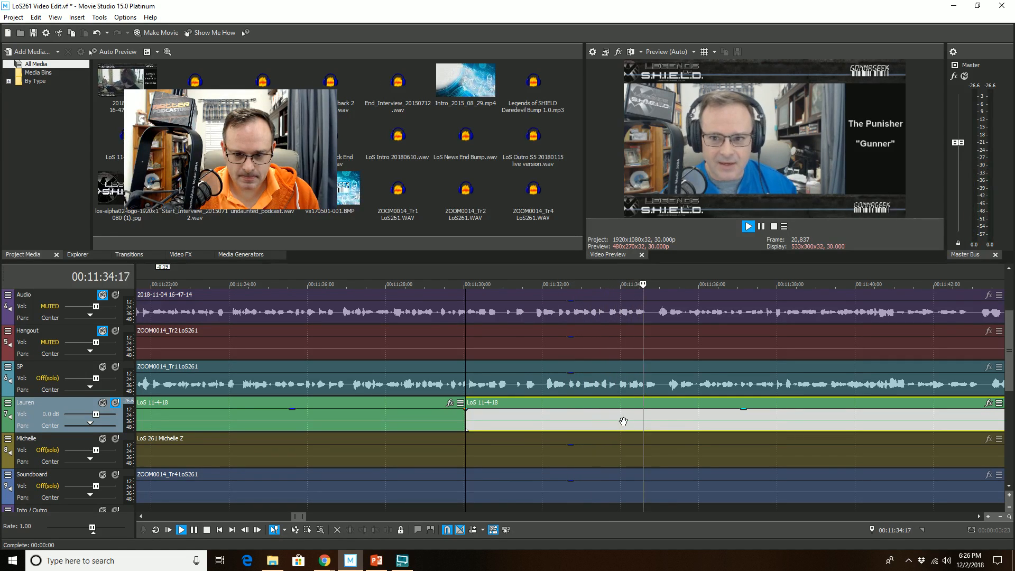
pyautogui.press('Return')
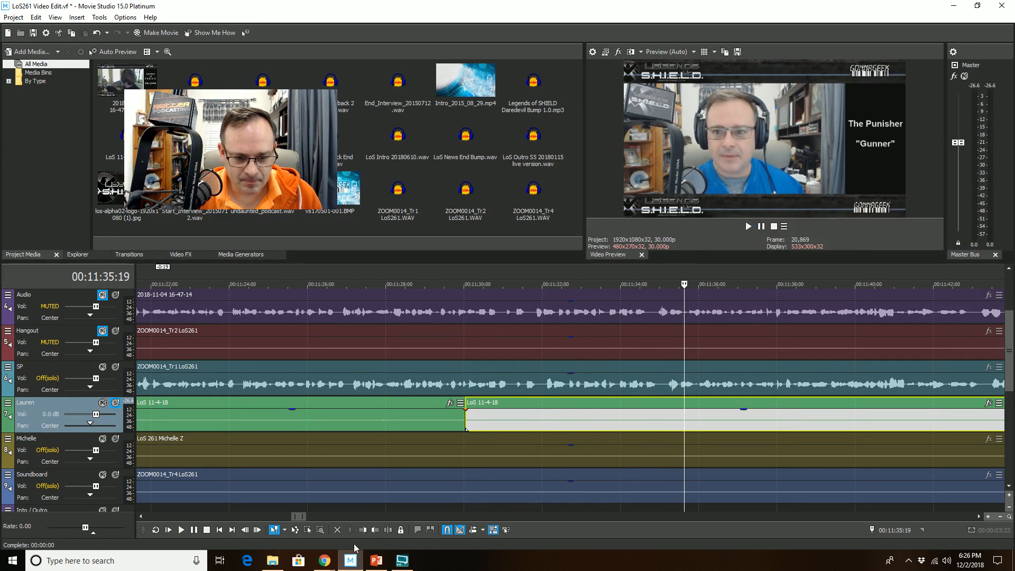
pyautogui.click(368, 530)
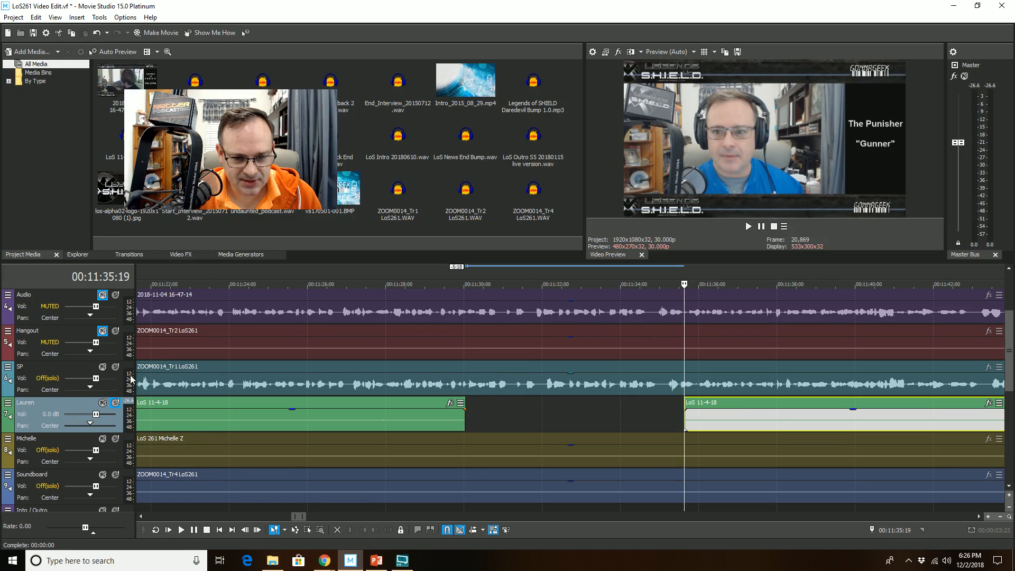
pyautogui.click(118, 402)
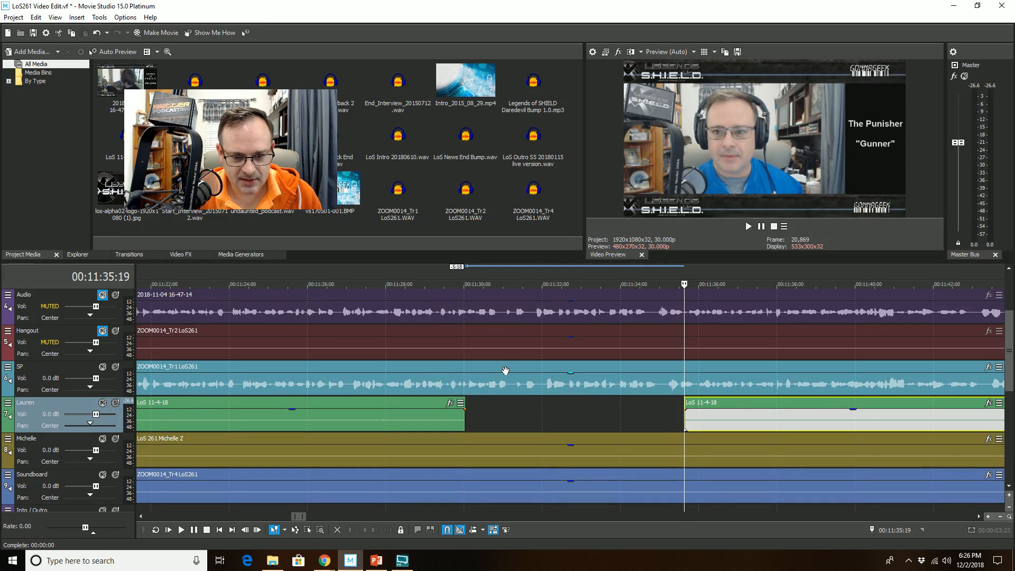
# - Replay the audio from about 00:11:29 and again from 00:11:26:21 to check the speech leading into the track 7 gap
pyautogui.click(420, 363)
pyautogui.press('space')
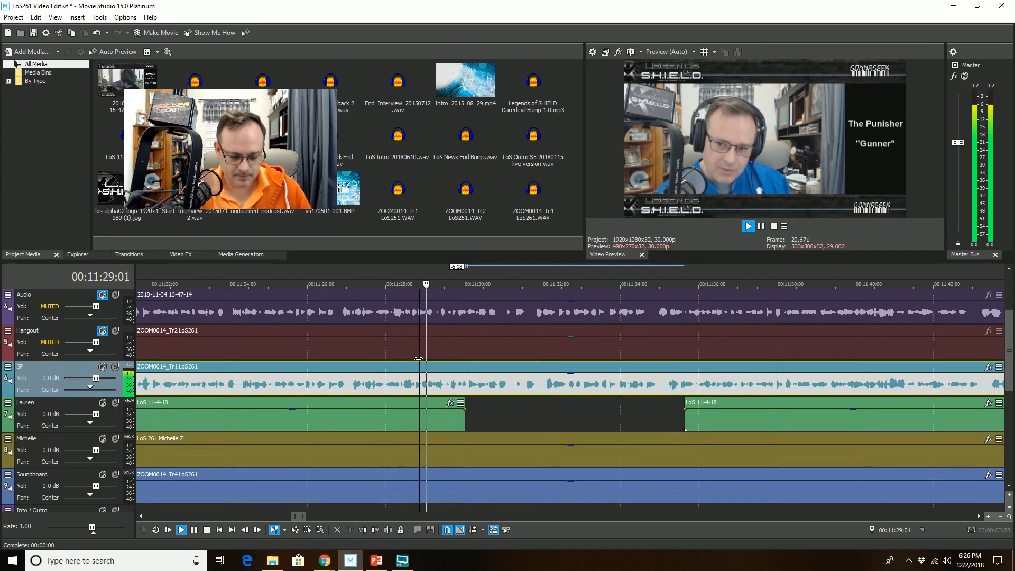
pyautogui.scroll(-2, 417, 362)
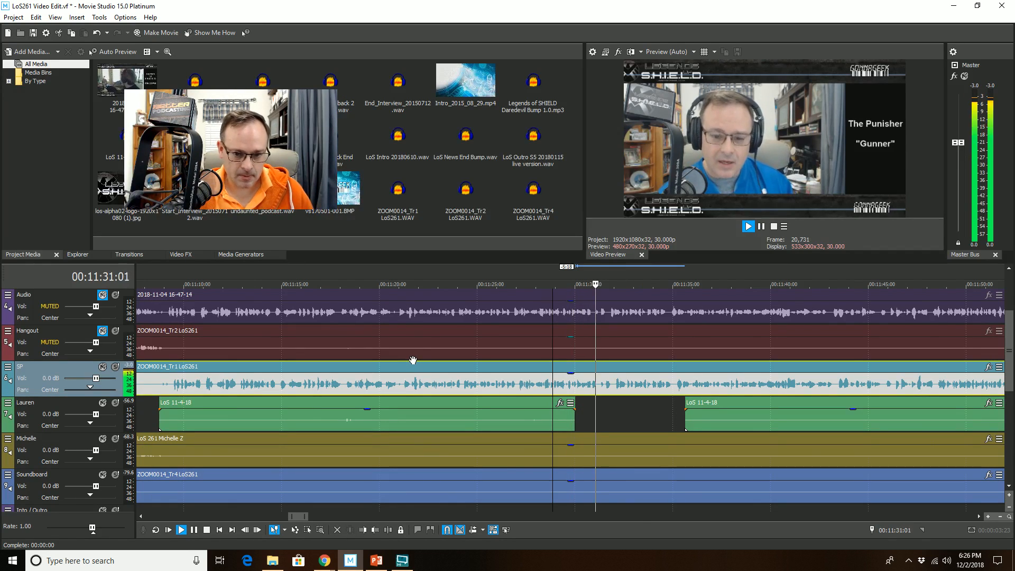
pyautogui.press('space')
pyautogui.click(510, 367)
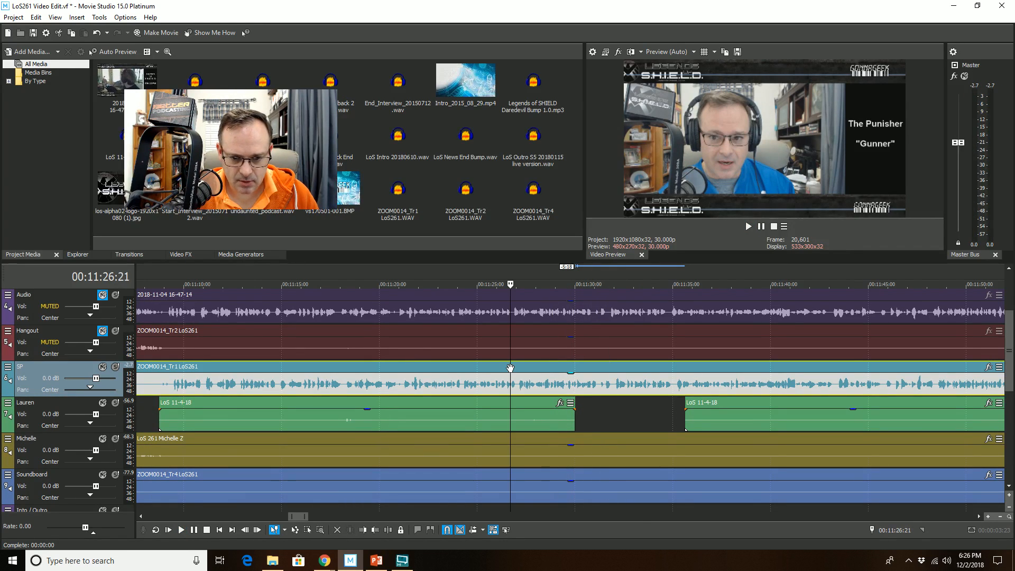
pyautogui.press('space')
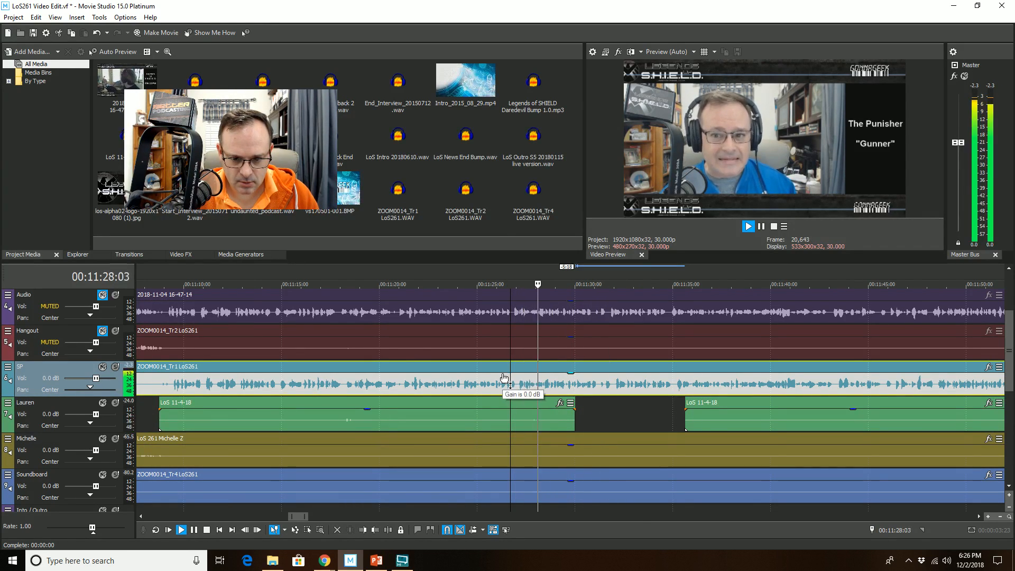
pyautogui.press('space')
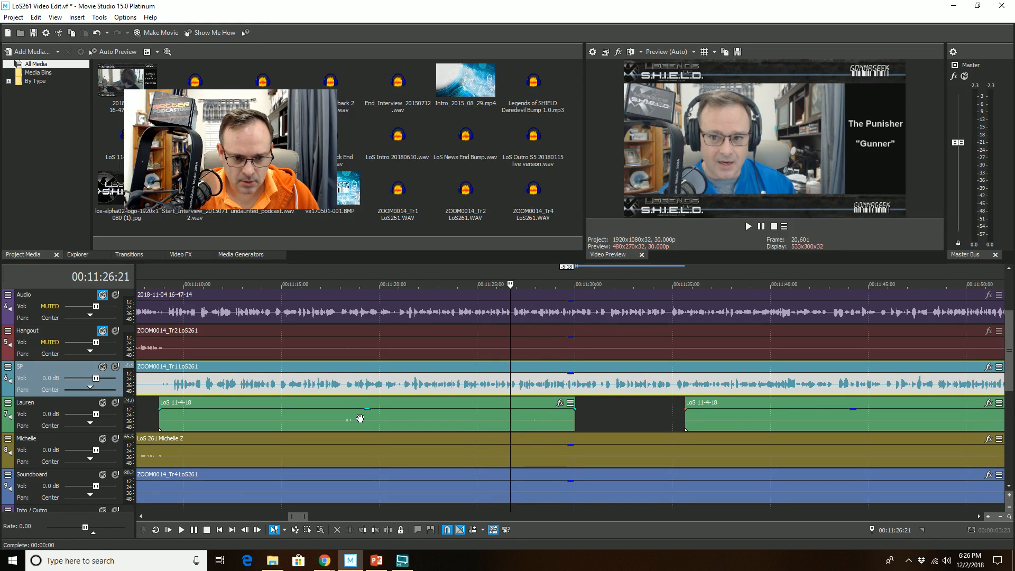
# - Trim the end of the track 7 LoS 11-4-18 event before the gap to 00:11:19:03, undoing the mistaken trim made first
pyautogui.click(362, 416)
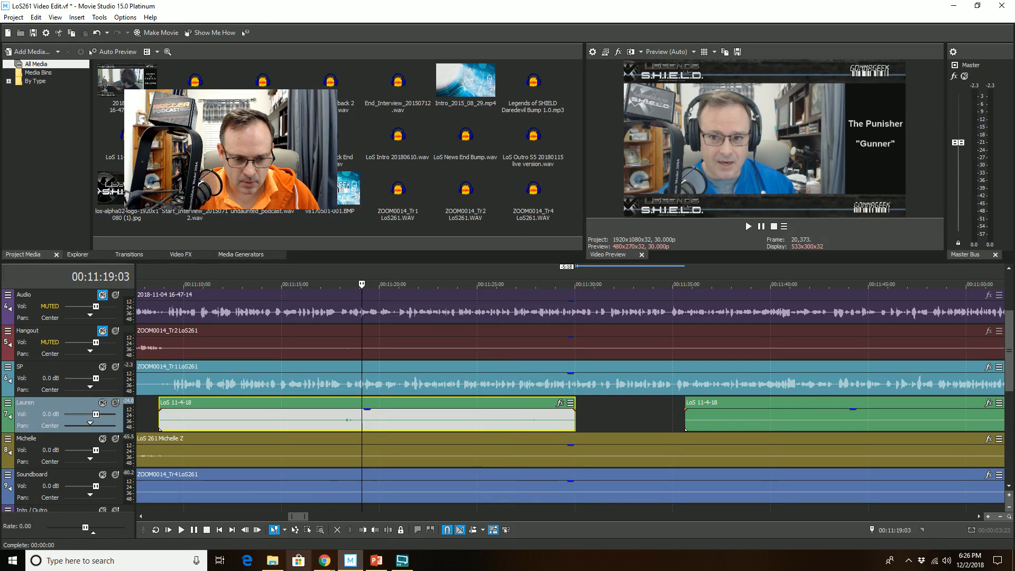
pyautogui.click(362, 530)
pyautogui.hotkey('ctrl', 'z')
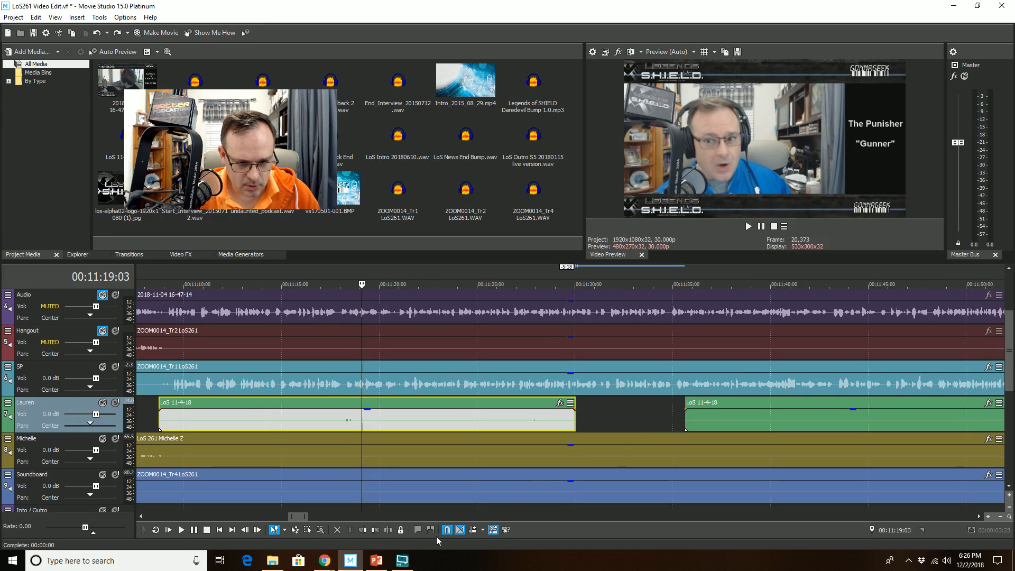
pyautogui.click(374, 530)
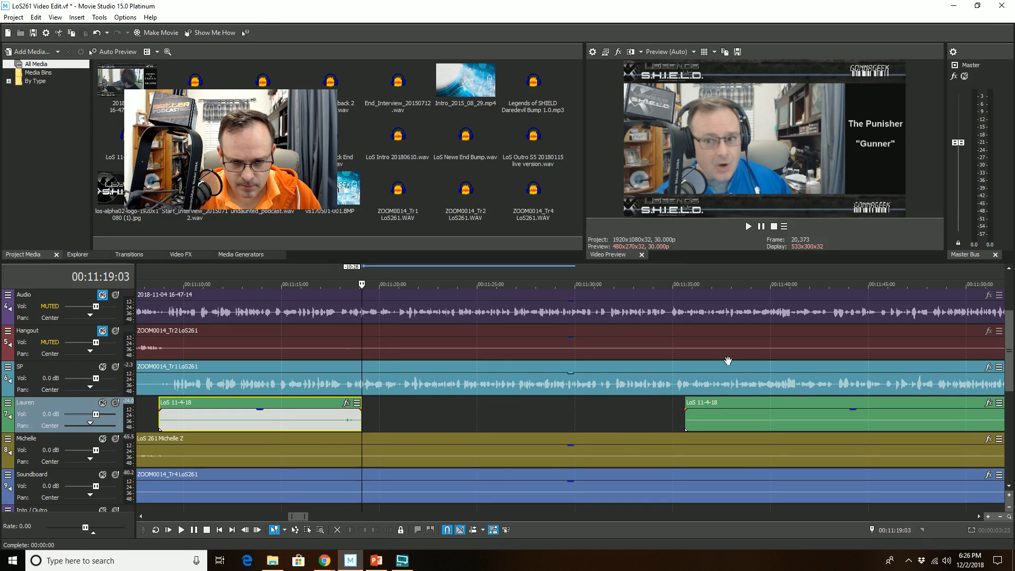
# - Play back from 00:11:30:05 to about 00:11:46 to check the speech across the widened track 7 gap
pyautogui.click(578, 416)
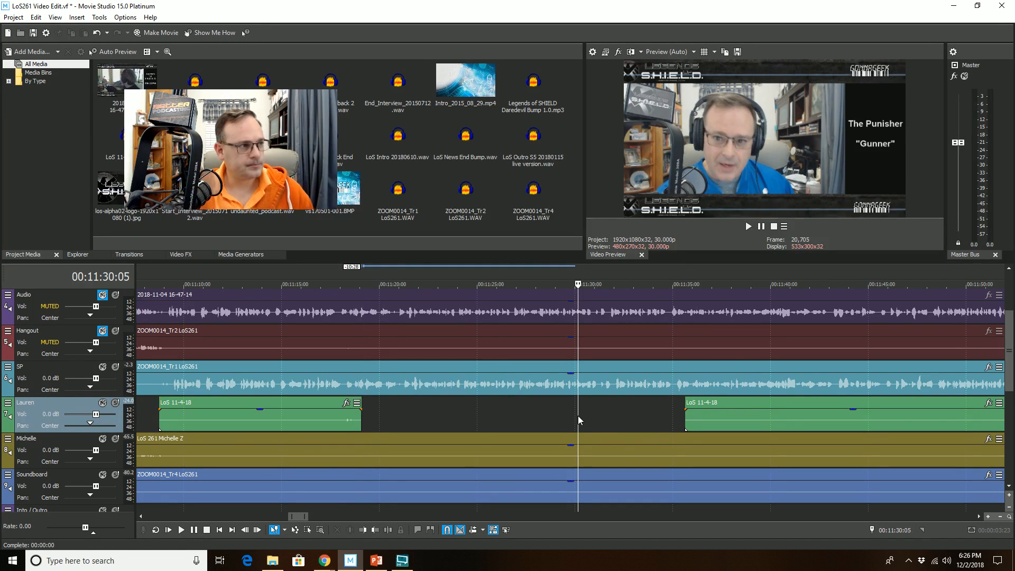
pyautogui.press('space')
pyautogui.scroll(-3, 578, 416)
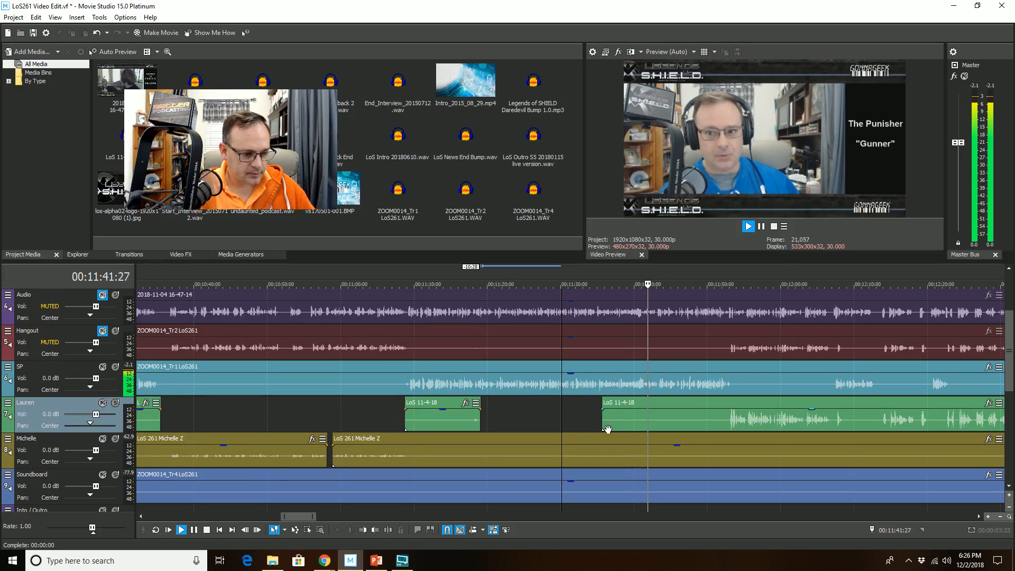
pyautogui.scroll(-2, 613, 429)
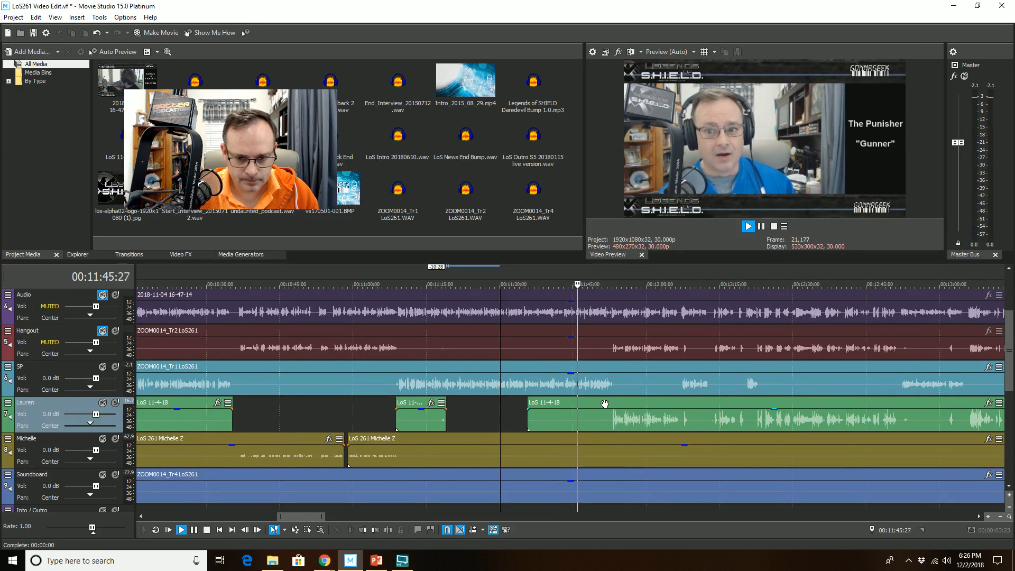
# - Trim the start of the long LoS 11-4-18 event on track 7 to 00:11:51:23, and further to 00:11:52:26
pyautogui.click(605, 423)
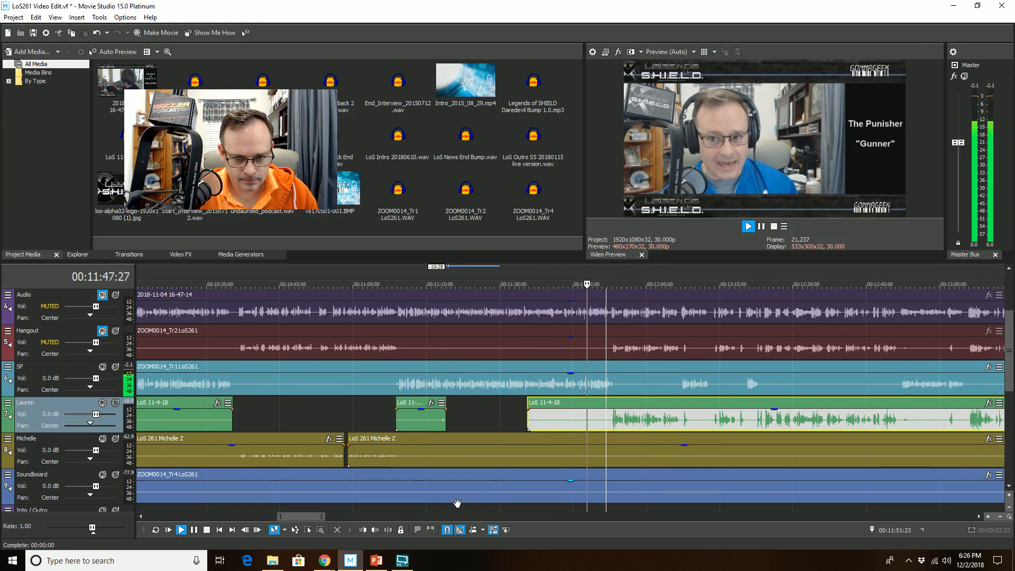
pyautogui.click(362, 530)
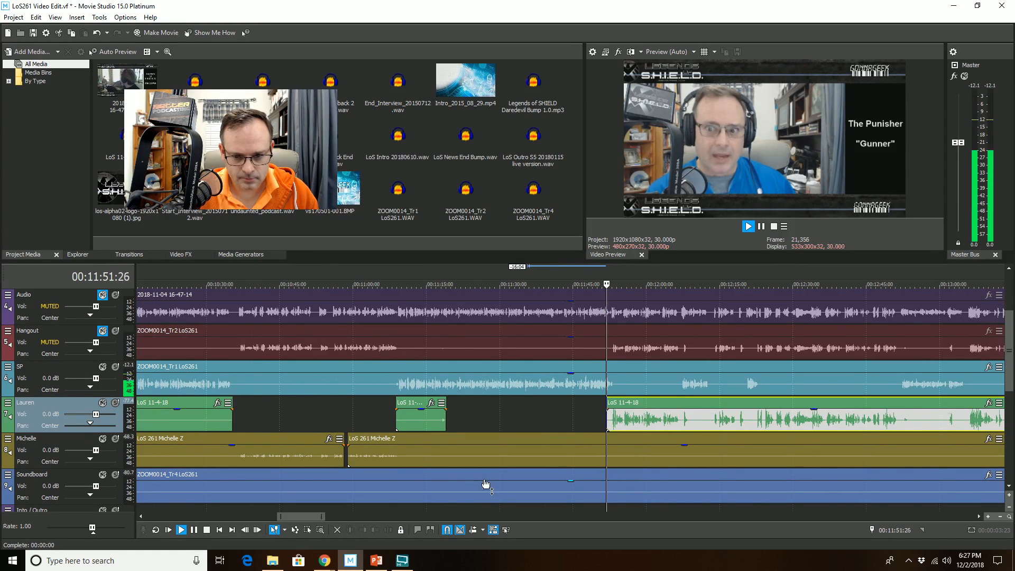
pyautogui.scroll(5, 483, 481)
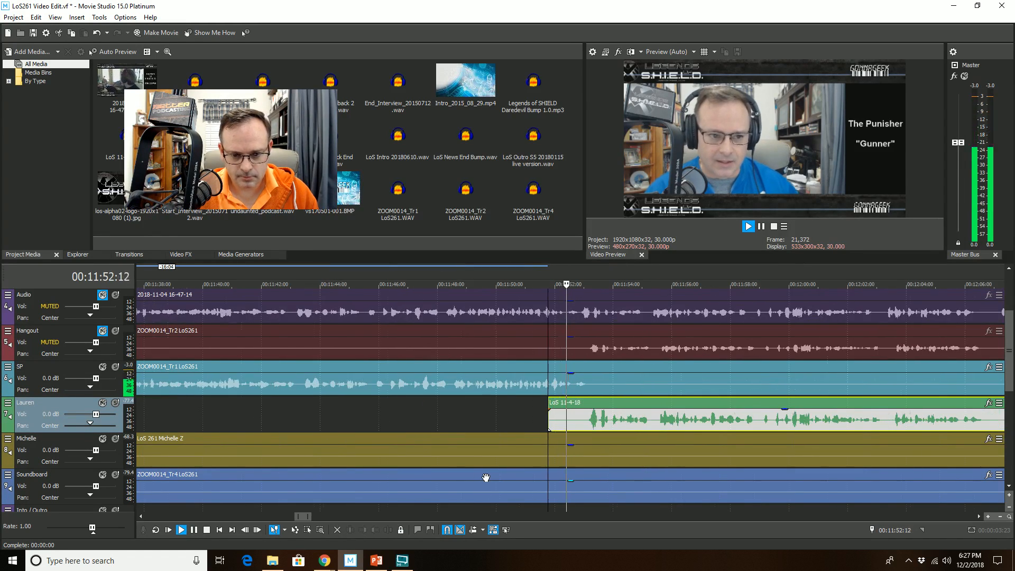
pyautogui.click(570, 403)
pyautogui.click(363, 530)
# - Play back from about 00:11:49 to 00:11:56 to check the handover between the track 6 and track 7 speakers
pyautogui.click(442, 371)
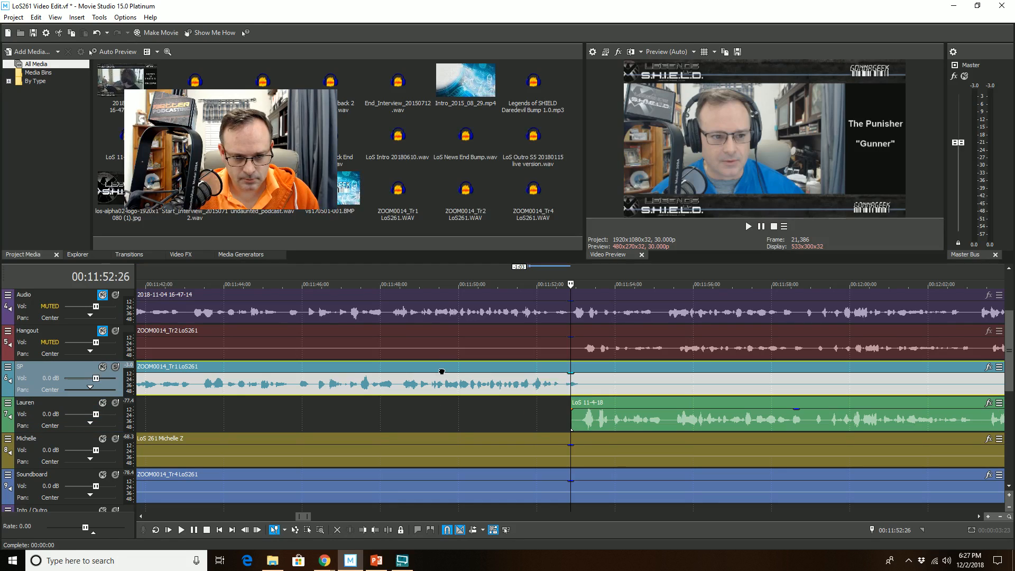
pyautogui.click(441, 372)
pyautogui.press('space')
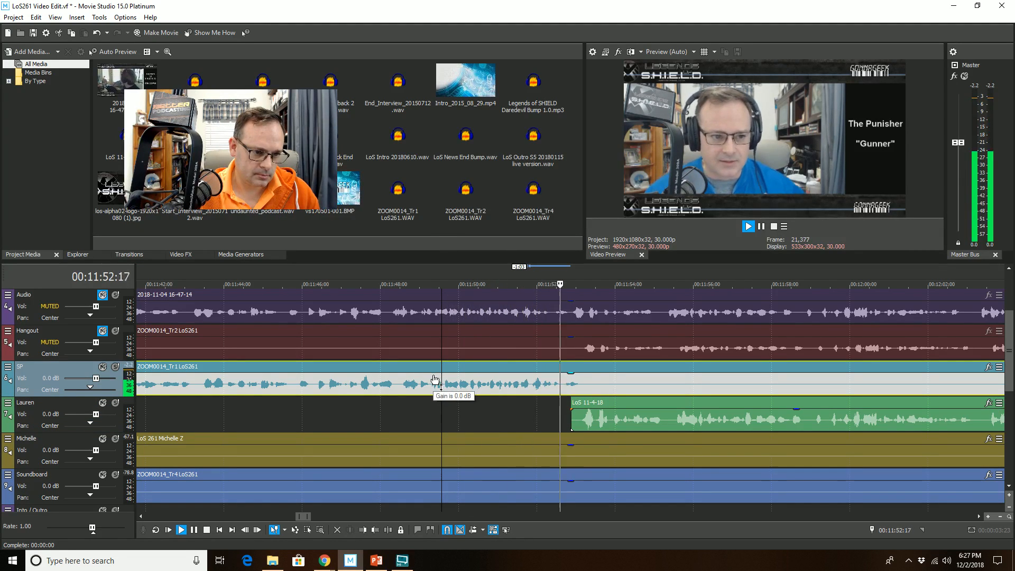
pyautogui.scroll(-3, 581, 389)
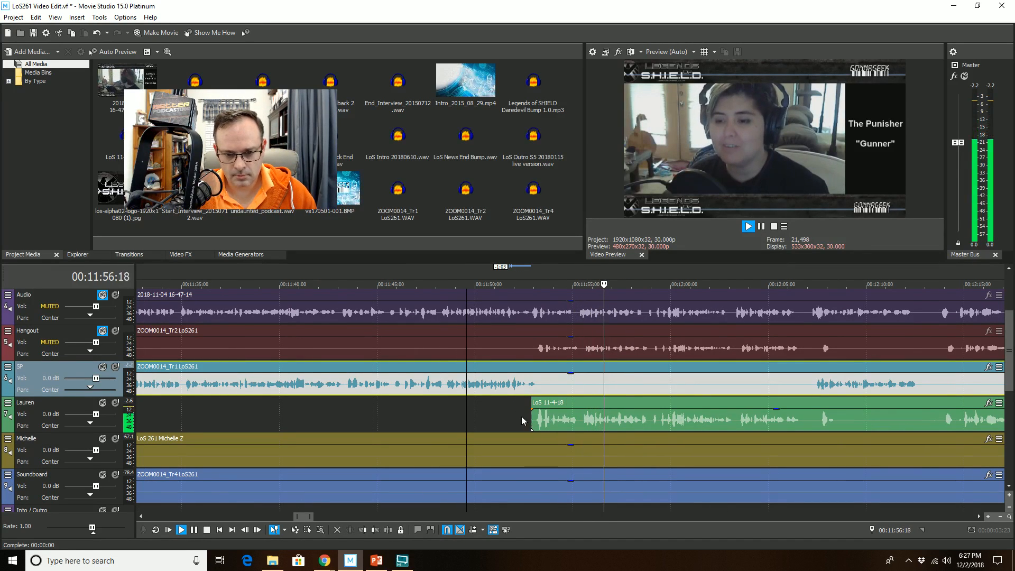
# - Split the track 6 ZOOM0014_Tr1 LoS261 event at 00:11:52:18 and trim the start of the following part to 00:11:53:07
pyautogui.click(513, 388)
pyautogui.scroll(5, 547, 416)
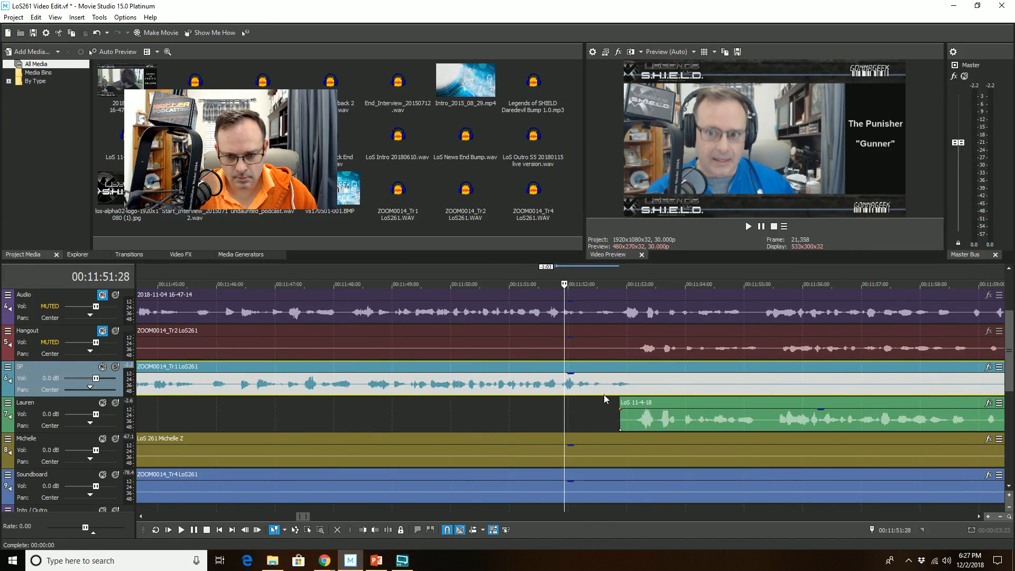
pyautogui.scroll(3, 603, 395)
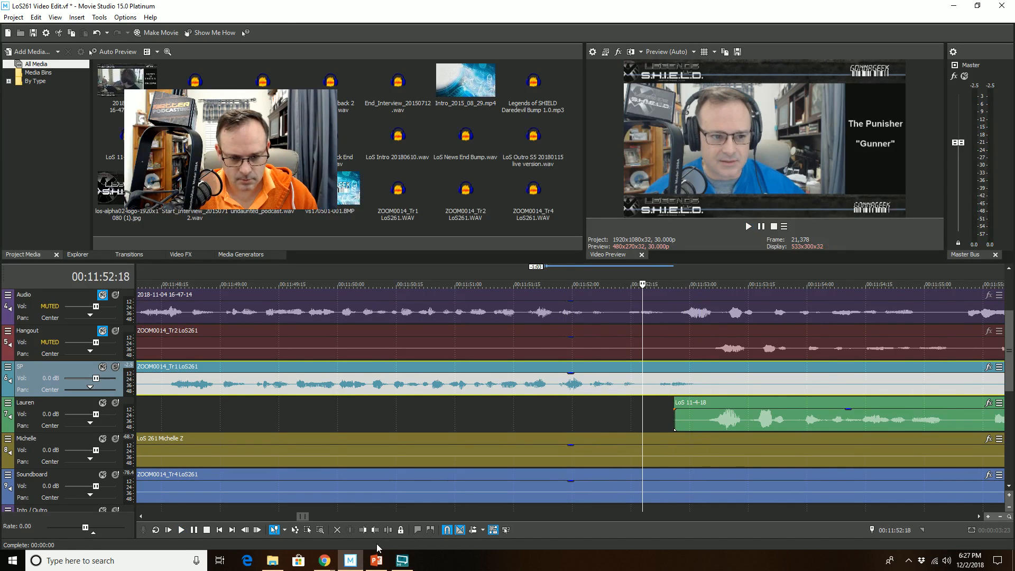
pyautogui.press('s')
pyautogui.click(716, 380)
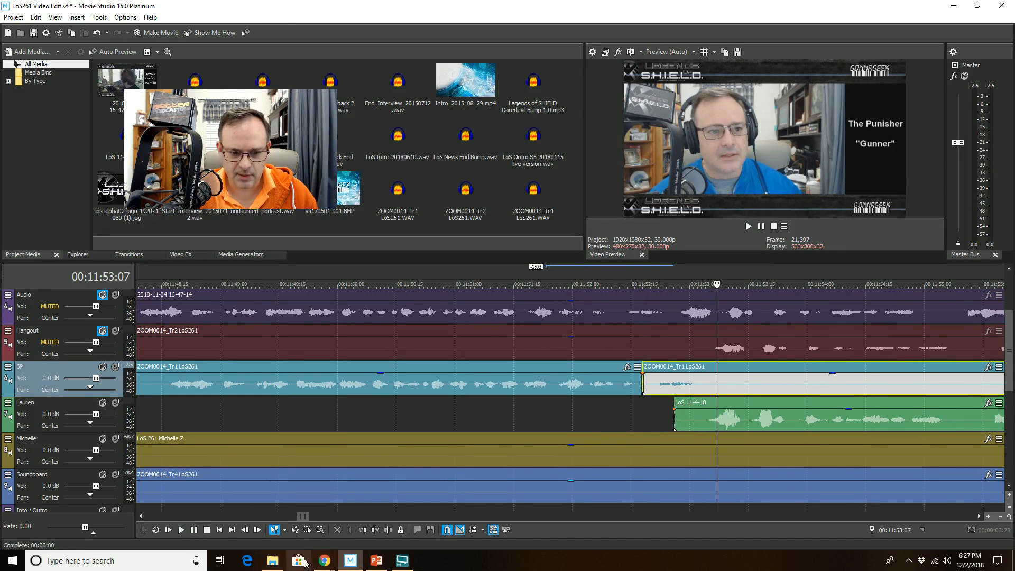
pyautogui.click(362, 530)
# - Play back from 00:11:51:18 to about 00:12:05, checking the new track 6 gap and the speech that follows
pyautogui.click(524, 333)
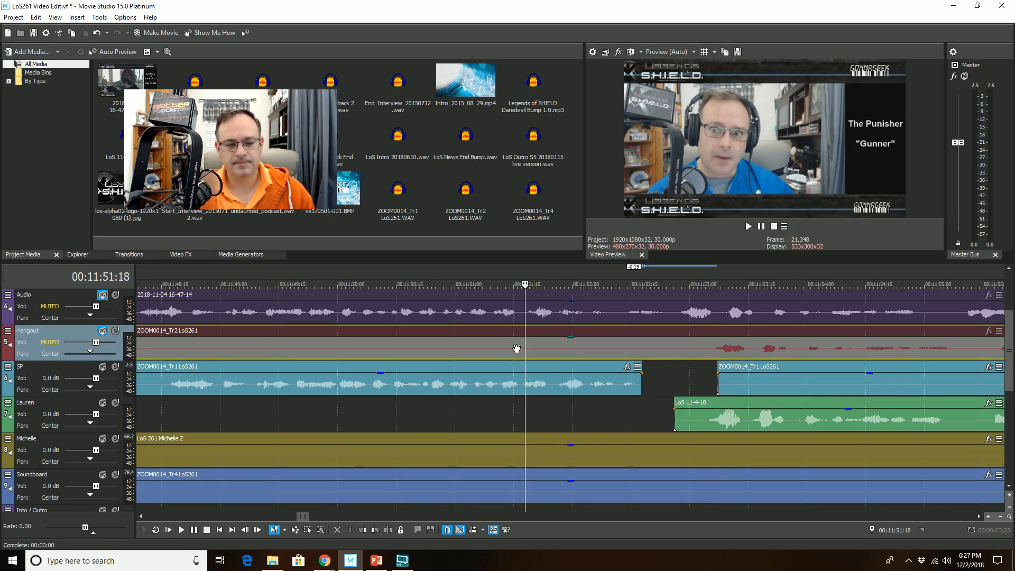
pyautogui.press('space')
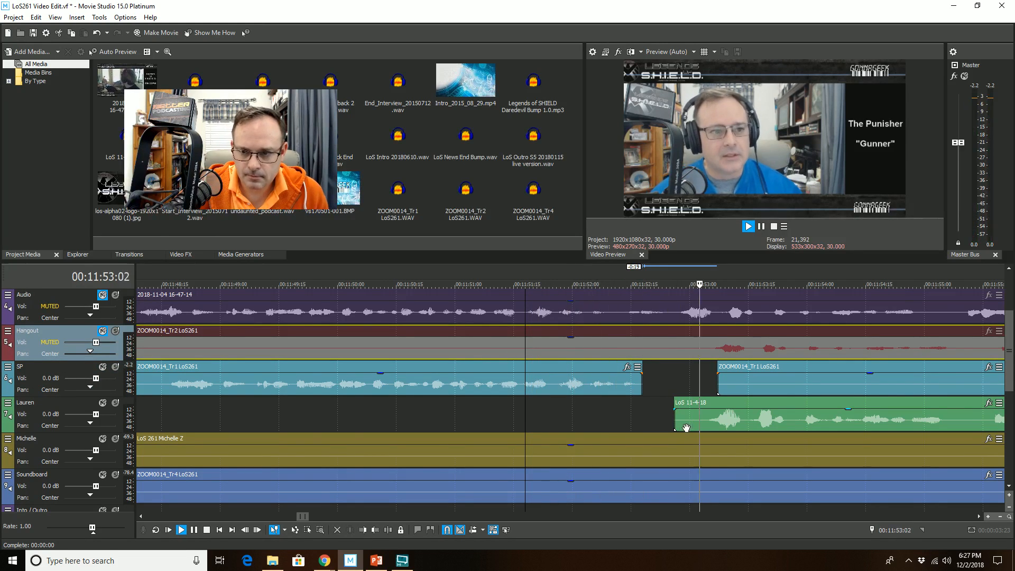
pyautogui.scroll(-5, 686, 427)
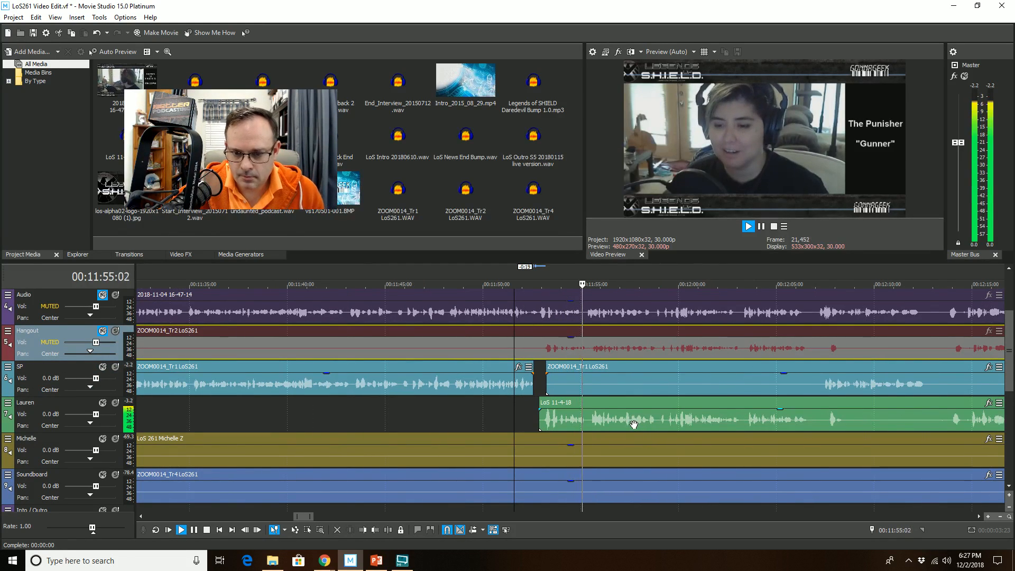
pyautogui.scroll(-1, 634, 424)
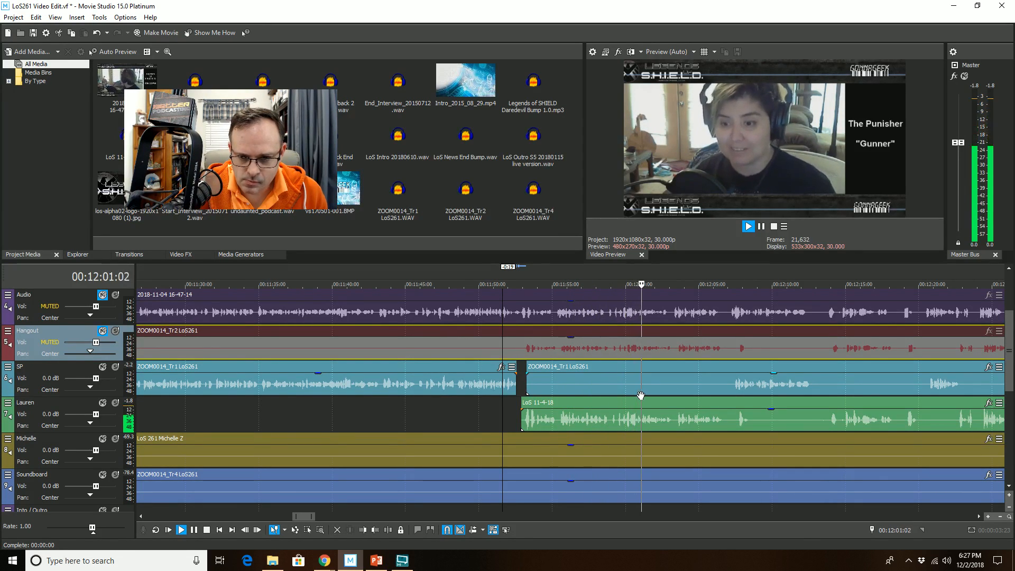
pyautogui.scroll(-2, 640, 396)
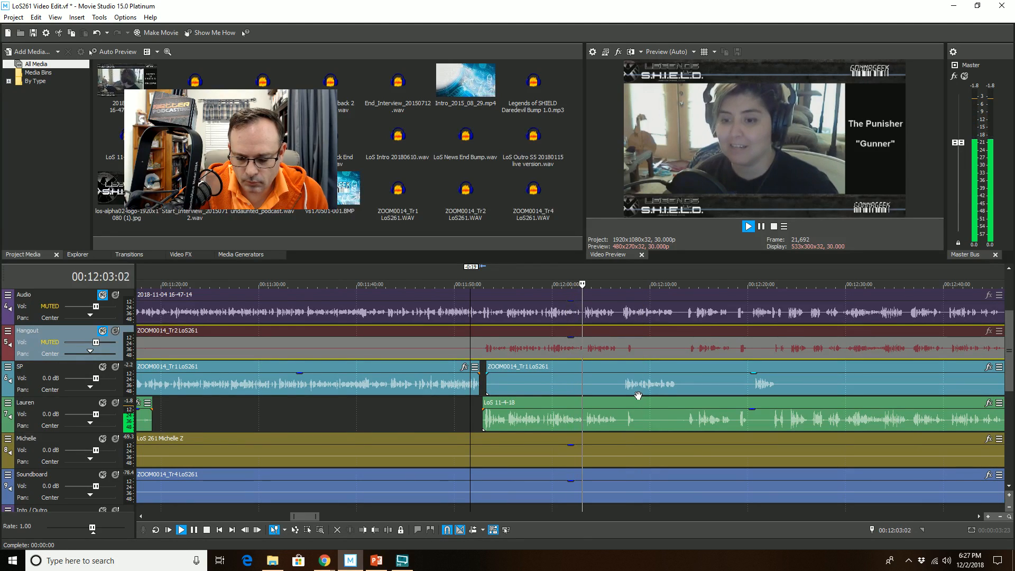
pyautogui.scroll(-8, 638, 396)
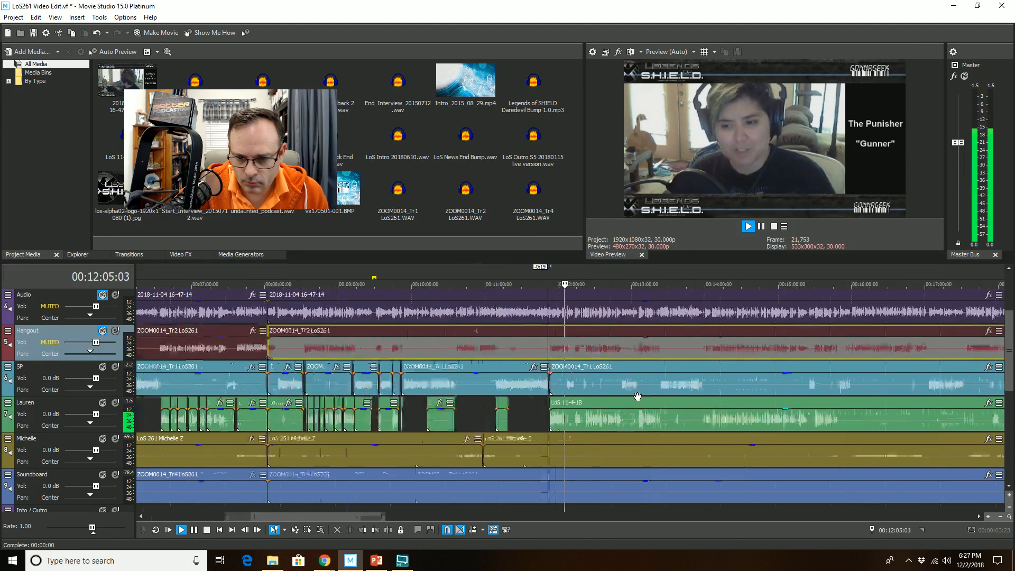
# - Split the track 7 LoS 11-4-18 event at 00:12:07:13 and trim the start of the following part to 00:12:08:20
pyautogui.scroll(10, 637, 396)
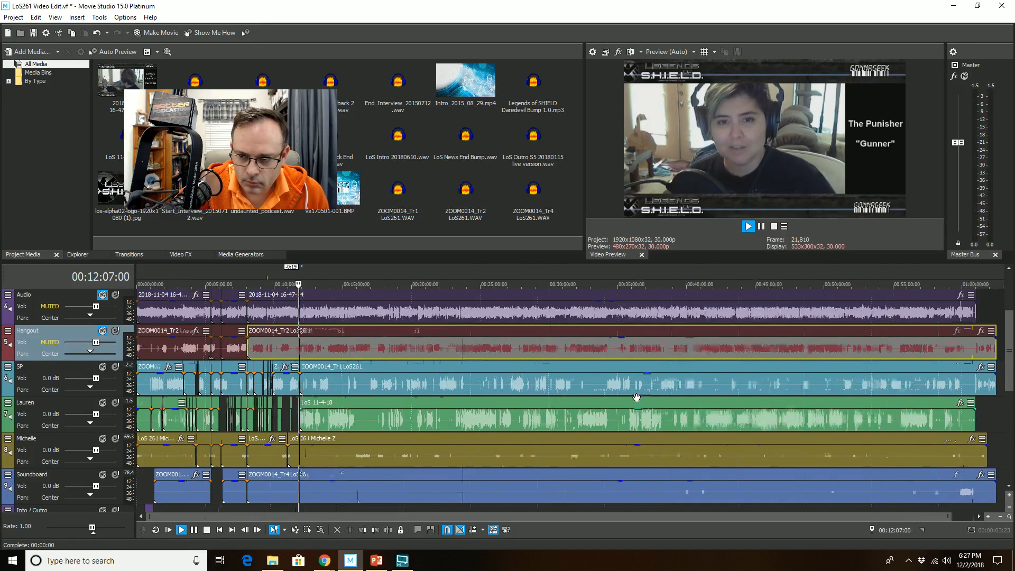
pyautogui.click(522, 418)
pyautogui.press('s')
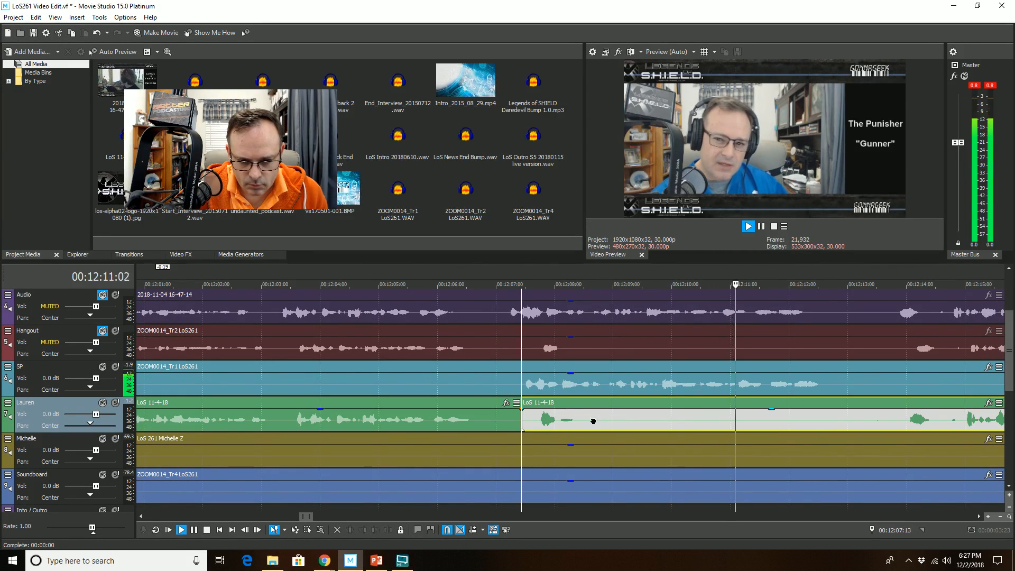
pyautogui.moveTo(593, 421); pyautogui.dragTo(660, 396)
# - Extend the track 7 gap by trimming the start of the following LoS 11-4-18 part to 00:12:14:21
pyautogui.scroll(-2, 659, 394)
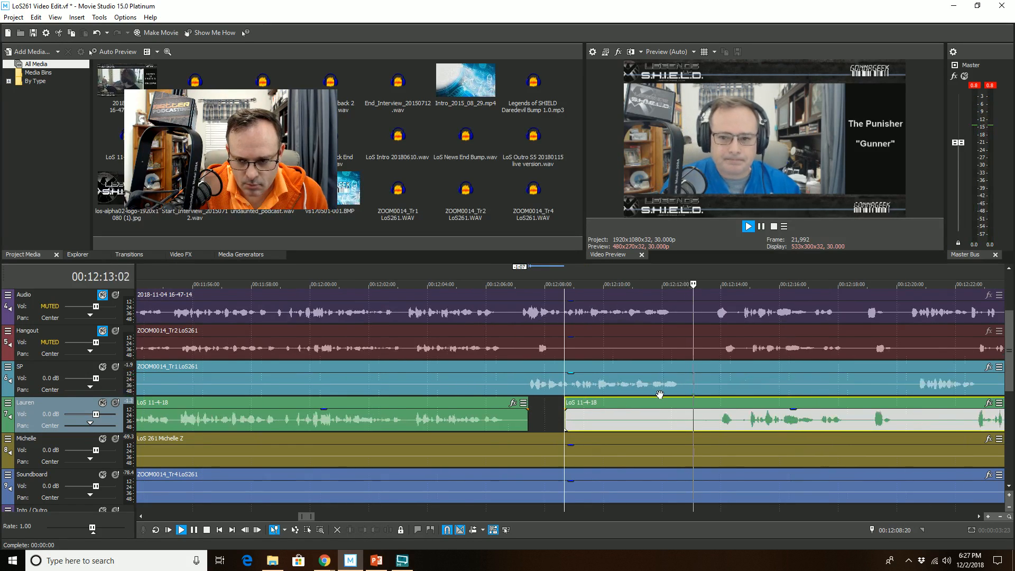
pyautogui.scroll(-2, 660, 394)
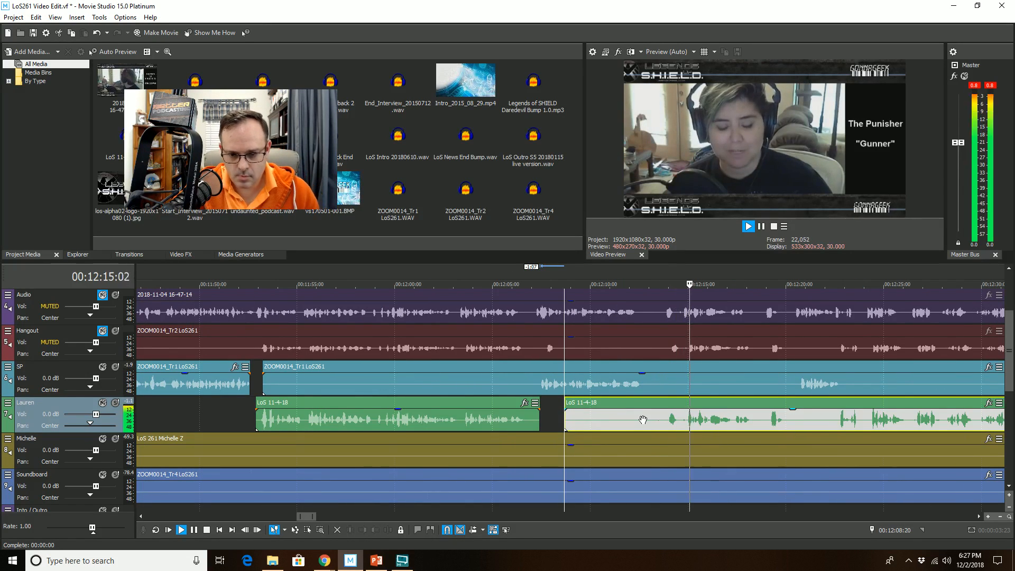
pyautogui.press('space')
pyautogui.click(682, 402)
pyautogui.scroll(4, 681, 405)
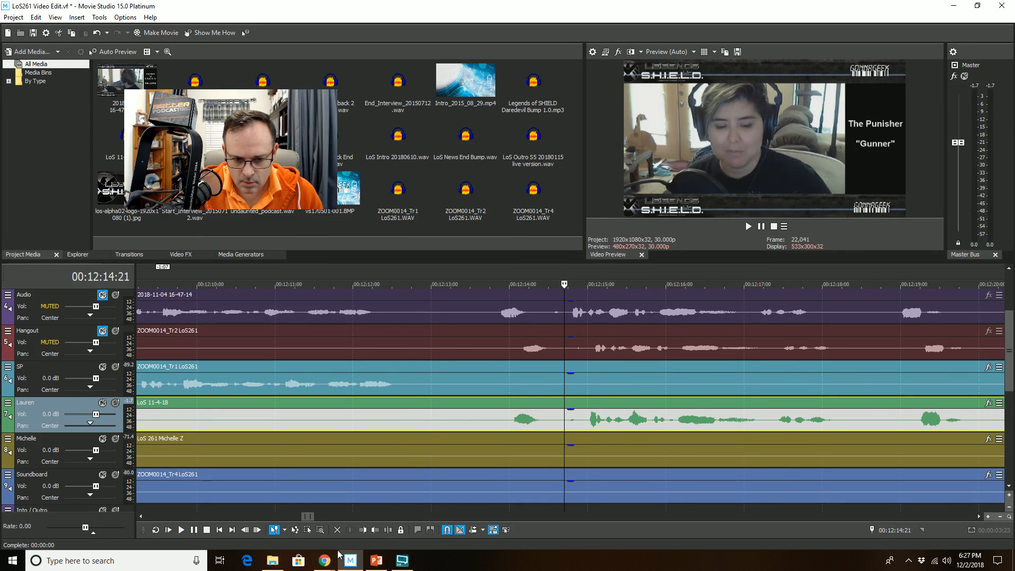
pyautogui.click(356, 531)
pyautogui.scroll(-4, 509, 452)
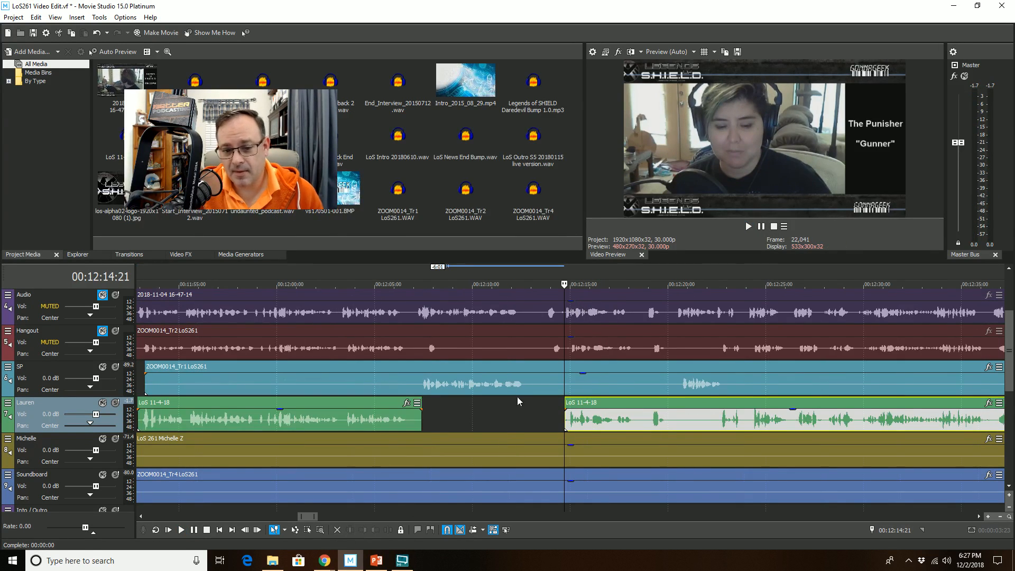
# - Play back from 00:12:11:17 to about 00:12:24 to check the speech across the end of the track 7 gap
pyautogui.click(503, 334)
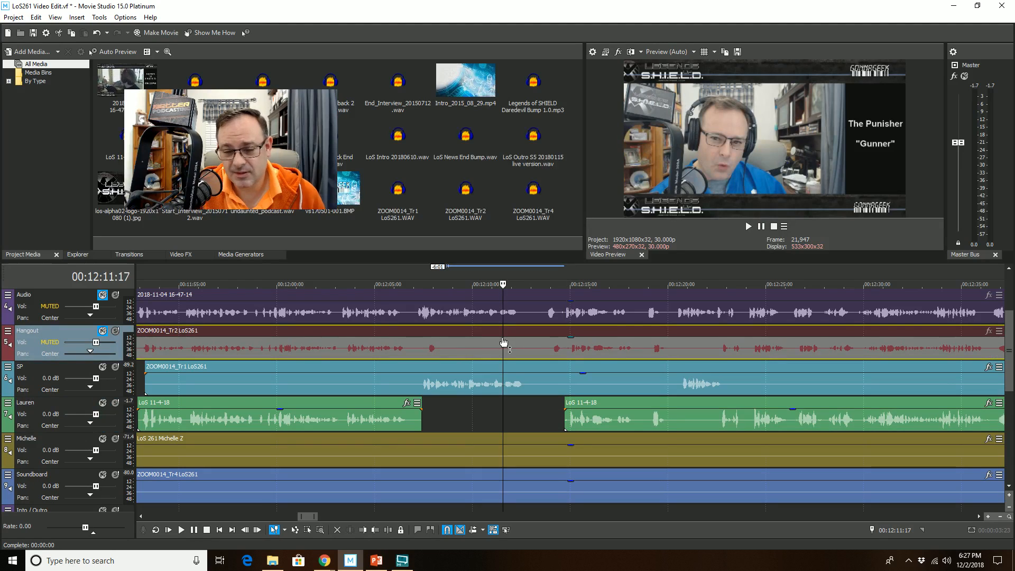
pyautogui.moveTo(502, 342)
pyautogui.press('space')
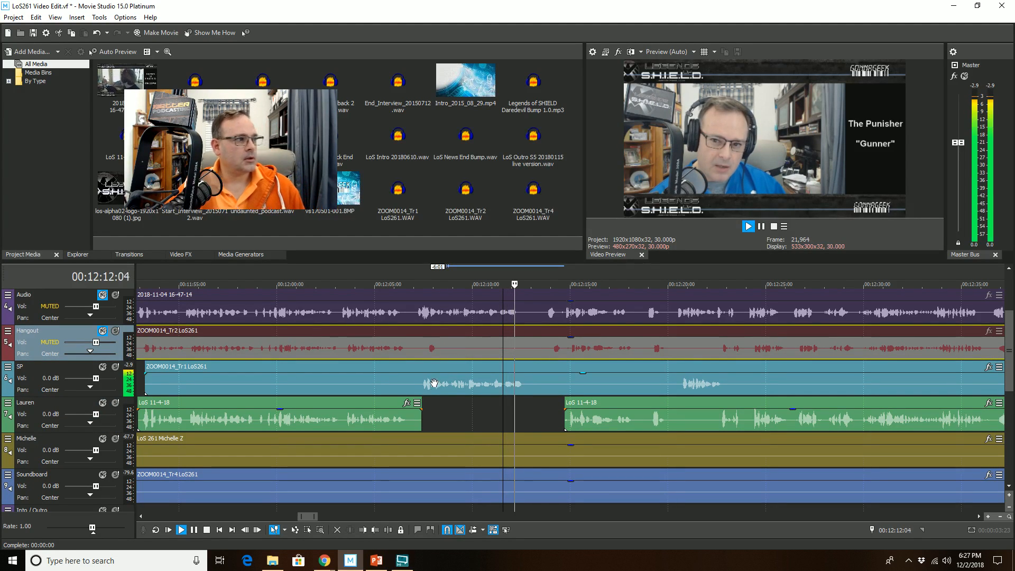
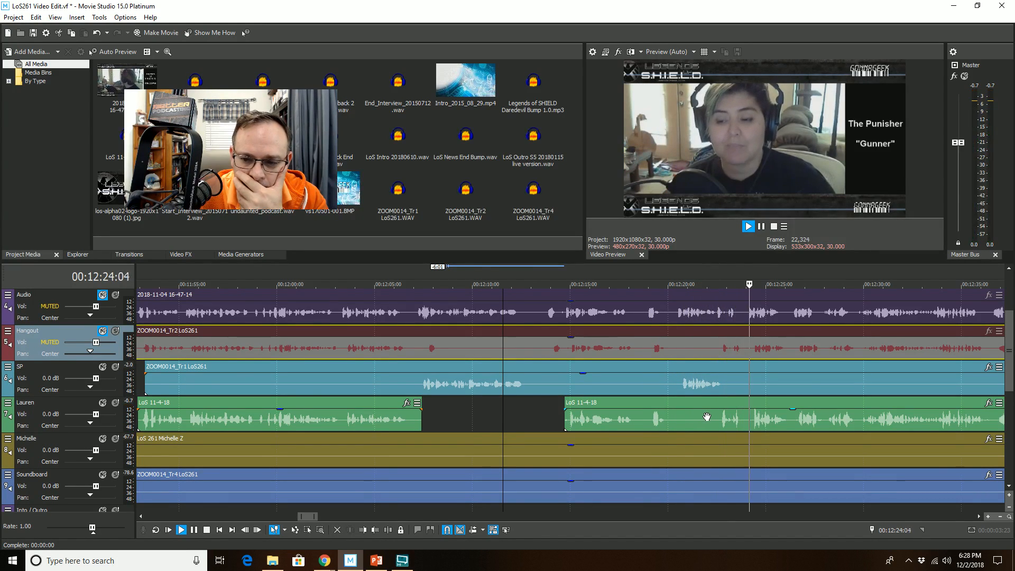
# - Play back from about 00:12:24 to 00:12:52, checking the track 7 speech up to where track 6 starts talking
pyautogui.scroll(2, 705, 416)
pyautogui.scroll(2, 705, 417)
pyautogui.scroll(-2, 705, 417)
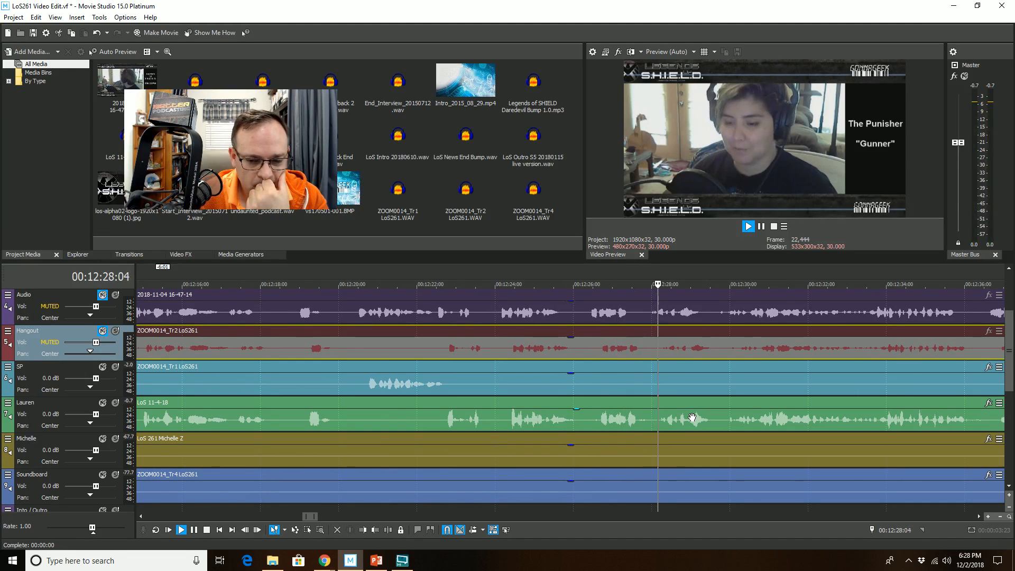
pyautogui.scroll(-1, 692, 417)
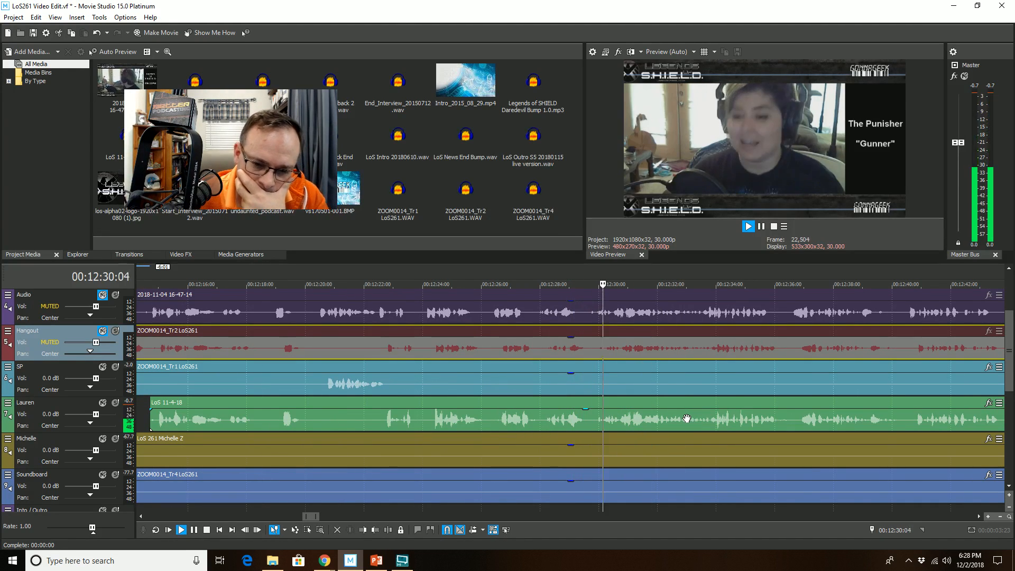
pyautogui.scroll(-2, 685, 419)
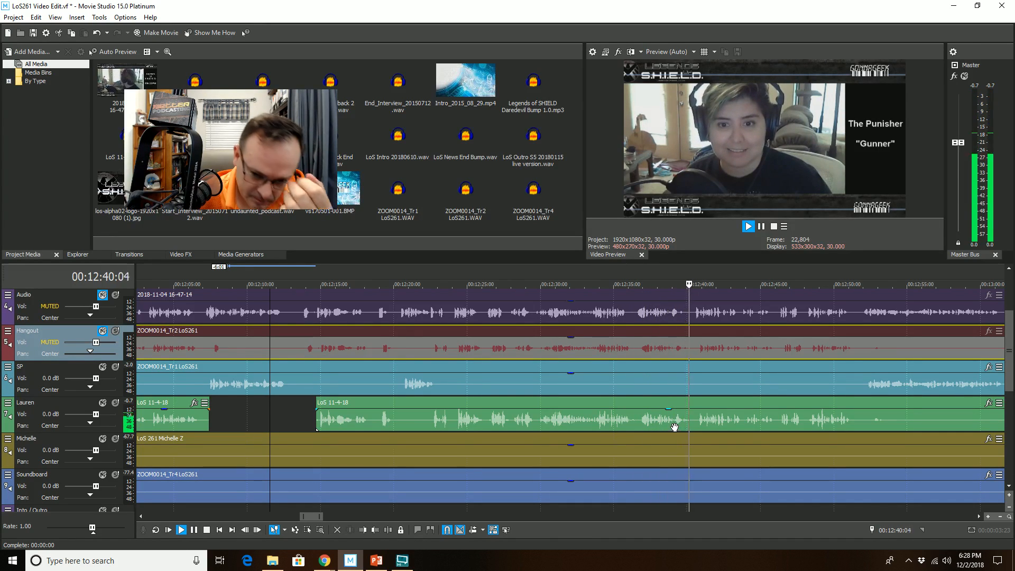
pyautogui.scroll(3, 675, 426)
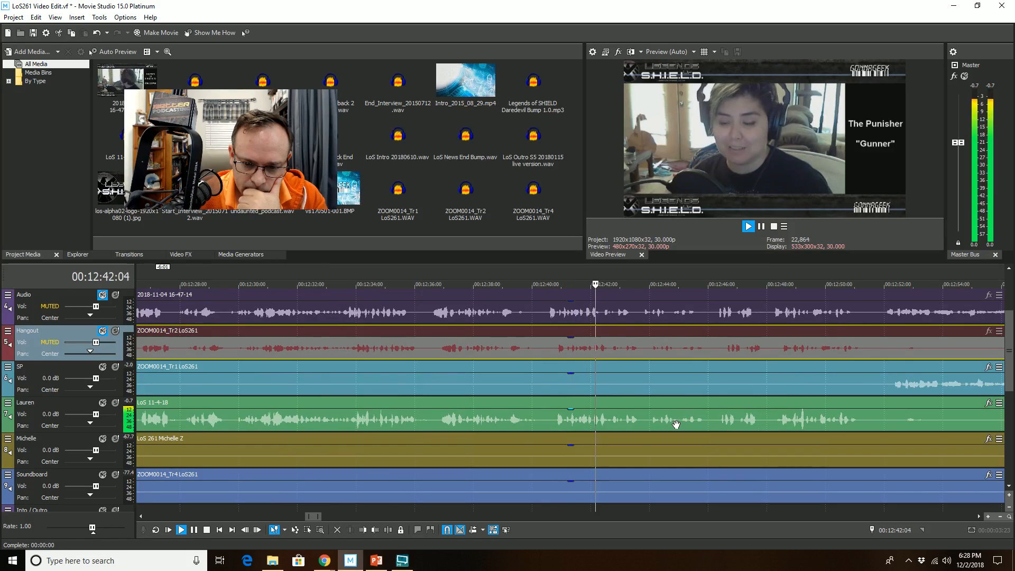
pyautogui.scroll(-3, 675, 425)
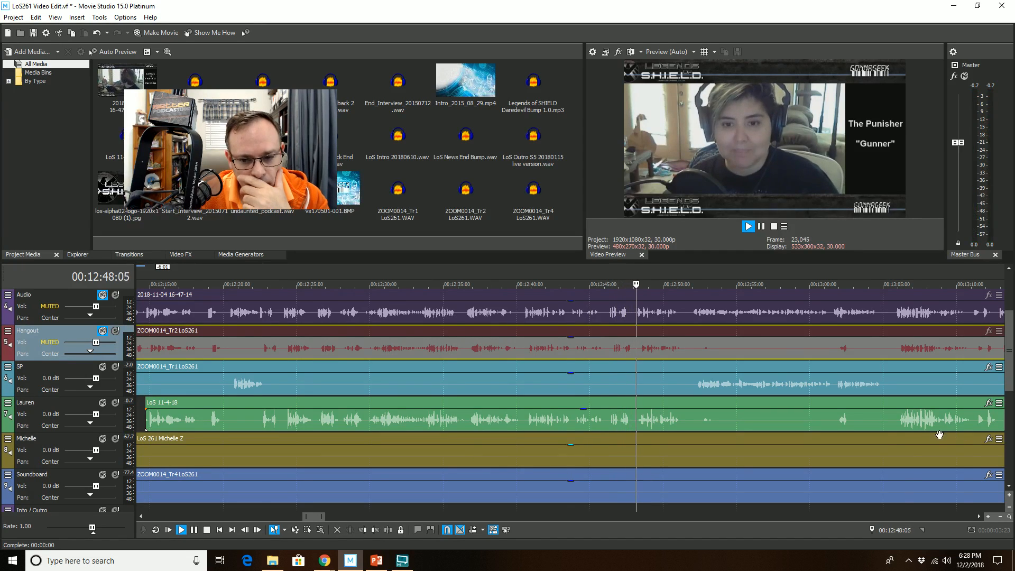
pyautogui.scroll(3, 888, 430)
pyautogui.scroll(3, 885, 433)
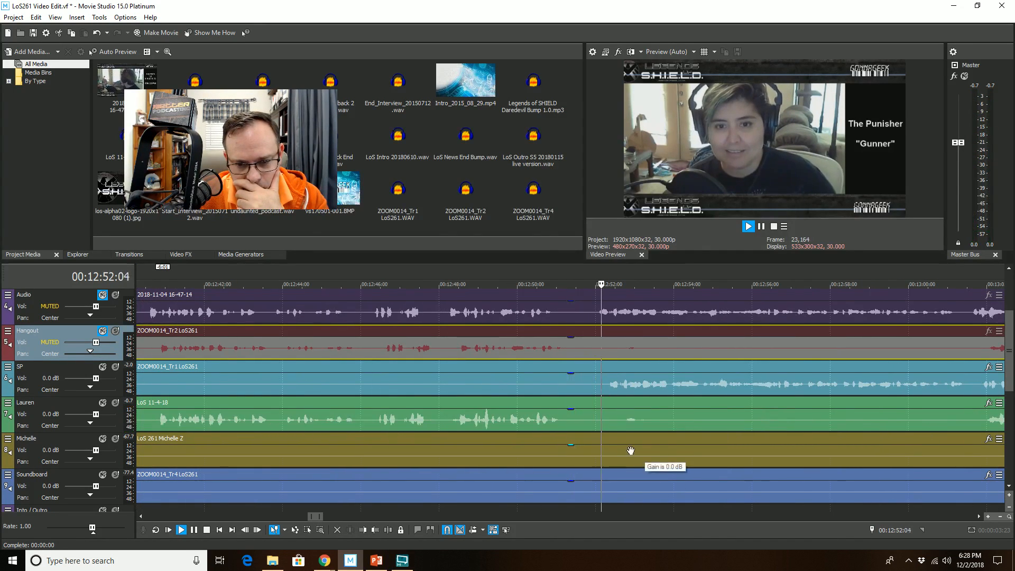
# - Split the track 7 LoS 11-4-18 event at 00:12:52:06 and trim the start of the following part to 00:12:54:08
pyautogui.click(603, 405)
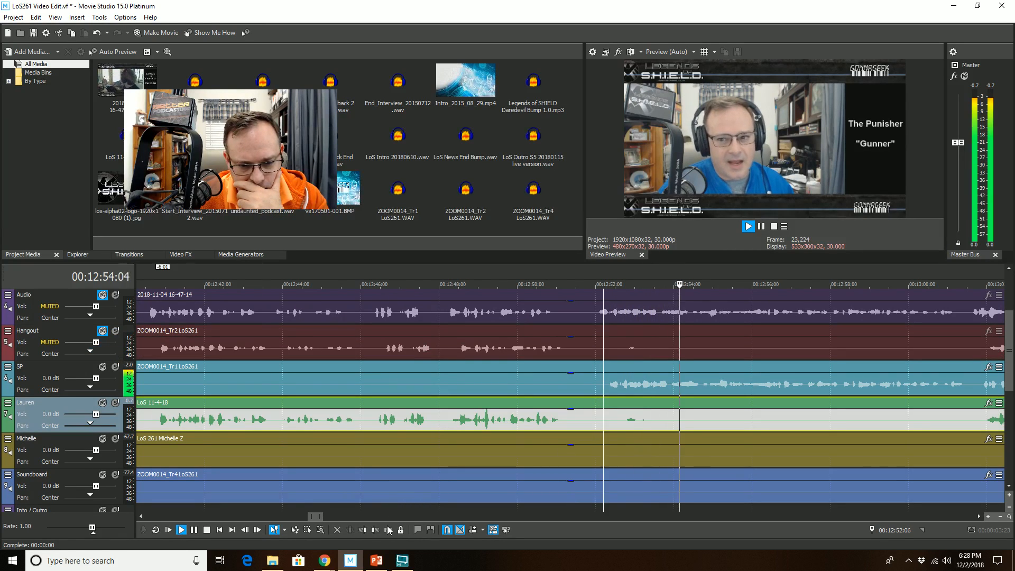
pyautogui.press('s')
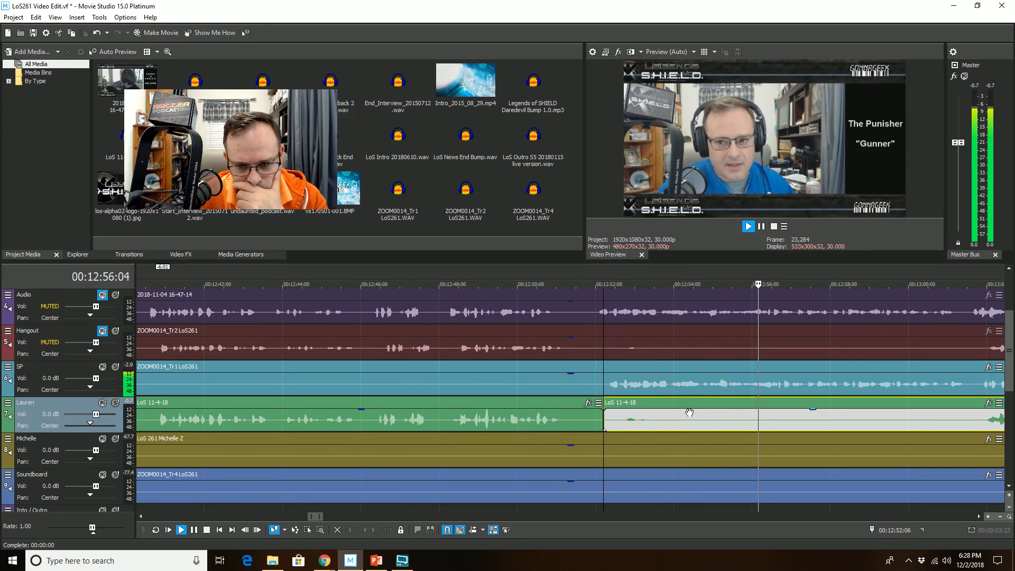
pyautogui.click(683, 416)
pyautogui.click(363, 529)
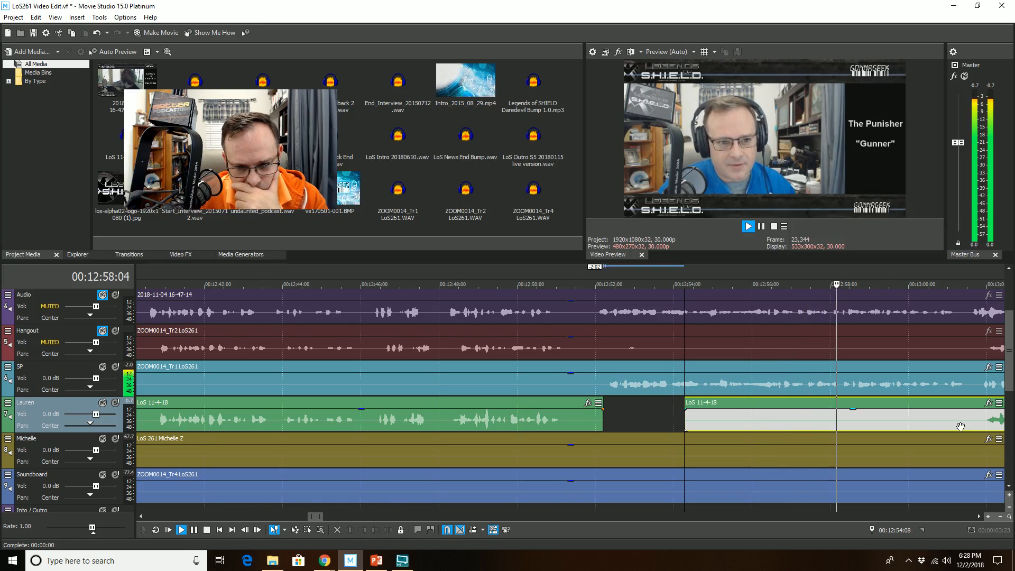
# - Play back from 00:12:59:15 to about 00:13:02, checking where the track 7 sound overlaps the track 6 speech
pyautogui.click(889, 378)
pyautogui.press('space')
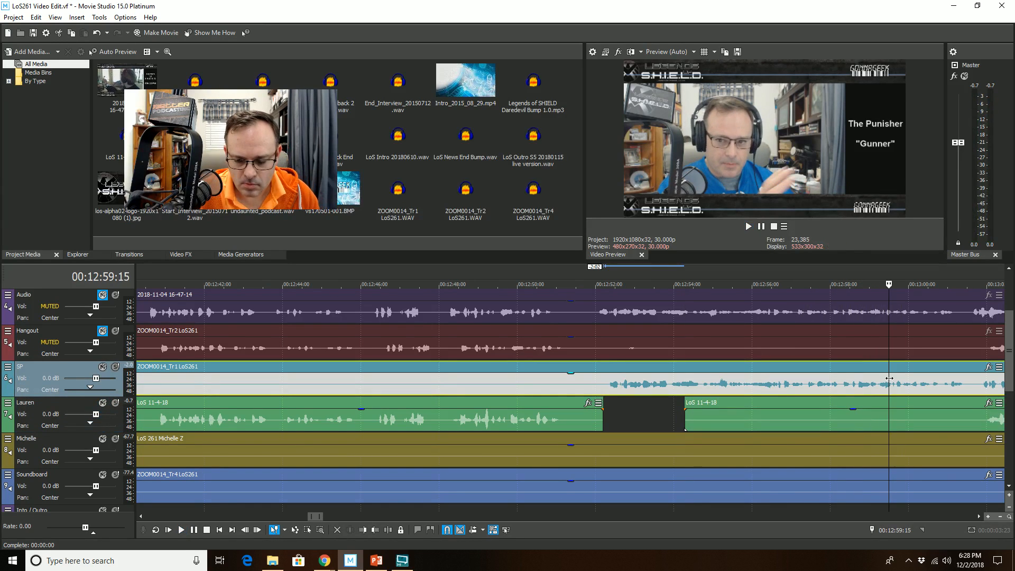
pyautogui.press('space')
pyautogui.scroll(-3, 777, 423)
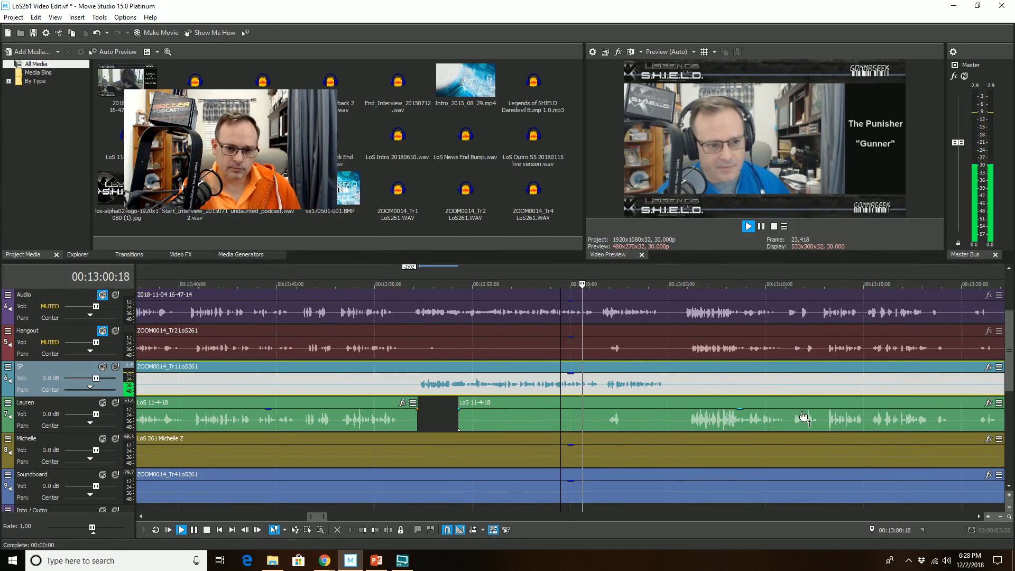
pyautogui.scroll(3, 626, 383)
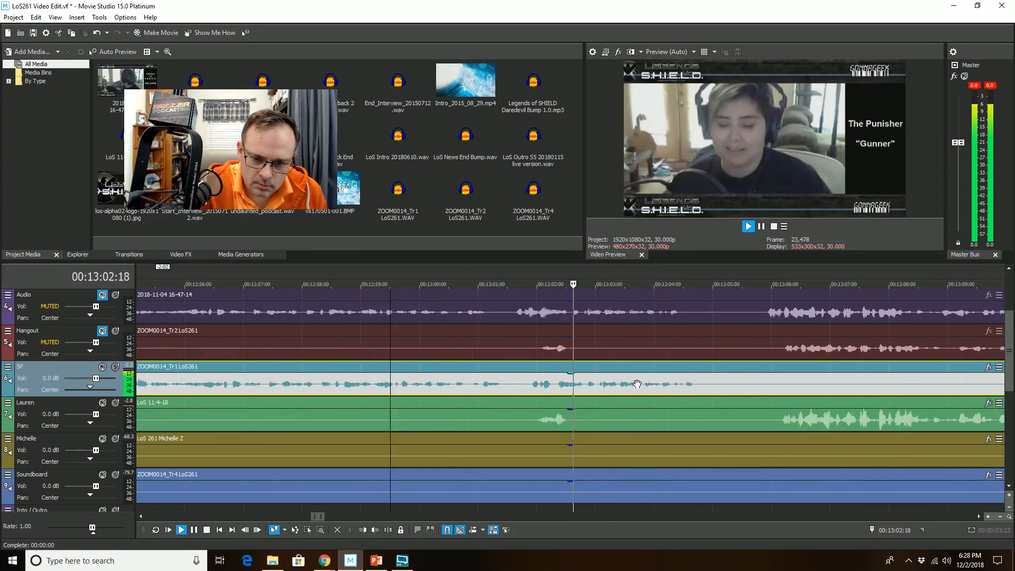
# - Split the track 7 LoS 11-4-18 event at 00:13:01:21 and trim the start of the following part to 00:13:03:00
pyautogui.click(520, 418)
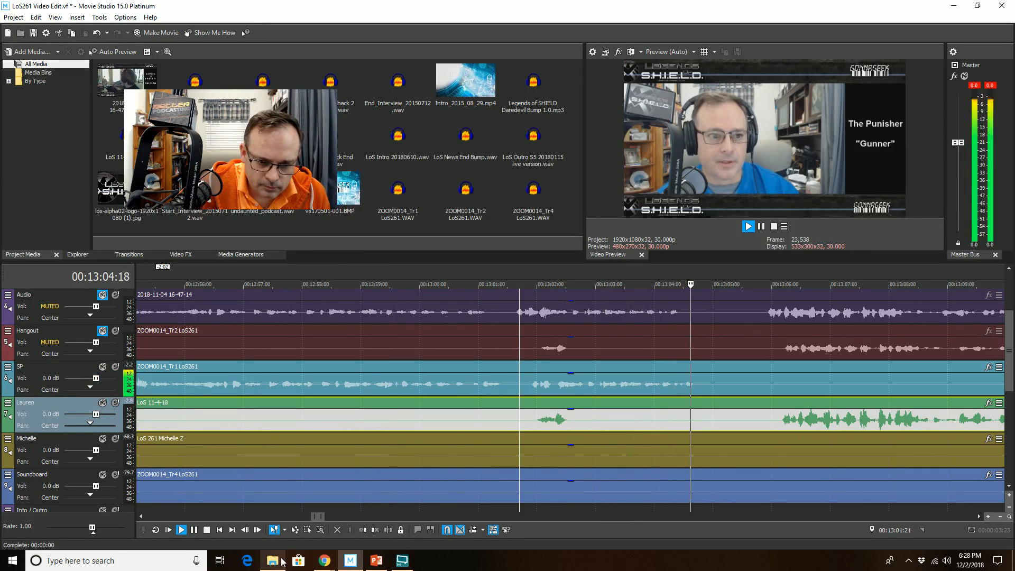
pyautogui.click(388, 531)
pyautogui.click(595, 408)
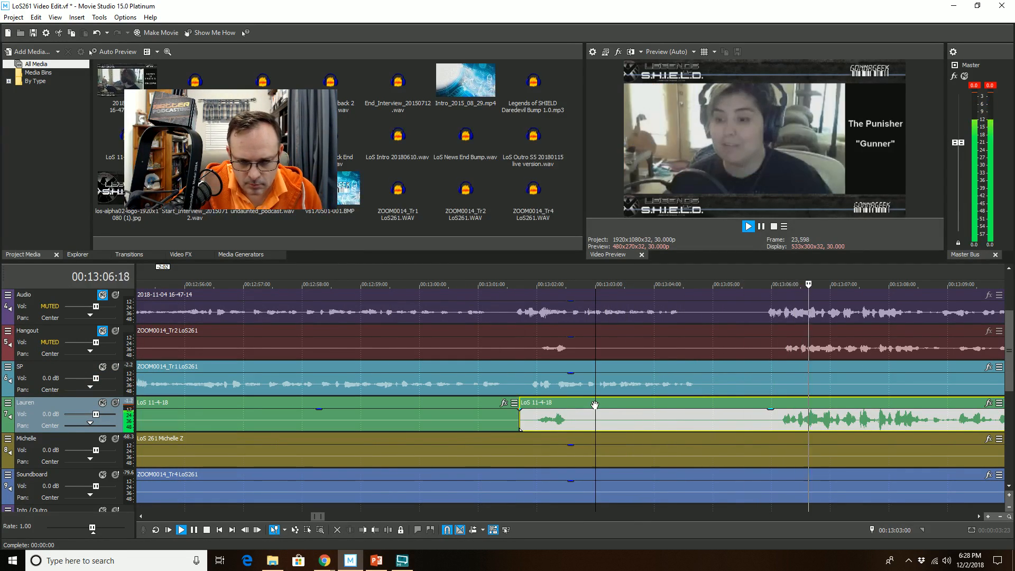
pyautogui.press('space')
pyautogui.click(363, 529)
# - Play back from 00:13:05:25 to about 00:13:10 to check the track 7 speech after the second gap
pyautogui.click(762, 379)
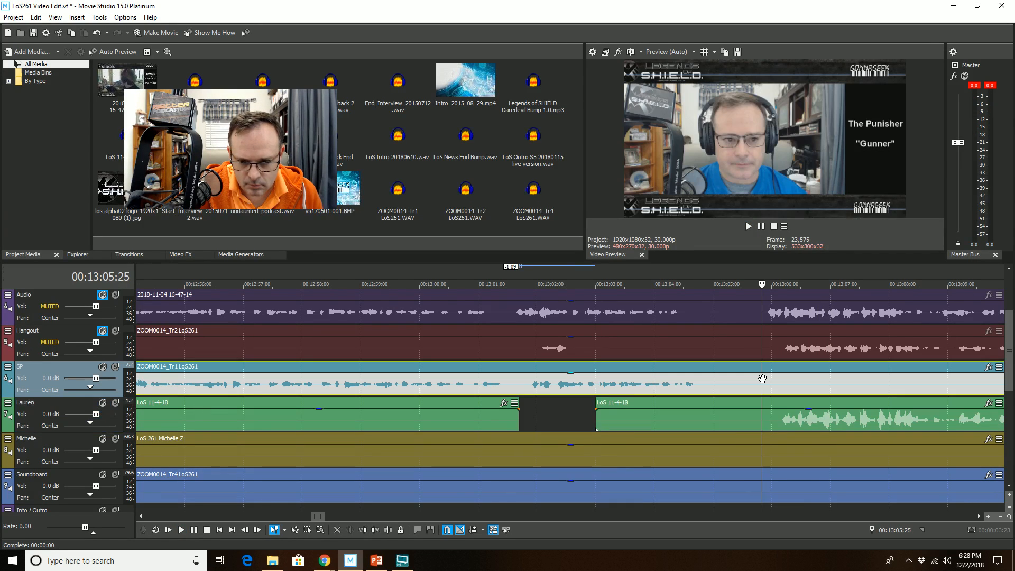
pyautogui.press('space')
pyautogui.scroll(-3, 756, 412)
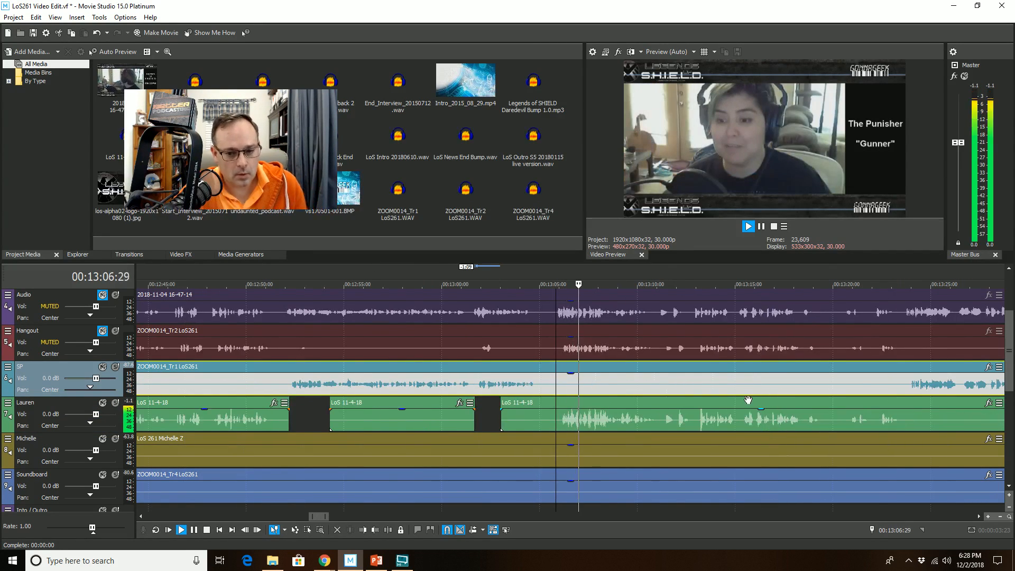
pyautogui.scroll(-3, 756, 412)
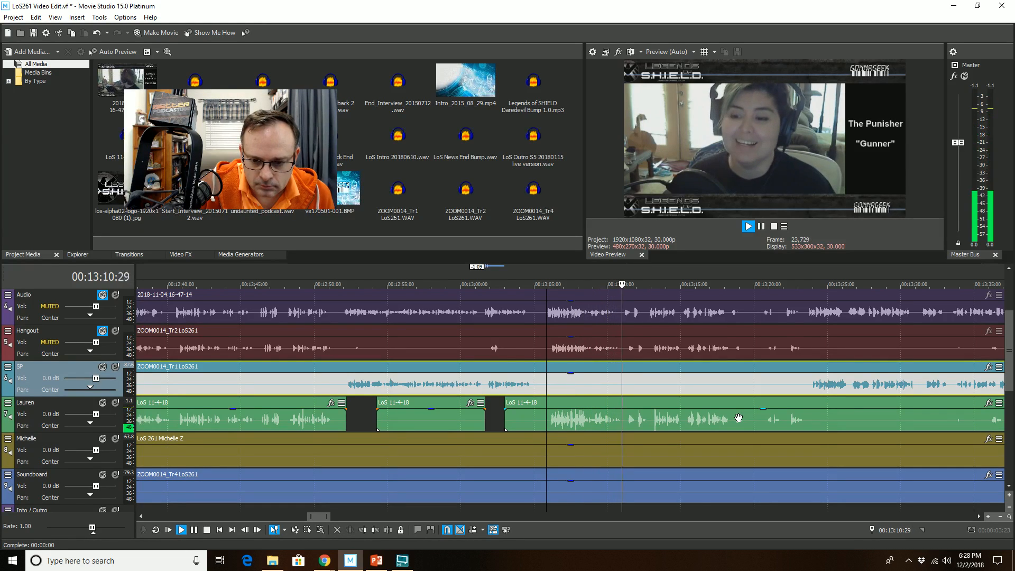
# - Split the track 7 LoS 11-4-18 event at 00:13:11:04 and trim the start of the following part to 00:13:11:28
pyautogui.click(624, 403)
pyautogui.scroll(4, 624, 403)
pyautogui.press('space')
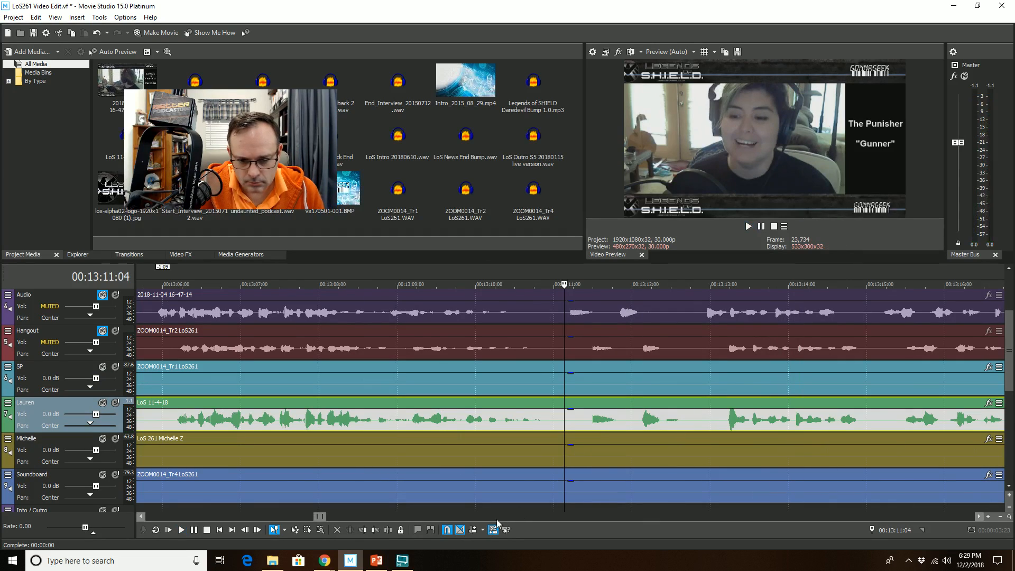
pyautogui.click(388, 530)
pyautogui.press('space')
pyautogui.click(375, 529)
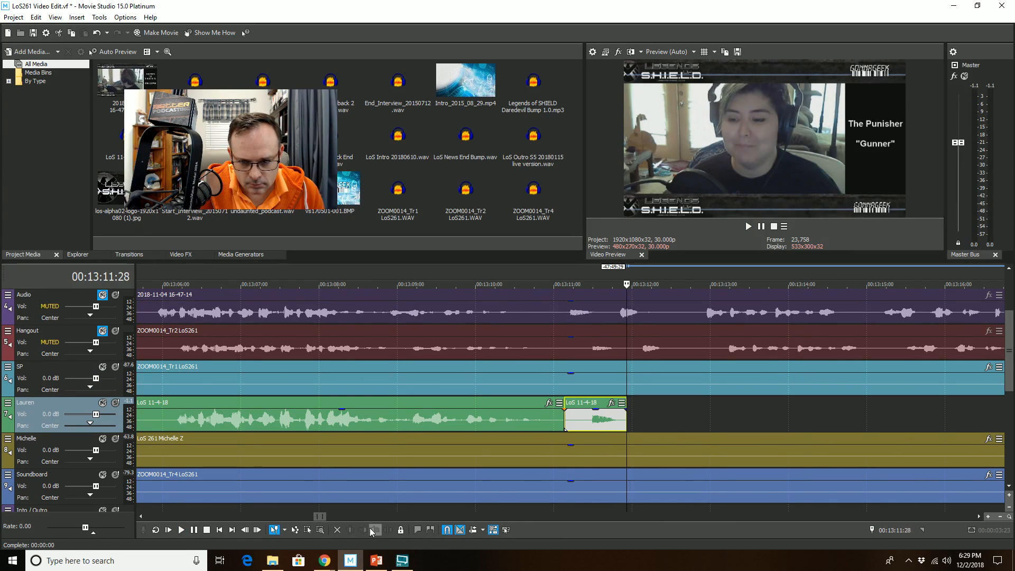
pyautogui.hotkey('ctrl', 'z')
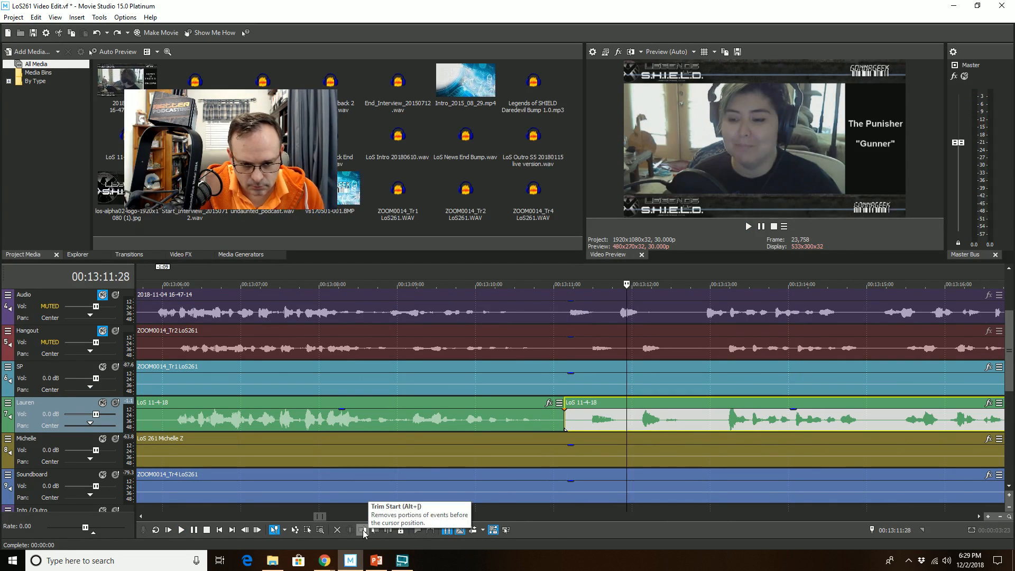
pyautogui.click(363, 529)
# - Save the project and play back from 00:13:10:06 to check the speech leading into the newest track 7 gap
pyautogui.click(491, 387)
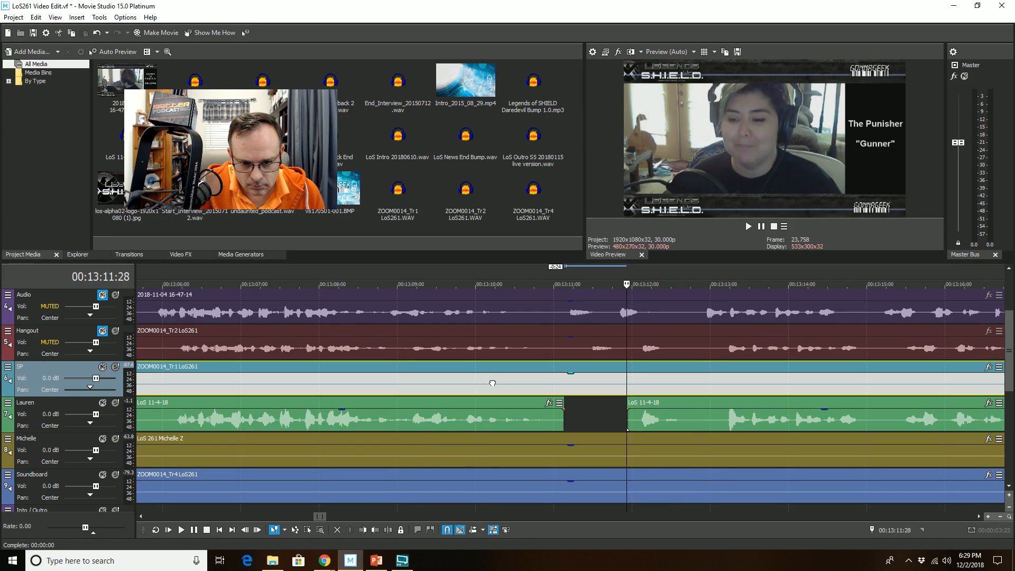
pyautogui.click(14, 18)
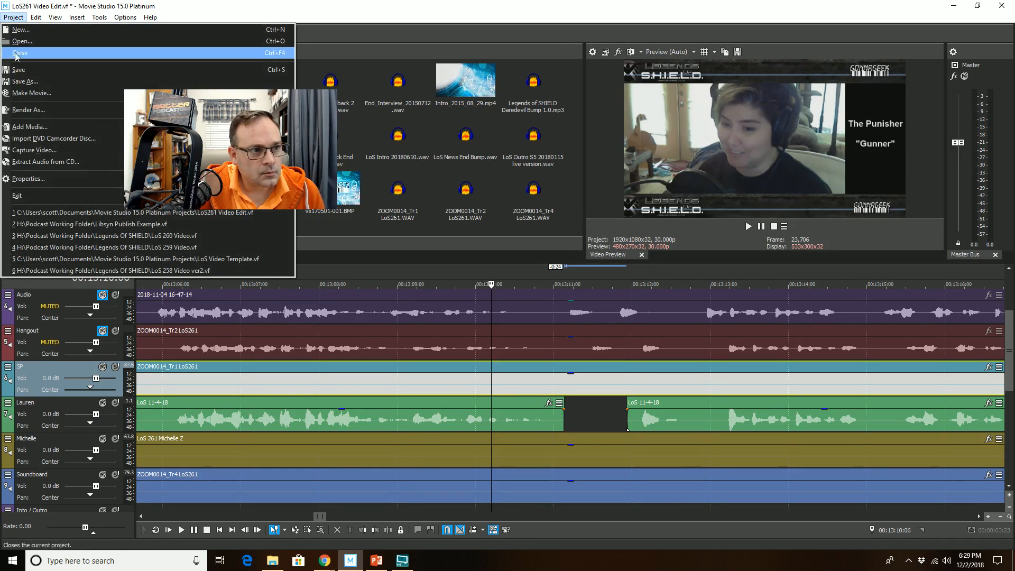
pyautogui.click(34, 69)
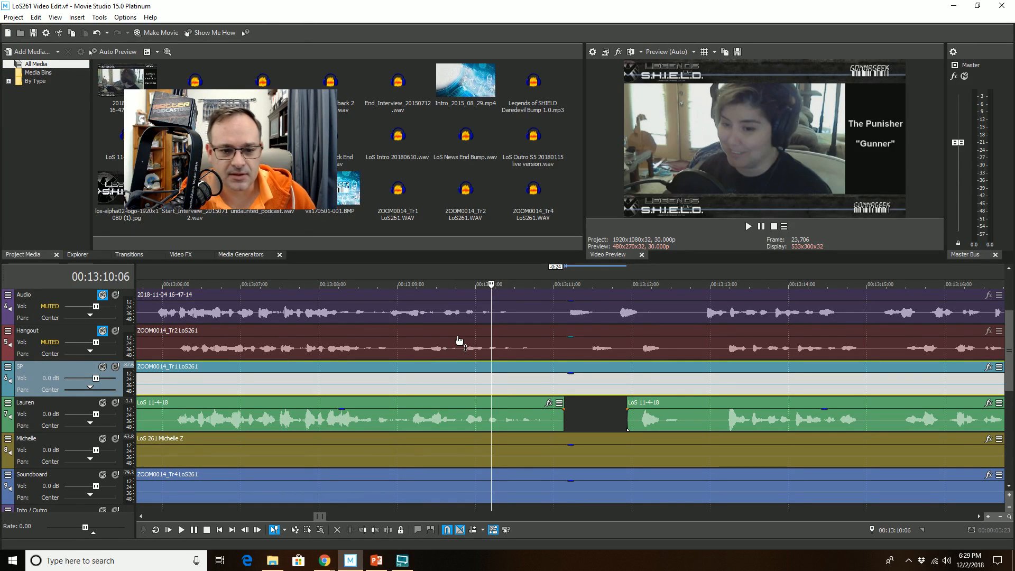
pyautogui.press('space')
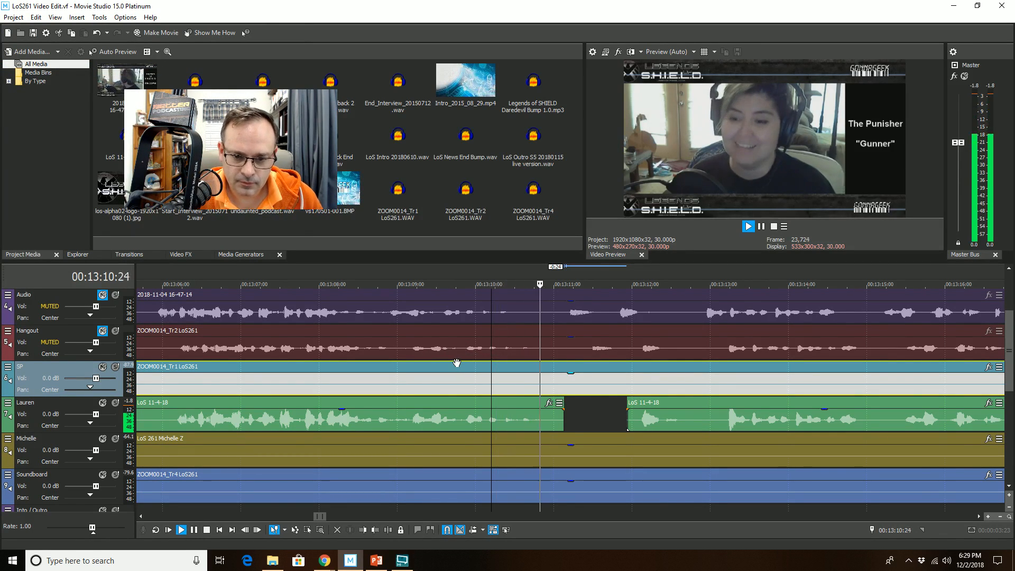
pyautogui.scroll(-3, 581, 426)
pyautogui.press('space')
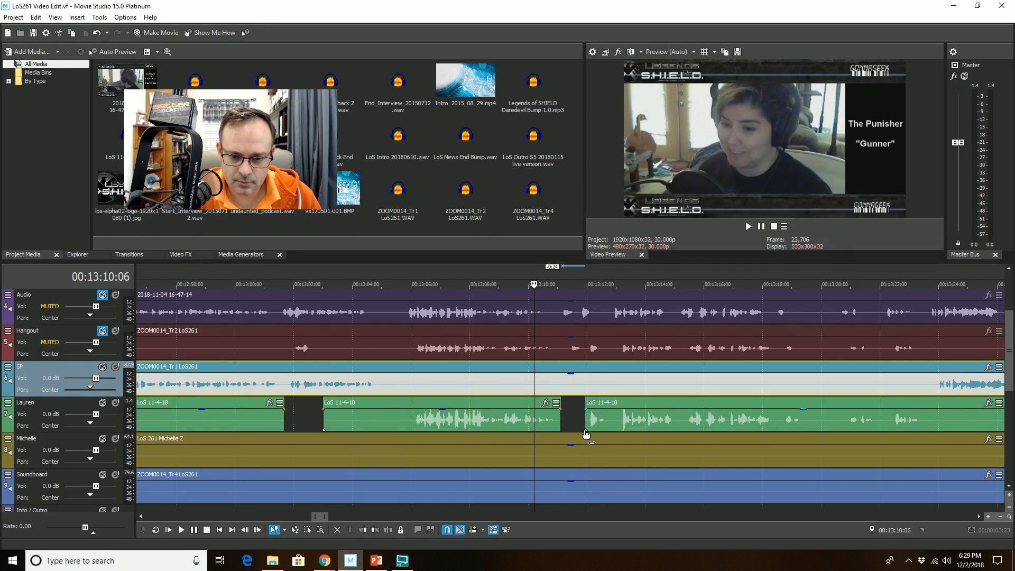
# - Play back briefly from 00:13:10:25, and undo the last trim and split on track 7
pyautogui.scroll(4, 566, 421)
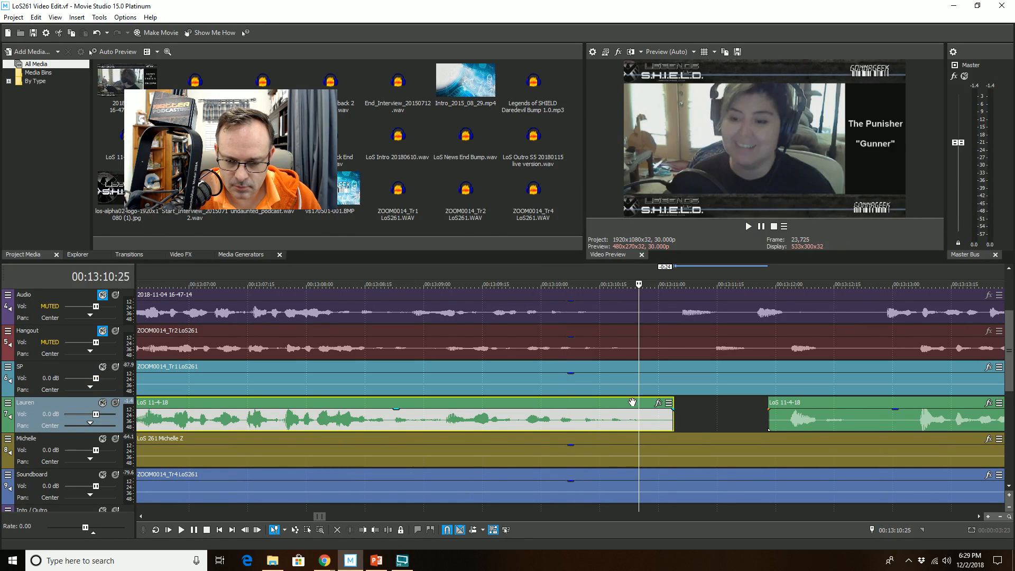
pyautogui.press('space')
pyautogui.press('space')
pyautogui.hotkey('ctrl', 'z')
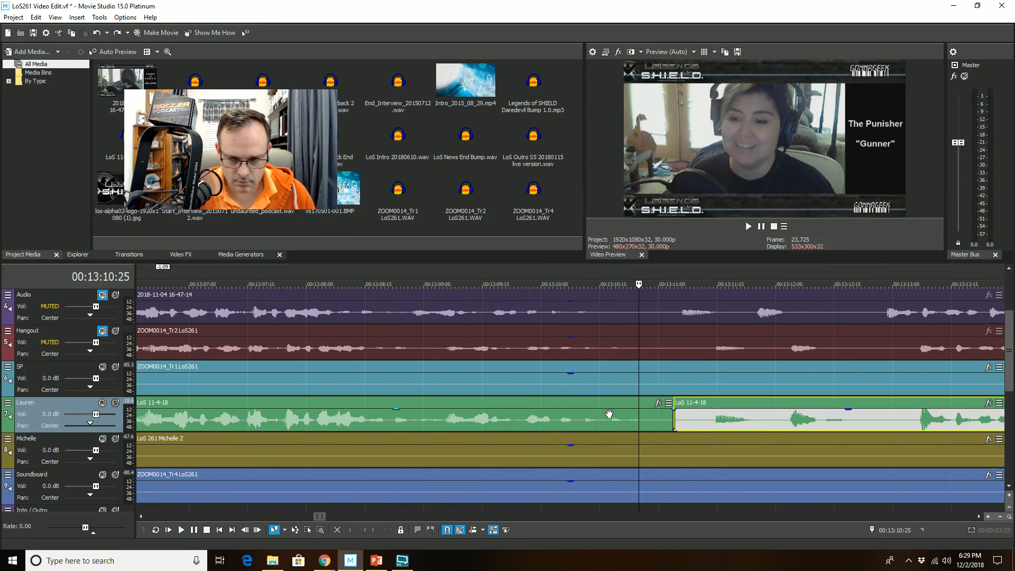
pyautogui.hotkey('ctrl', 'z')
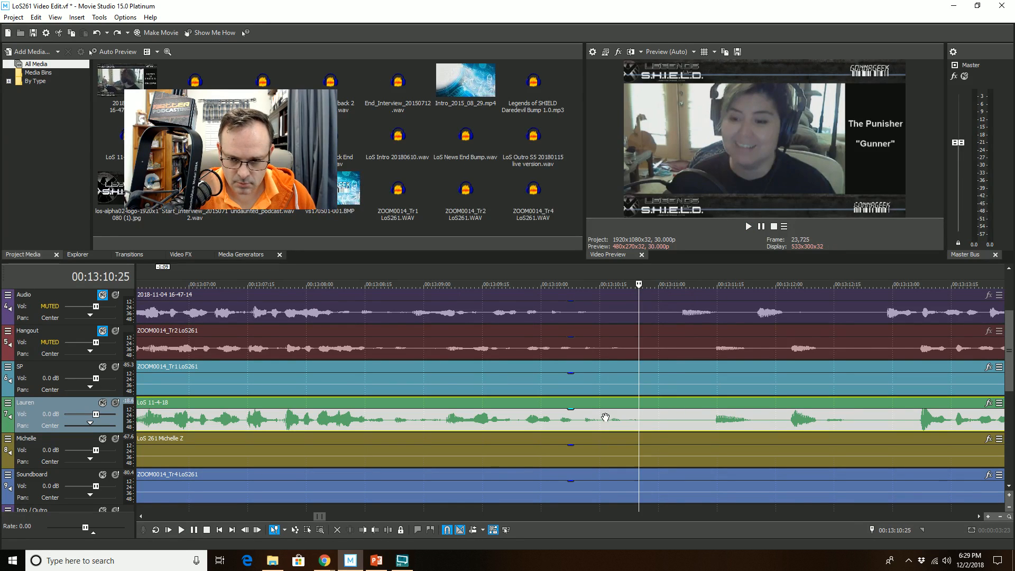
# - Play back from 00:13:10:11 to about 00:13:11:20 to locate the unwanted sound on track 7
pyautogui.click(583, 393)
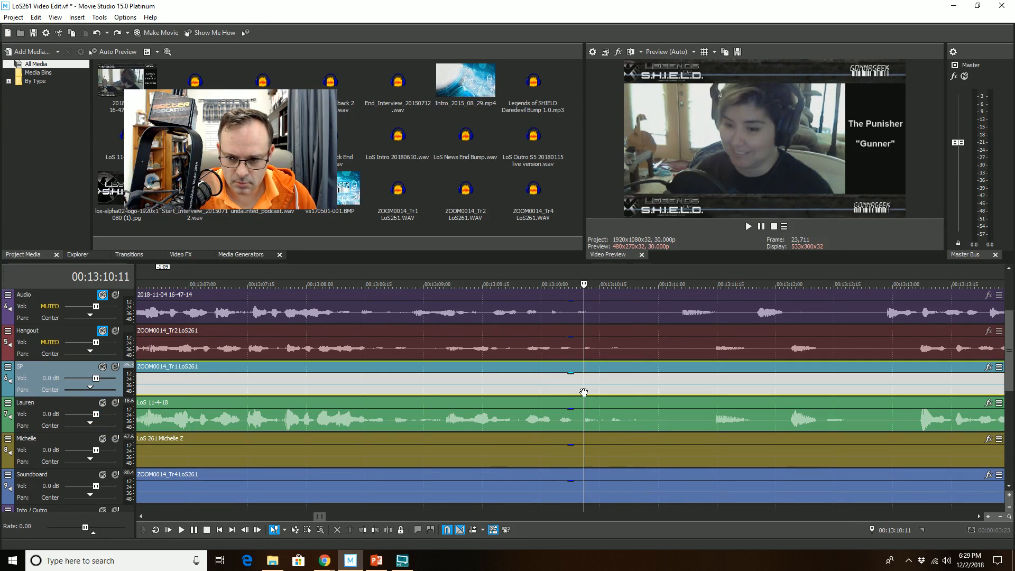
pyautogui.press('space')
pyautogui.scroll(-3, 585, 407)
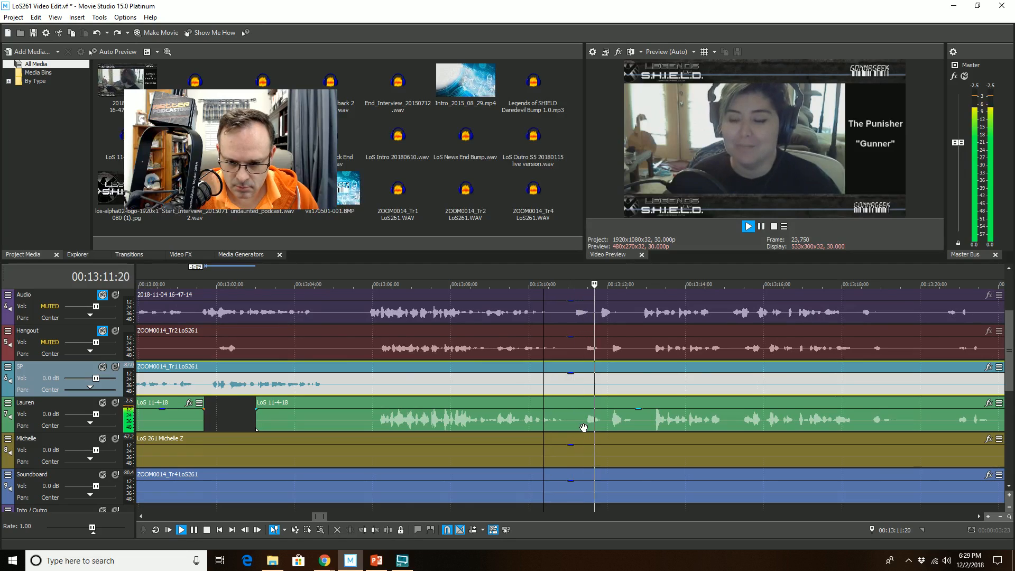
# - Split the track 7 LoS 11-4-18 event at 00:13:11:14 and trim the start of the following part to 00:13:11:25
pyautogui.click(587, 421)
pyautogui.press('space')
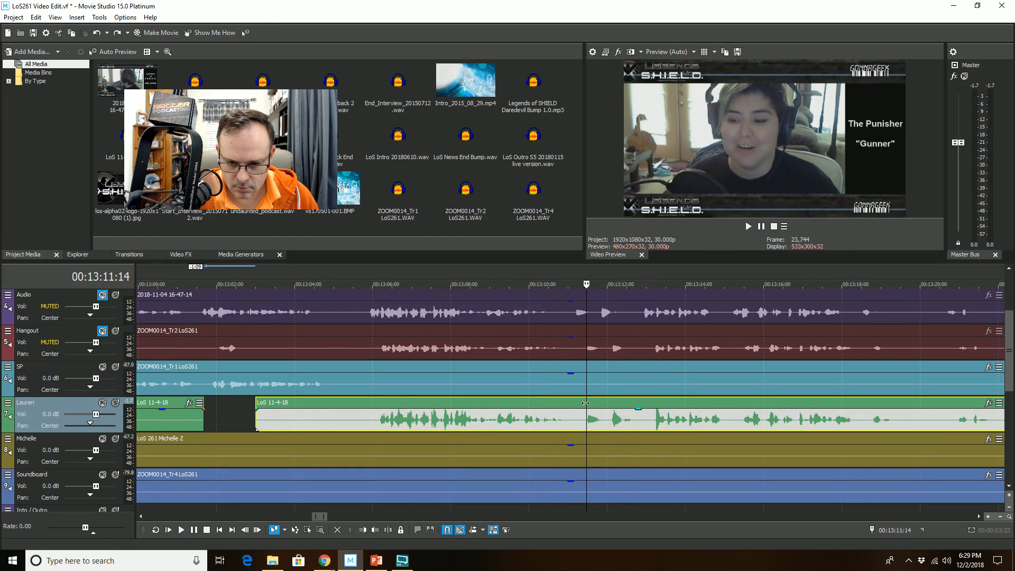
pyautogui.scroll(3, 577, 418)
pyautogui.scroll(3, 577, 418)
pyautogui.press('Right')
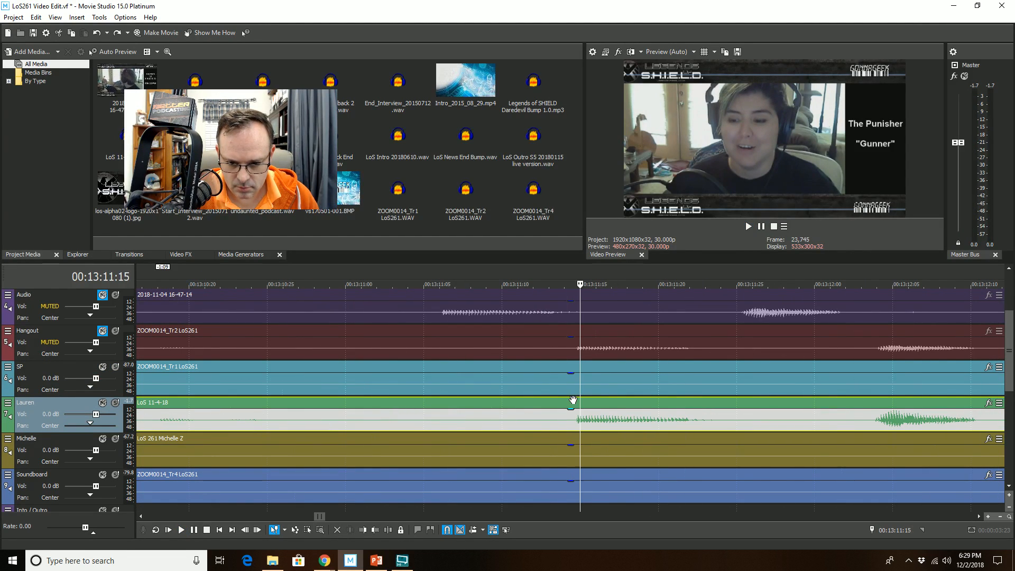
pyautogui.press('Left')
pyautogui.scroll(2, 569, 402)
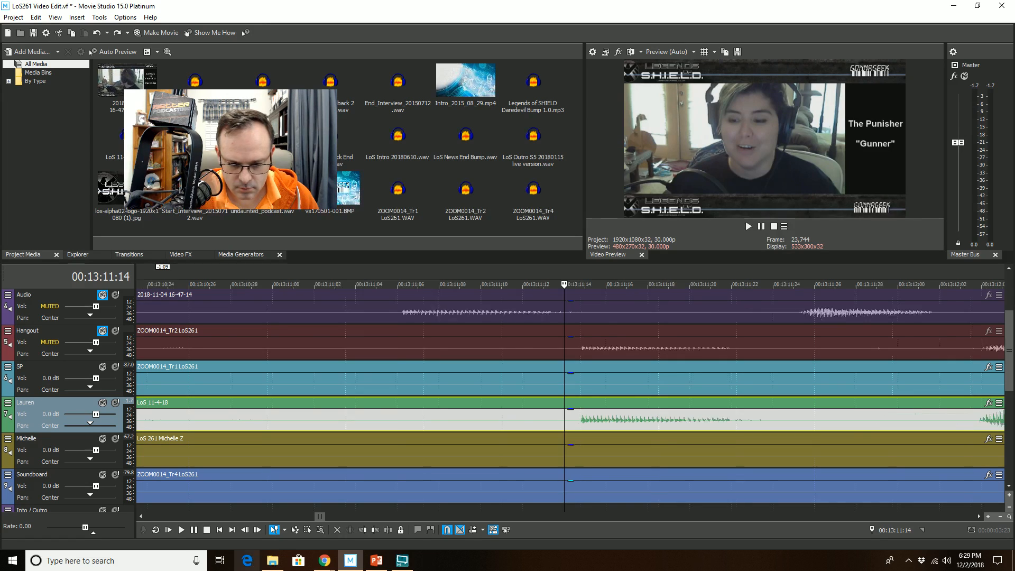
pyautogui.click(375, 529)
pyautogui.click(793, 426)
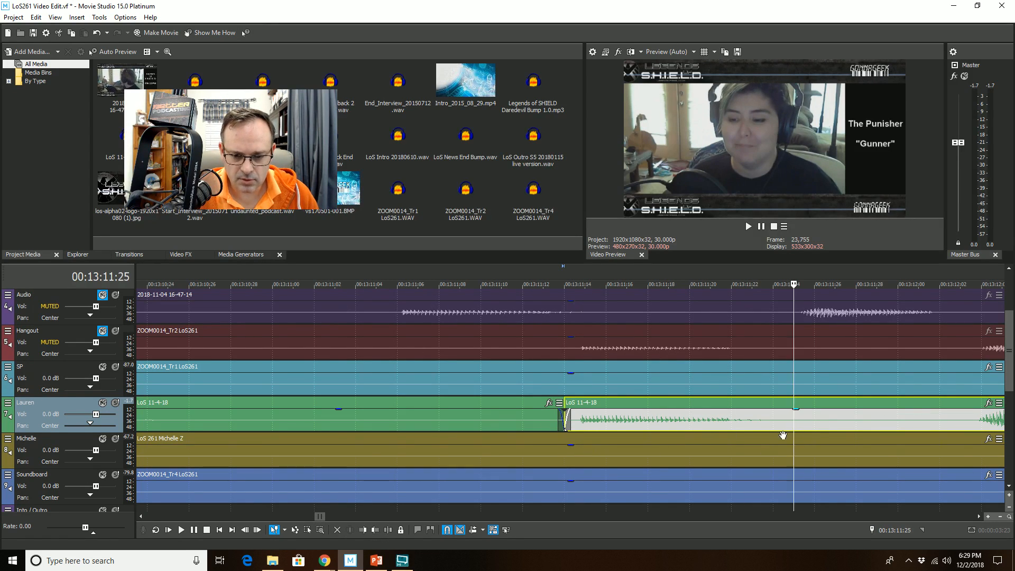
pyautogui.click(389, 532)
pyautogui.scroll(-4, 510, 423)
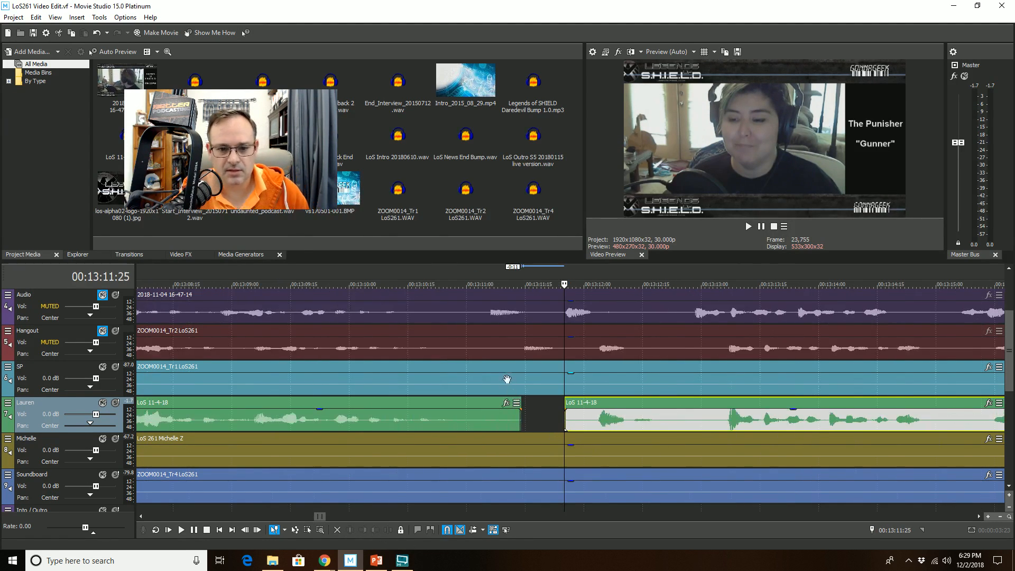
# - Play back from just before the newest track 7 gap, and again from about a second earlier, to check the cut
pyautogui.click(502, 378)
pyautogui.press('space')
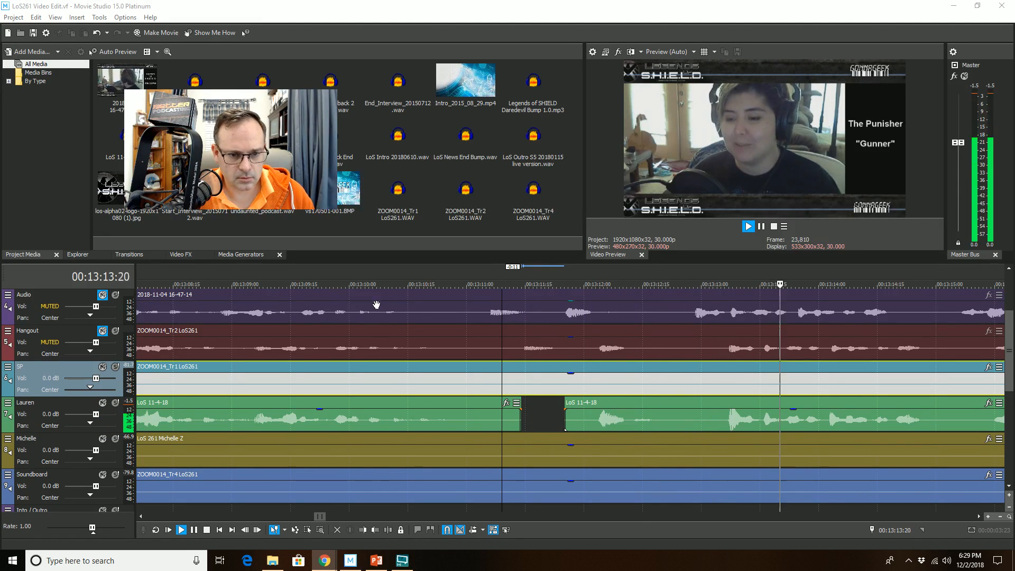
pyautogui.click(374, 305)
pyautogui.press('space')
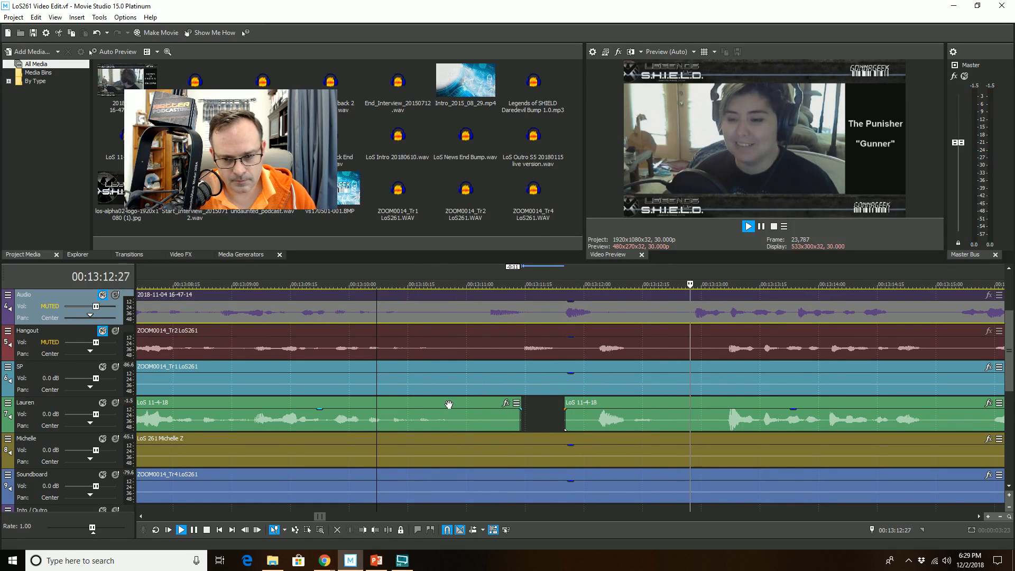
# - Continue reviewing playback to about 00:13:52, examining the waveforms on tracks 6 and 7 for unwanted sound
pyautogui.scroll(-3, 447, 404)
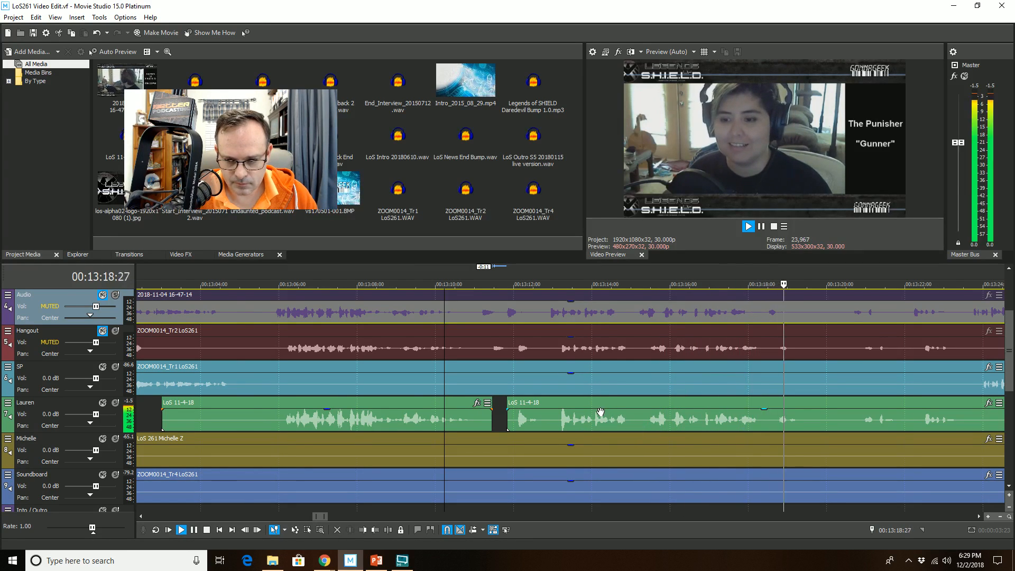
pyautogui.scroll(-1, 601, 412)
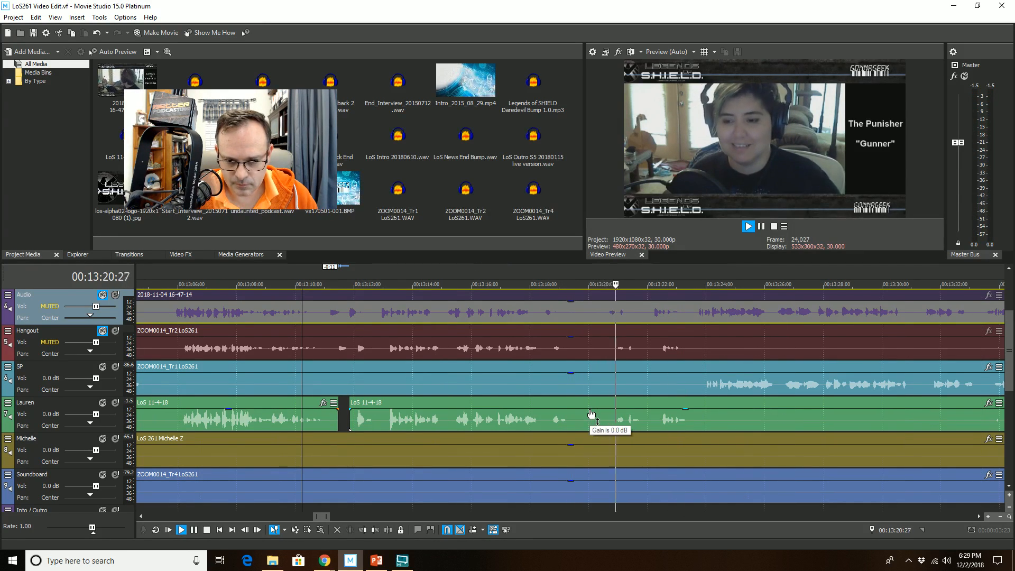
pyautogui.scroll(-2, 588, 413)
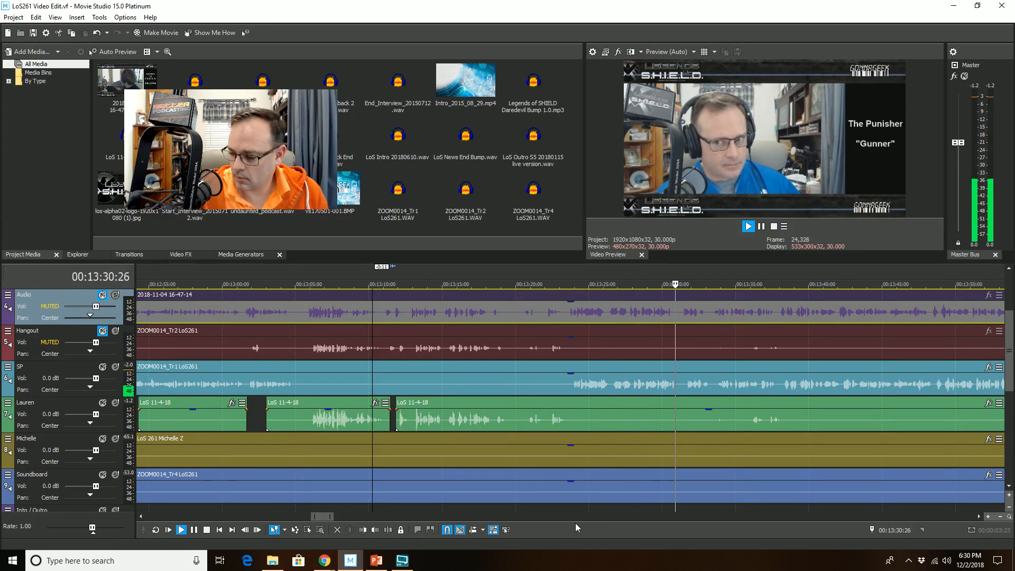
pyautogui.scroll(3, 697, 484)
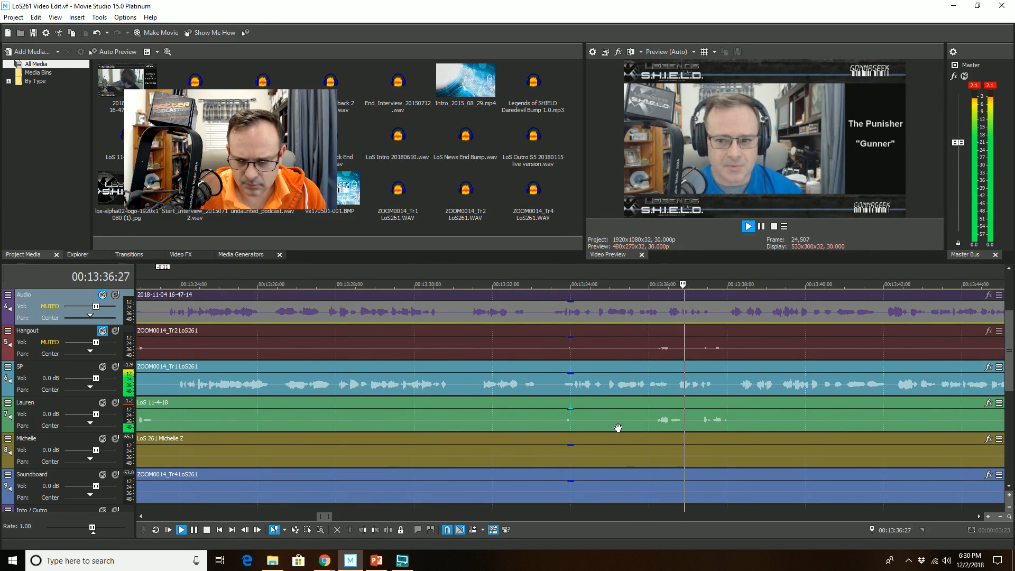
pyautogui.scroll(-2, 618, 428)
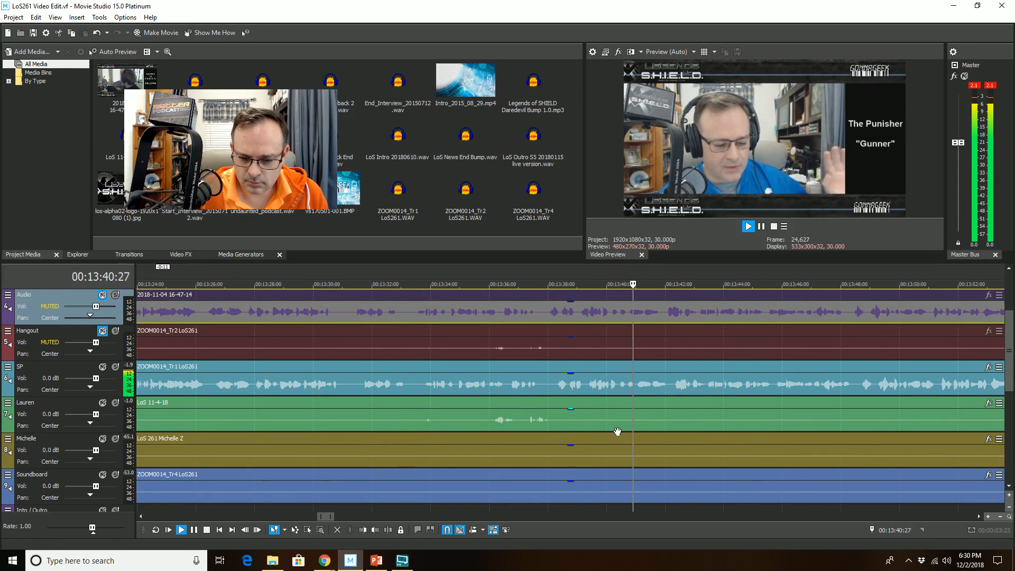
pyautogui.scroll(-2, 617, 430)
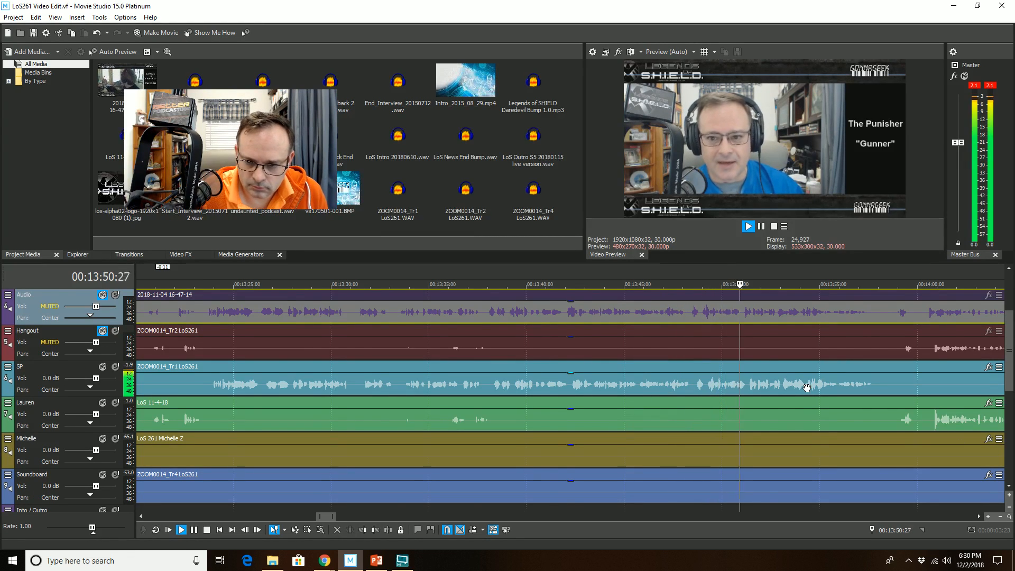
pyautogui.scroll(-2, 806, 387)
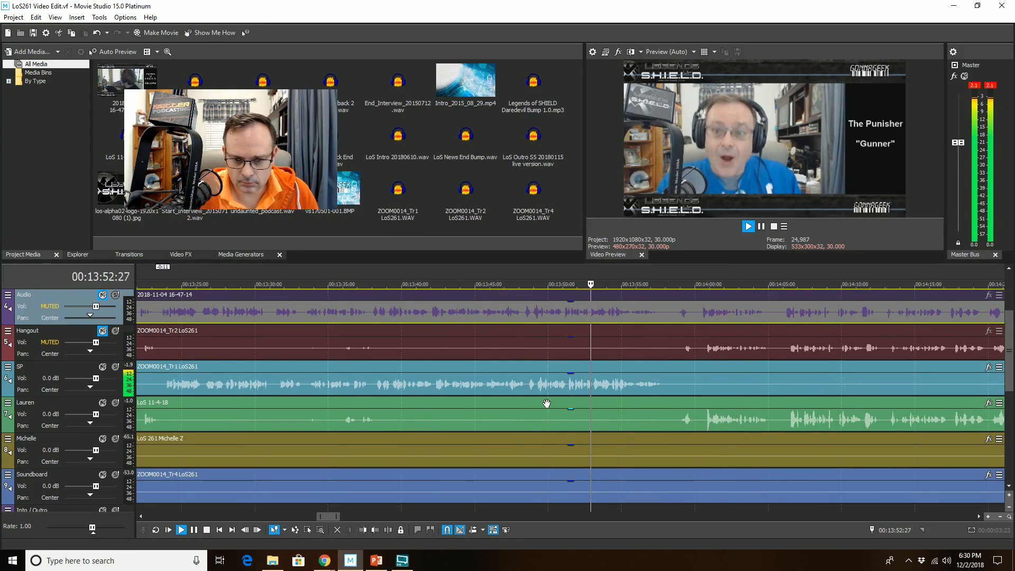
# - Try to trim the end of the track 7 LoS 11-4-18 event to 00:13:49:24, and undo the trim
pyautogui.click(547, 404)
pyautogui.click(378, 530)
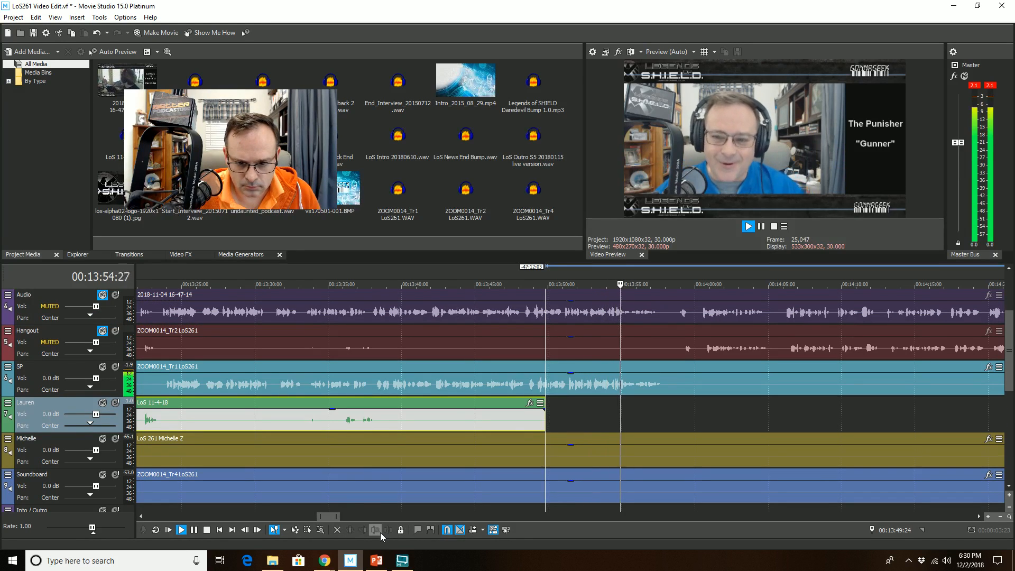
pyautogui.press('space')
pyautogui.hotkey('ctrl', 'z')
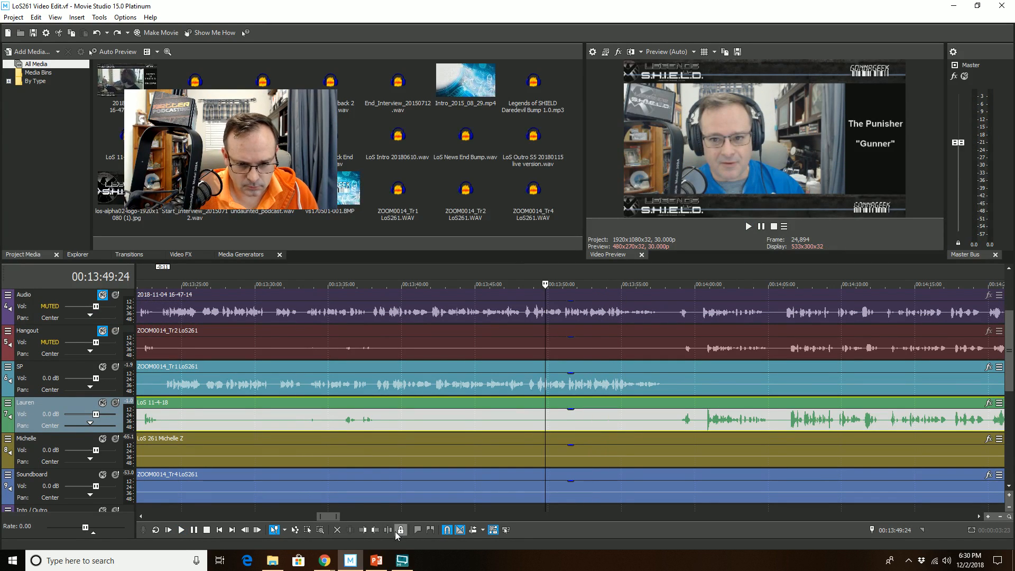
# - Split the track 7 event at 00:13:49:24 and trim the start of the following part to 00:13:53:25
pyautogui.click(387, 530)
pyautogui.click(604, 413)
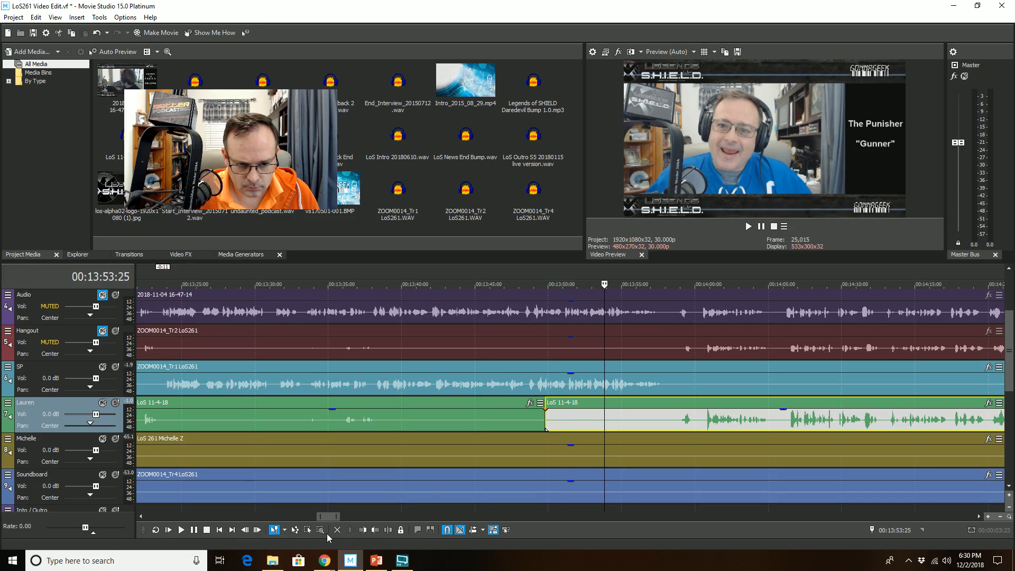
pyautogui.click(363, 529)
# - Play back from 00:13:48:11 across the gap and trim the start of the following track 7 part to 00:13:58:11
pyautogui.click(524, 366)
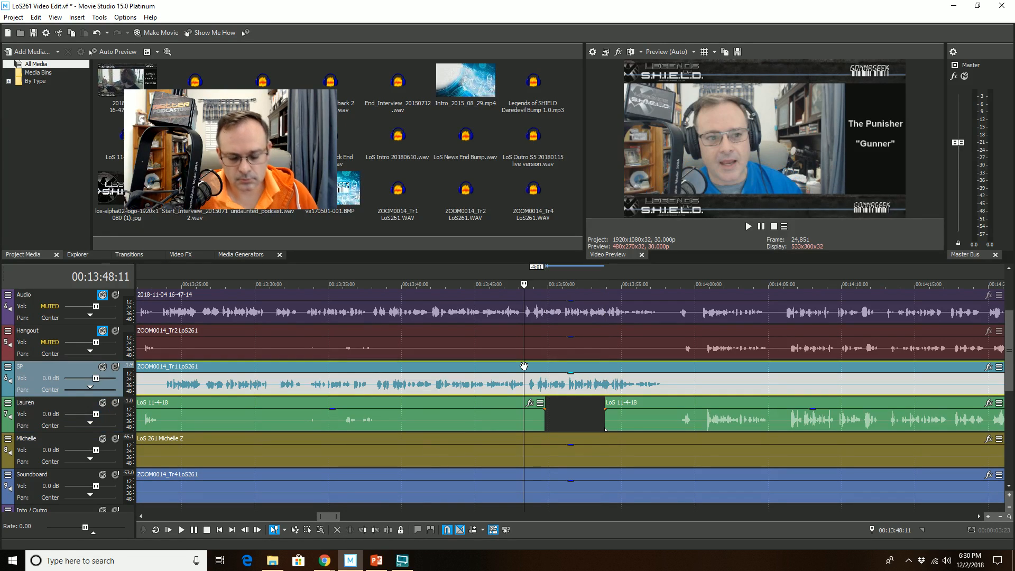
pyautogui.press('space')
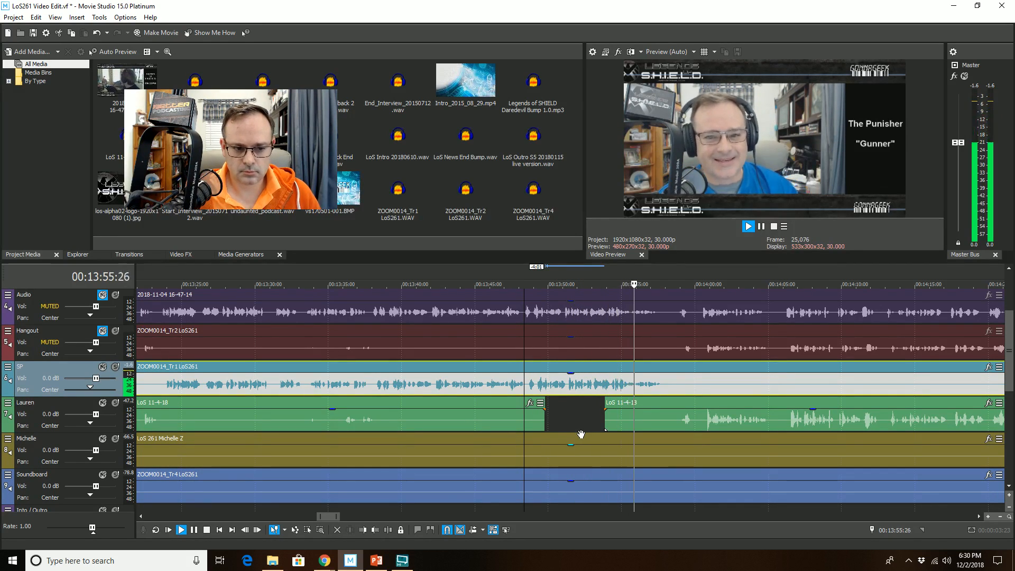
pyautogui.press('Return')
pyautogui.moveTo(605, 418); pyautogui.dragTo(671, 417)
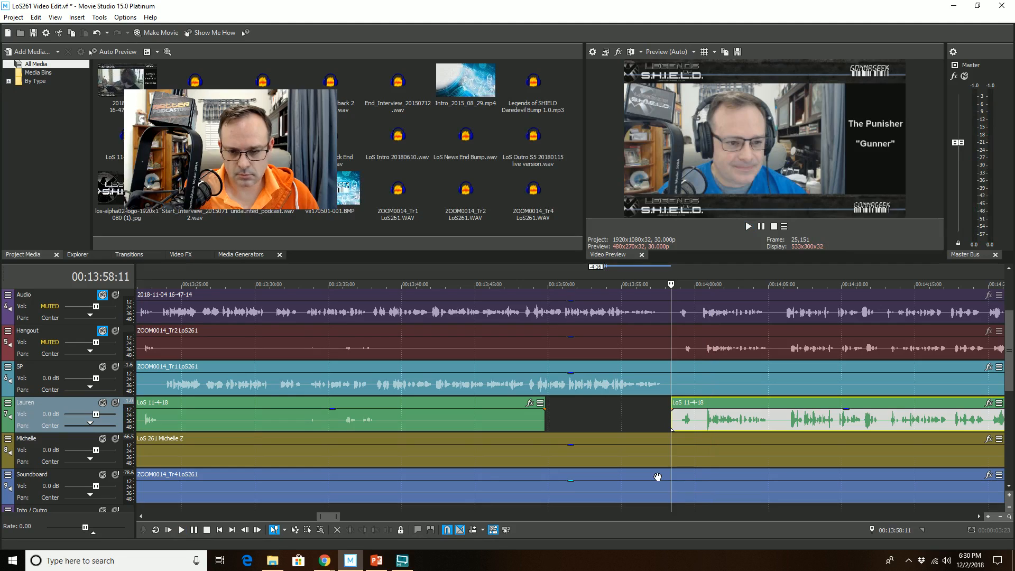
# - Play back from 00:13:58:11 to about 00:14:47, examining the track 7 speech for unwanted sound
pyautogui.press('space')
pyautogui.scroll(-2, 657, 477)
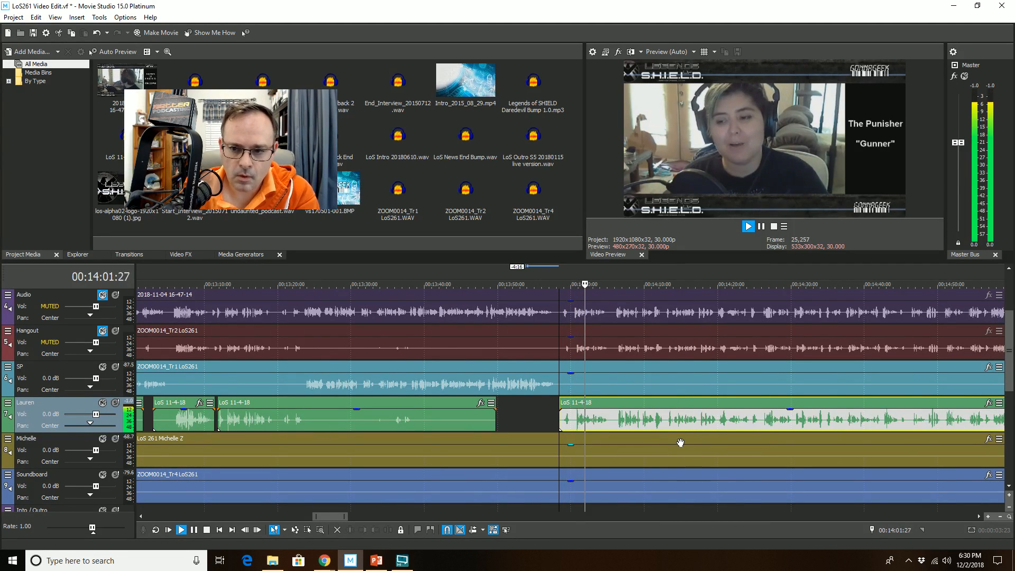
pyautogui.scroll(3, 680, 442)
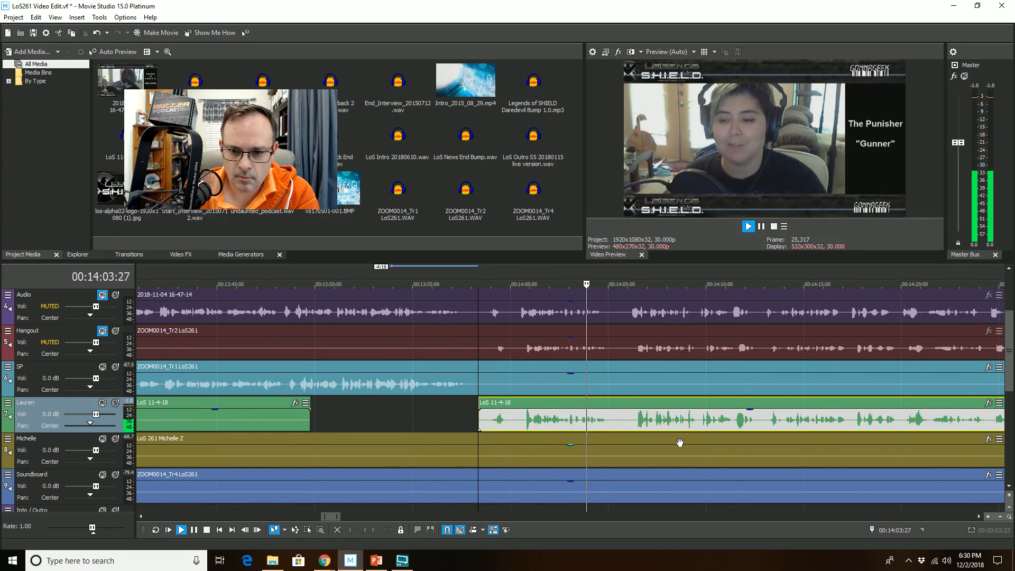
pyautogui.scroll(-1, 680, 444)
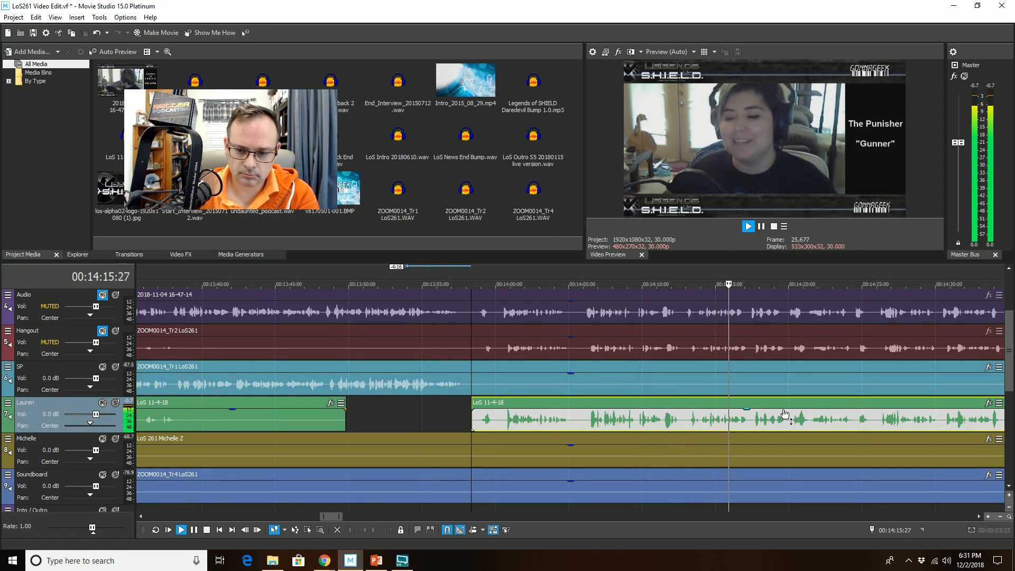
pyautogui.scroll(-2, 784, 414)
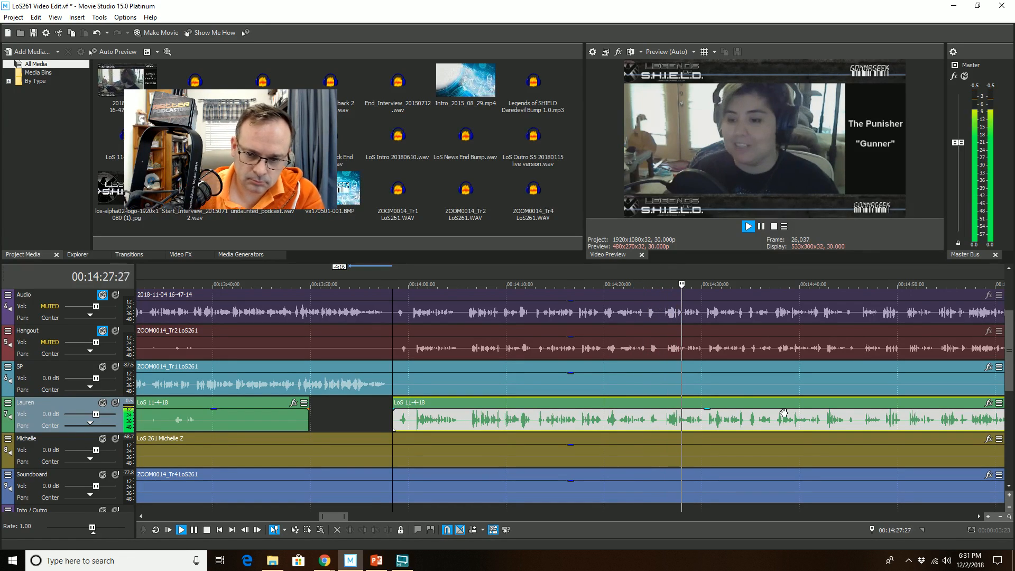
pyautogui.scroll(-2, 739, 390)
pyautogui.scroll(4, 740, 396)
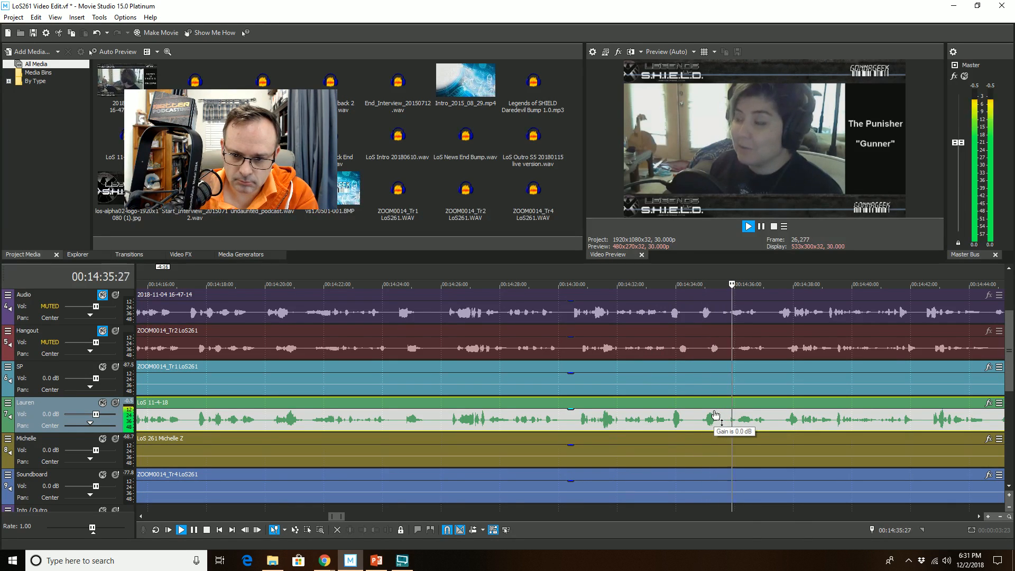
pyautogui.scroll(-3, 714, 415)
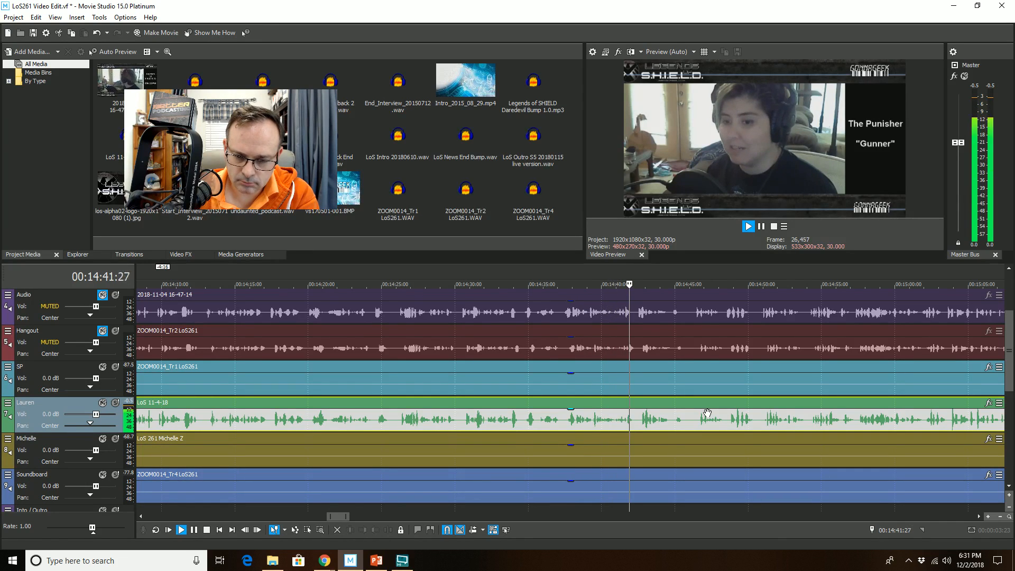
pyautogui.scroll(-2, 707, 412)
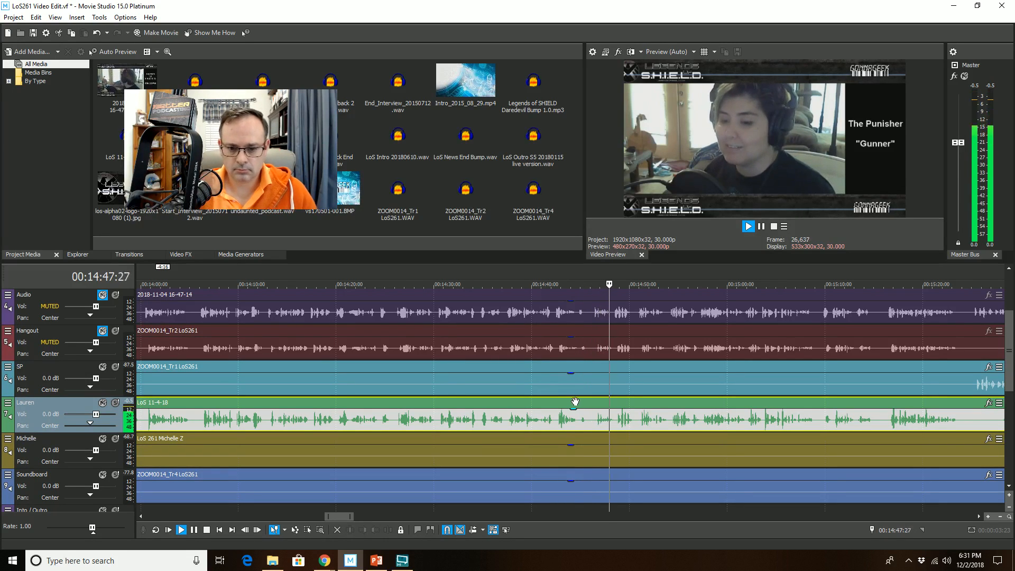
# - Stop playback, split the track 7 event at 00:14:44:27 and trim the start of the following part to 00:14:45:22
pyautogui.click(574, 403)
pyautogui.press('space')
pyautogui.scroll(6, 574, 403)
pyautogui.click(648, 413)
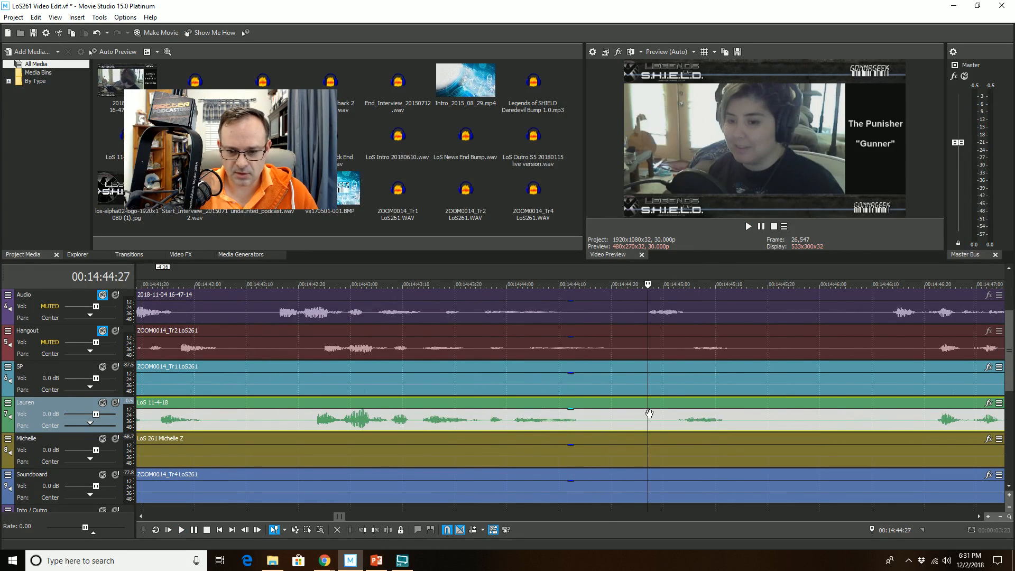
pyautogui.click(388, 530)
pyautogui.click(777, 416)
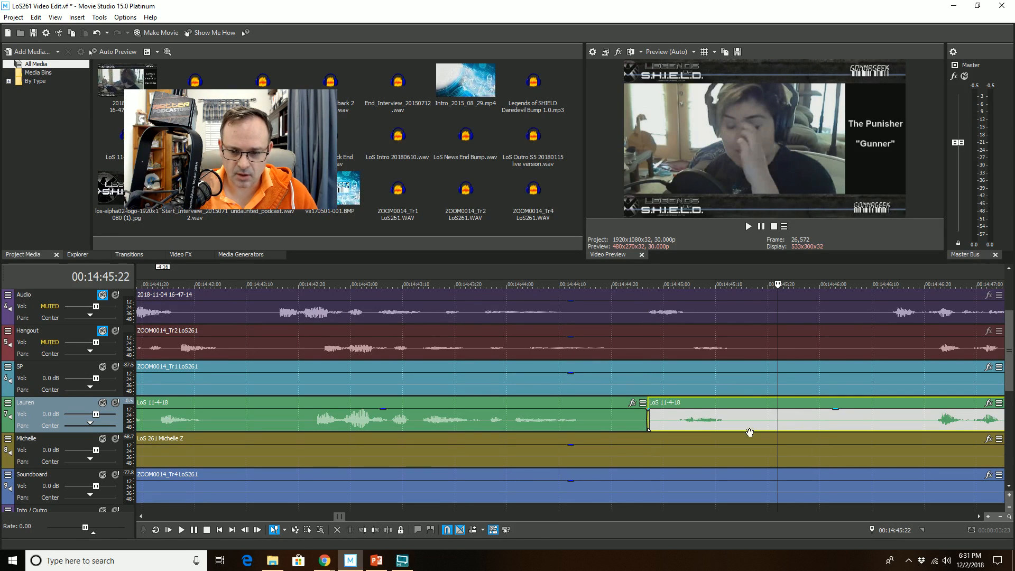
pyautogui.click(363, 529)
# - Play back from 00:14:43:21 to check the new gap and continue listening past 00:14:57
pyautogui.click(462, 397)
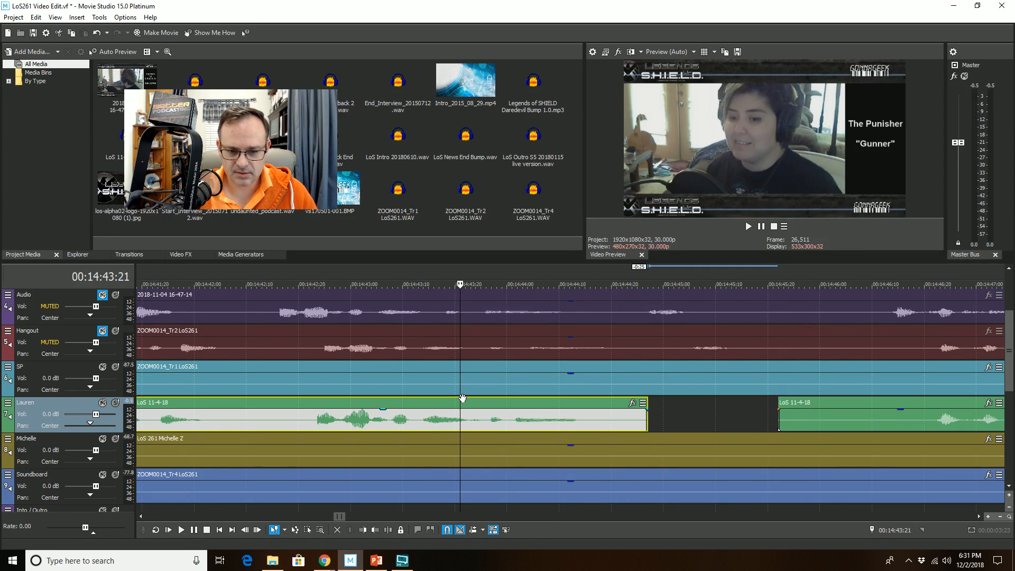
pyautogui.press('space')
pyautogui.scroll(-6, 462, 403)
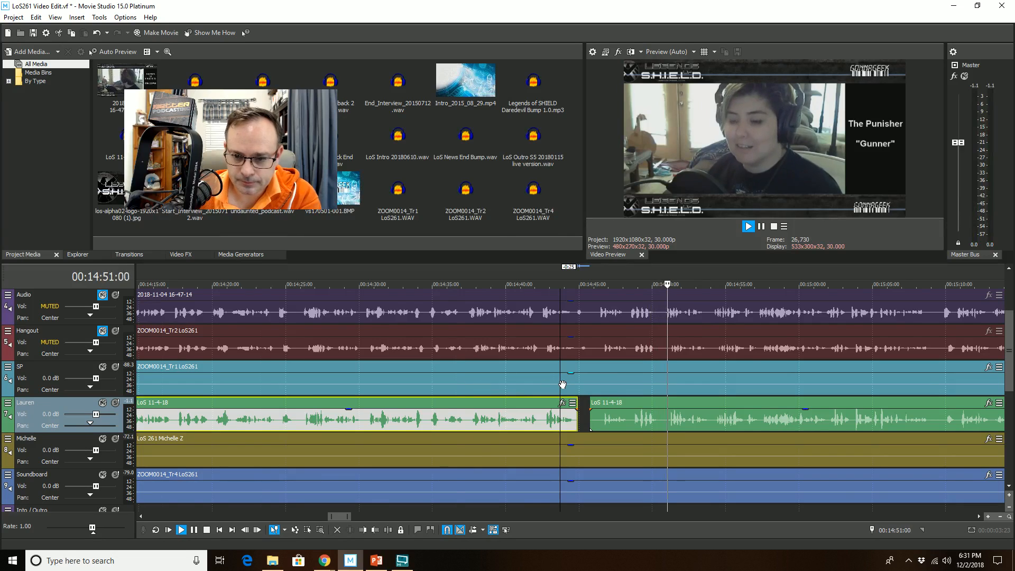
pyautogui.scroll(-2, 562, 384)
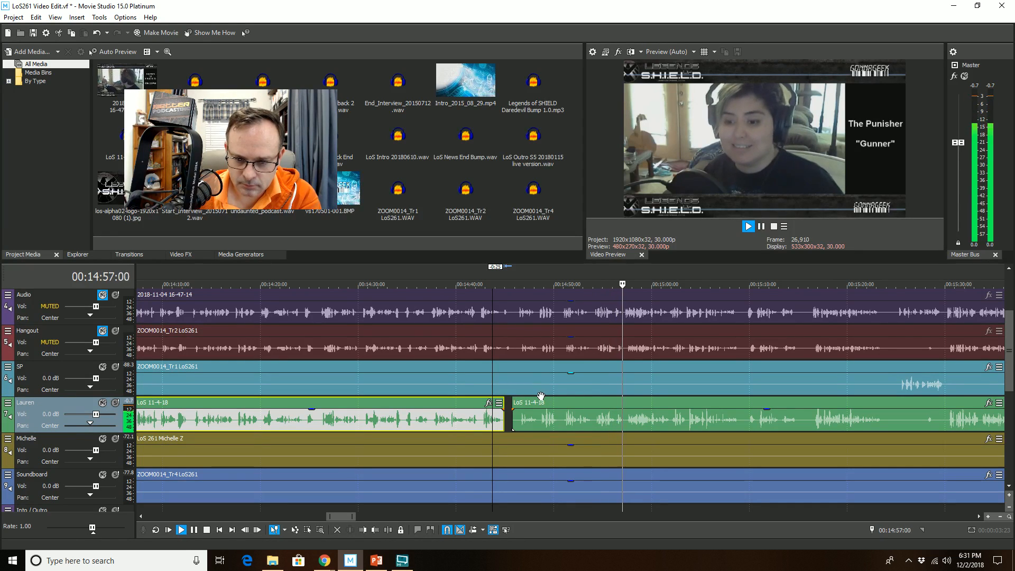
pyautogui.scroll(-1, 628, 406)
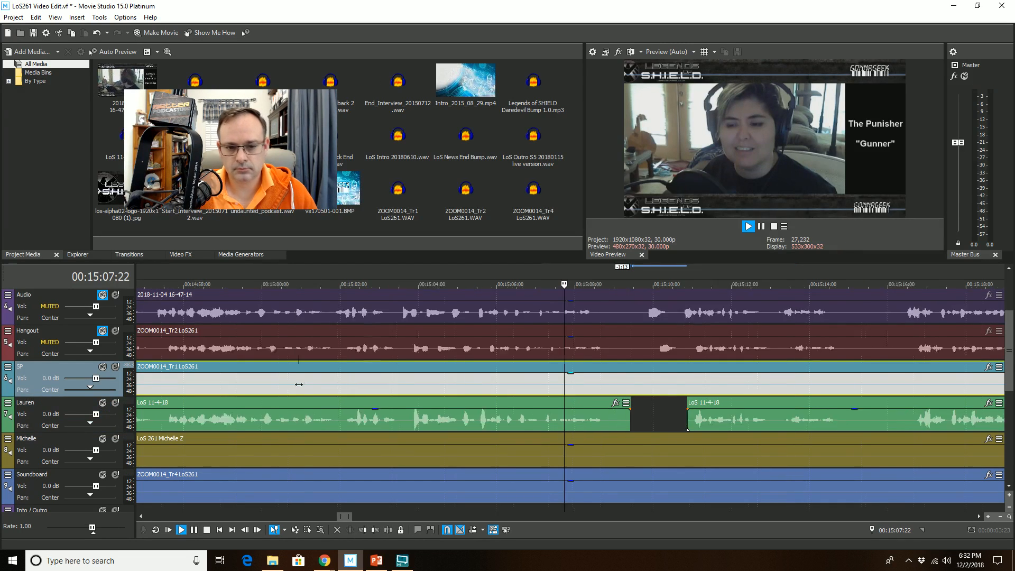
# - Play back from 00:15:07:22 across the next track 7 gap and pause with the cursor at 00:15:24:15
pyautogui.press('space')
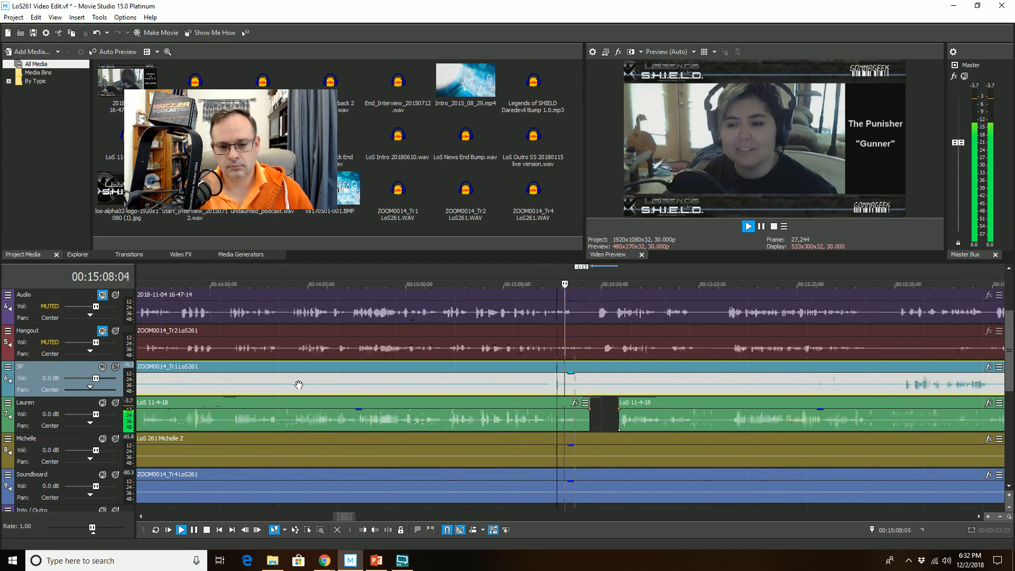
pyautogui.scroll(-1, 299, 384)
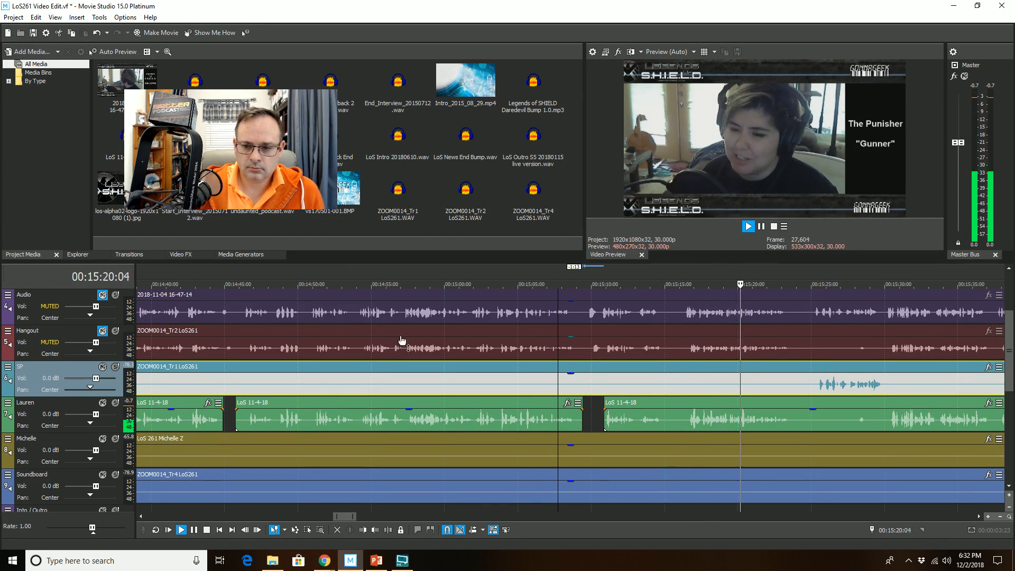
pyautogui.scroll(6, 804, 391)
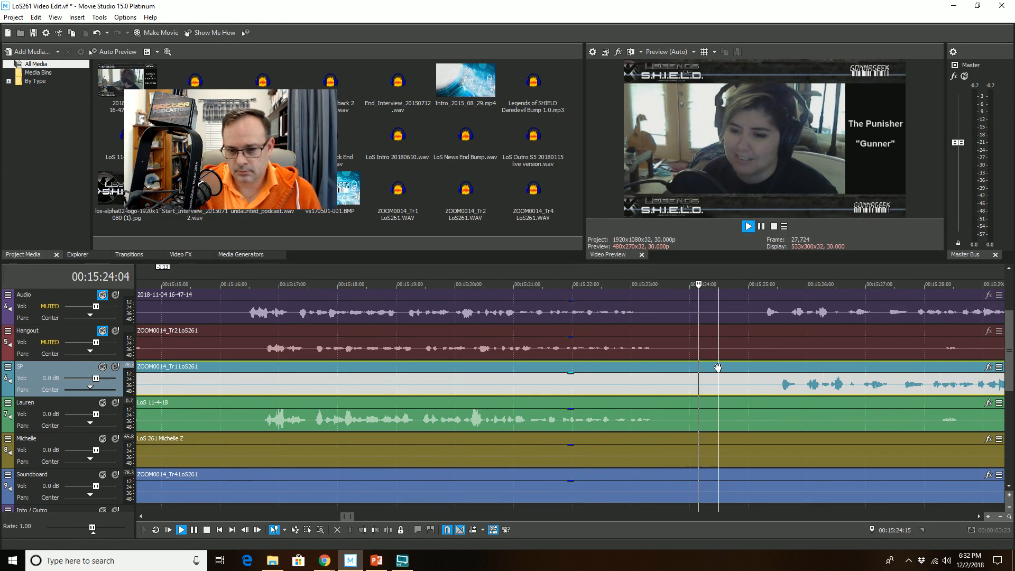
pyautogui.press('Return')
# - Save the project
pyautogui.click(18, 15)
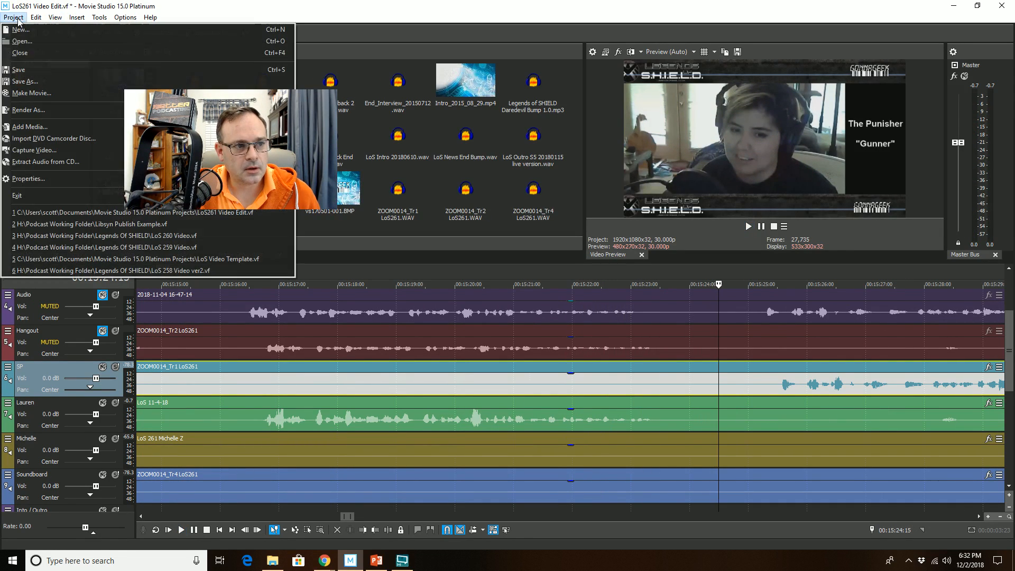
pyautogui.click(24, 72)
pyautogui.scroll(-5, 656, 346)
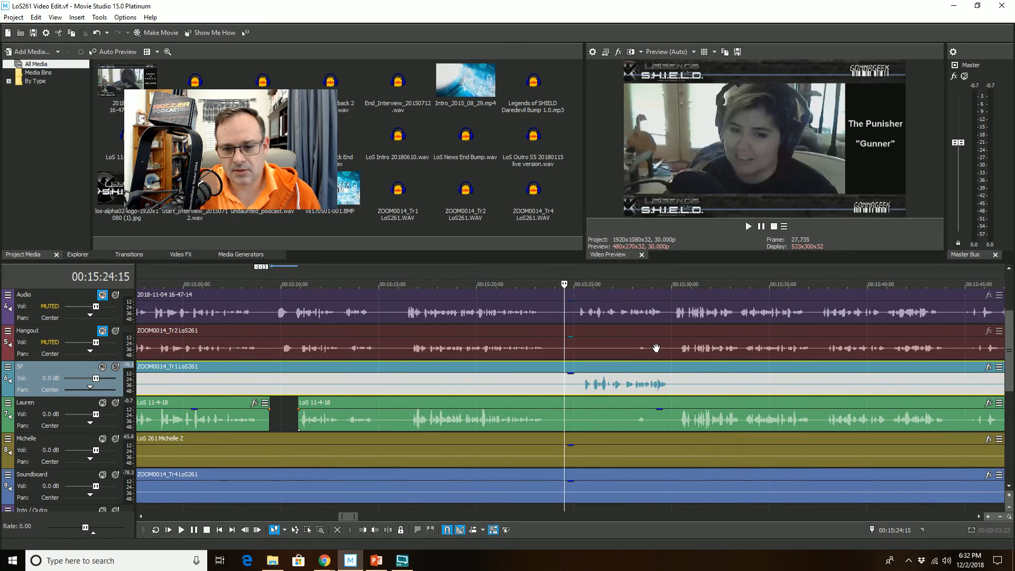